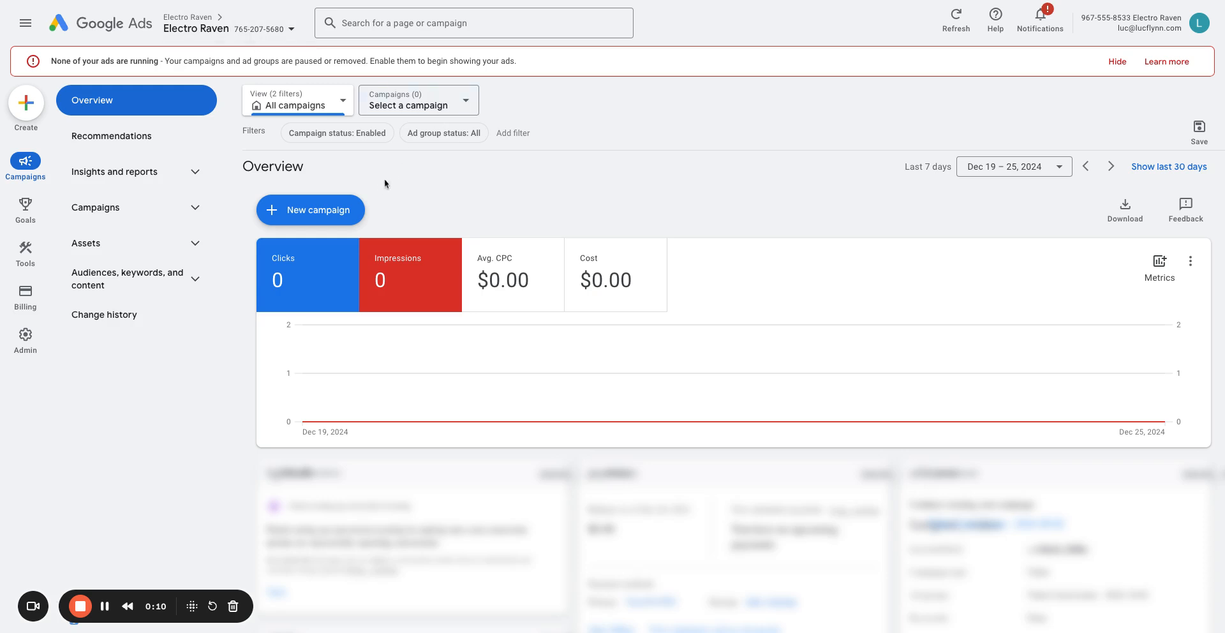
Step: Start a new campaign and choose the objective of creating a campaign without a goal's guidance
click(314, 210)
click(317, 217)
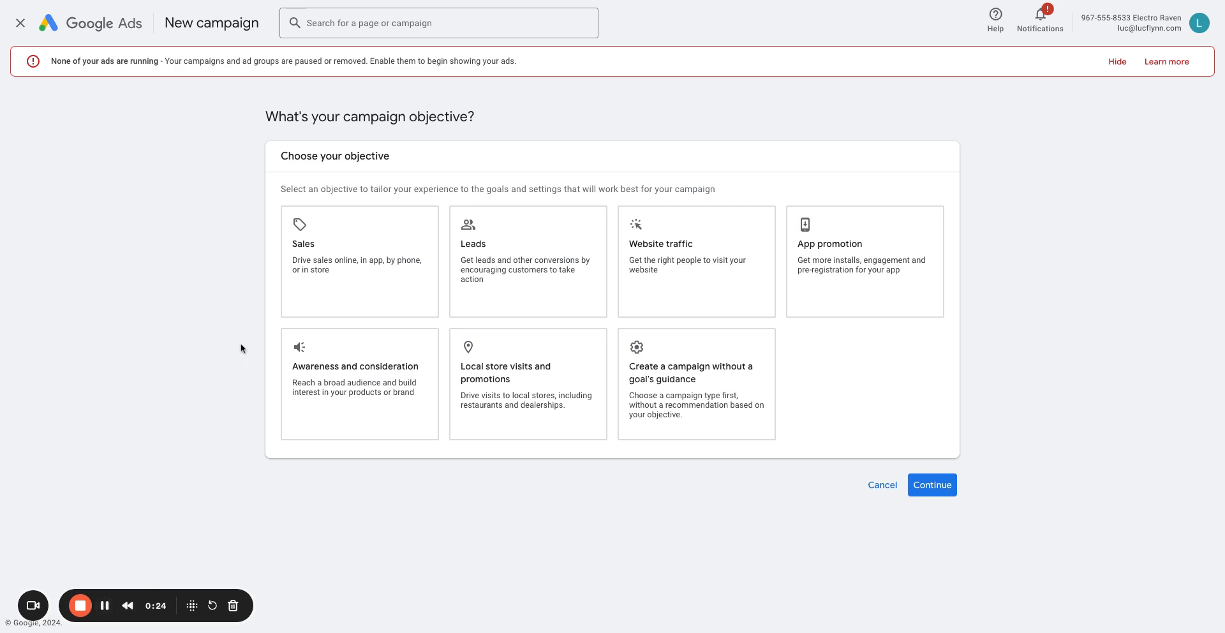
click(565, 384)
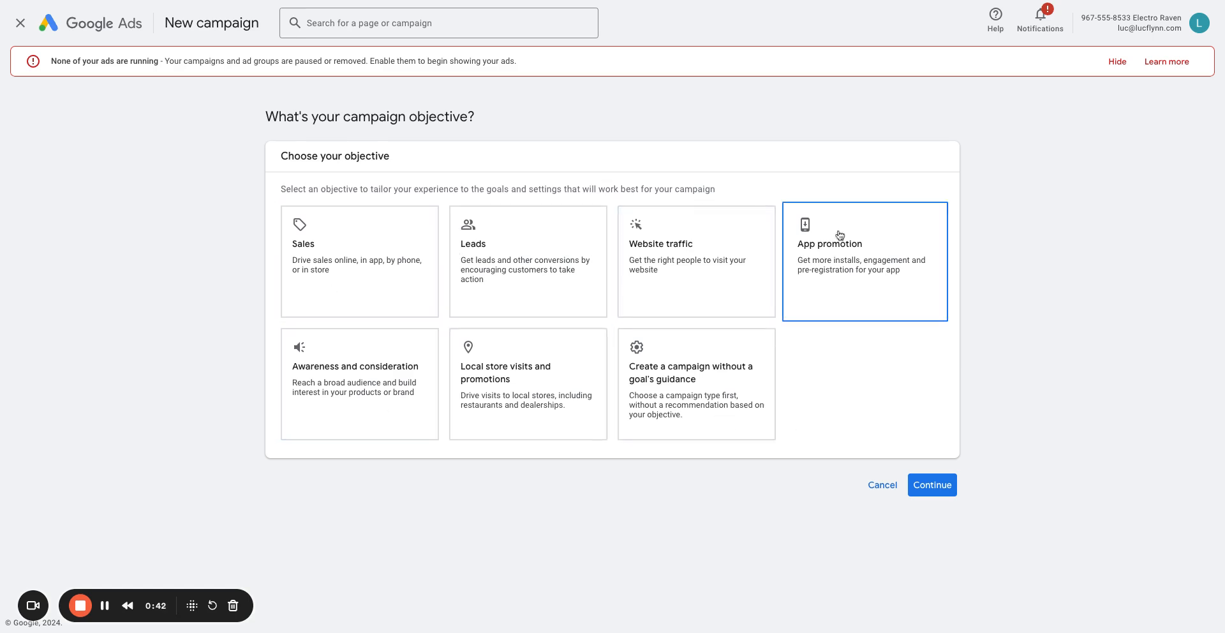
click(695, 385)
scroll(869, 383, down, 1)
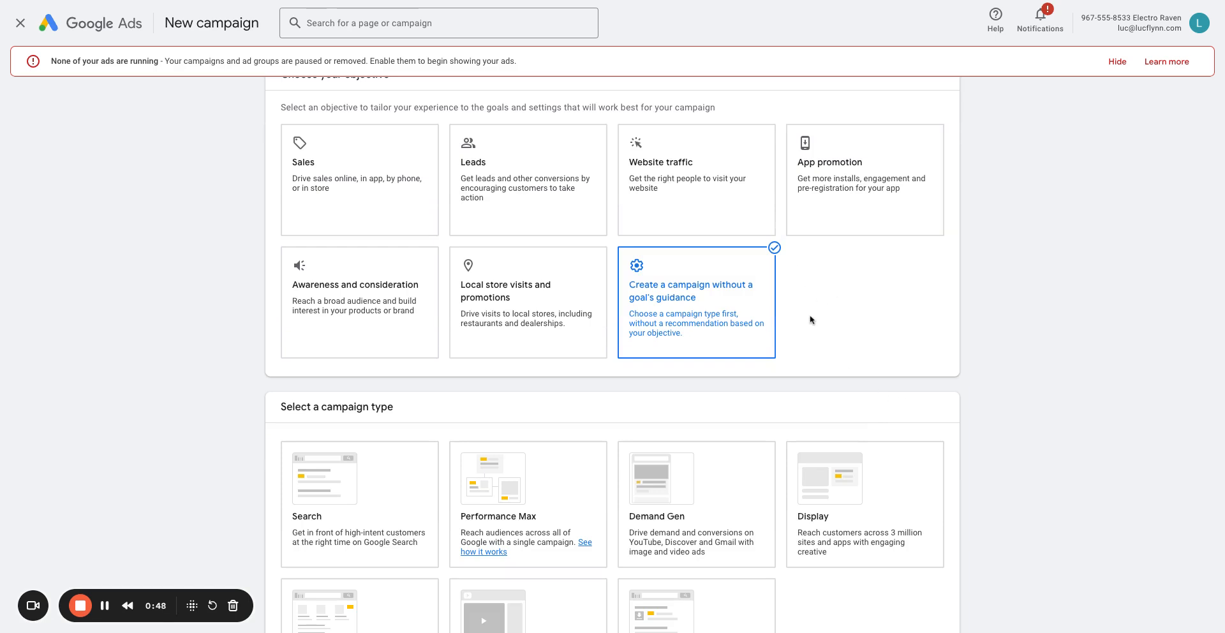
scroll(811, 320, down, 3)
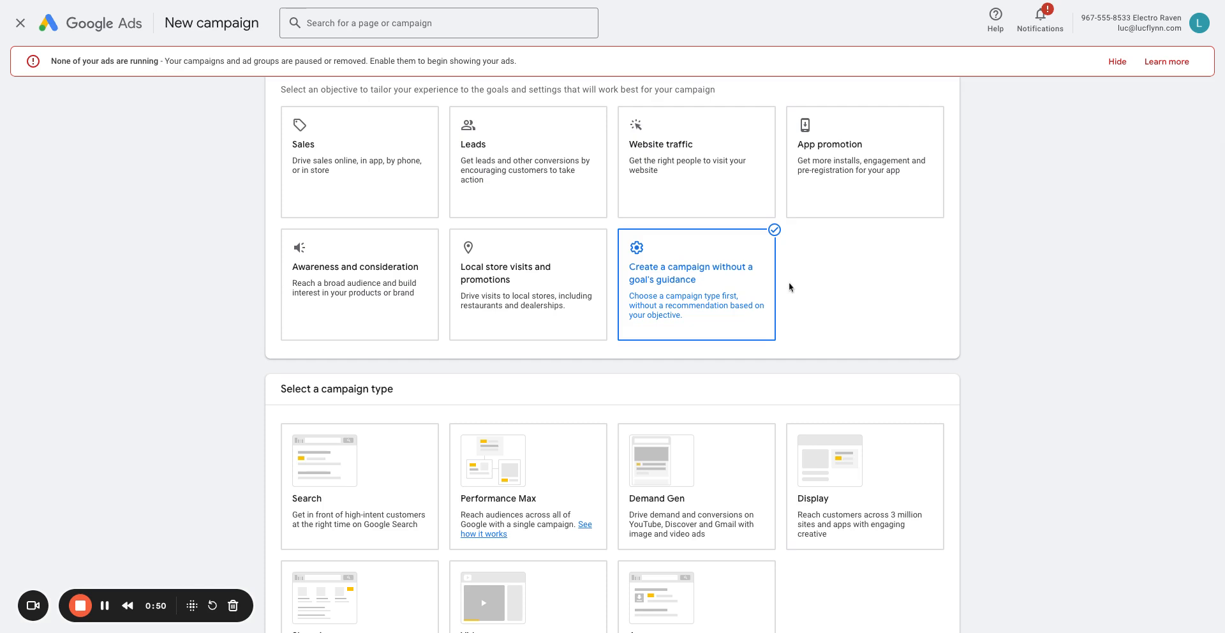
scroll(715, 239, down, 2)
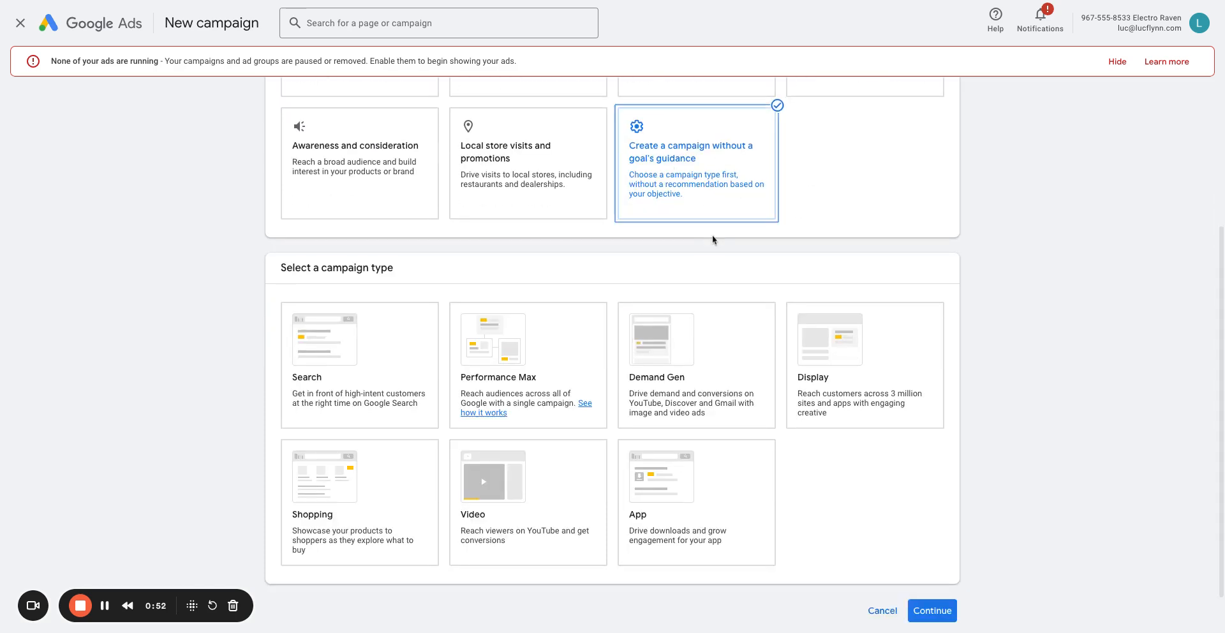
Step: Examine the campaign types and conversion goals offered under the Sales, Leads, Website traffic and App promotion objectives
scroll(686, 219, up, 5)
click(360, 268)
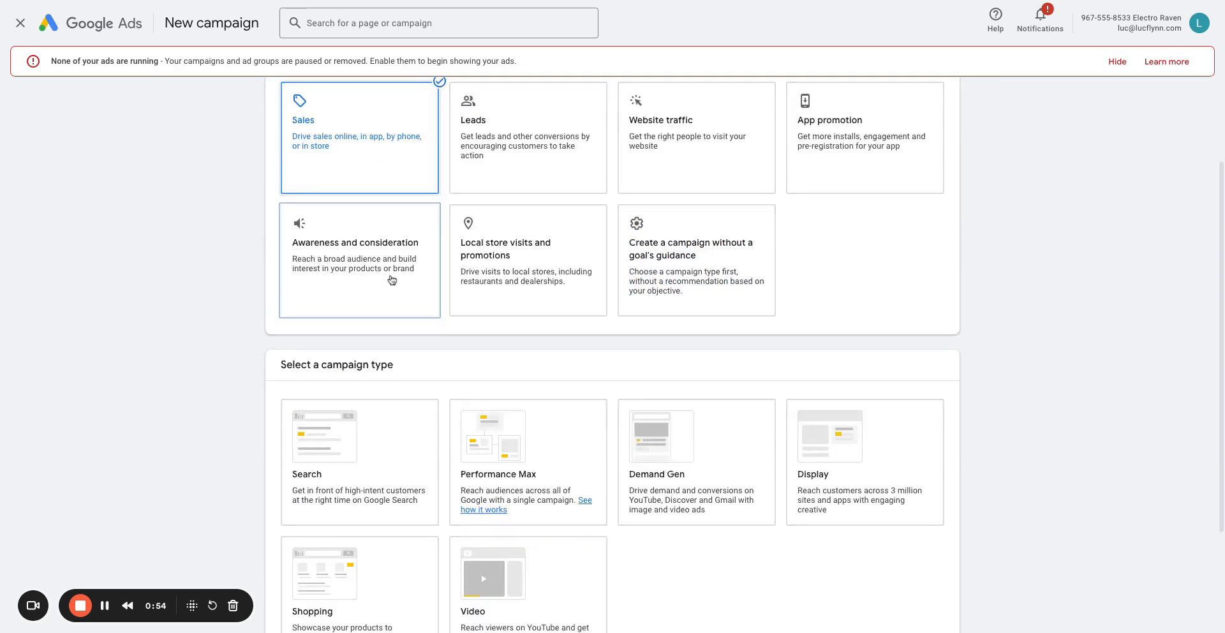
scroll(790, 396, down, 3)
scroll(635, 465, up, 3)
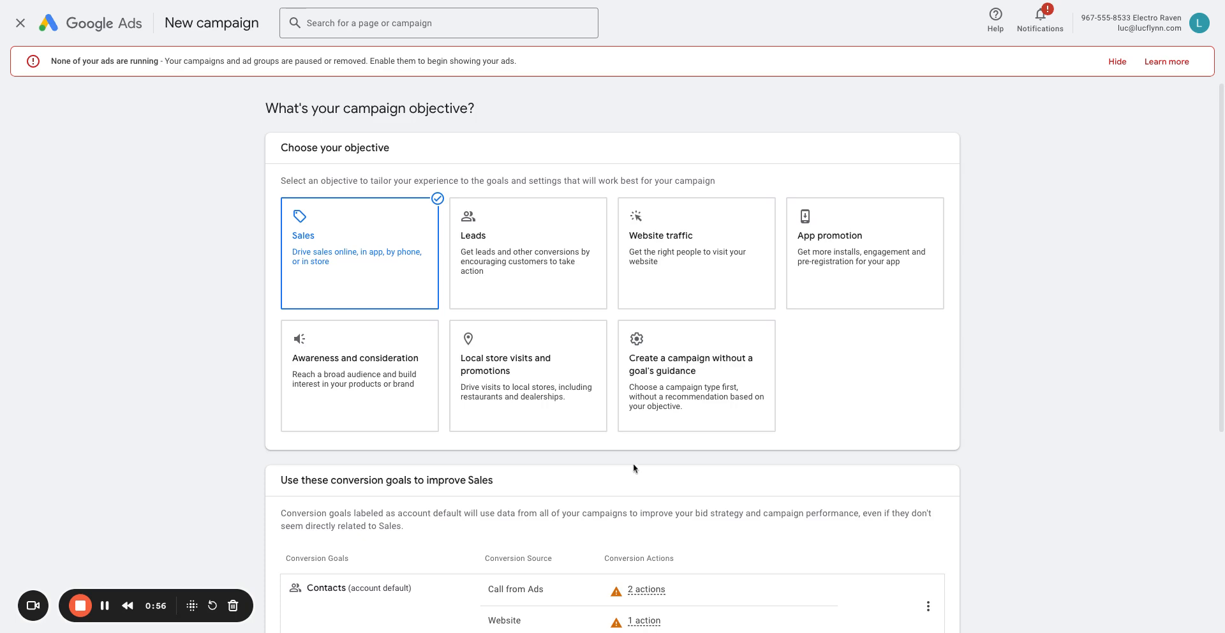
click(542, 242)
scroll(723, 277, down, 5)
scroll(722, 277, up, 4)
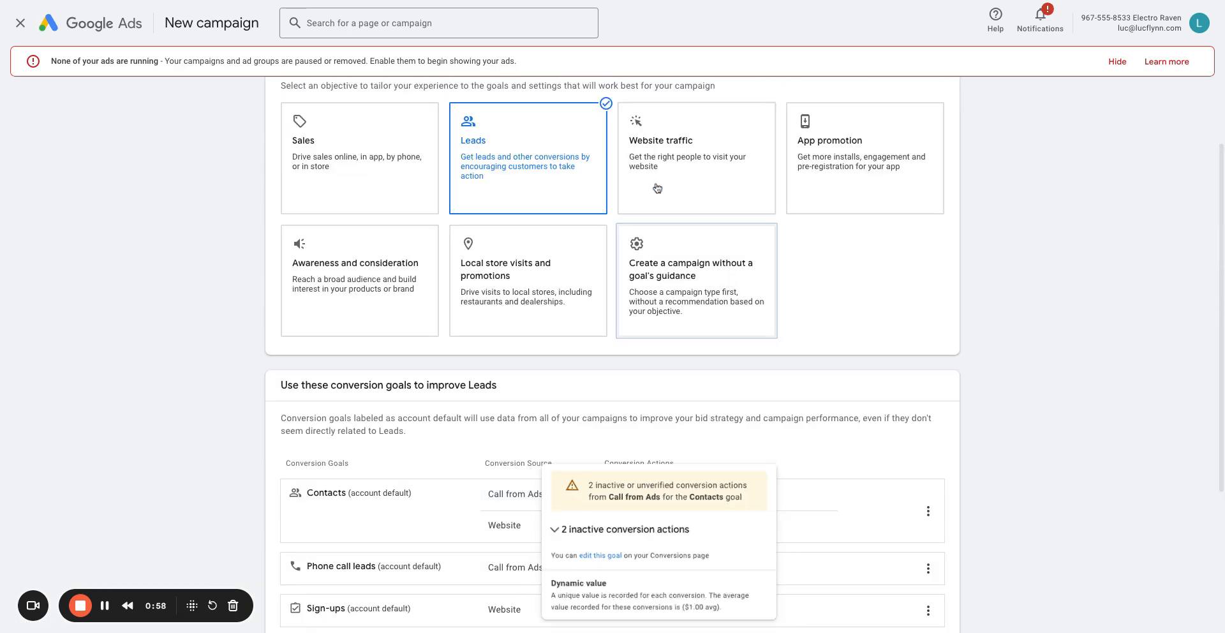
click(692, 180)
scroll(831, 169, down, 4)
scroll(829, 211, up, 5)
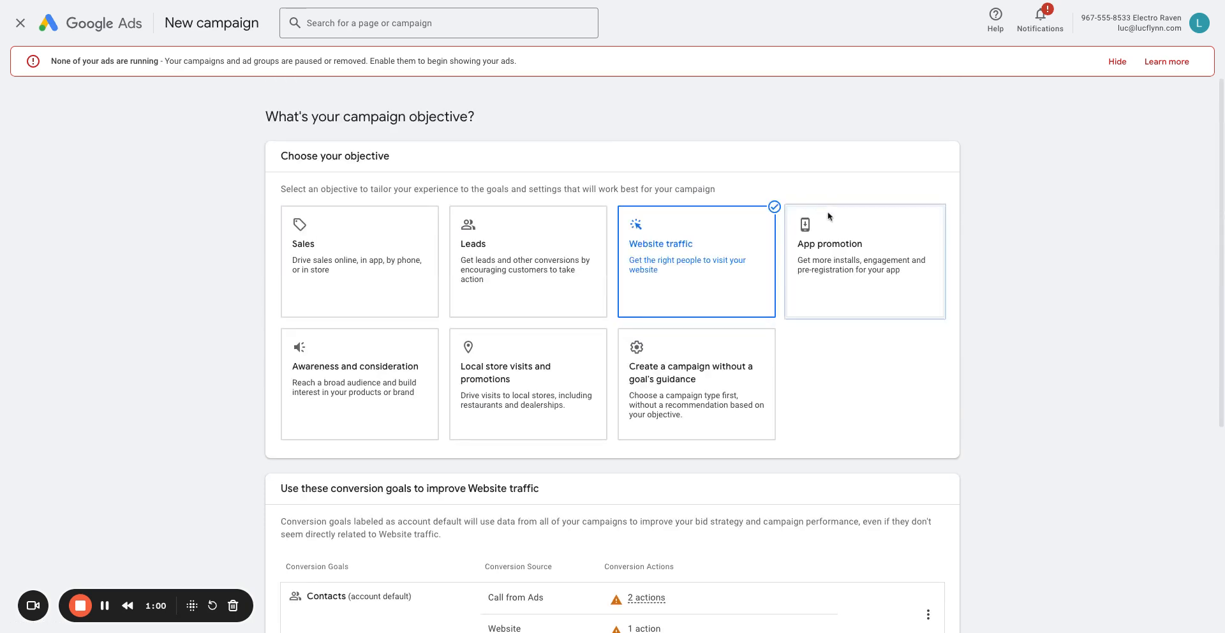
click(829, 249)
scroll(698, 351, down, 1)
Step: Choose to create the campaign without a goal's guidance and select Search as the campaign type
click(669, 351)
scroll(702, 319, down, 5)
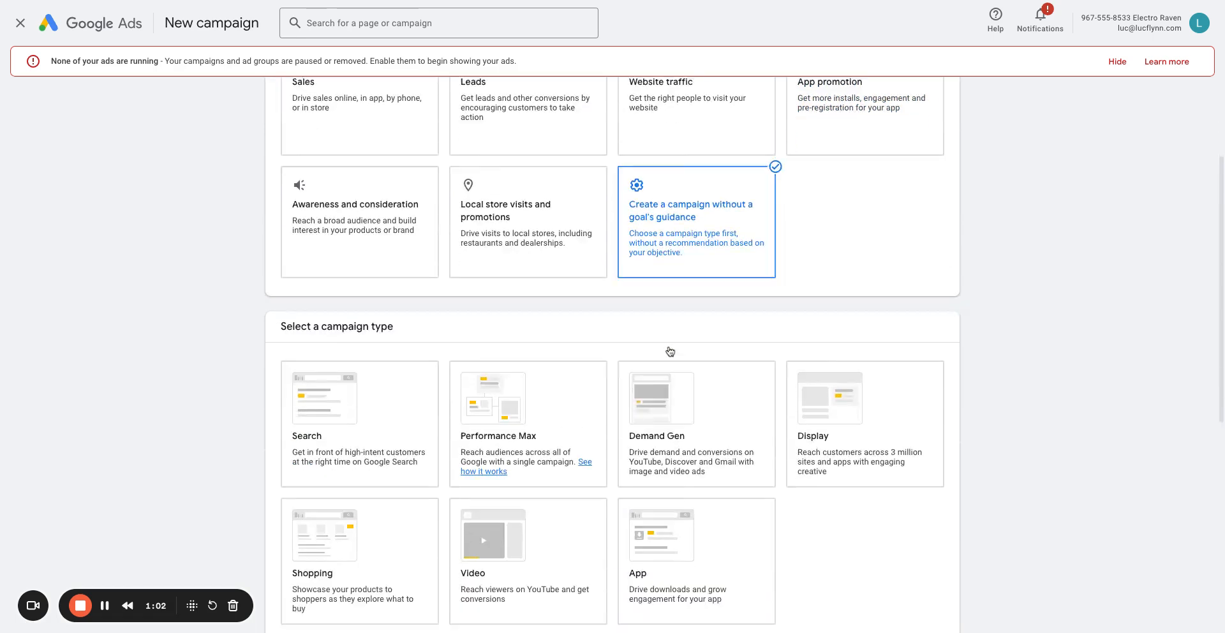
scroll(743, 136, up, 1)
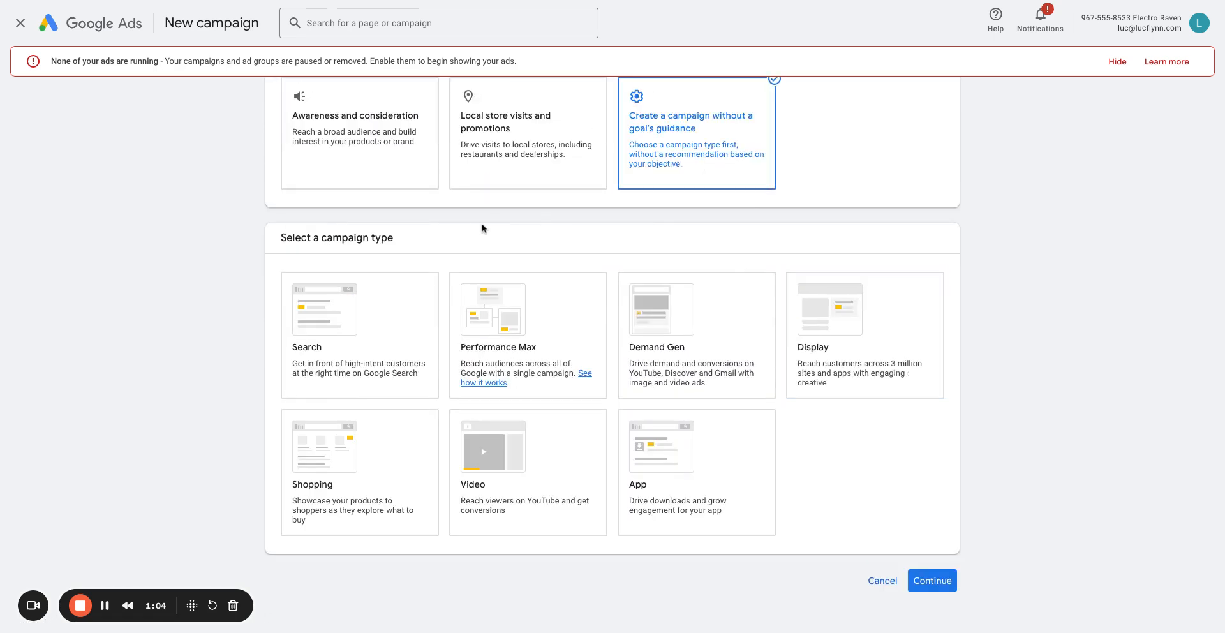
scroll(516, 218, down, 1)
scroll(521, 214, up, 1)
click(393, 313)
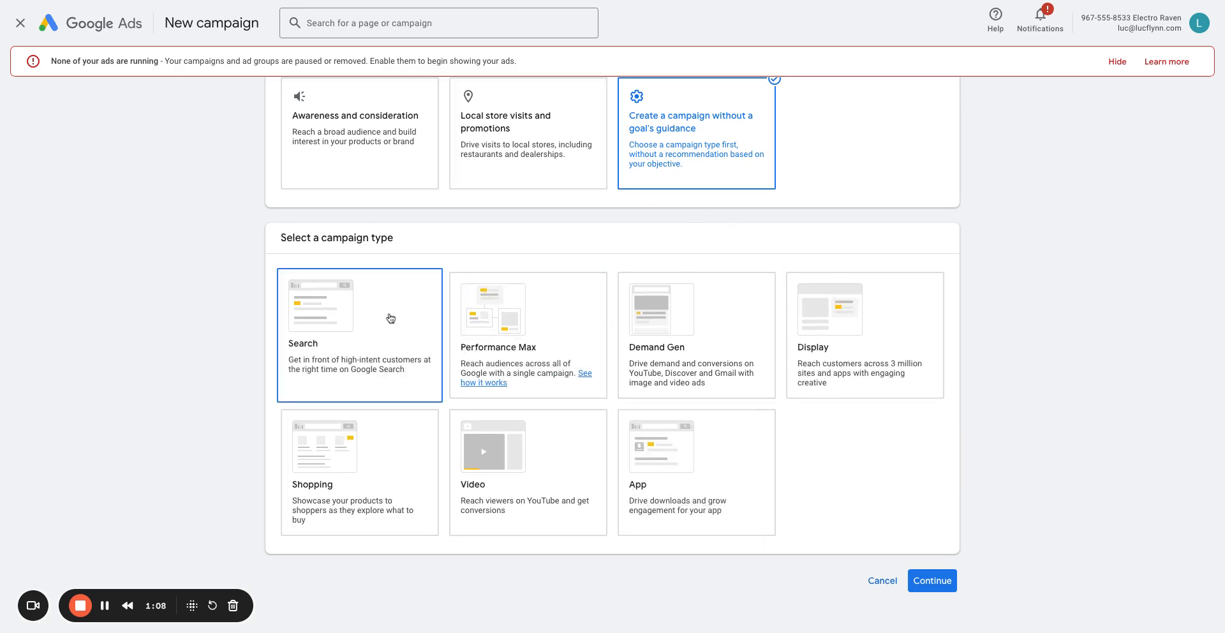
scroll(391, 318, down, 1)
scroll(510, 316, up, 1)
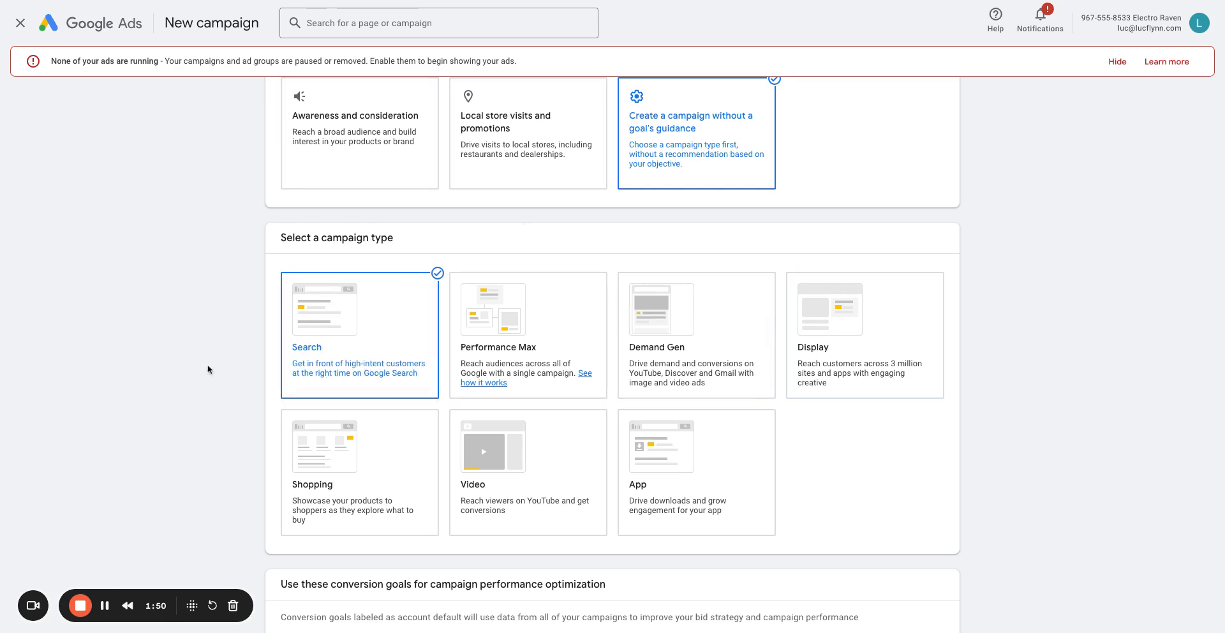
Step: Review the account-default conversion goals for performance optimization and continue with them as they are
scroll(192, 364, down, 1)
scroll(197, 370, down, 4)
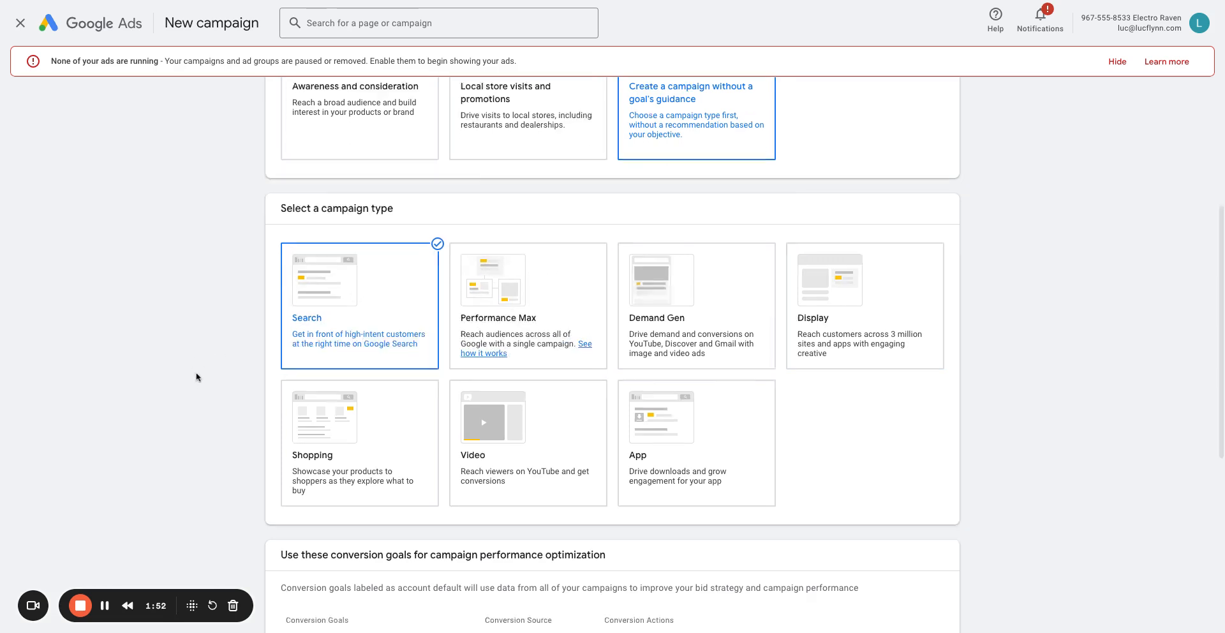
scroll(185, 364, down, 2)
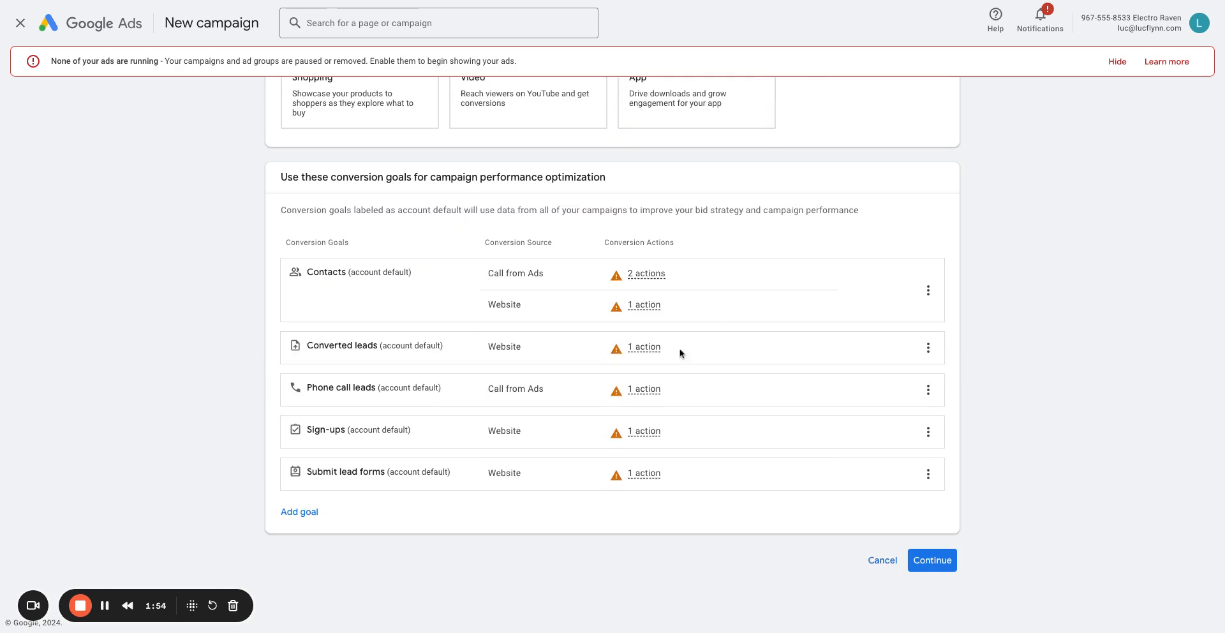
mouse_move(724, 422)
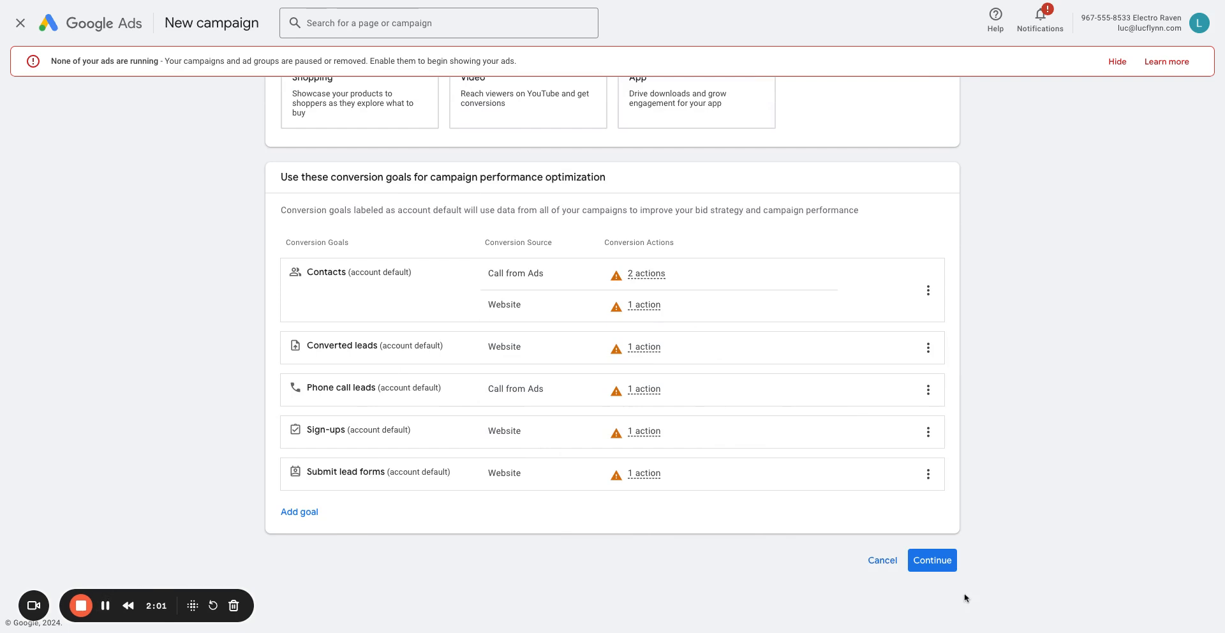
click(941, 565)
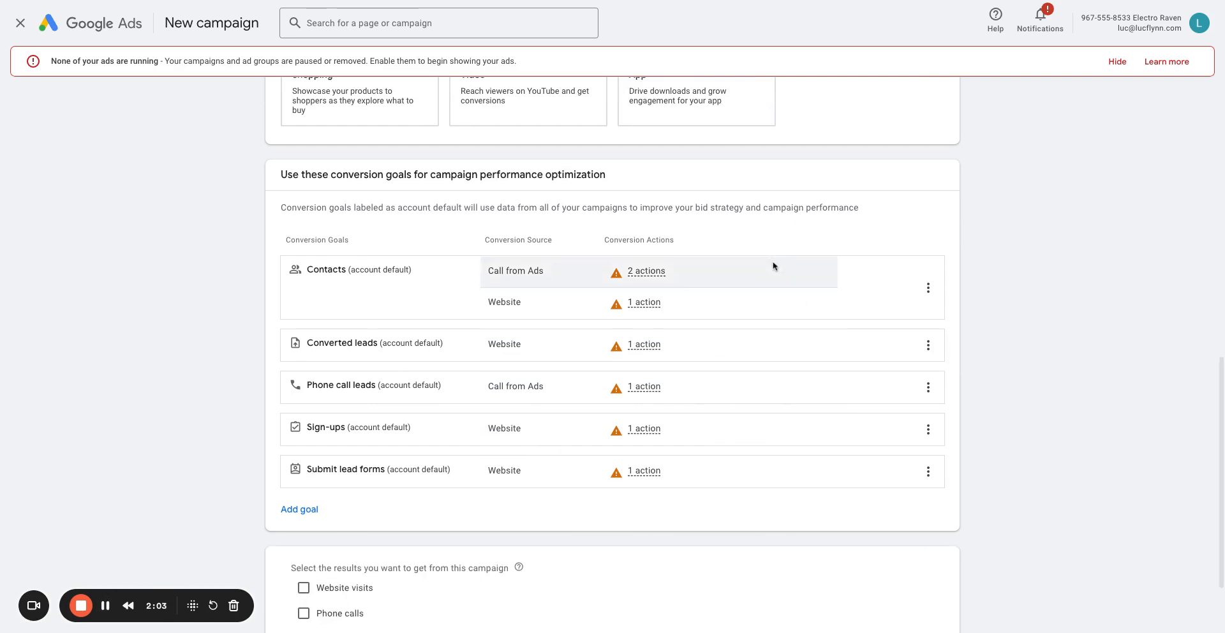
scroll(771, 265, down, 2)
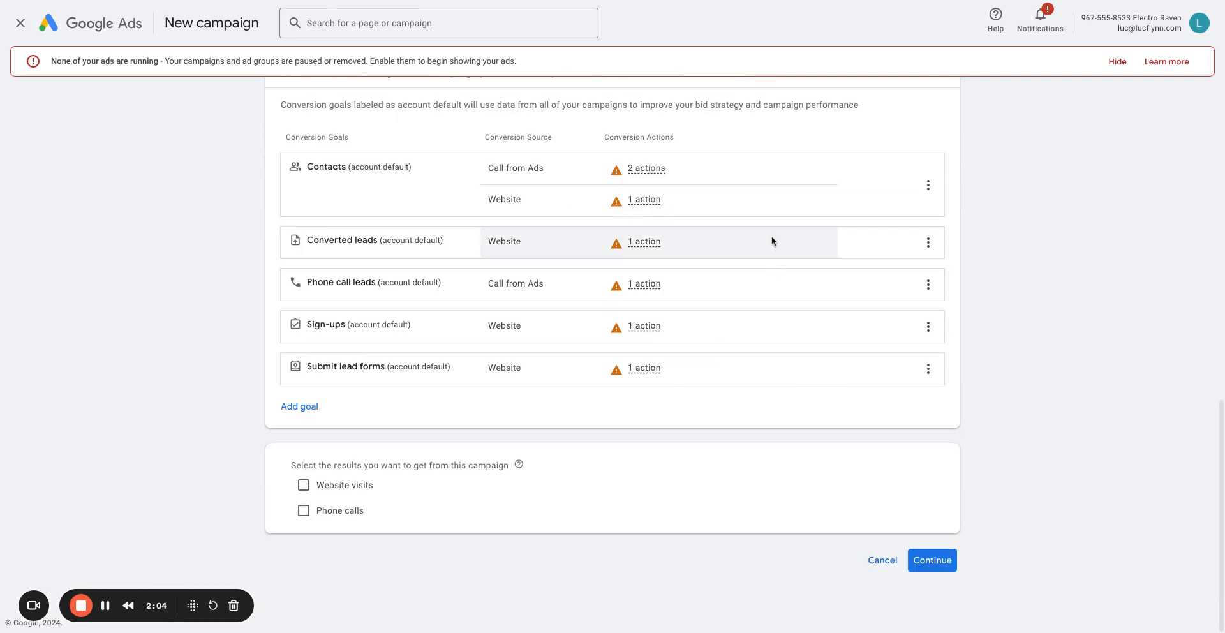
click(303, 485)
click(303, 555)
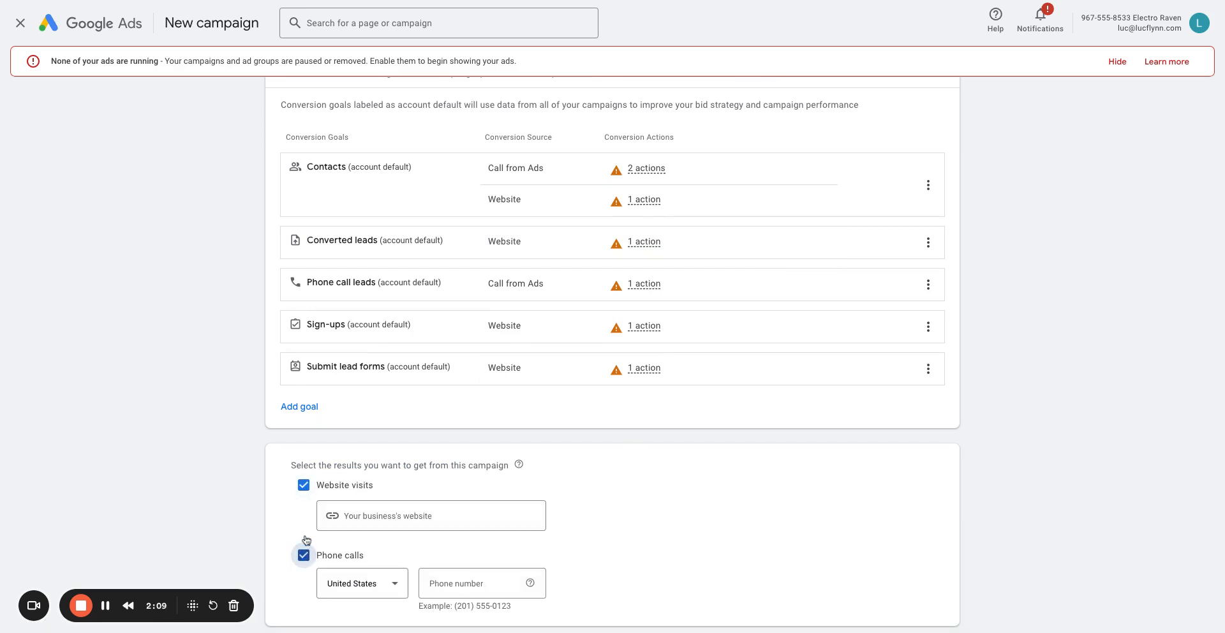
scroll(301, 542, down, 2)
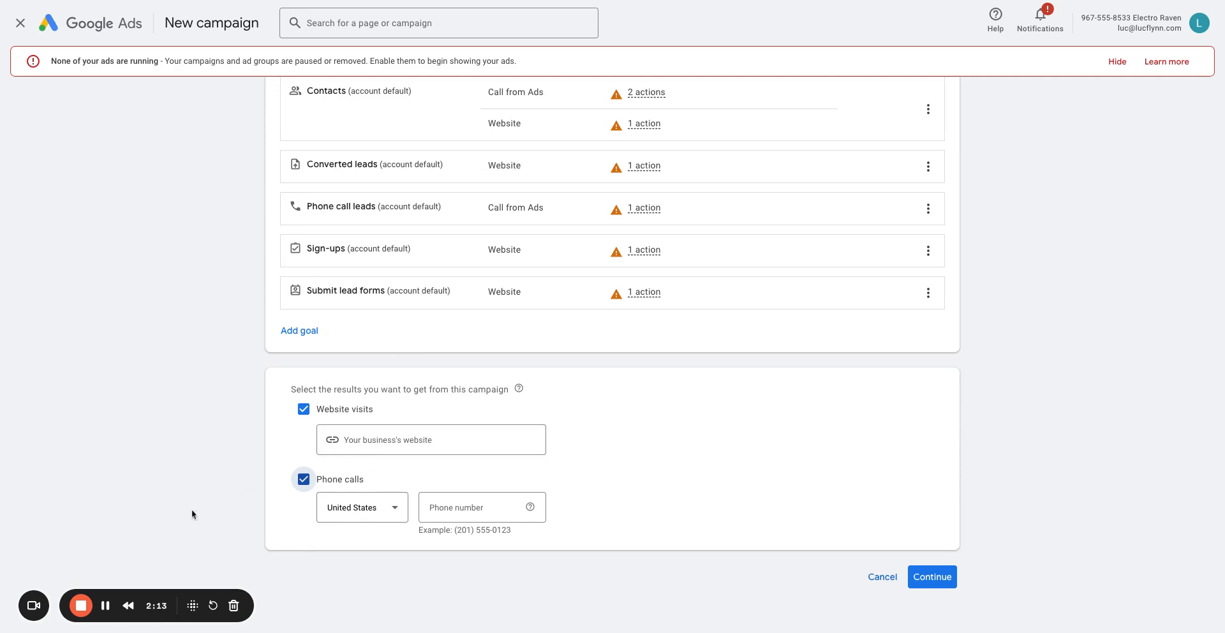
click(105, 606)
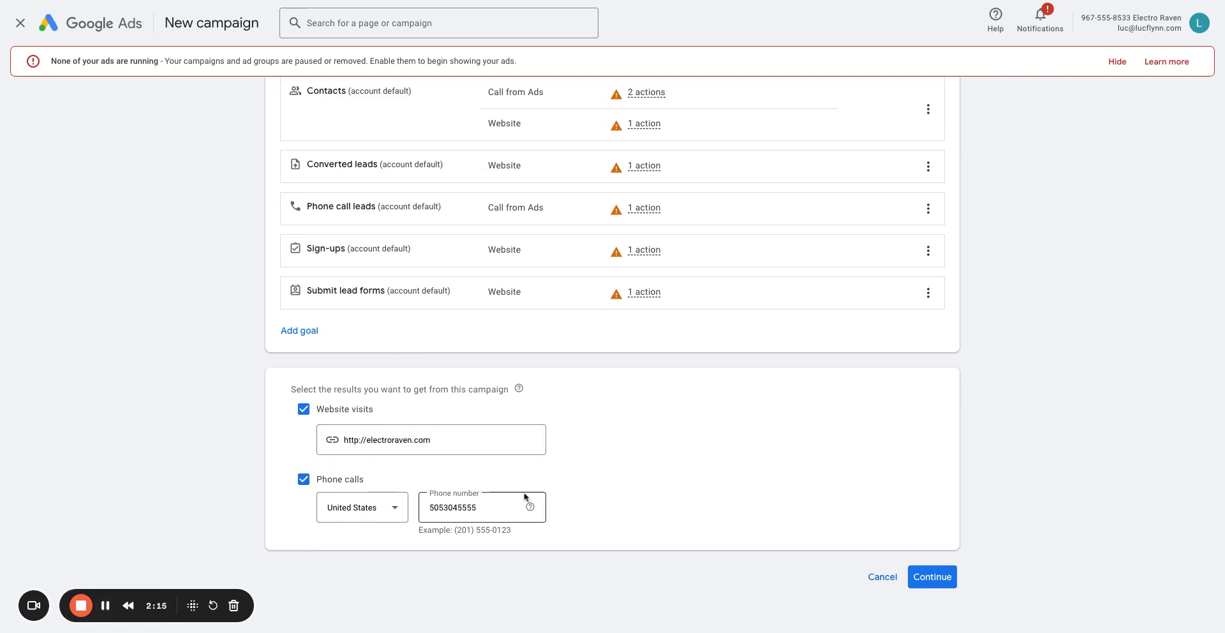
scroll(638, 511, down, 1)
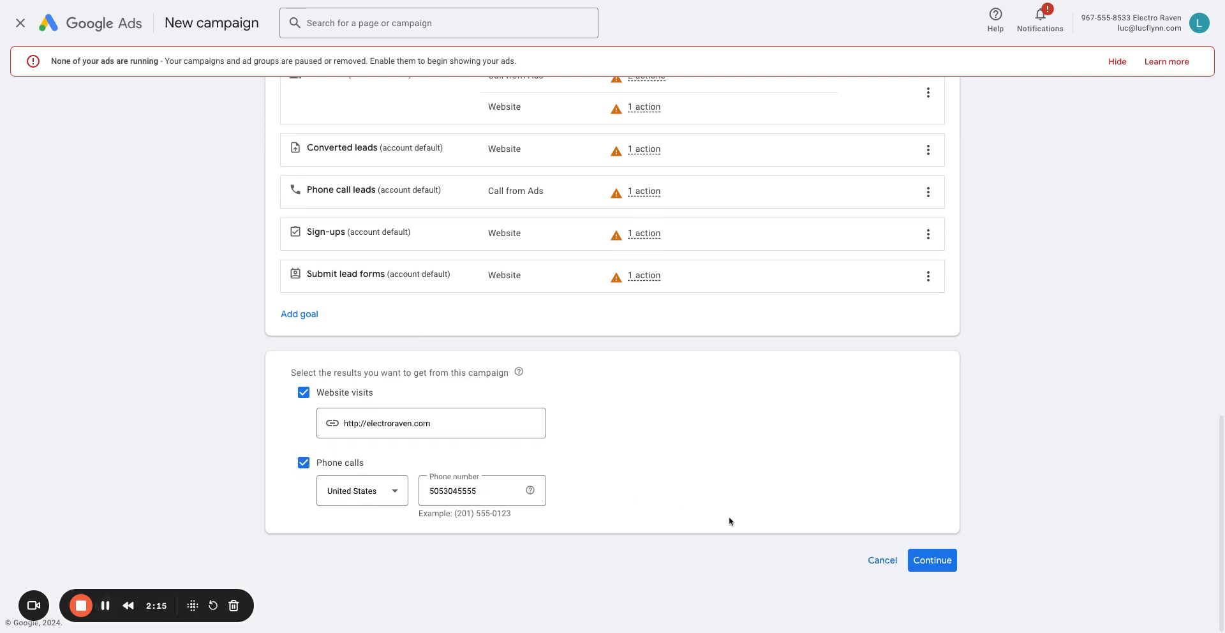
click(922, 560)
Step: Name the campaign RRM Local Lead Gen Austin and start it as new instead of finishing a saved draft
scroll(657, 397, down, 2)
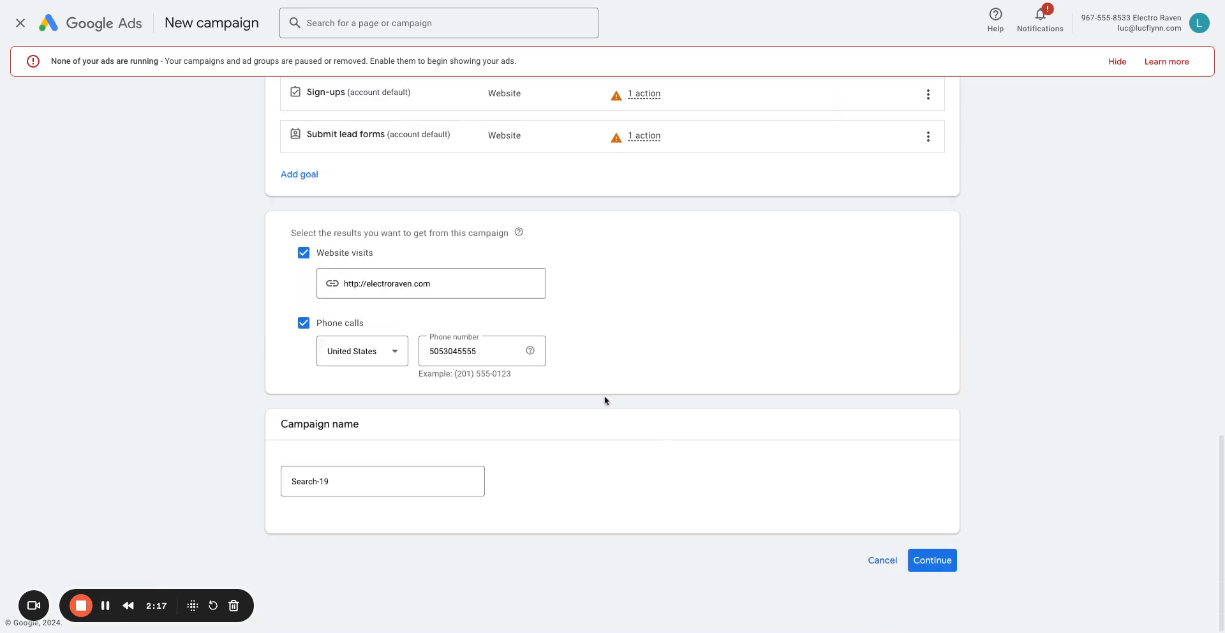
triple_click(377, 482)
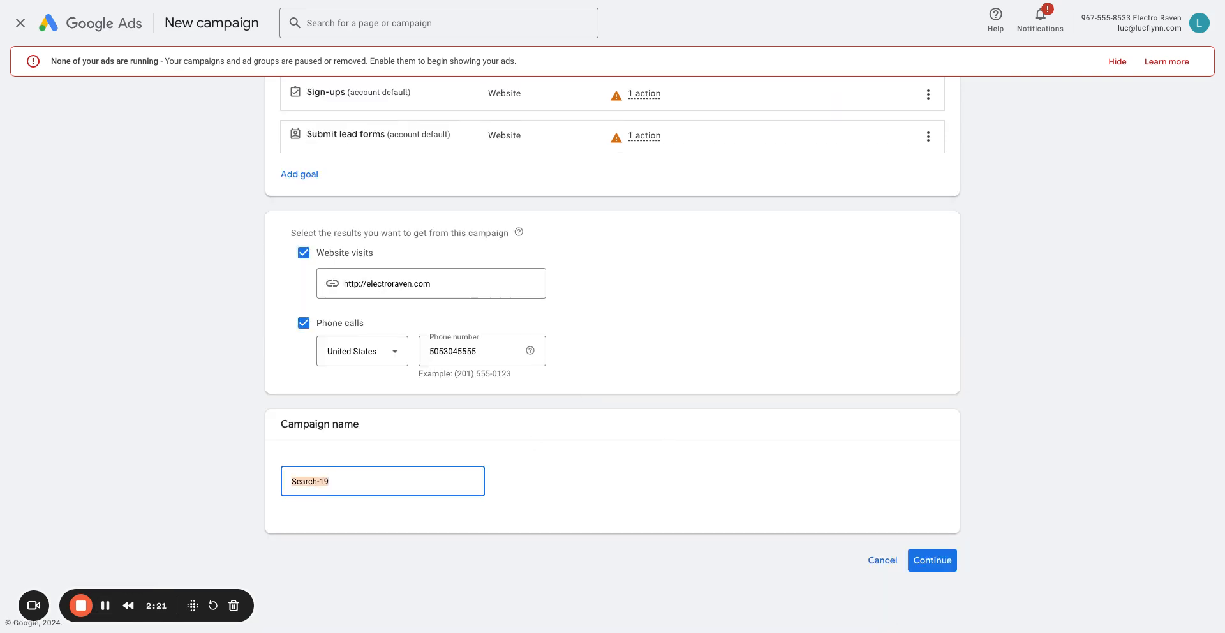
text(RRM Local Lead Gen Austin)
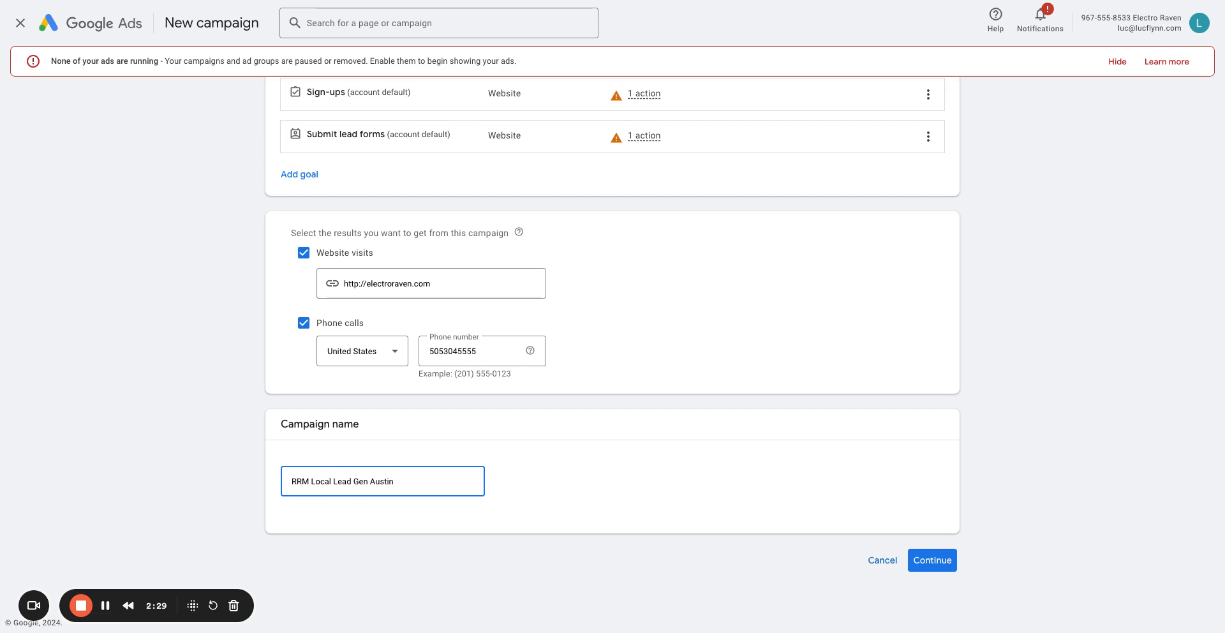
click(932, 561)
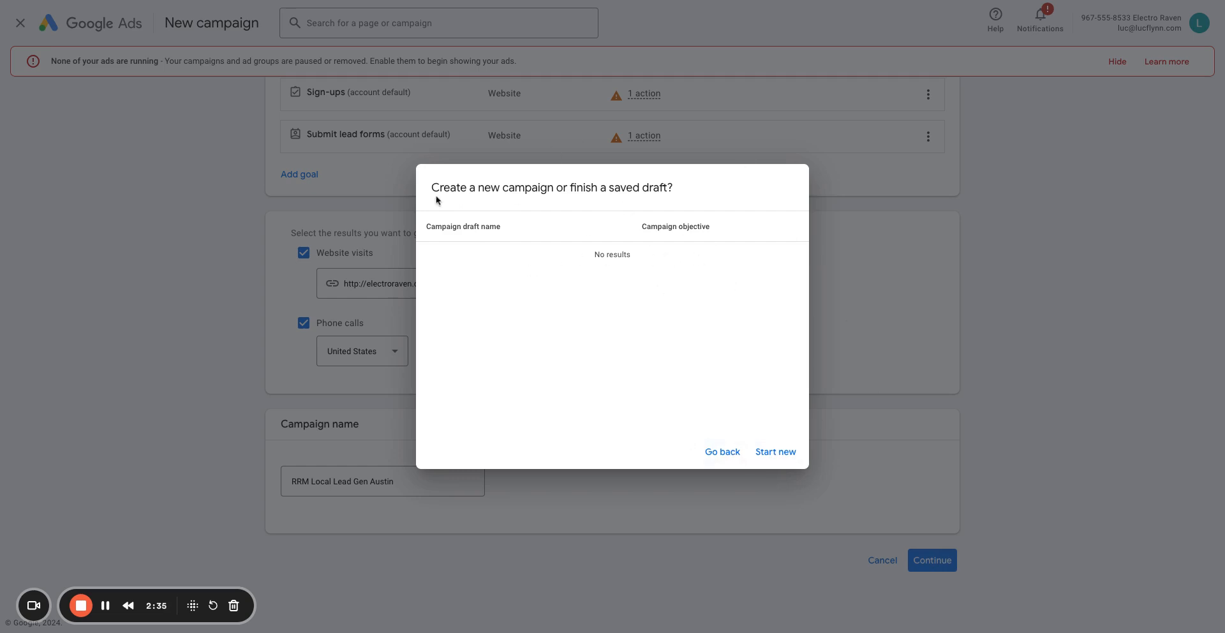
drag(445, 188, 673, 188)
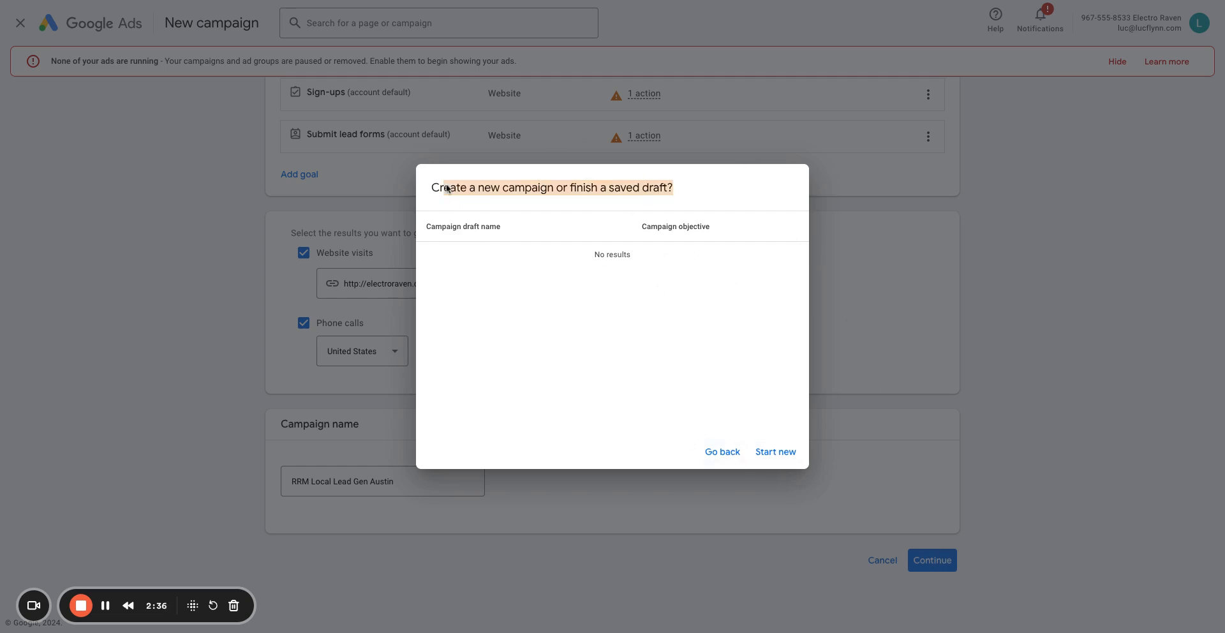
click(613, 284)
click(775, 451)
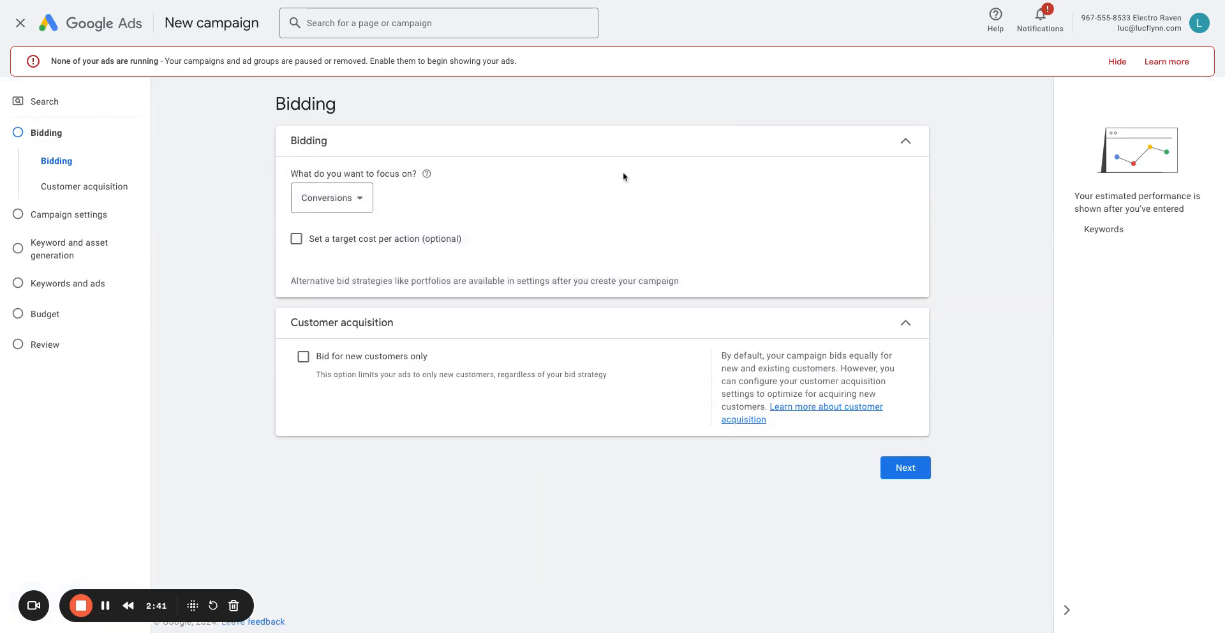
Step: Set the bidding focus to Clicks without a maximum cost-per-click limit and proceed to the campaign settings
click(357, 200)
click(289, 154)
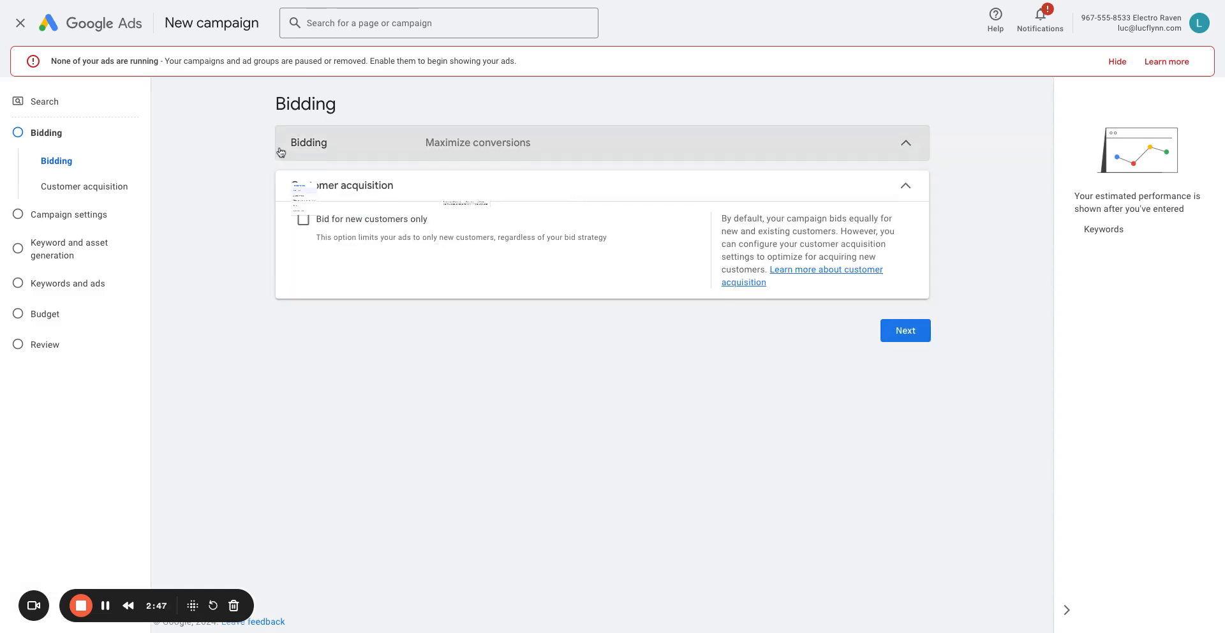
click(381, 145)
click(340, 203)
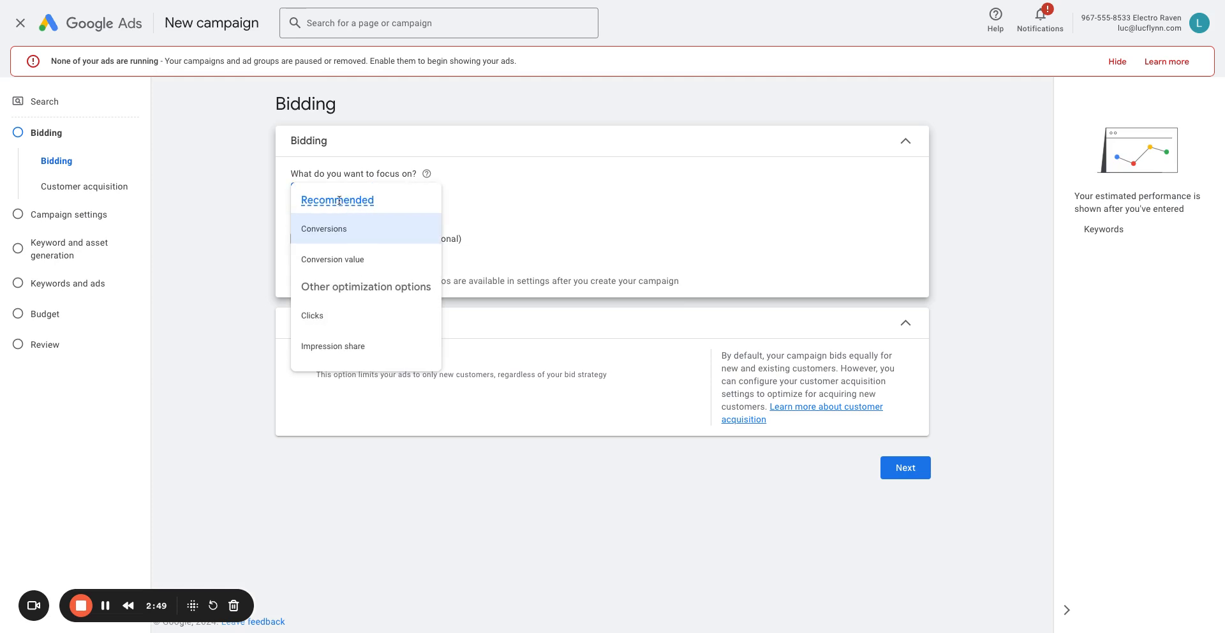
click(377, 318)
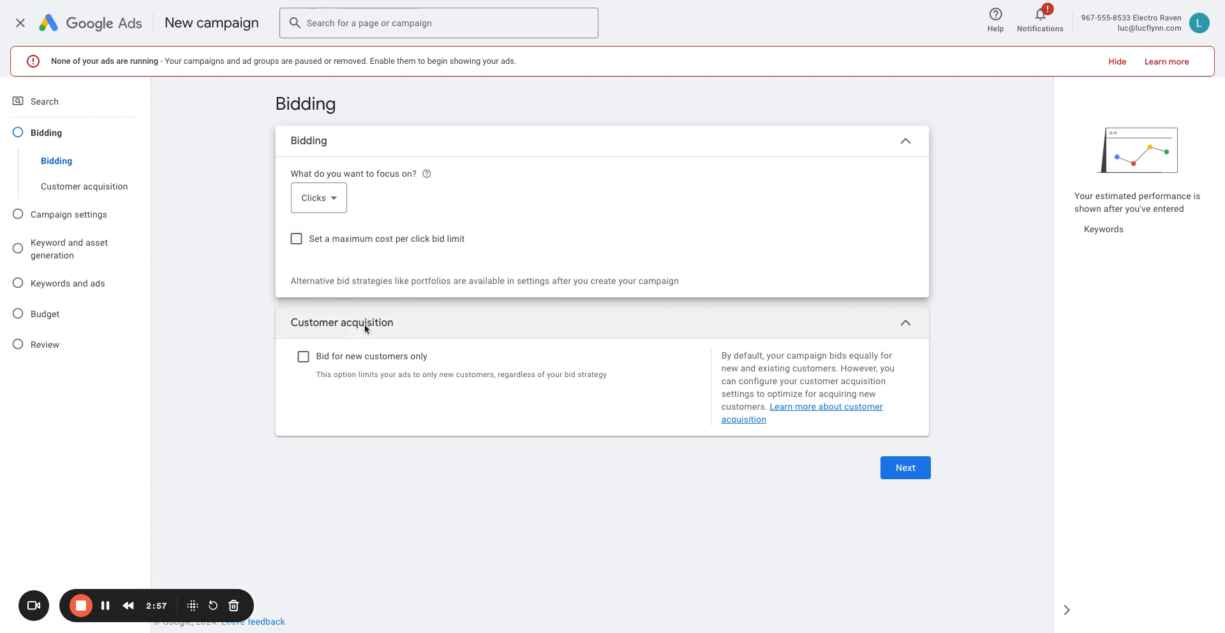
click(908, 472)
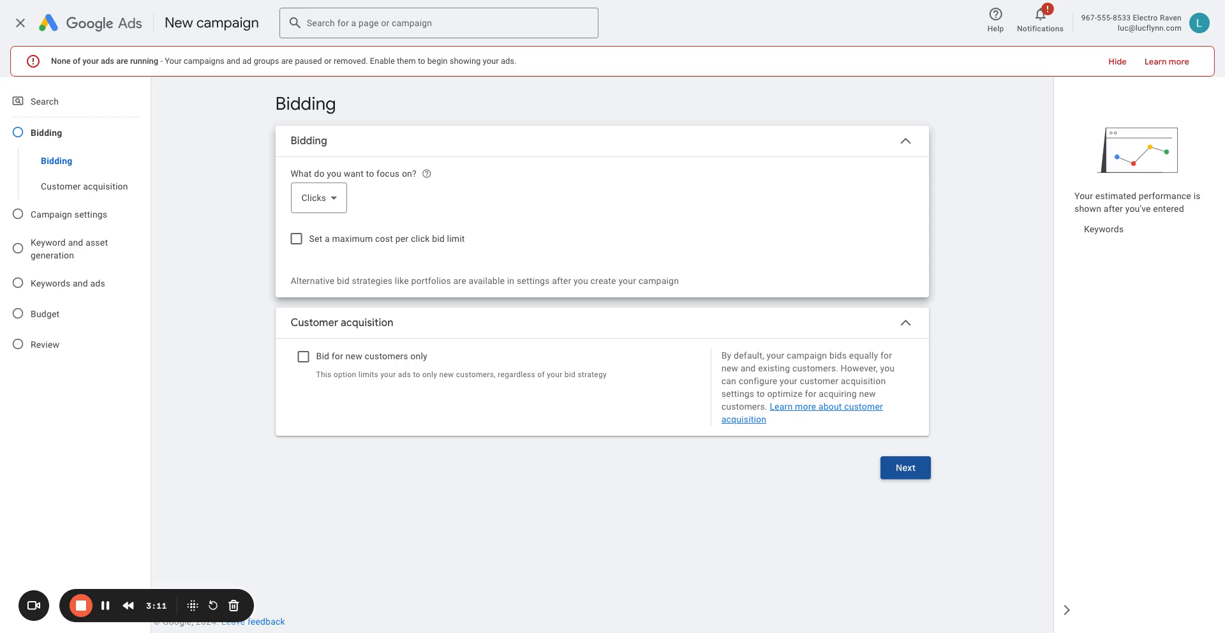
click(906, 468)
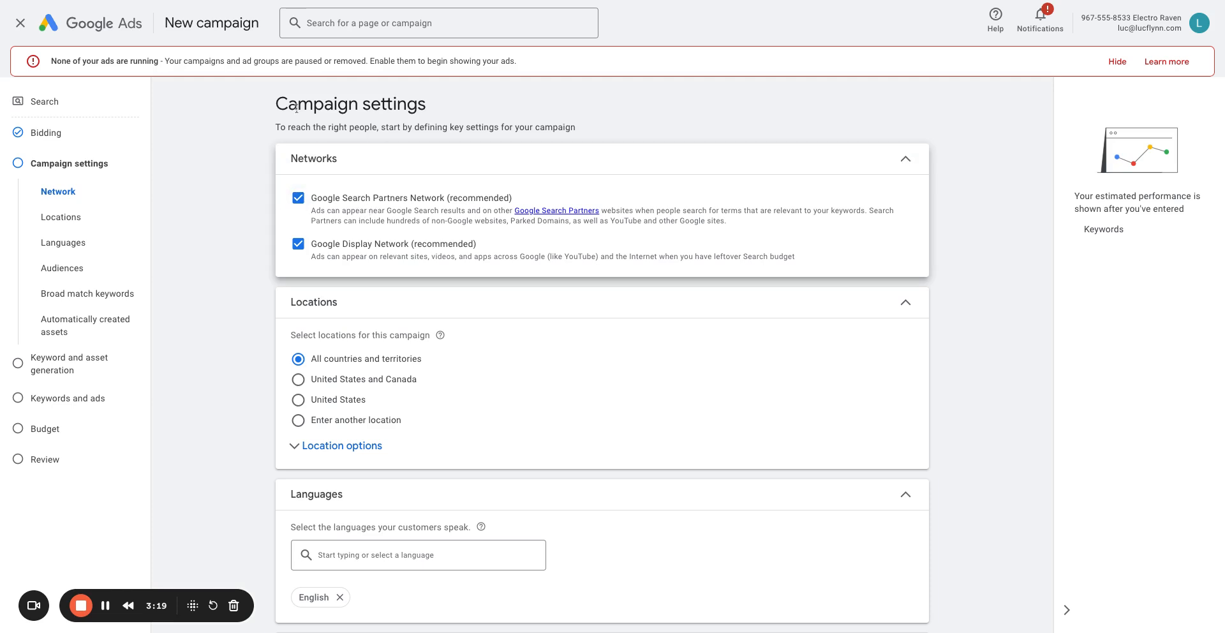
Step: Exclude the Google Search Partners Network and the Google Display Network from the campaign's networks
click(298, 198)
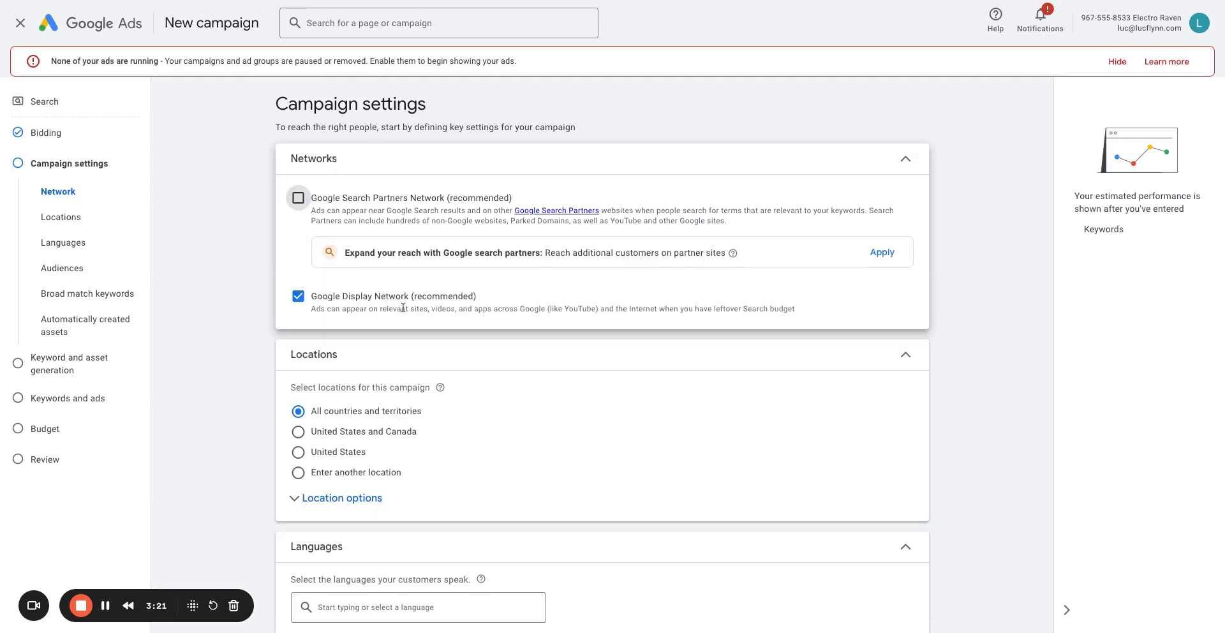
click(298, 296)
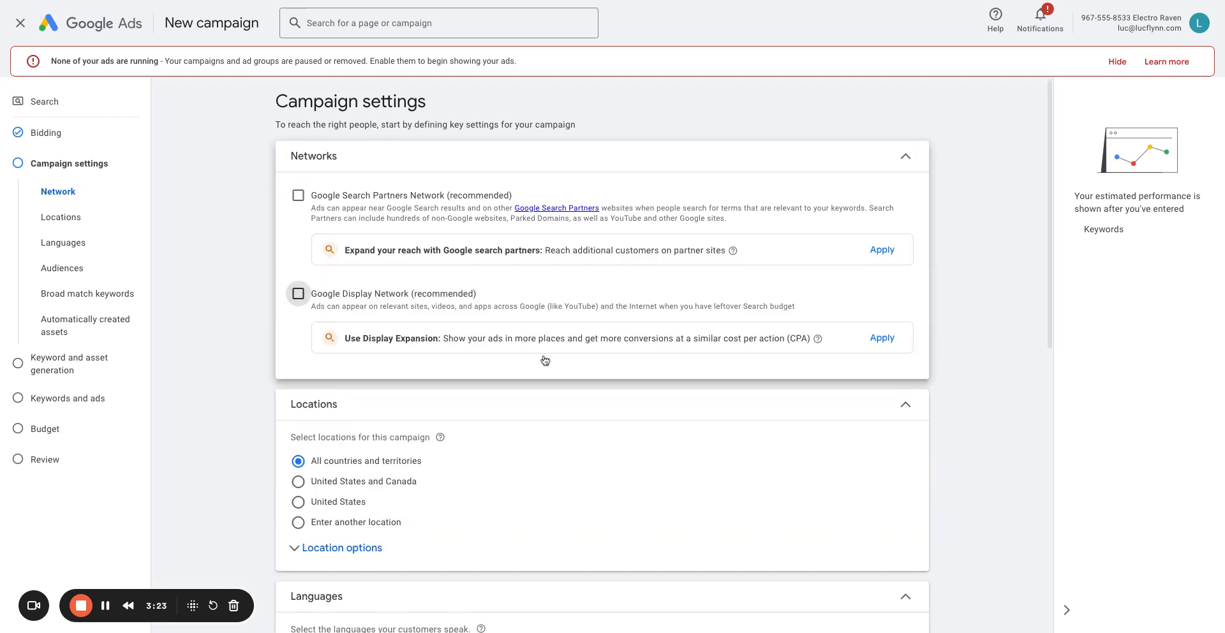
Step: Target the campaign to a custom location, including the Austin TX, Texas, United States Nielsen DMA region
scroll(545, 345, down, 1)
click(327, 443)
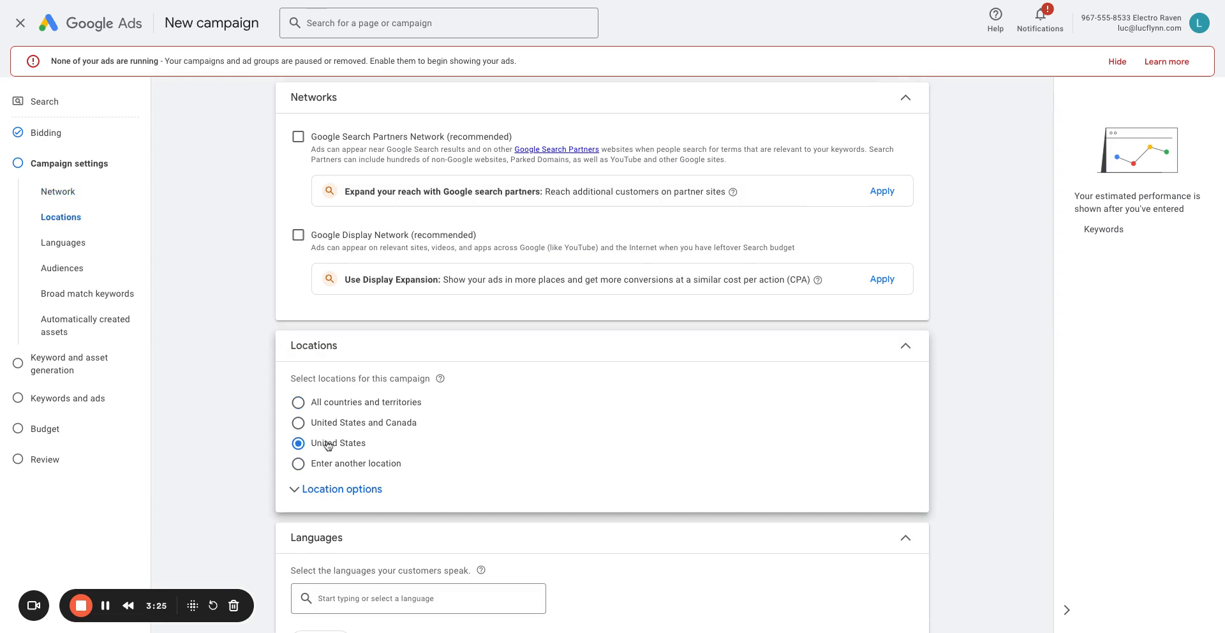
click(345, 492)
scroll(529, 416, down, 1)
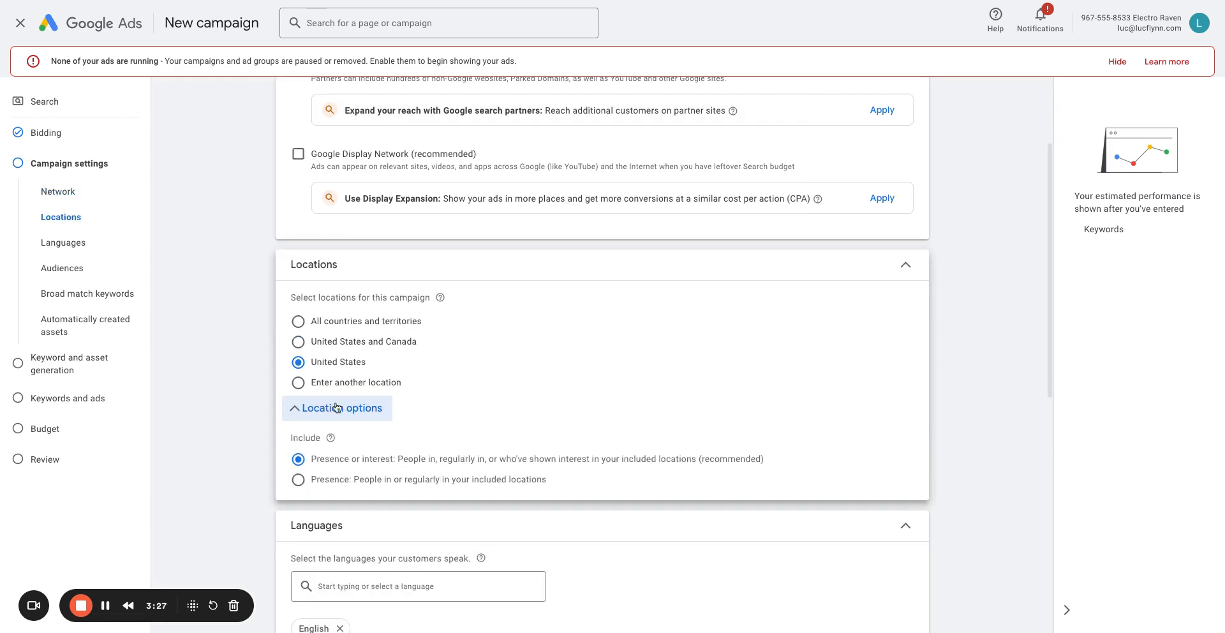
click(344, 383)
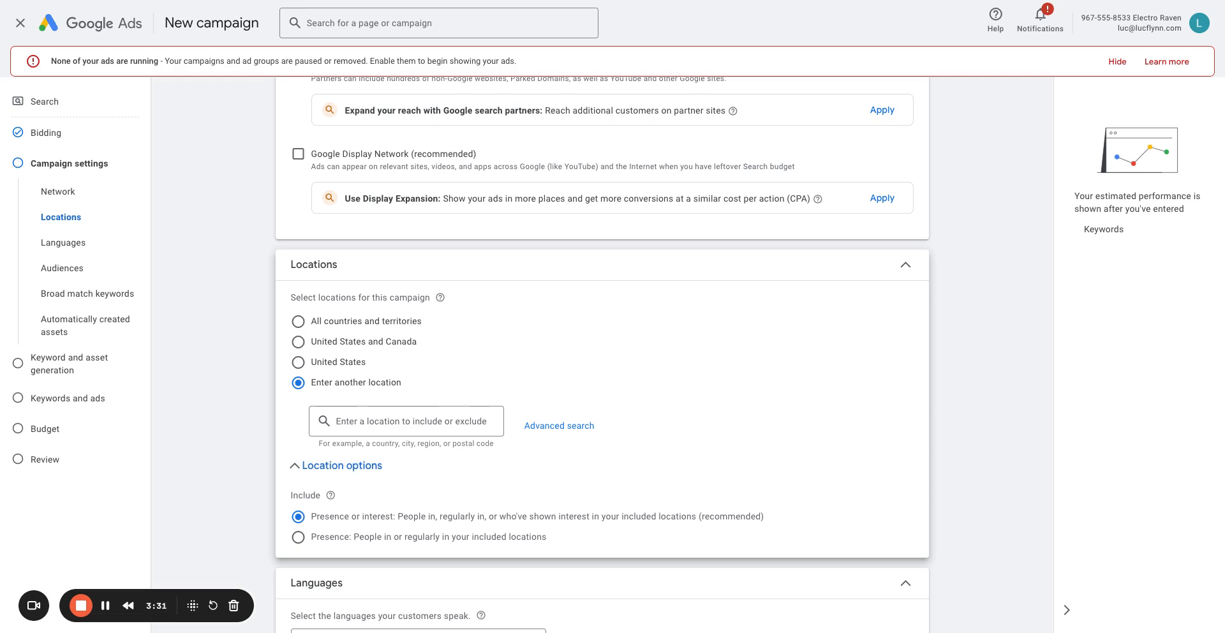
click(384, 420)
text(Austin)
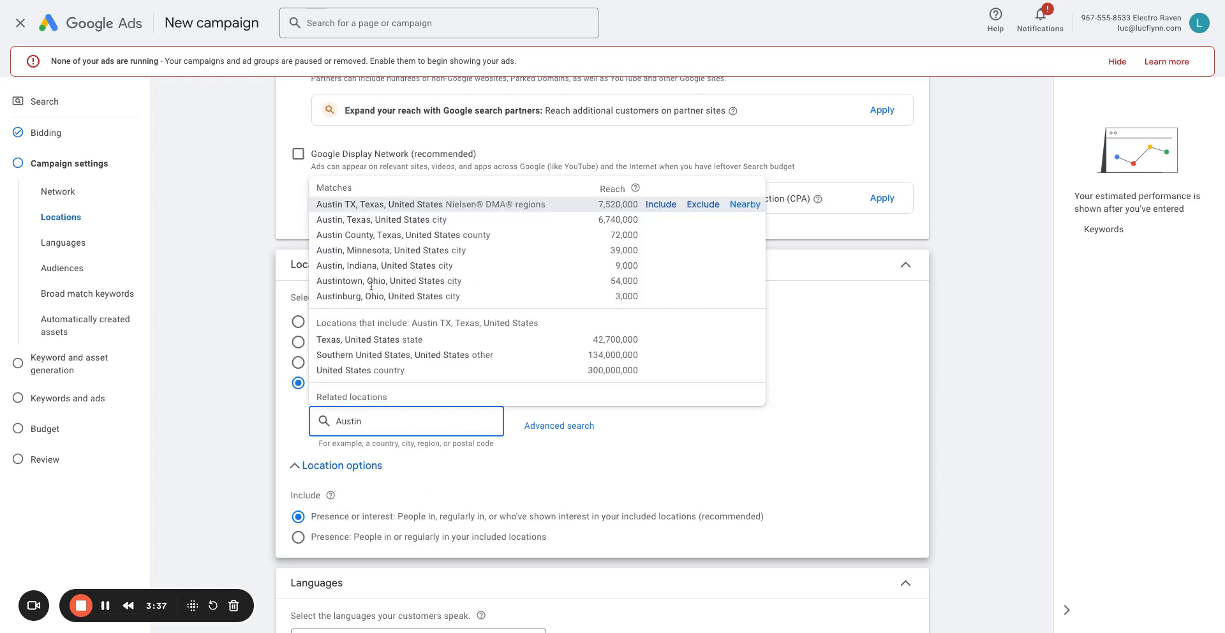
click(662, 205)
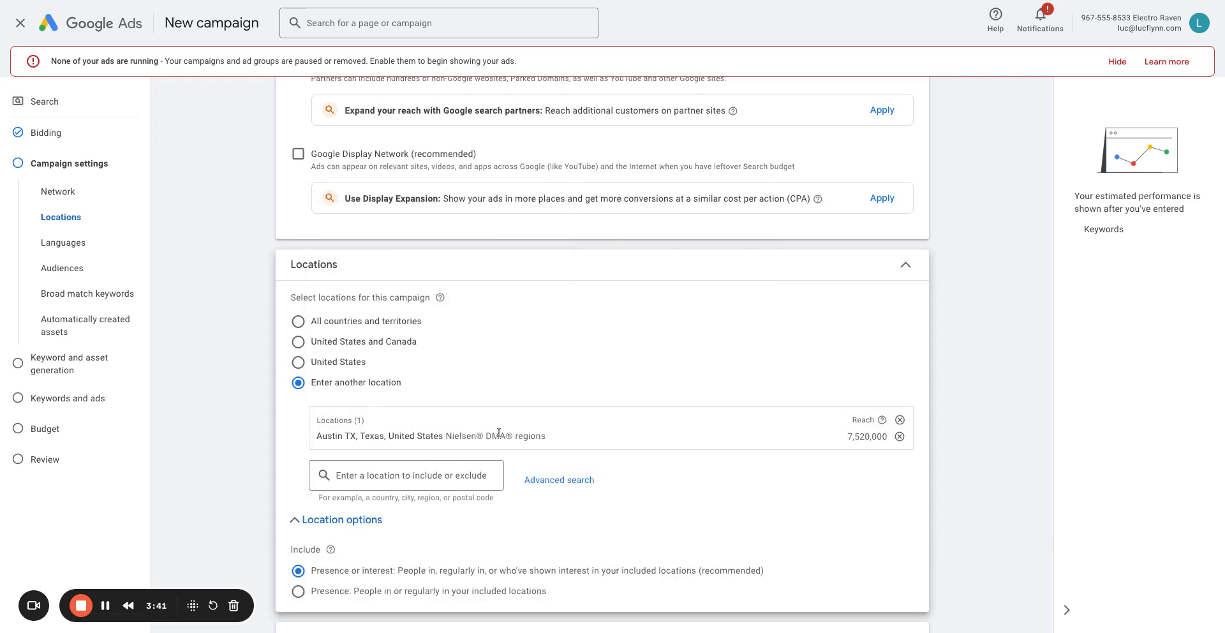
Step: Restrict location targeting to Presence: people in or regularly in the included locations
scroll(499, 433, down, 2)
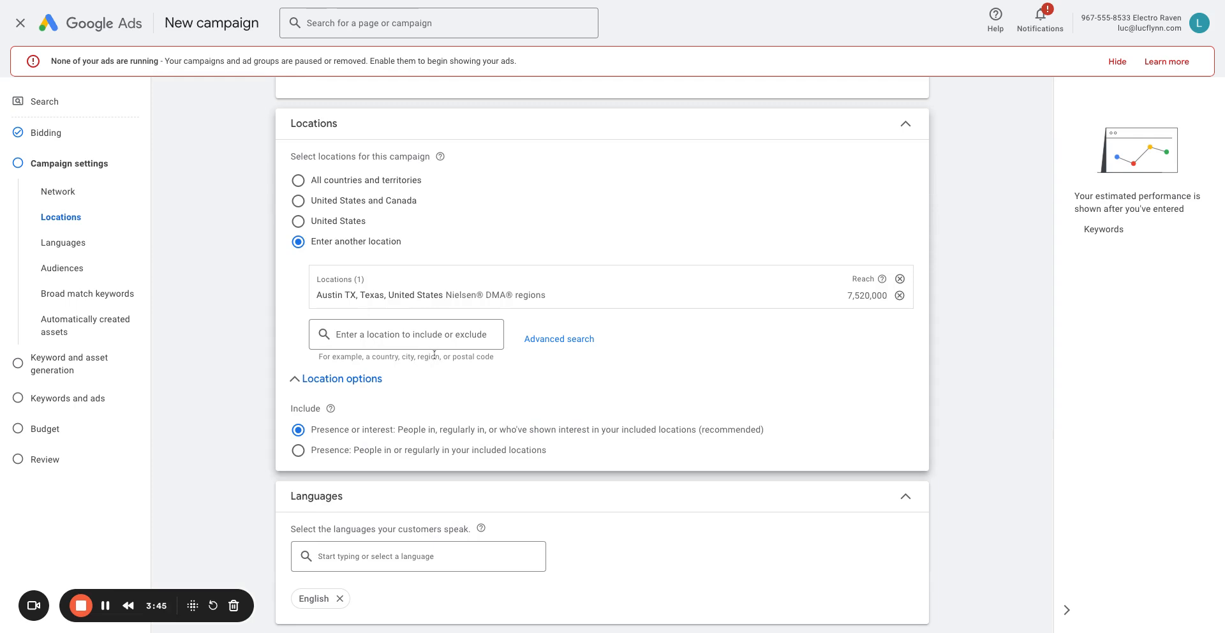
scroll(276, 418, down, 1)
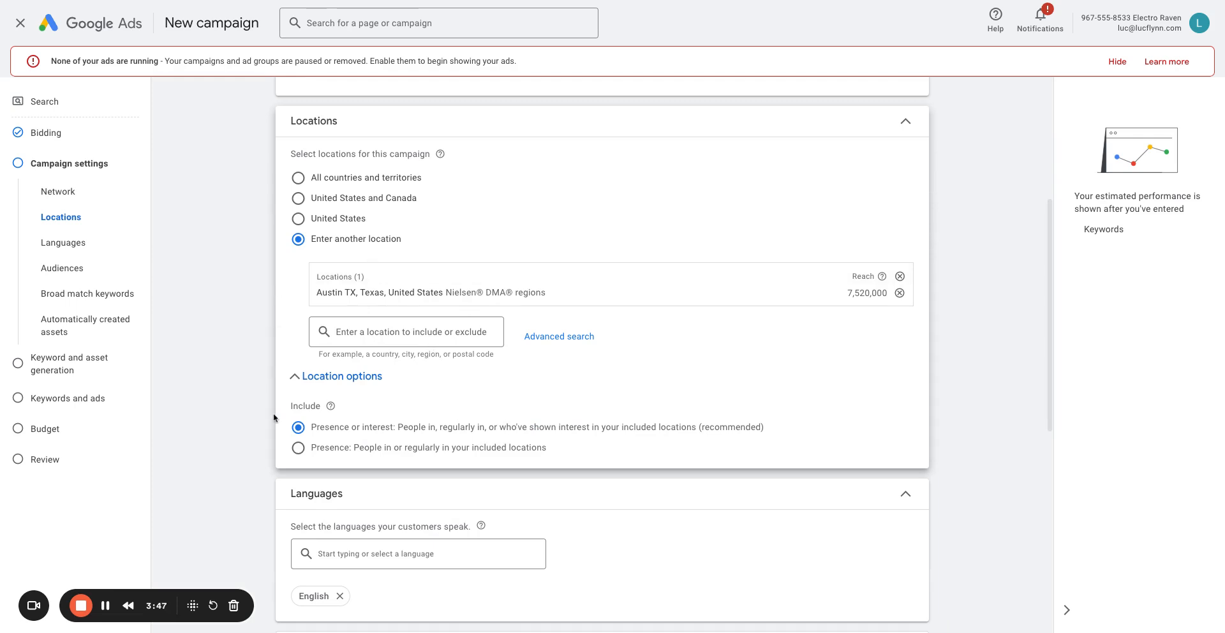
click(356, 450)
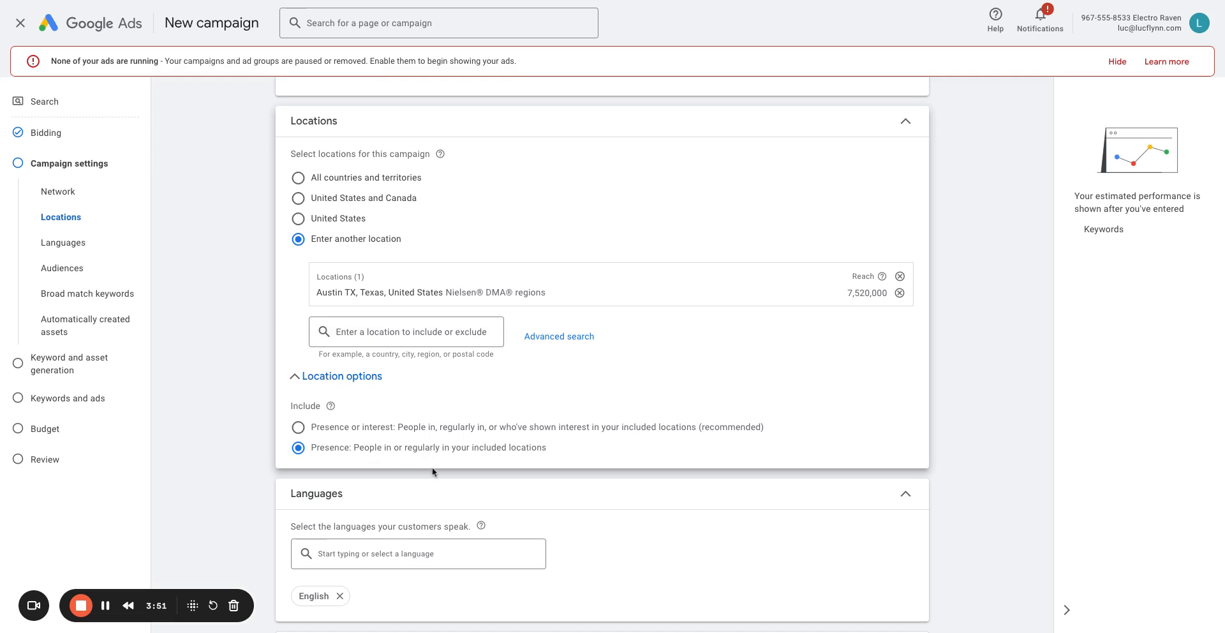
Step: Review the campaign's language, audience segment and broad match keyword settings, including the bidding strategy requirement for broad match
scroll(461, 498, down, 3)
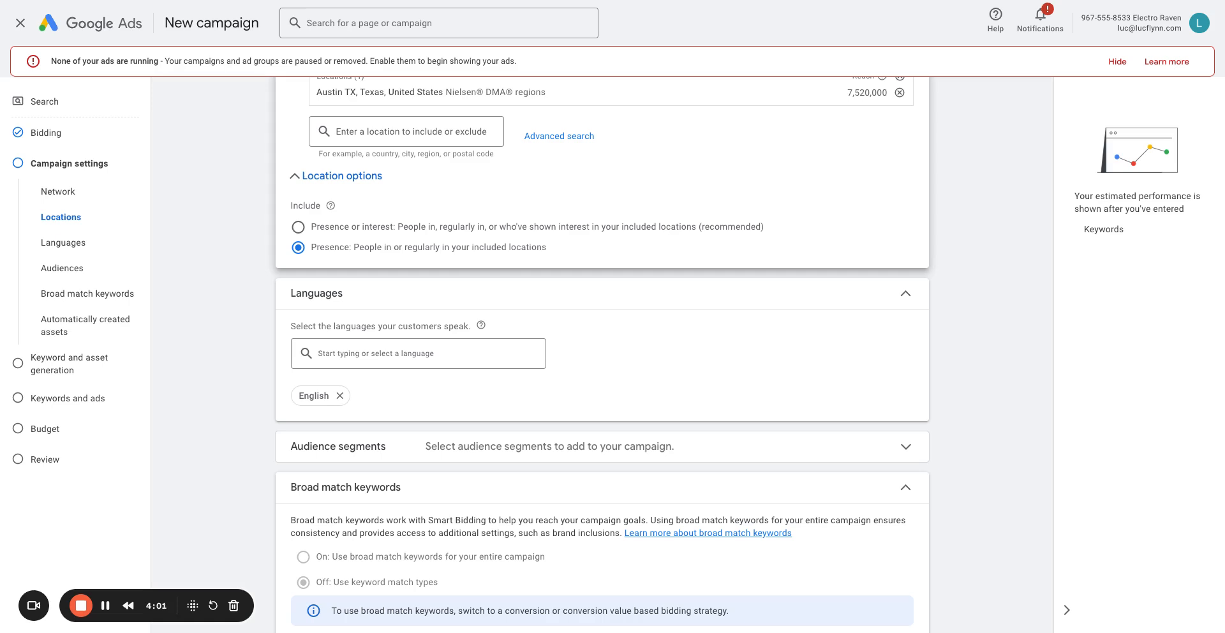
scroll(671, 313, up, 1)
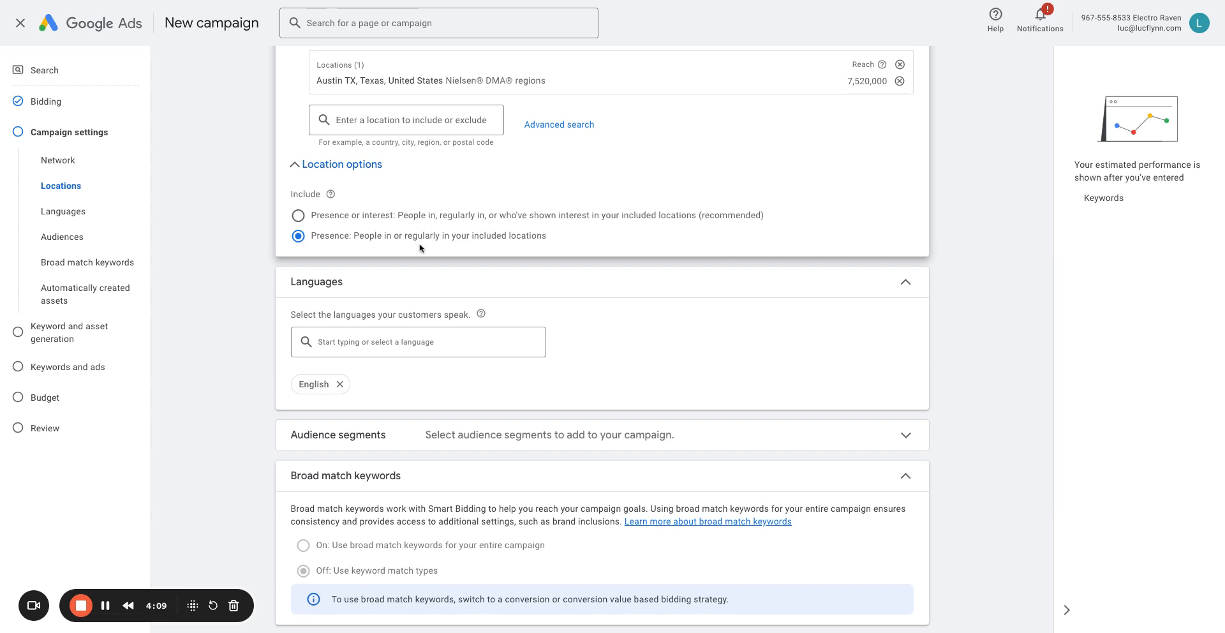
scroll(559, 286, down, 2)
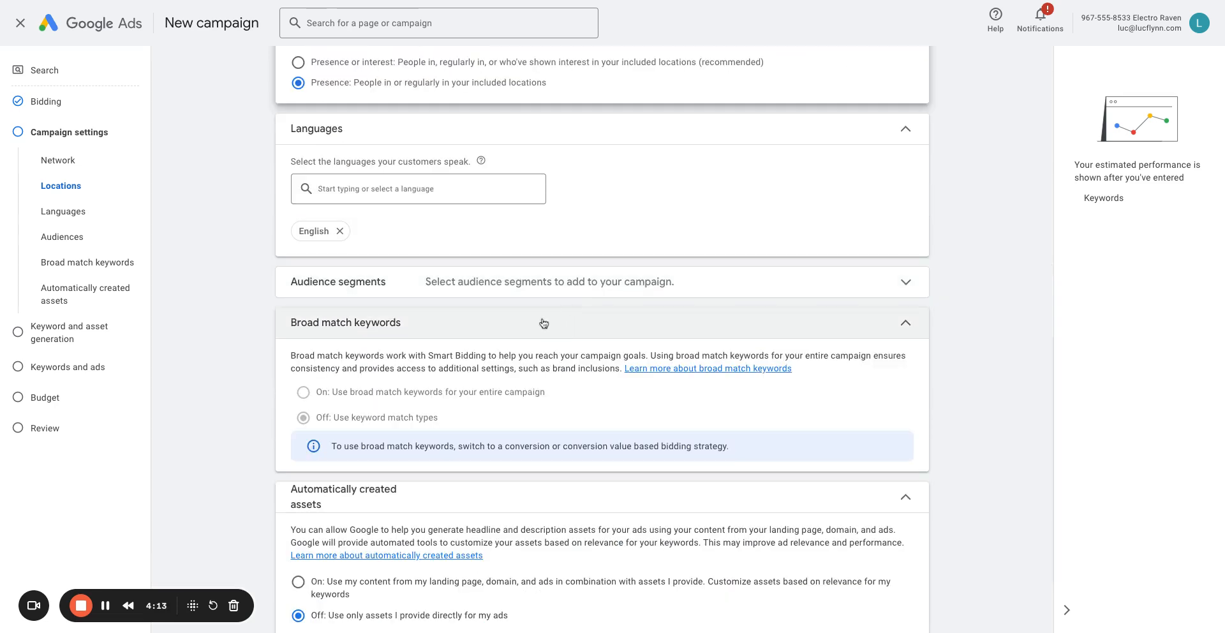
scroll(467, 329, down, 1)
scroll(467, 329, down, 1)
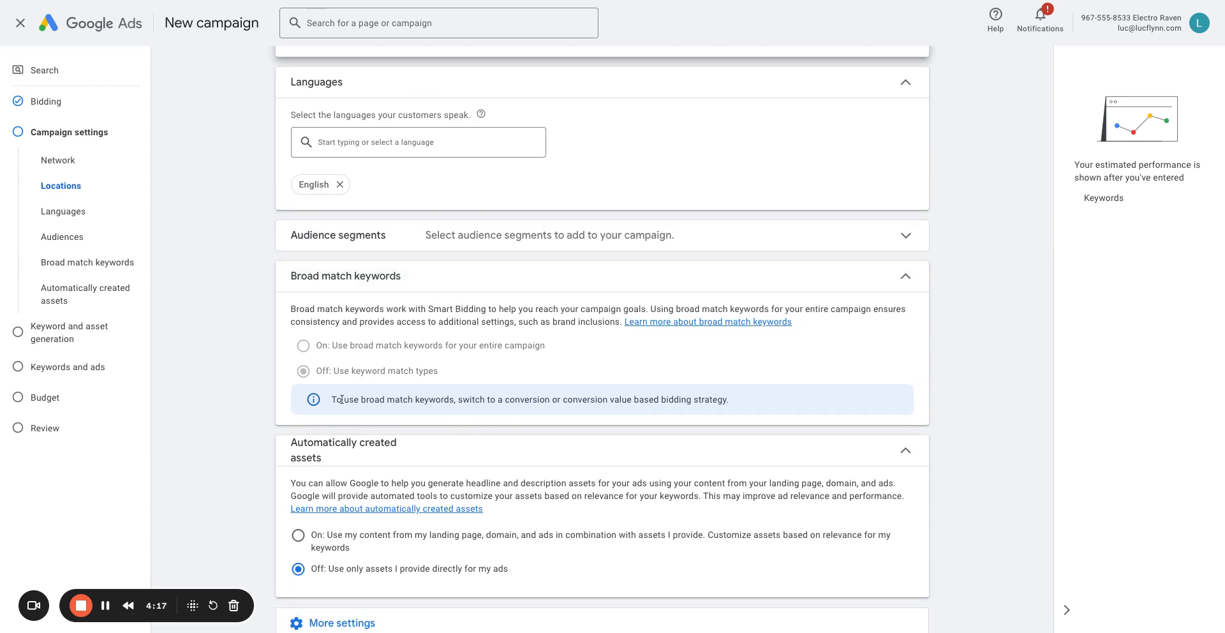
drag(342, 400, 633, 399)
click(537, 399)
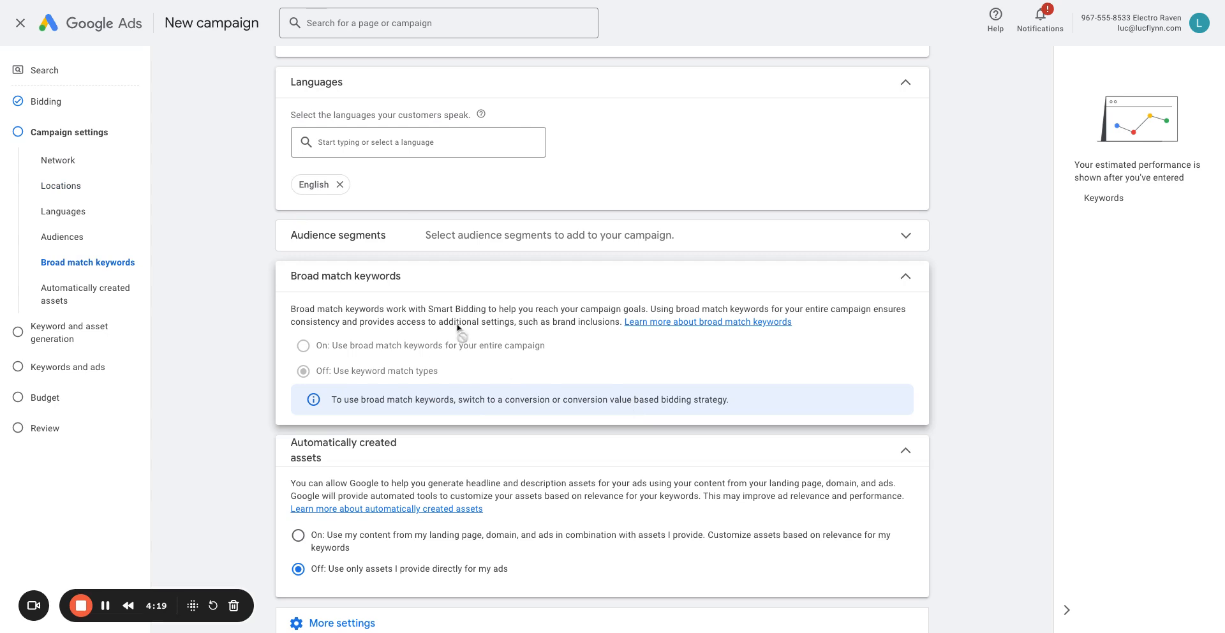
click(529, 238)
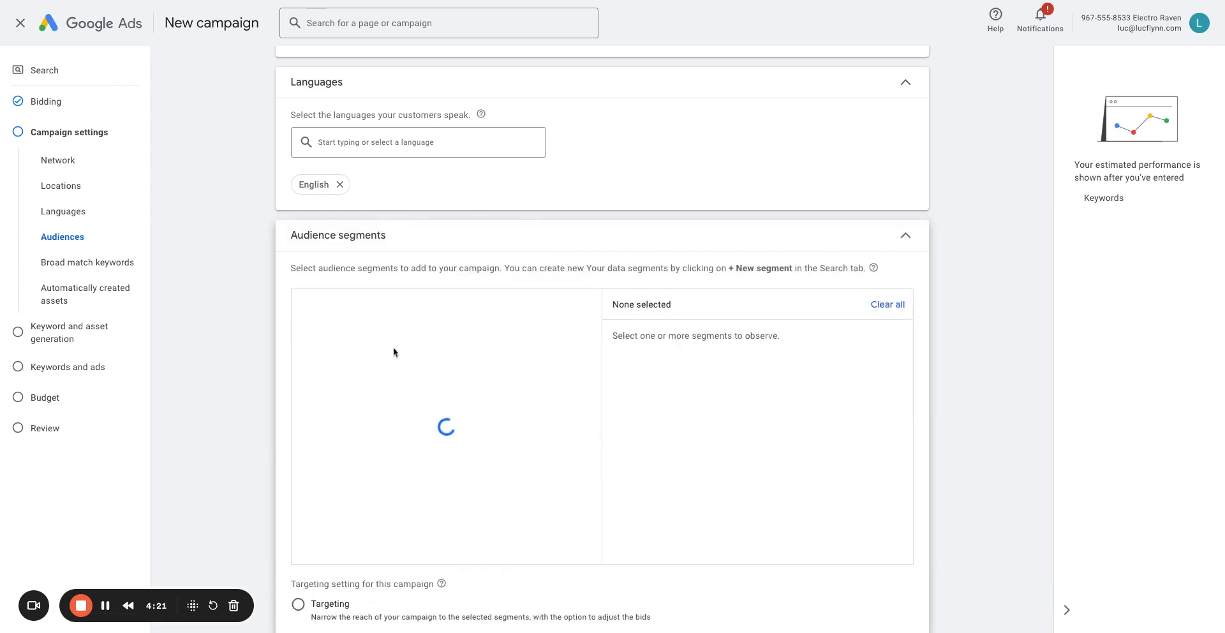
click(794, 236)
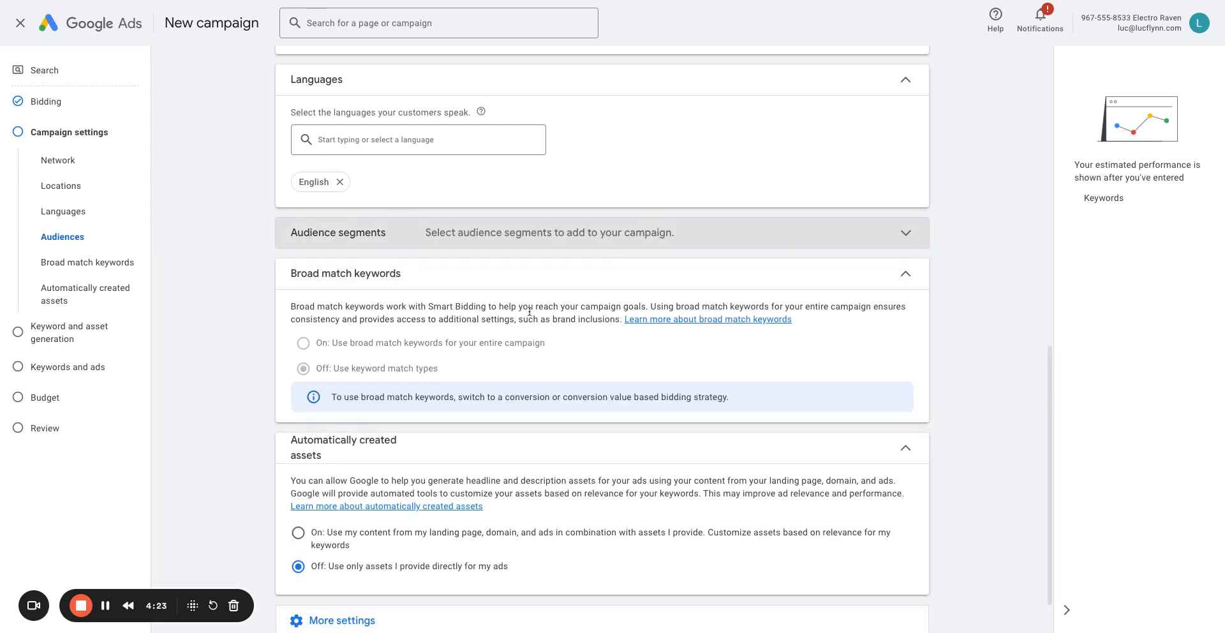
scroll(529, 312, down, 1)
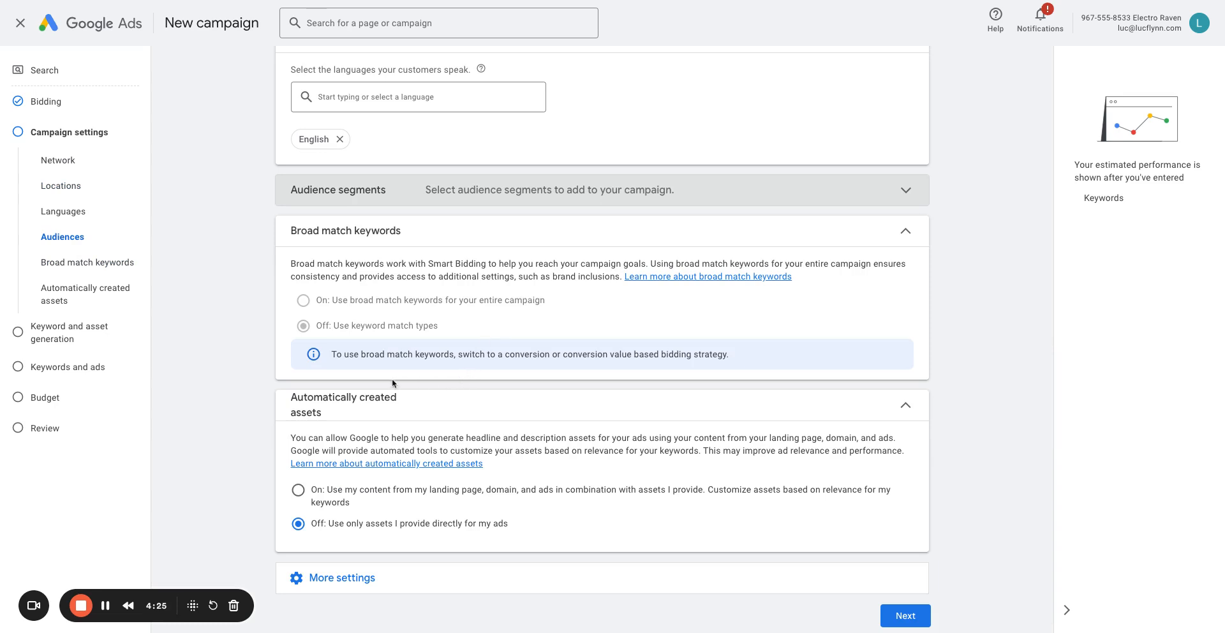
drag(337, 355, 729, 355)
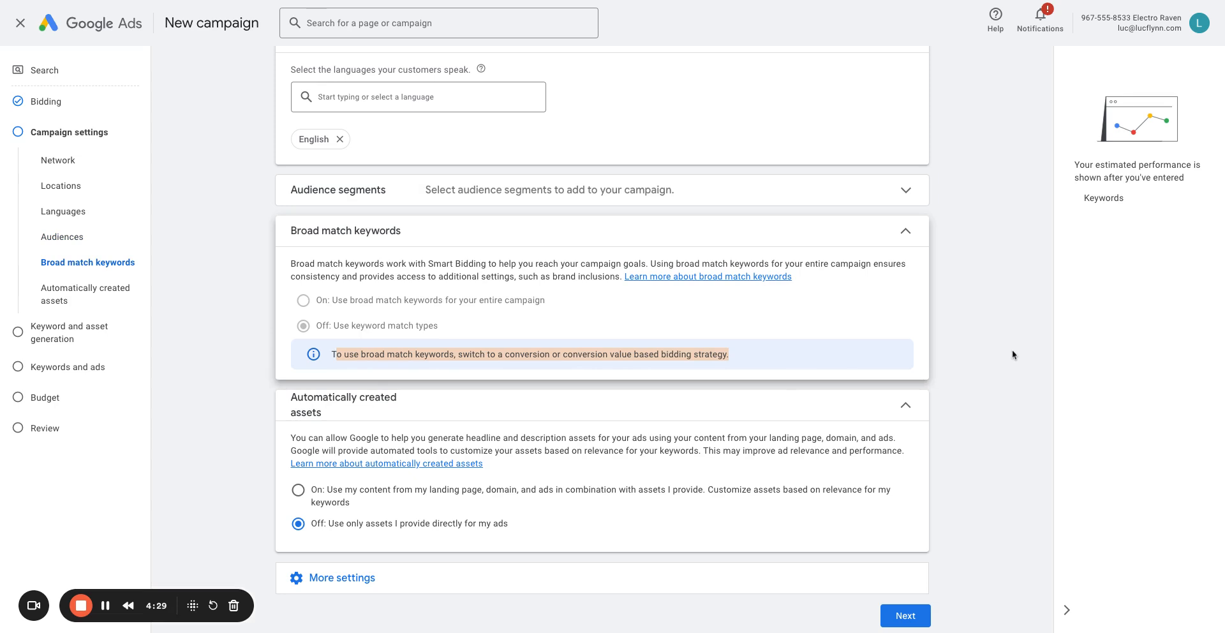
click(979, 340)
scroll(975, 333, down, 1)
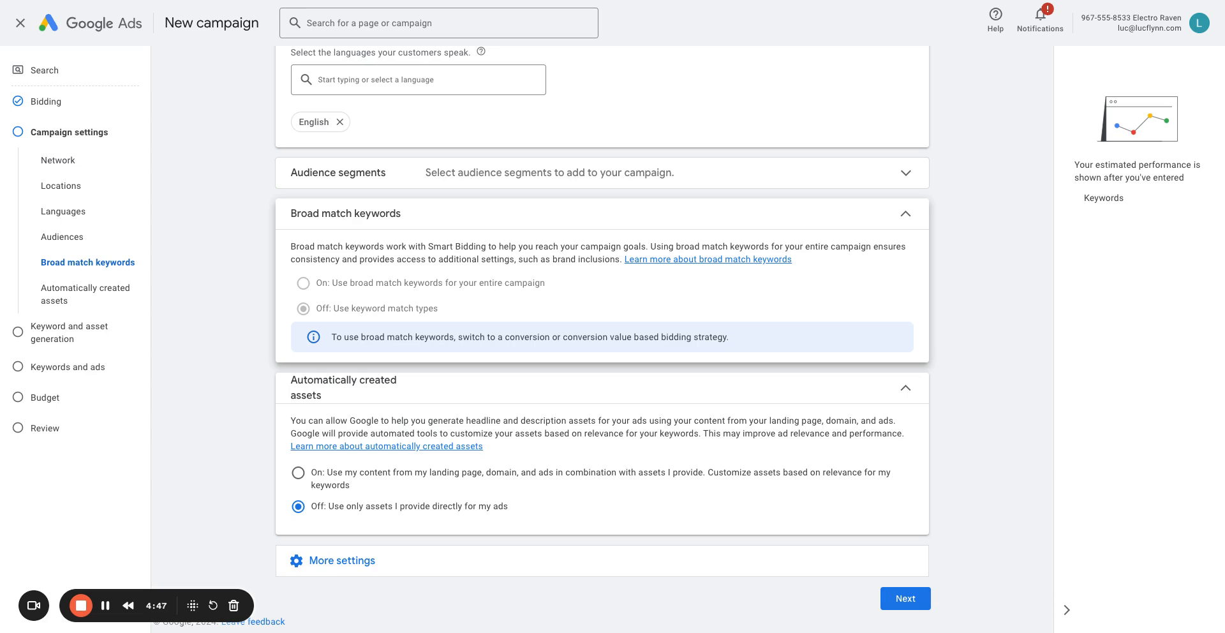
Step: Keep automatically created assets off, using only directly provided assets, and proceed to keyword and asset generation
click(353, 475)
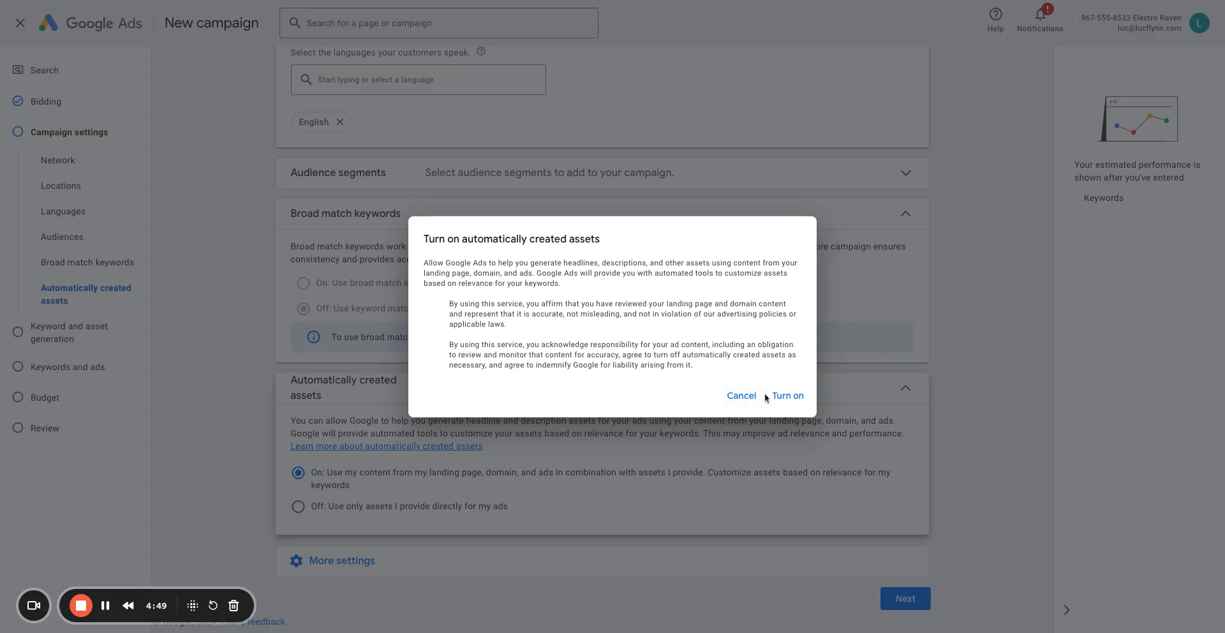
click(742, 396)
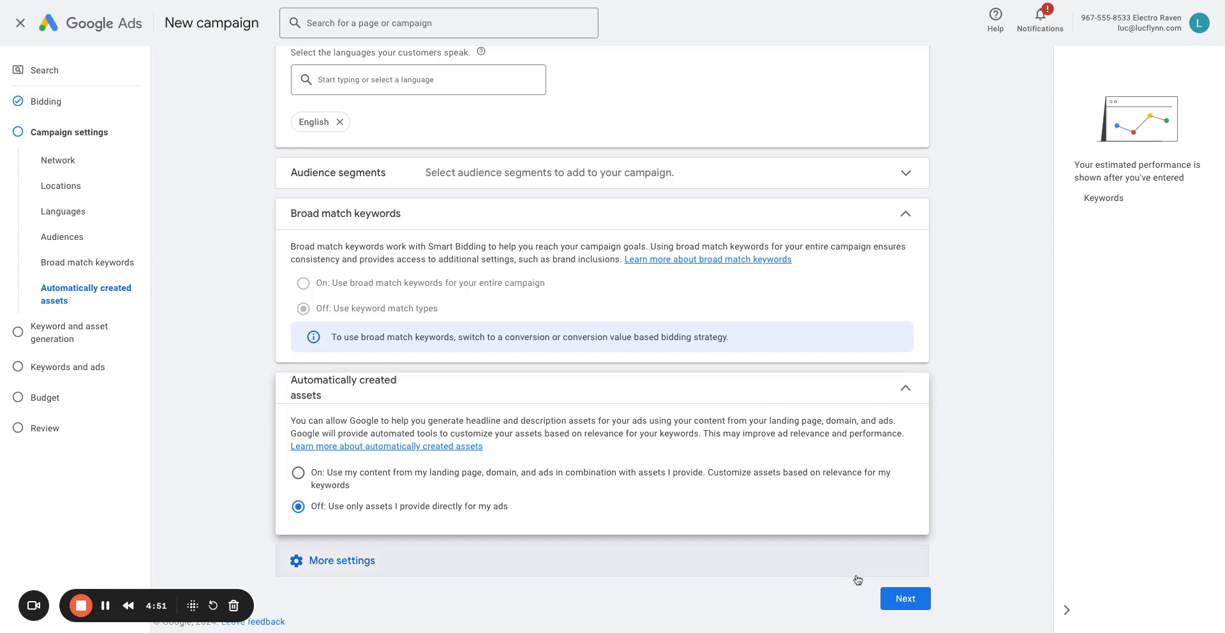
click(902, 598)
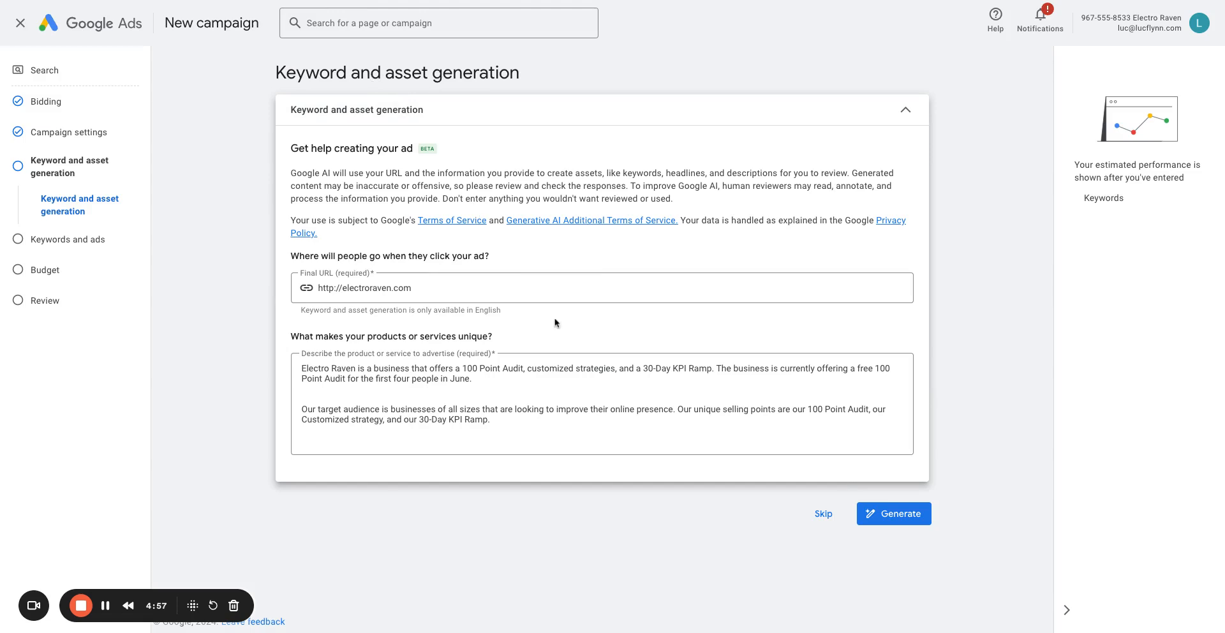
Step: Skip the AI keyword and asset generation and clear all suggested keywords from Ad group 1
drag(291, 148, 413, 148)
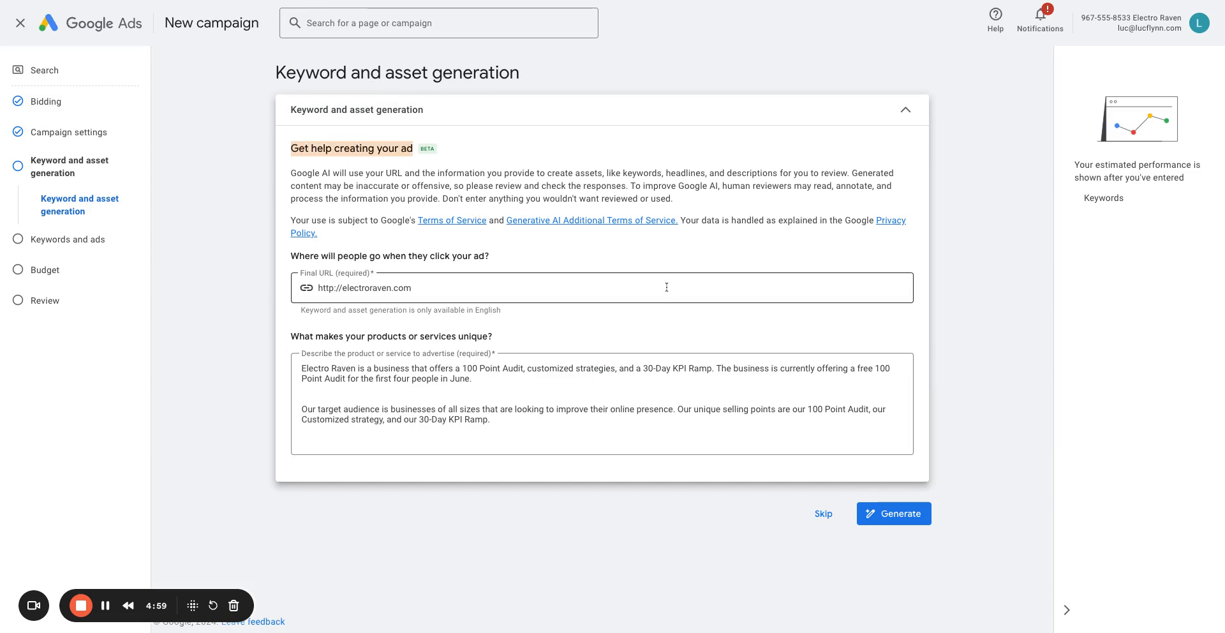
click(824, 517)
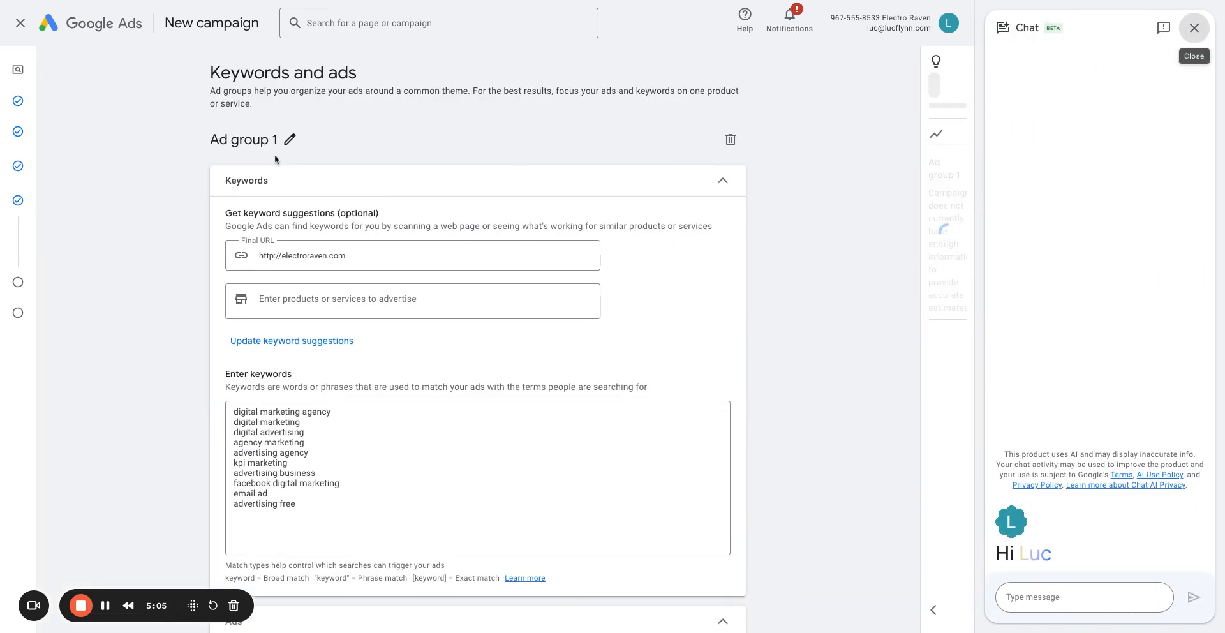
scroll(439, 304, down, 1)
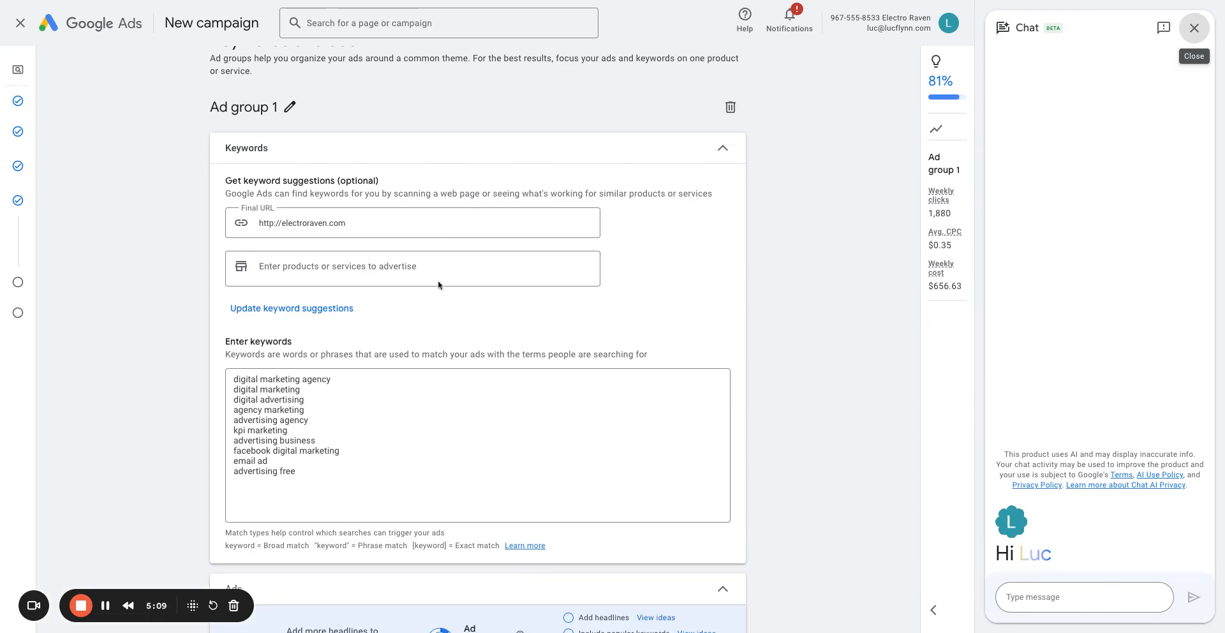
click(321, 476)
key(ctrl+a)
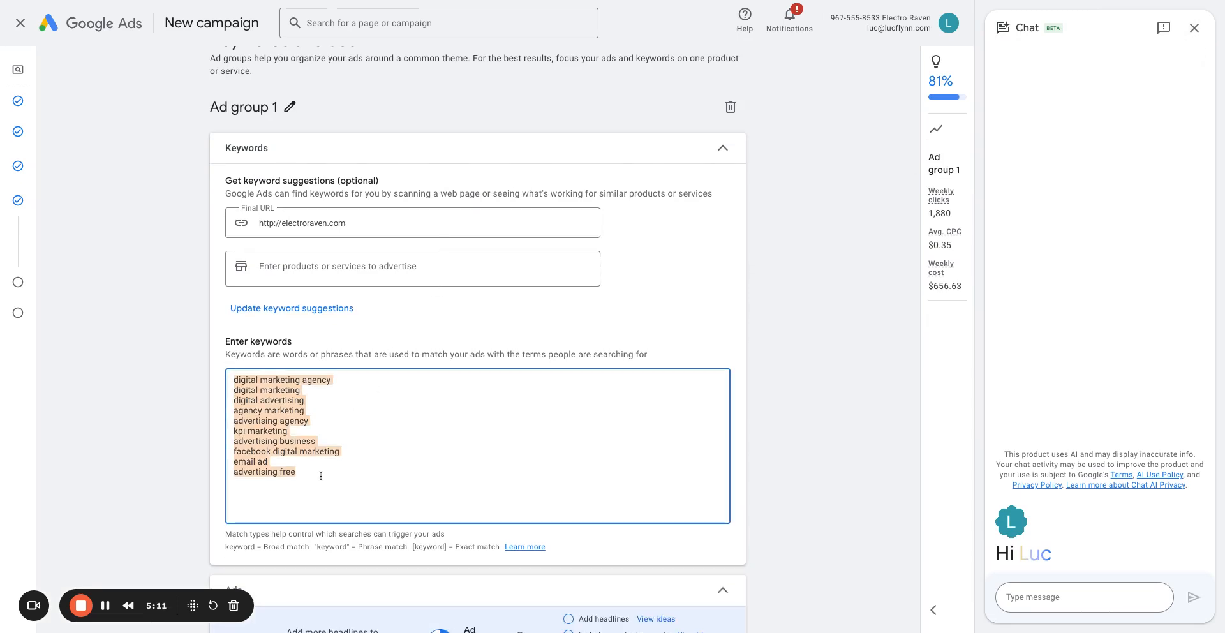
key(BackSpace)
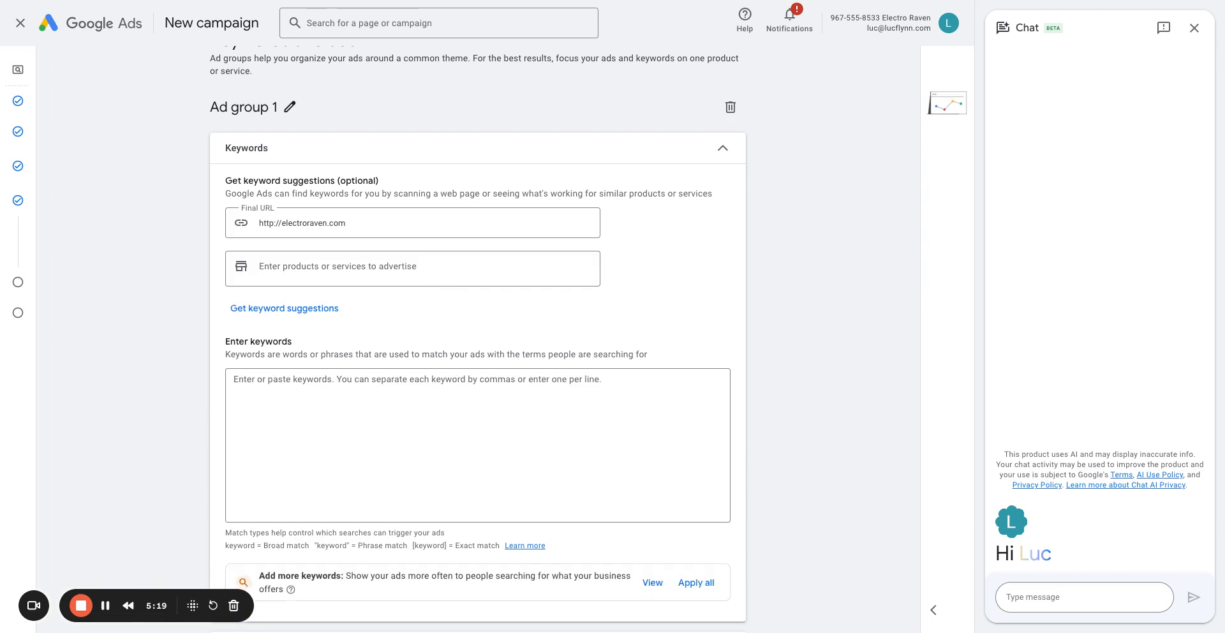
Step: Enter the keywords botox near me, botox austin and best botox in austin for Ad group 1, one per line
click(433, 385)
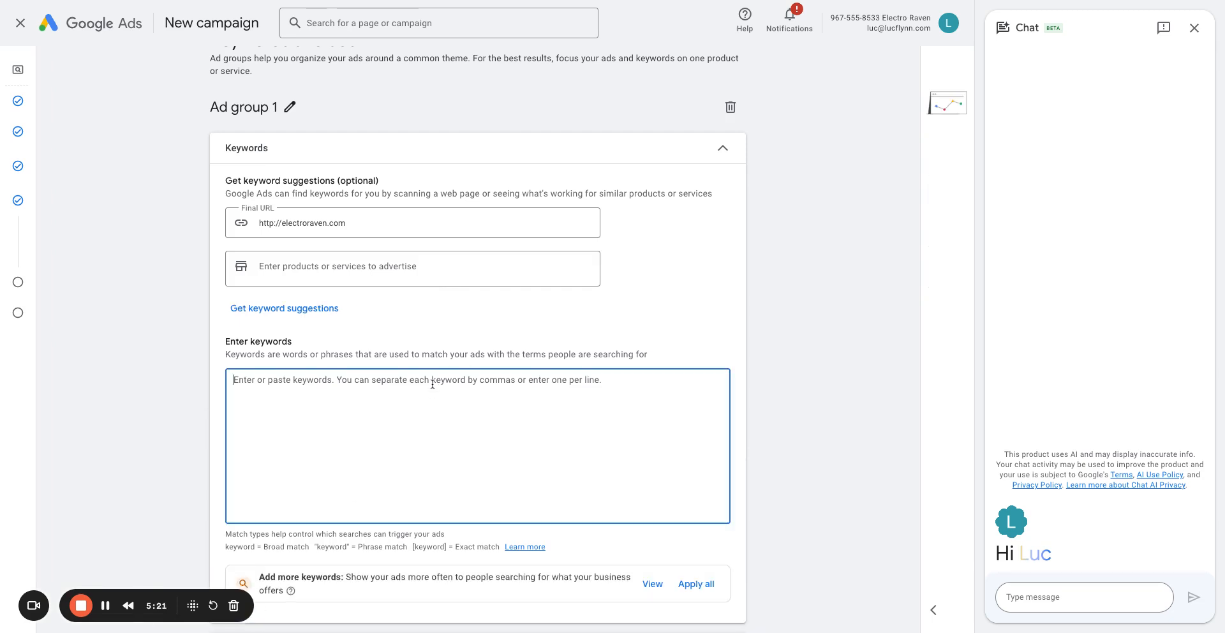
text(botox ne)
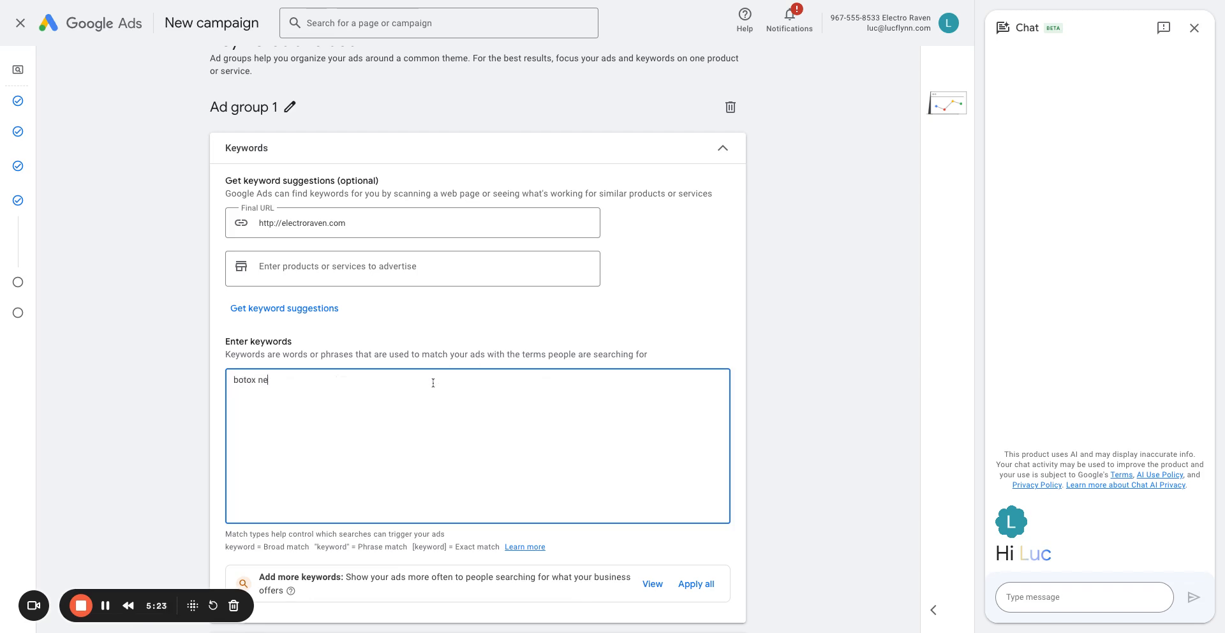
text(ar me )
text(botox austin)
key(Return)
text(best botox)
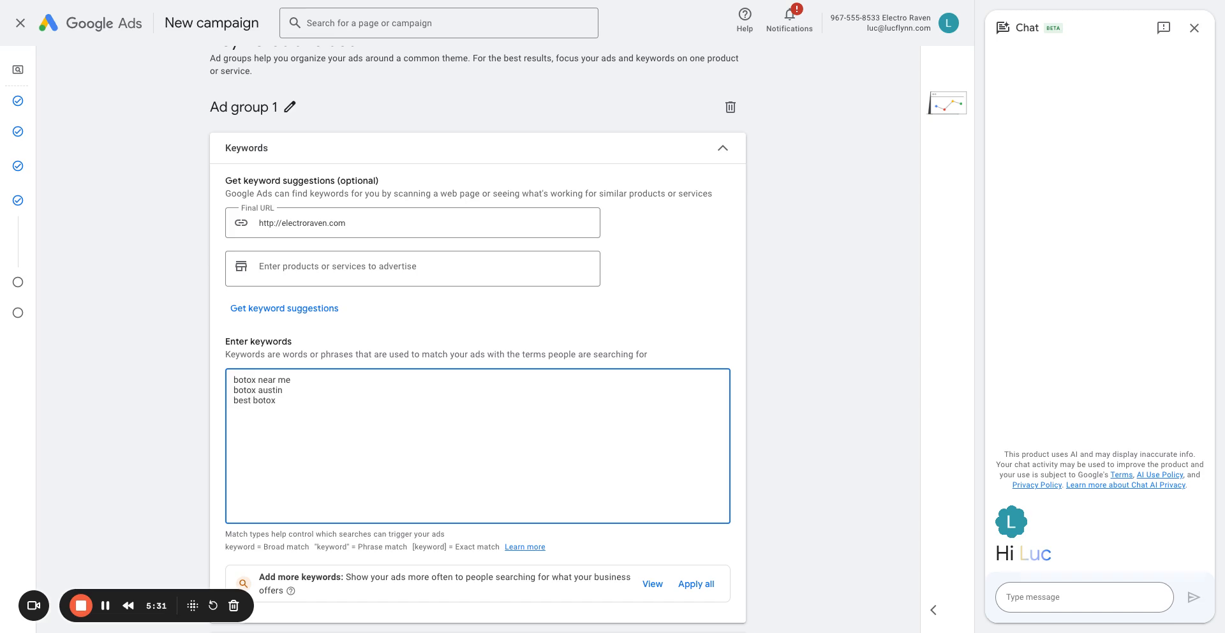
text( in austin)
key(Return)
Step: Add the first existing call asset in the list to the campaign's ad and apply it
scroll(462, 300, down, 3)
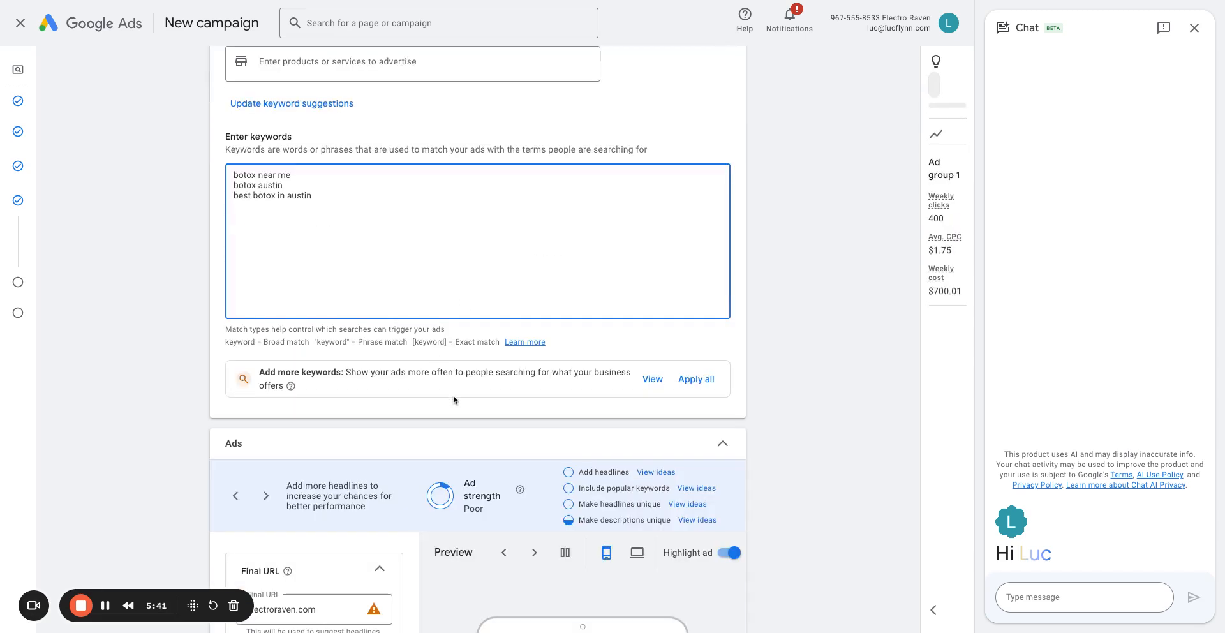
scroll(454, 400, down, 3)
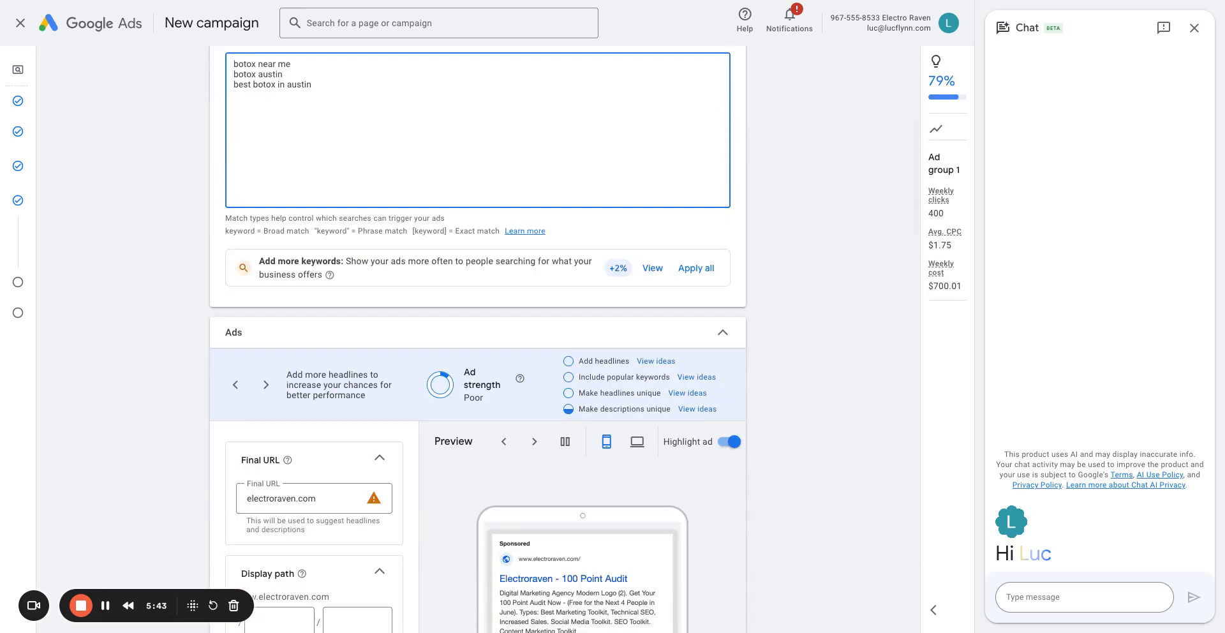
scroll(430, 423, down, 3)
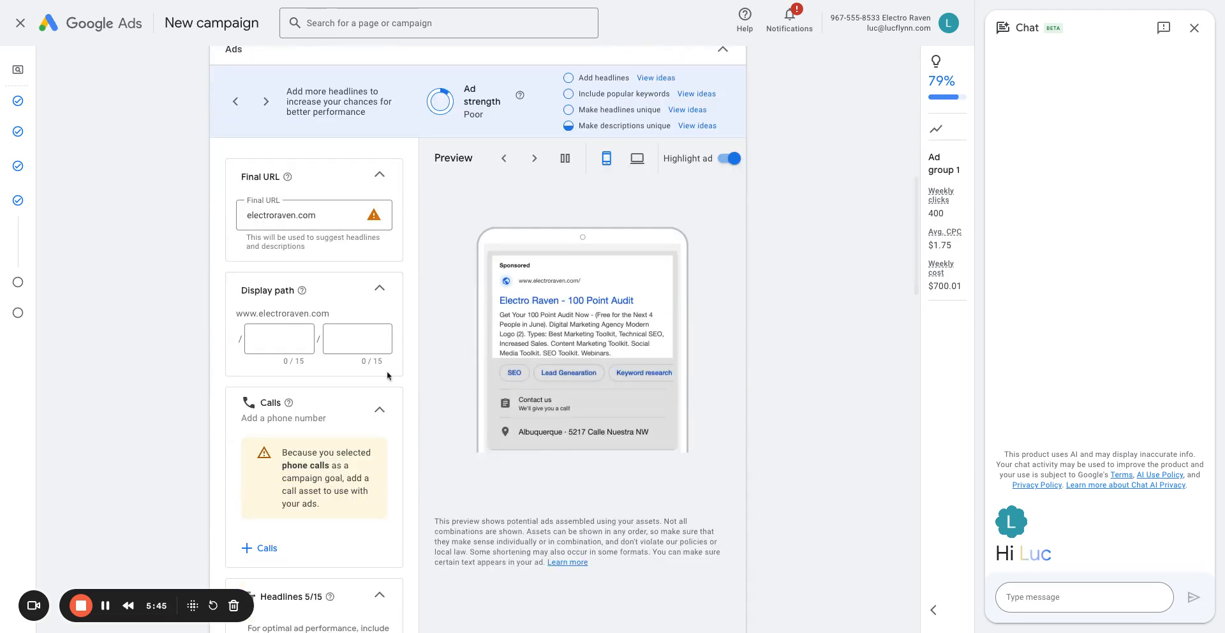
click(260, 462)
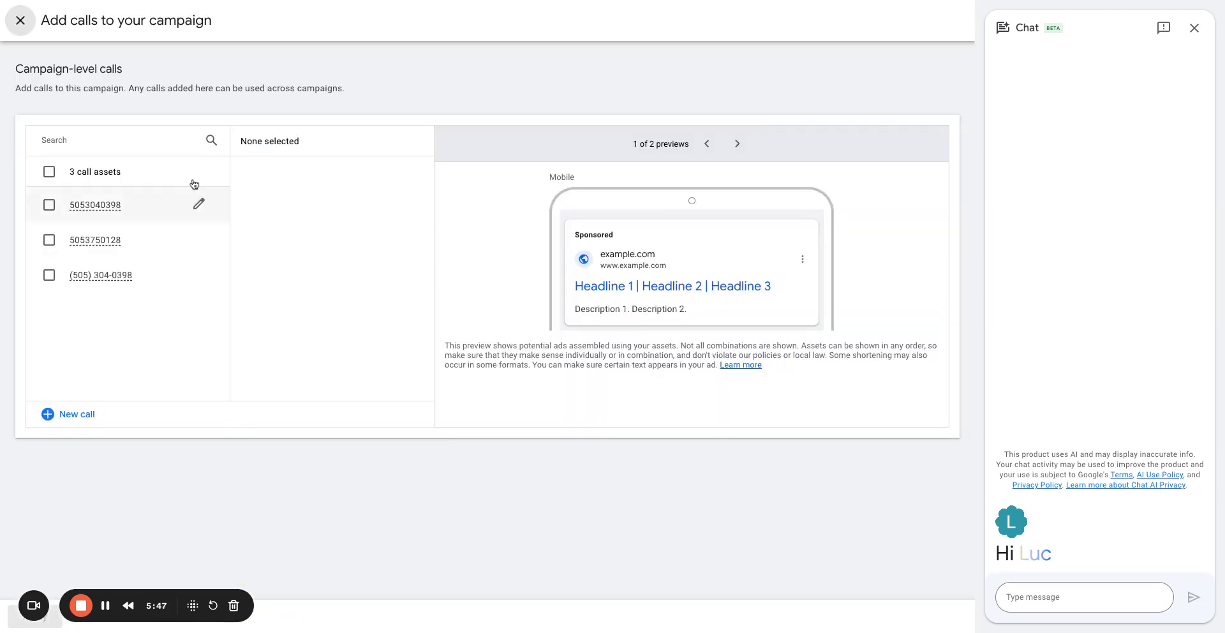
click(49, 205)
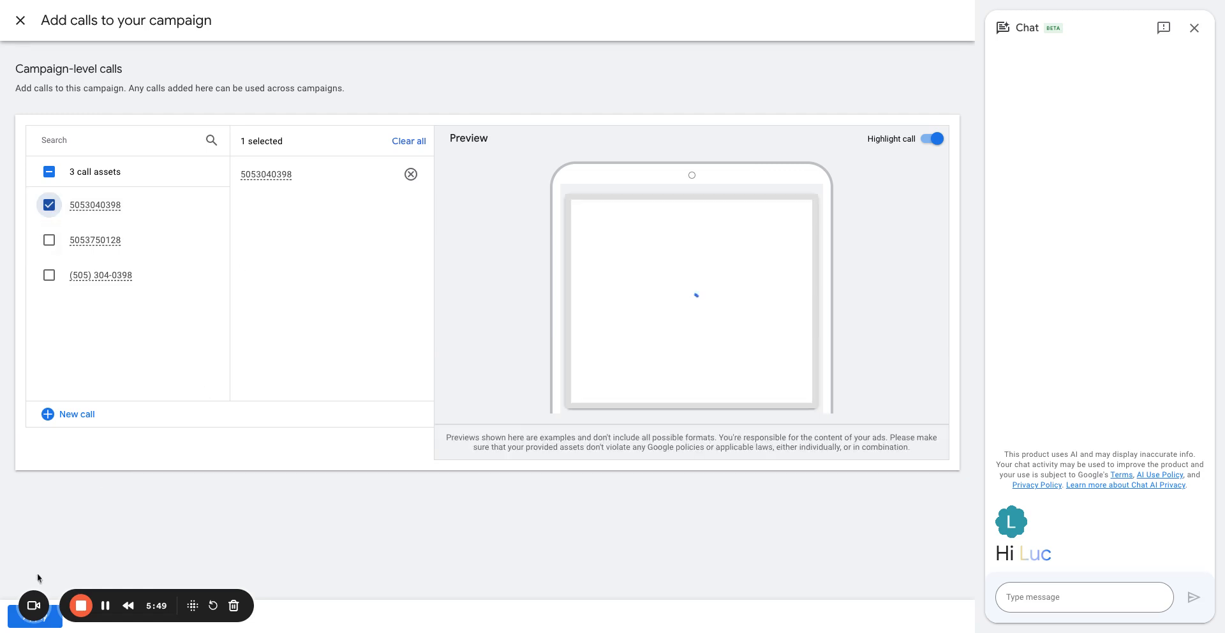
click(11, 625)
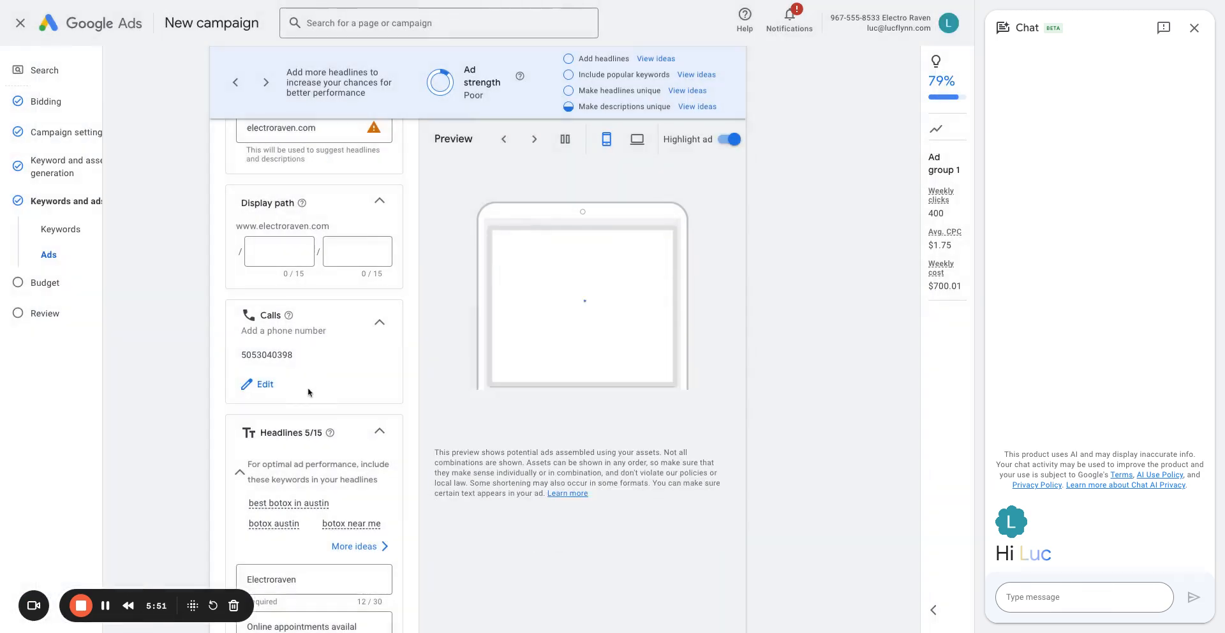
Step: Replace the first ad headline with "Botox in Austin by Experts"
scroll(307, 347, down, 2)
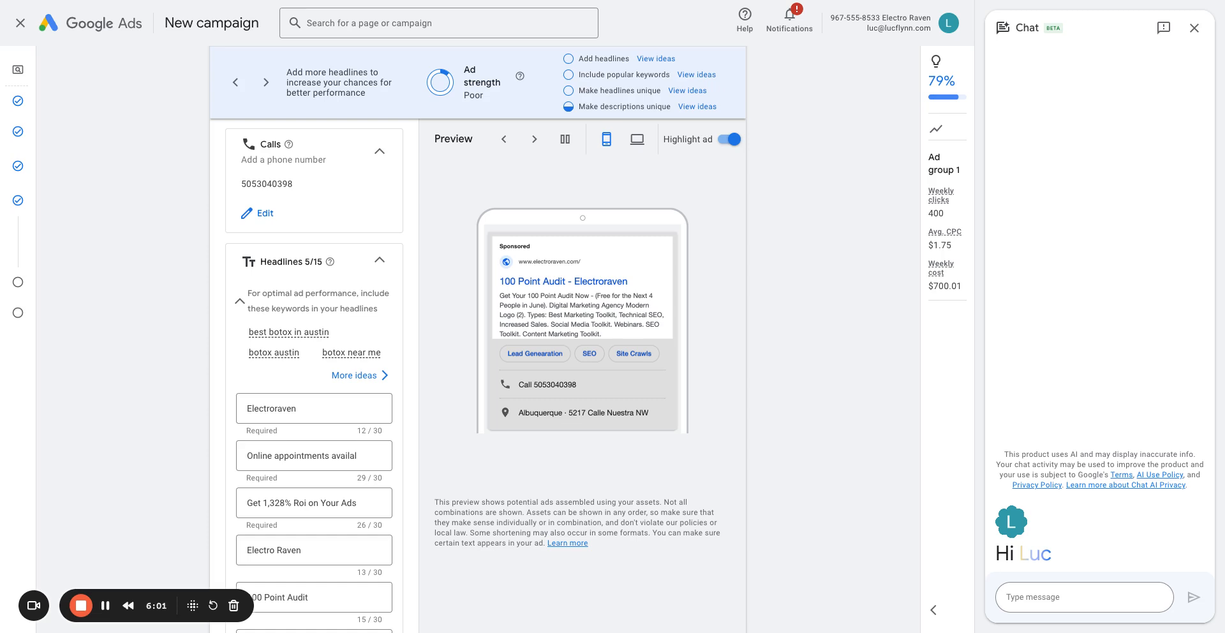
click(297, 411)
key(ctrl+a)
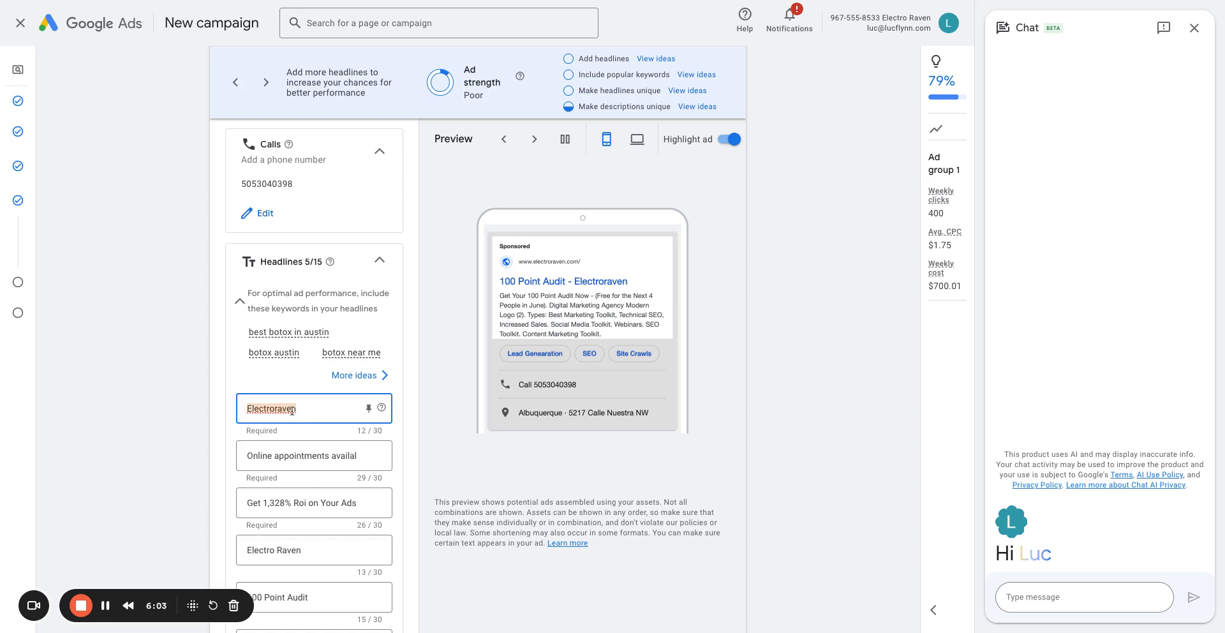
text(Botox in Austin by Experts)
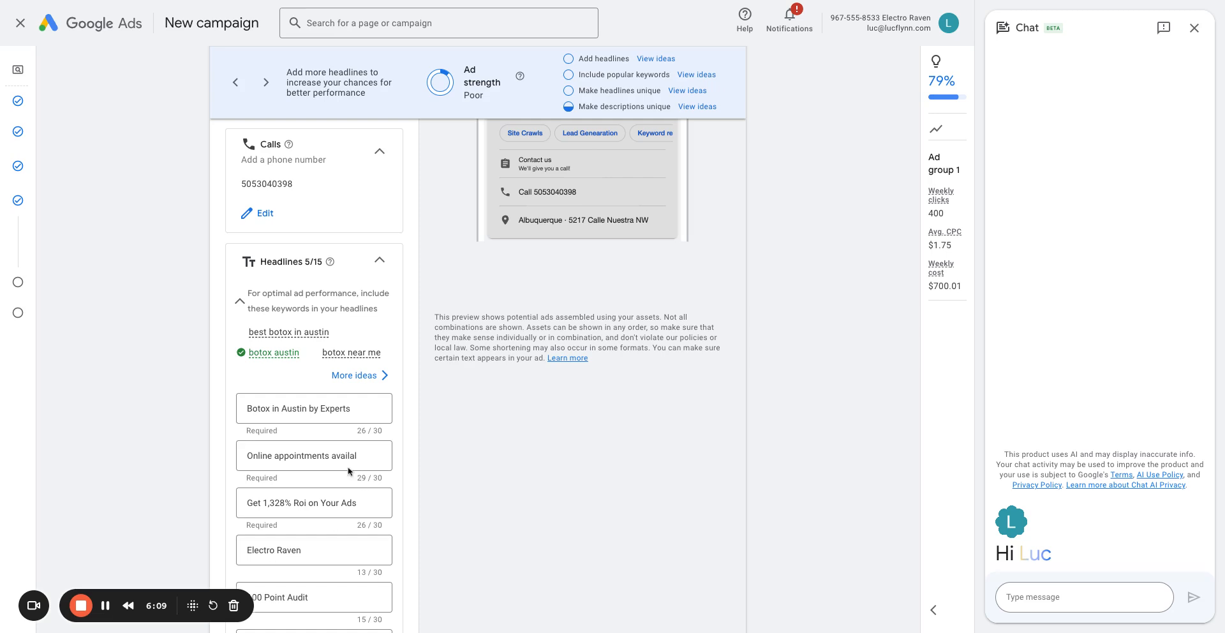
Step: Change the second headline to "$12/Unit for New Clients" and the third to "Book a Free Consultation Today"
click(306, 455)
key(ctrl+a)
text($12/Unit for New Clients)
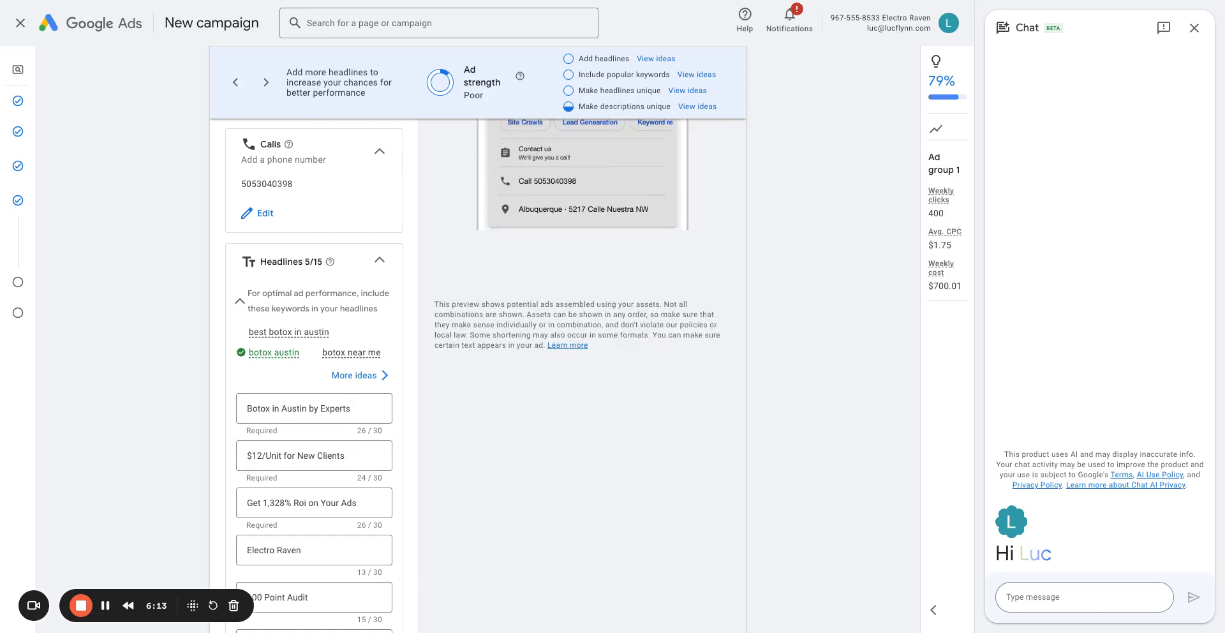
triple_click(279, 503)
text(Book a Free Consultation Today)
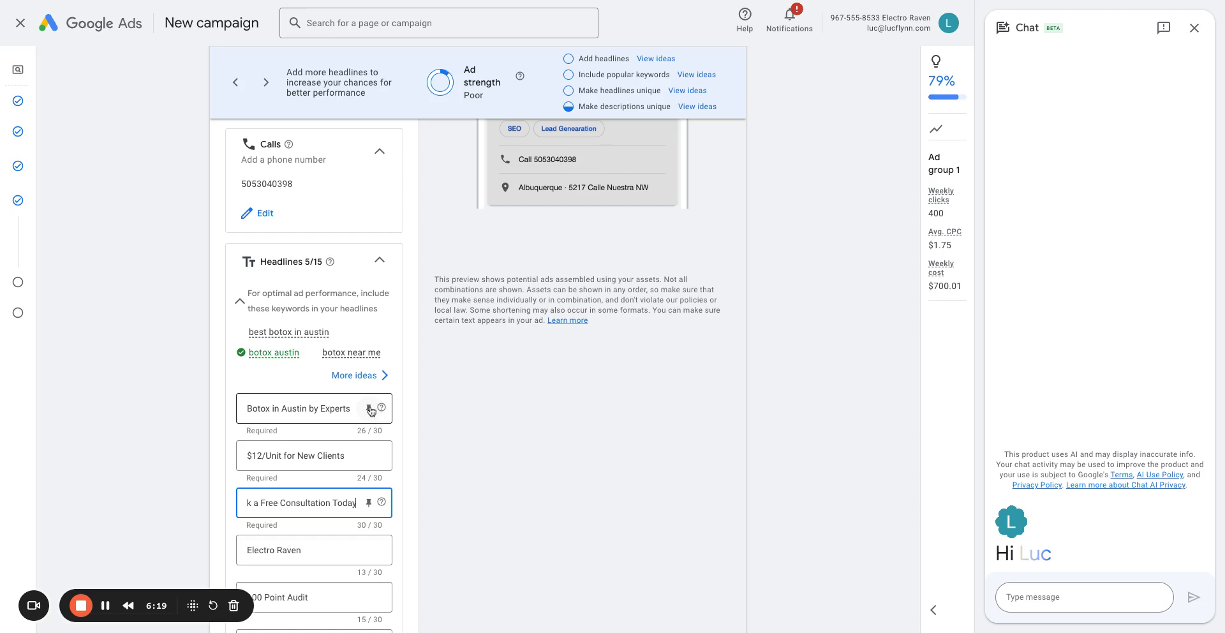
Step: Pin the first three headlines so they show only in positions 1, 2 and 3 respectively
click(369, 410)
click(451, 211)
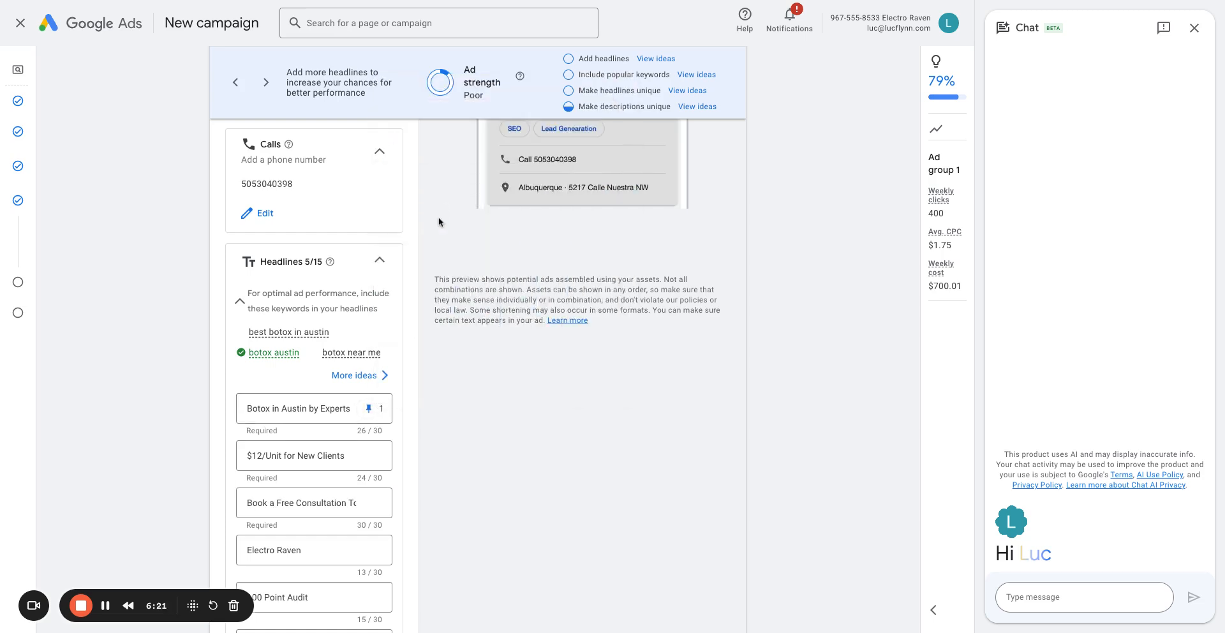
click(371, 455)
click(483, 314)
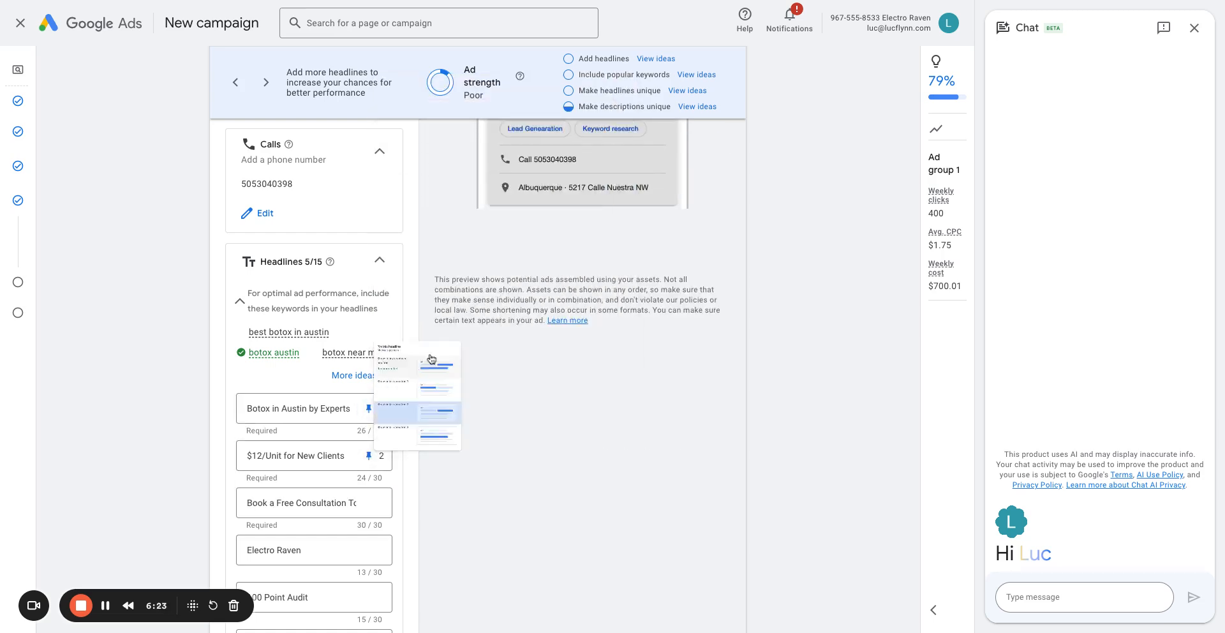
click(368, 503)
click(418, 458)
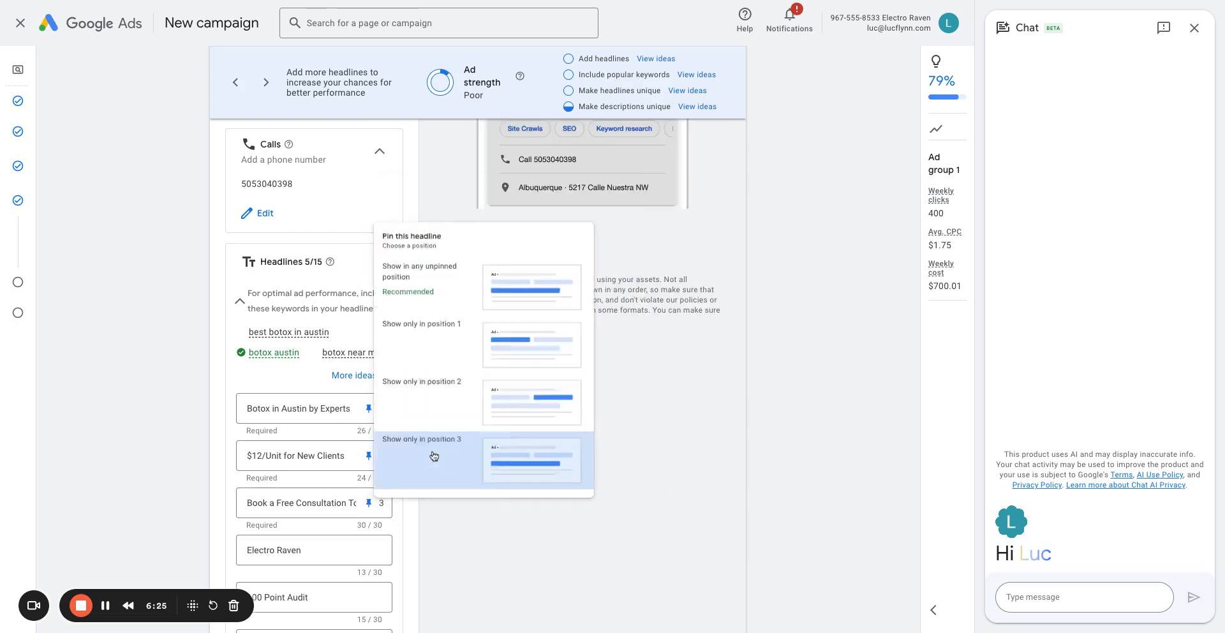
Step: Clear the fourth and fifth headlines, leaving only the three pinned headlines filled in
scroll(326, 457, down, 3)
drag(304, 375, 246, 375)
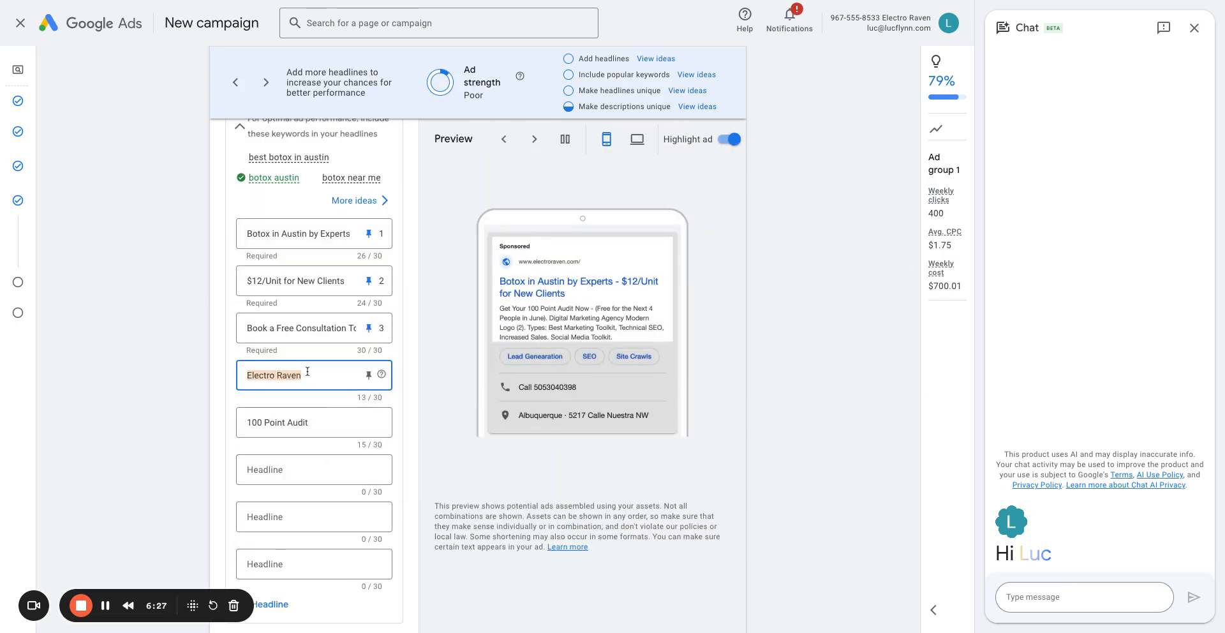
key(BackSpace)
click(290, 427)
triple_click(279, 374)
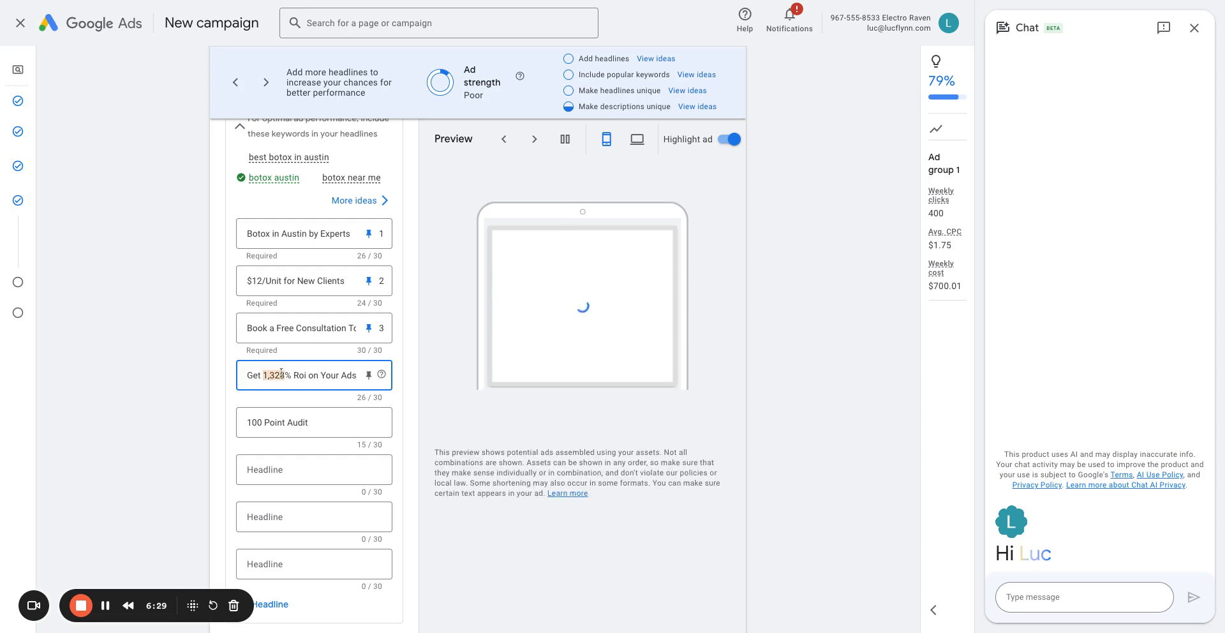
key(BackSpace)
click(222, 419)
triple_click(277, 421)
key(BackSpace)
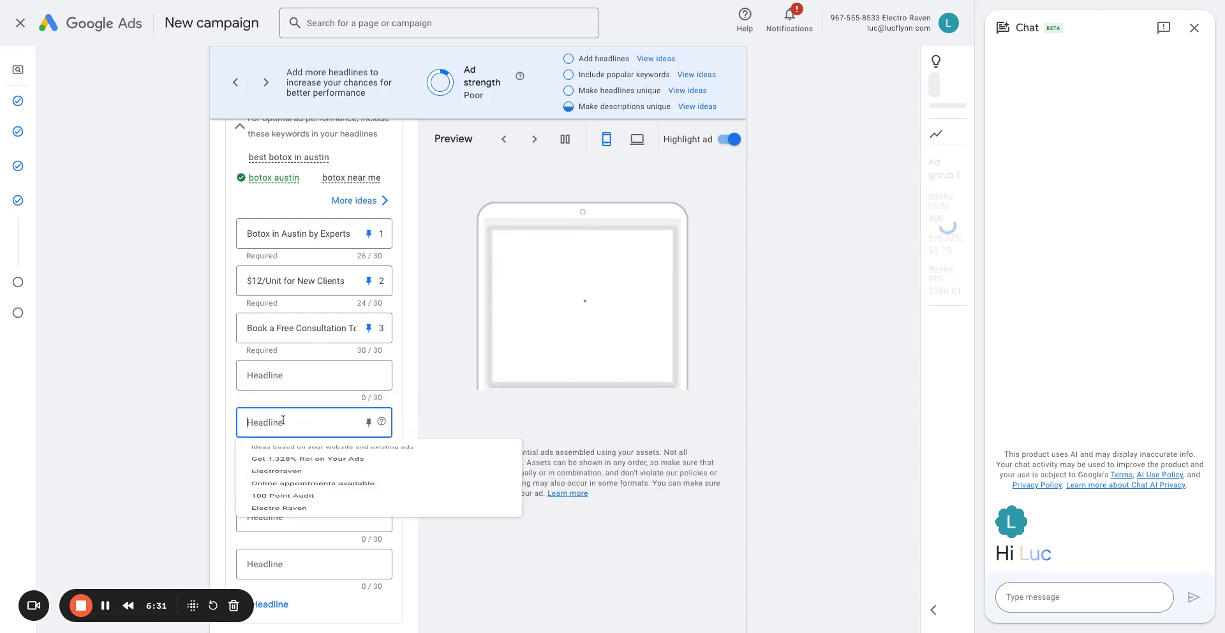
click(185, 428)
Step: Replace the first ad description with "Erase wrinkles and restore confidence. Trusted by over 7,000 clients. Call now"
scroll(205, 451, down, 3)
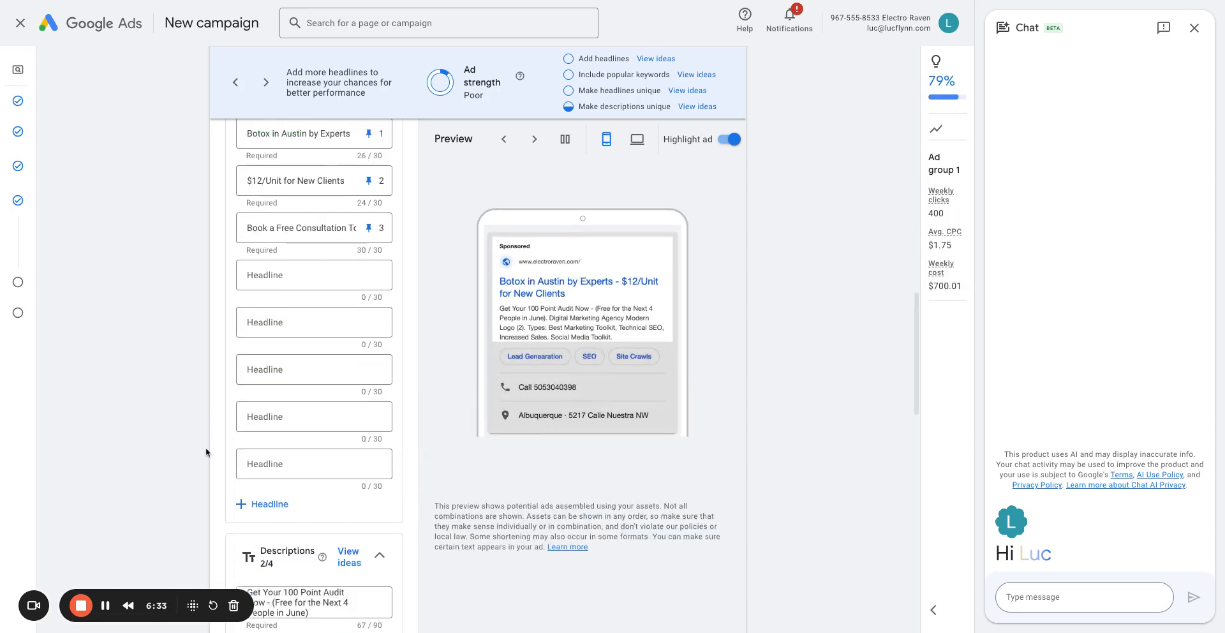
scroll(288, 437, down, 2)
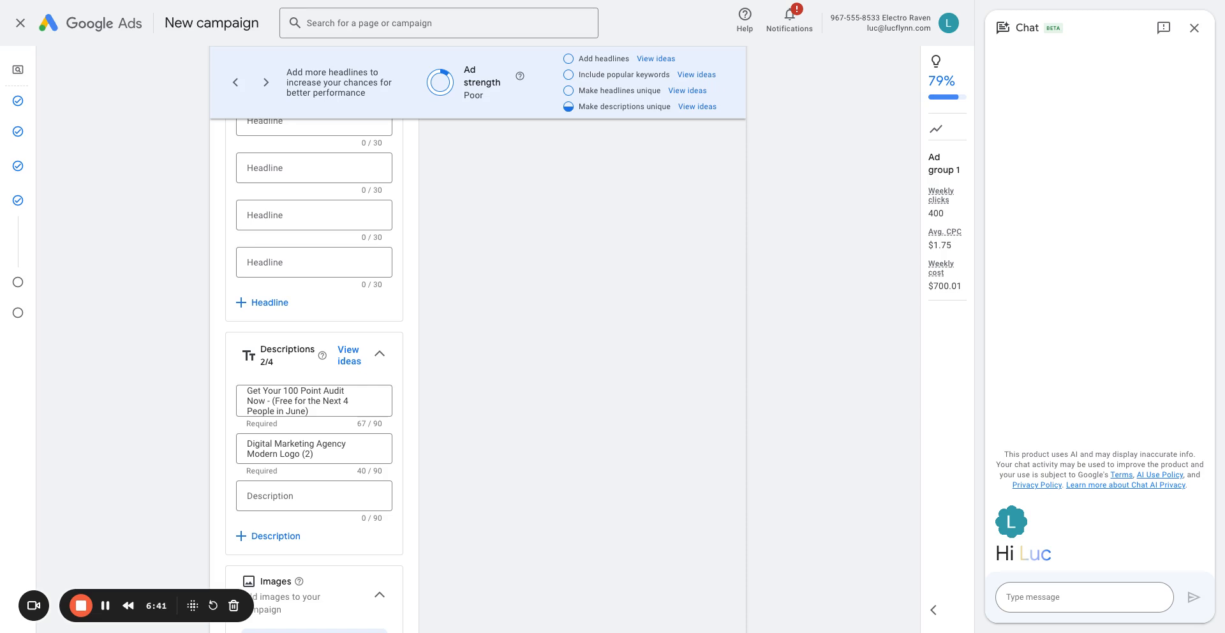
triple_click(291, 397)
text(Erase wrinkles and restore confidence. Trusted by over 7,000 clients. Call now)
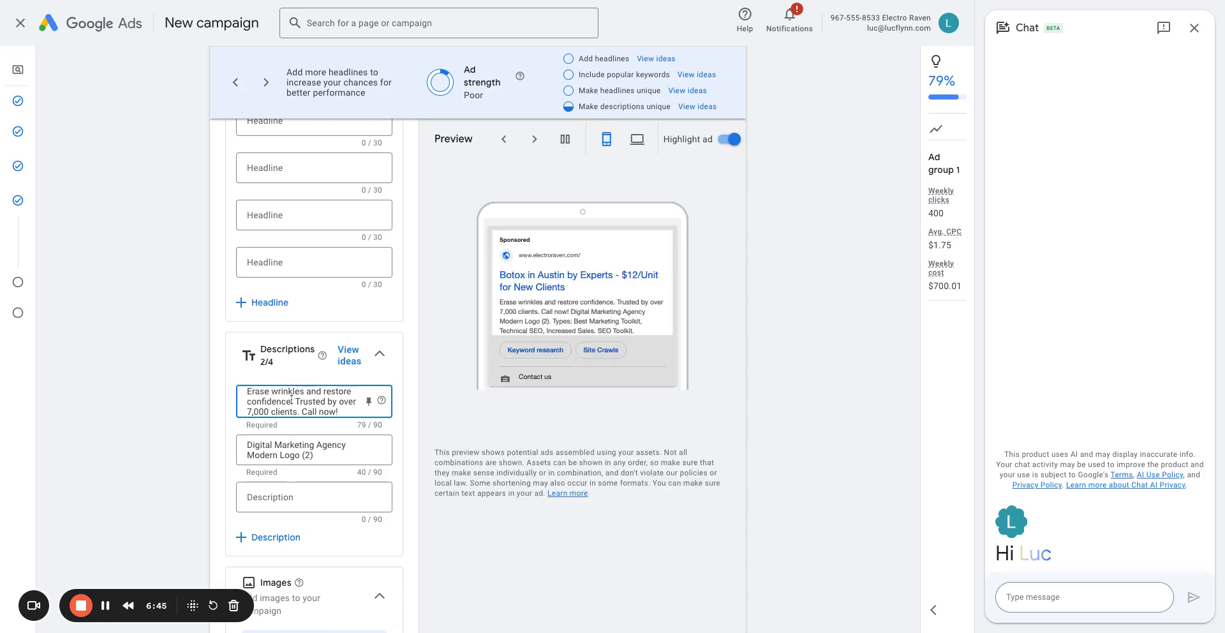
Step: Replace the second ad description with "Best MedSpa in Austin"
click(312, 455)
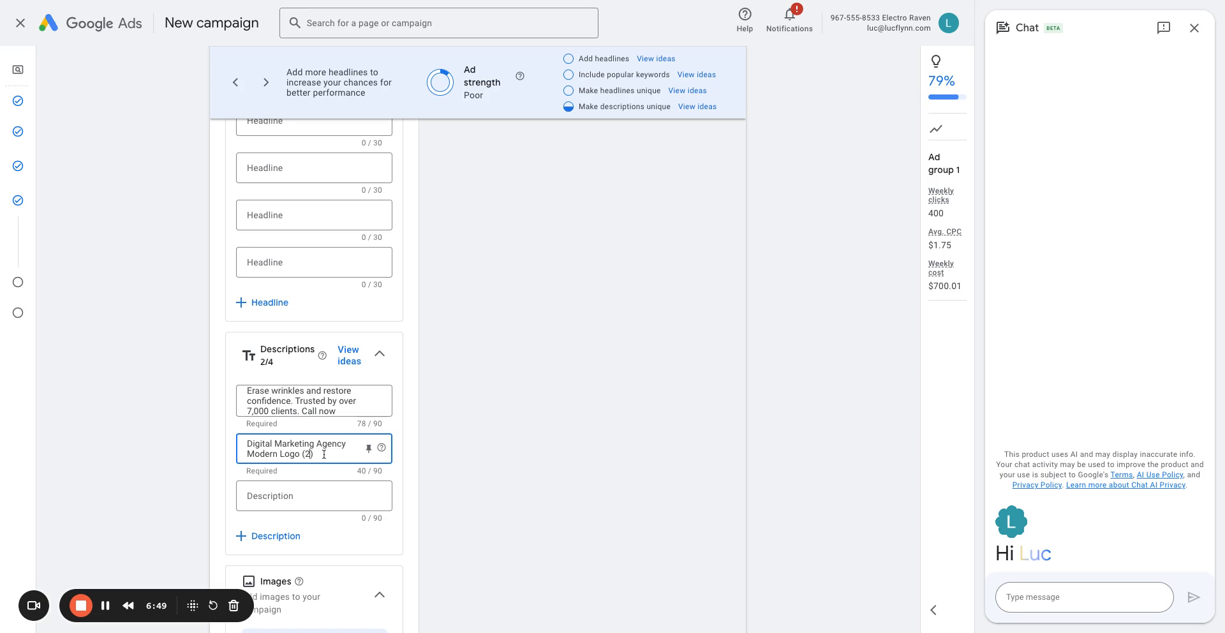
triple_click(324, 455)
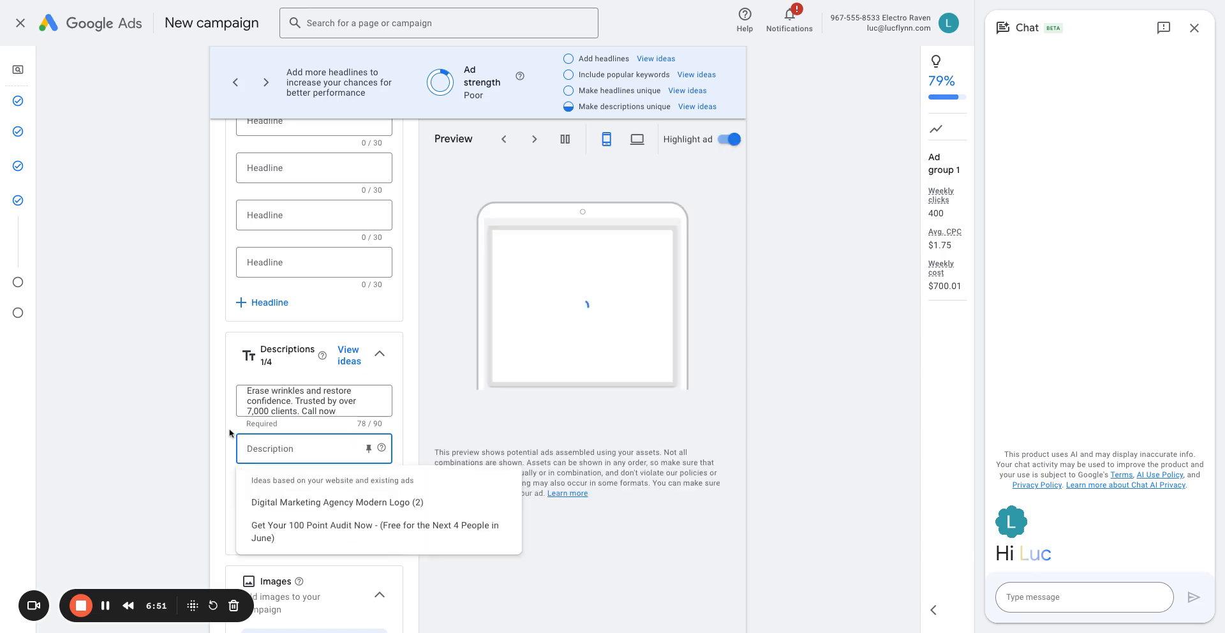
text(Bes)
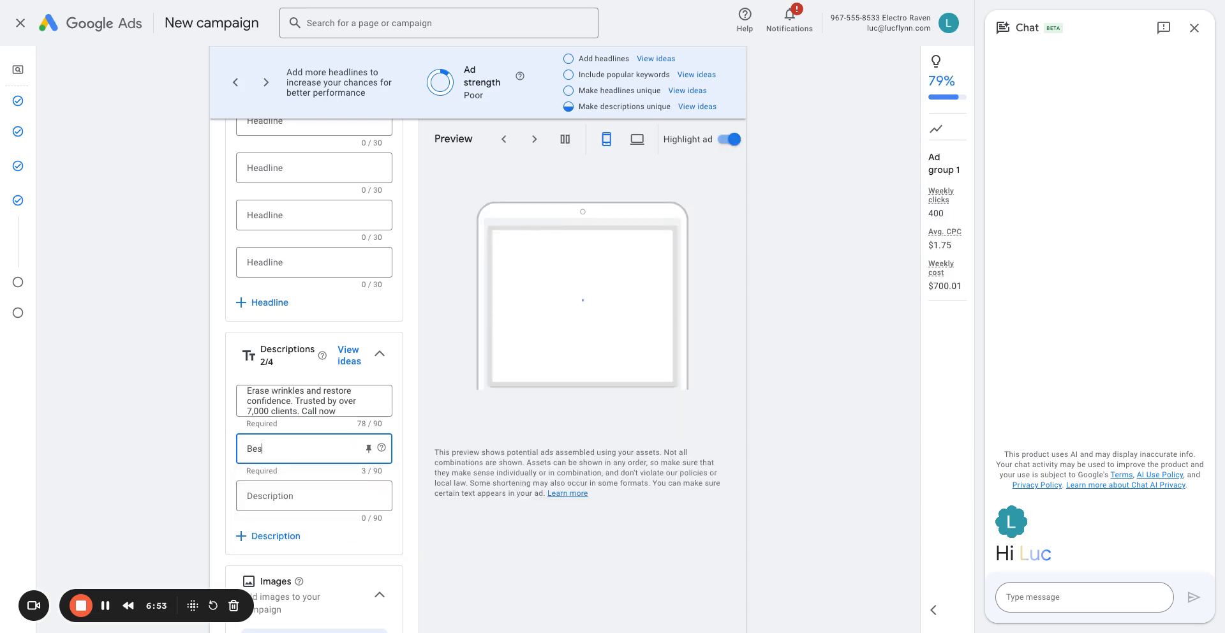
text(t Med)
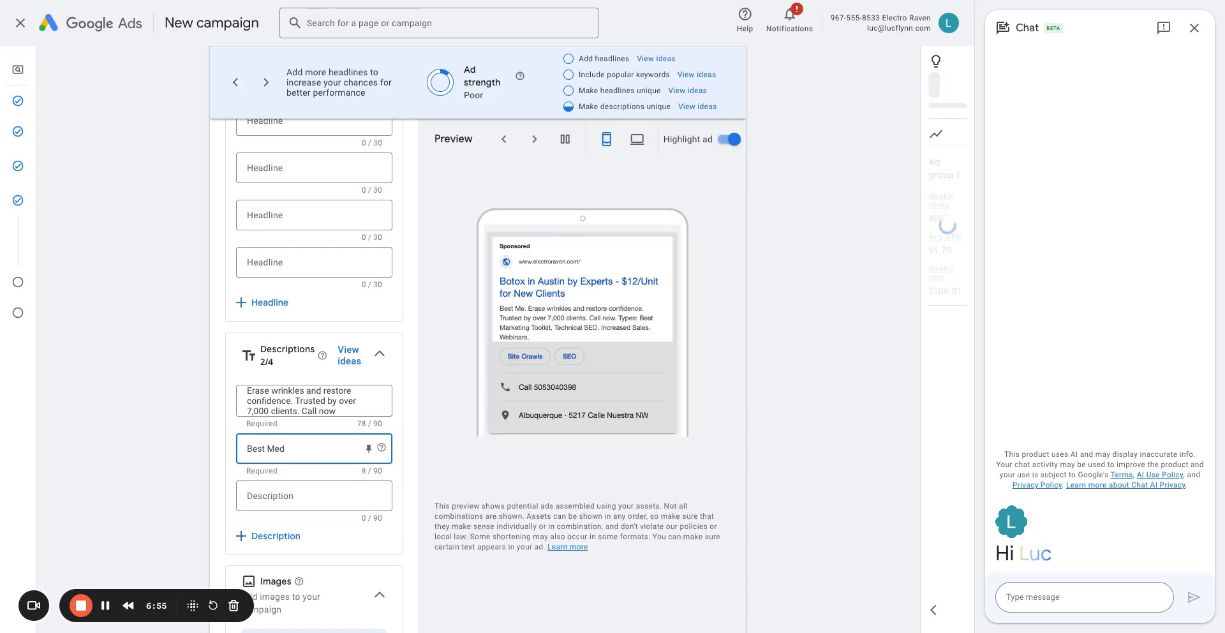
text(Spa in Austin)
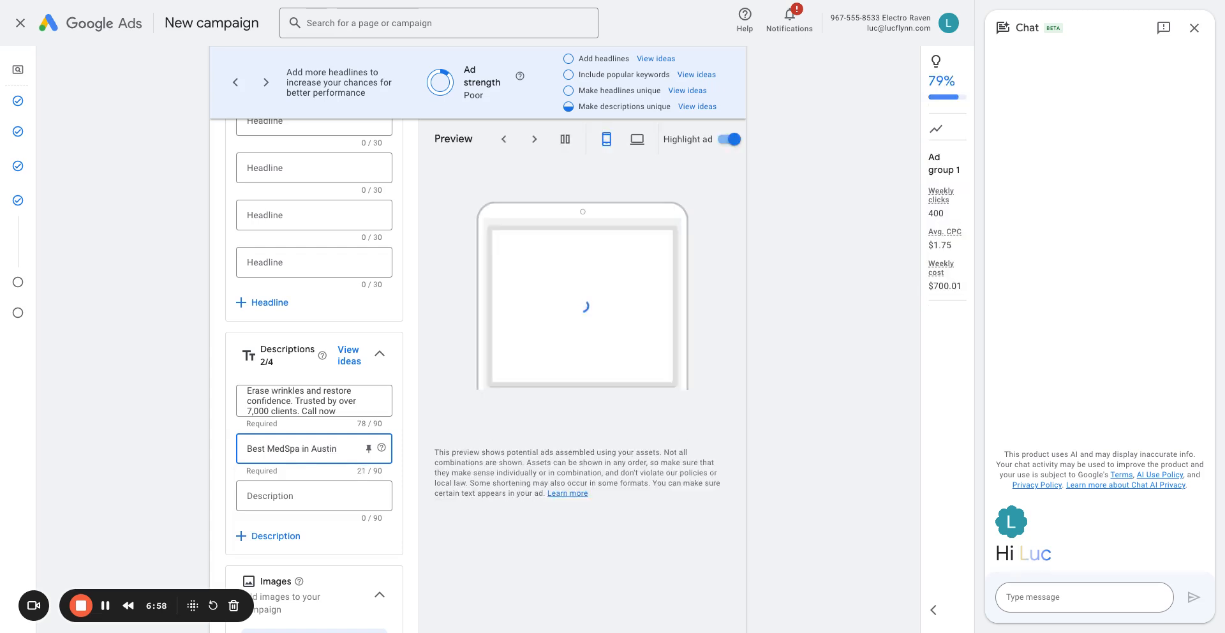
click(229, 419)
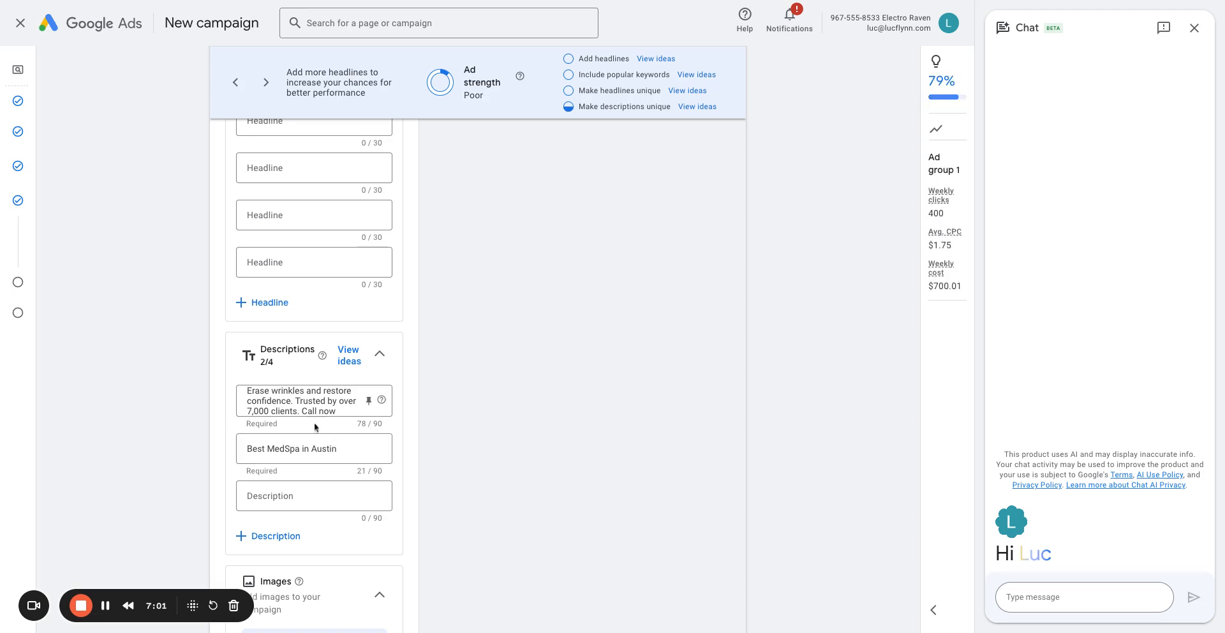
Step: Review the ad's optional images, business name and logos, sitelinks and further asset types
scroll(229, 457, down, 1)
scroll(231, 457, down, 3)
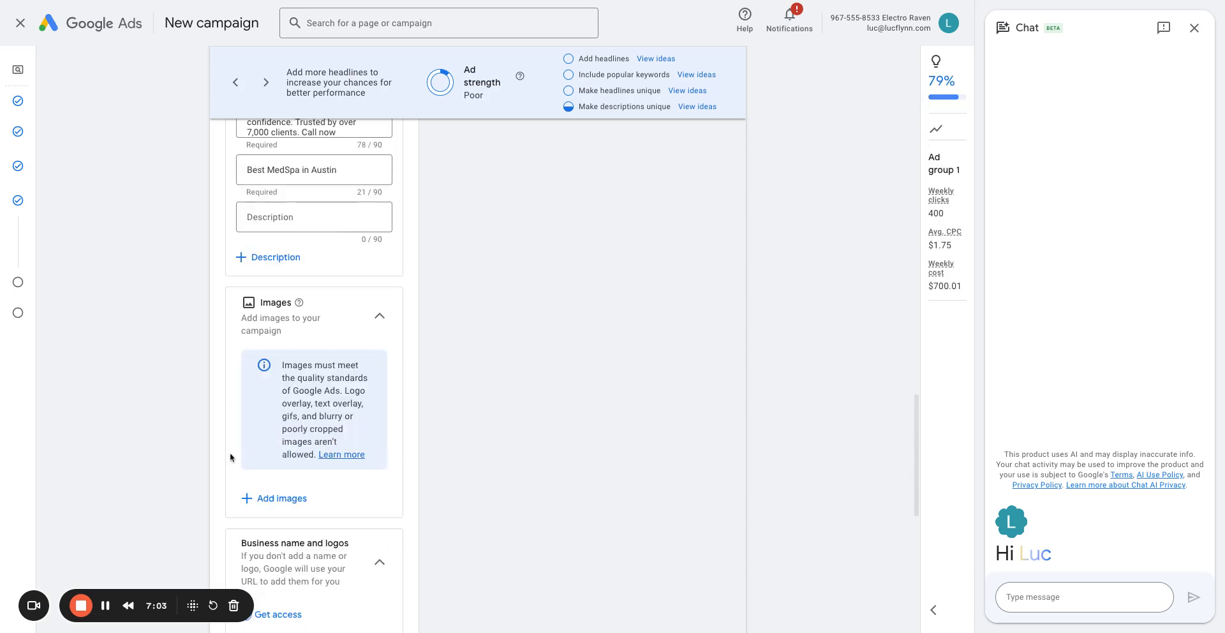
scroll(230, 457, down, 2)
scroll(231, 457, down, 2)
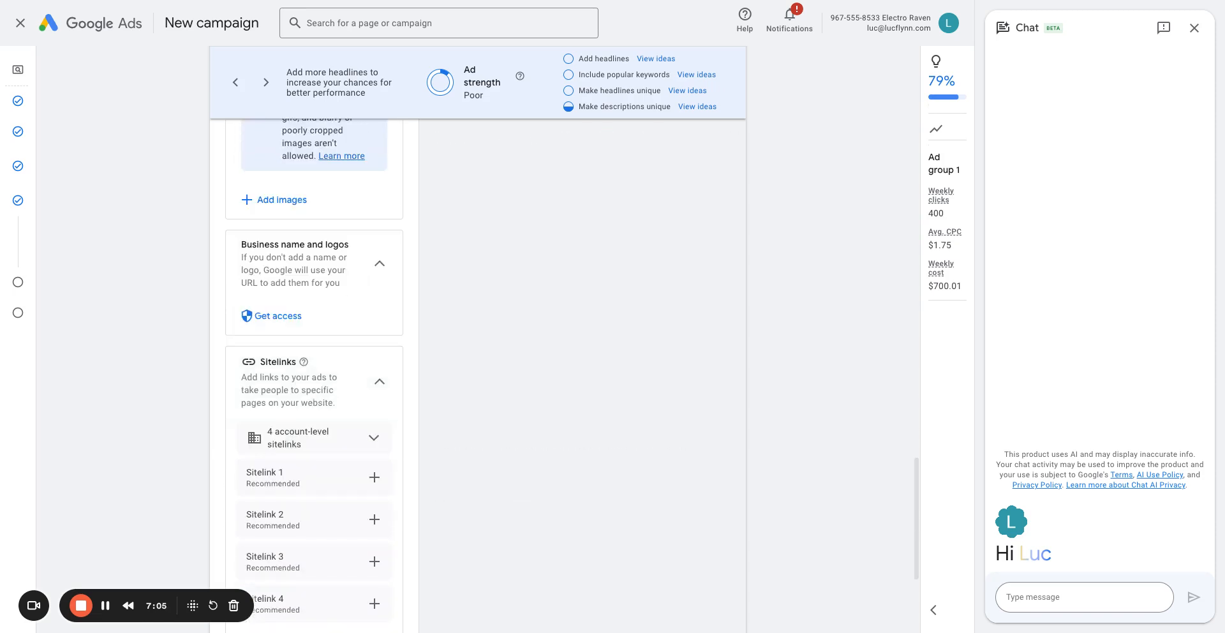
scroll(230, 457, down, 1)
scroll(231, 457, up, 2)
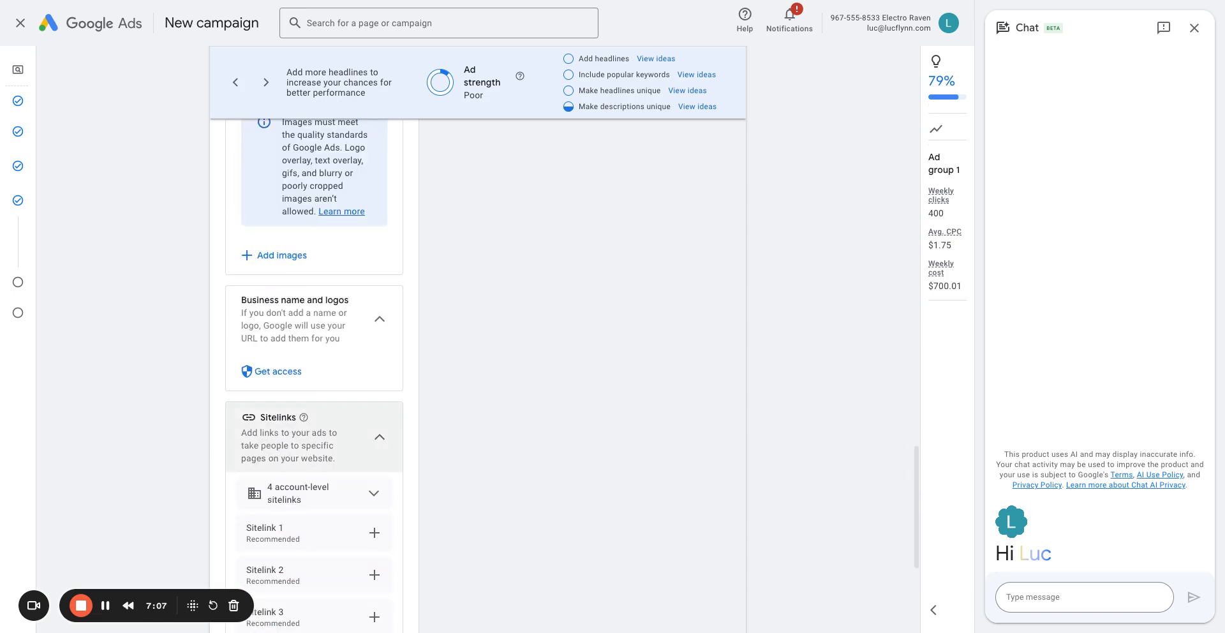
scroll(258, 270, up, 1)
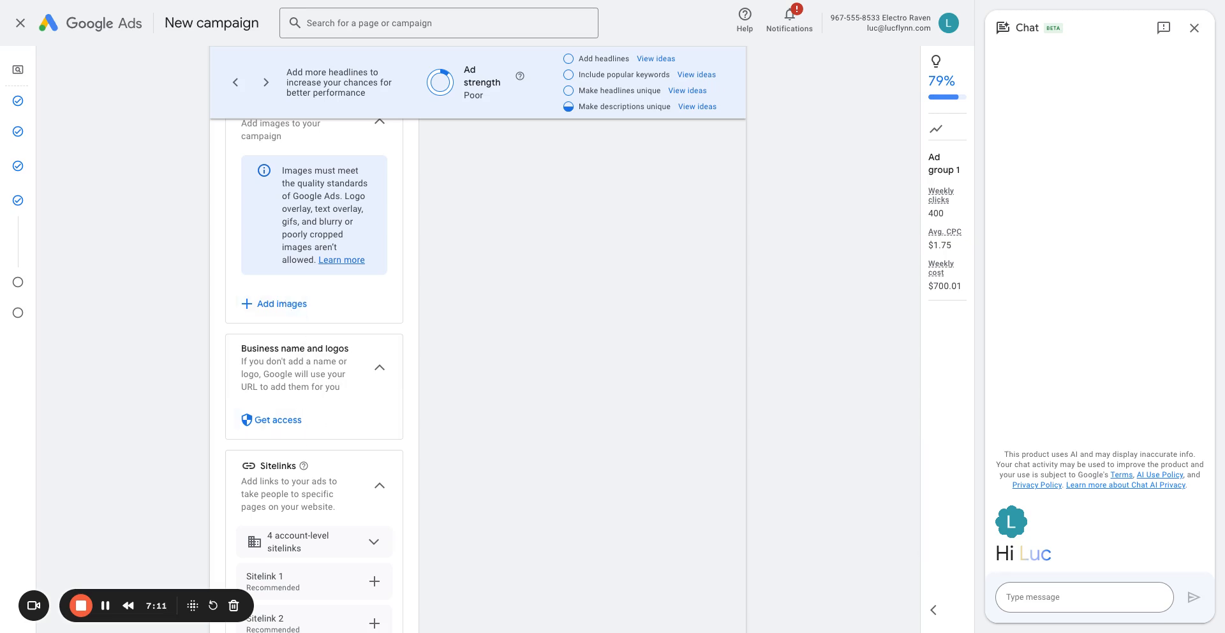
scroll(287, 438, up, 1)
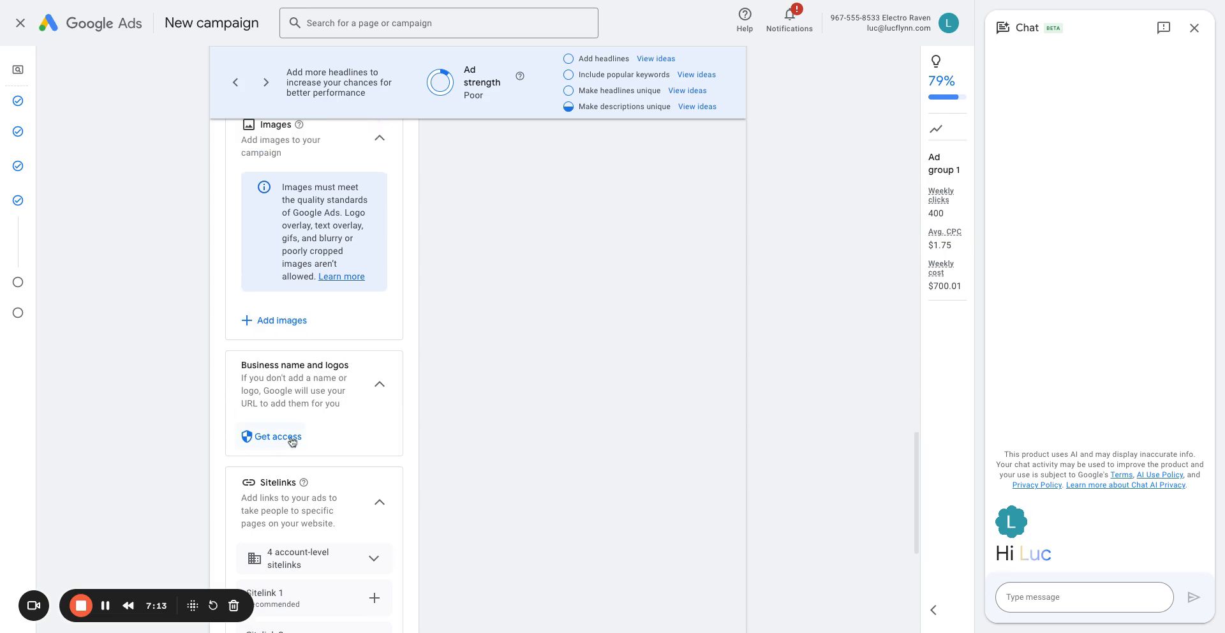
scroll(301, 440, up, 1)
scroll(203, 463, up, 5)
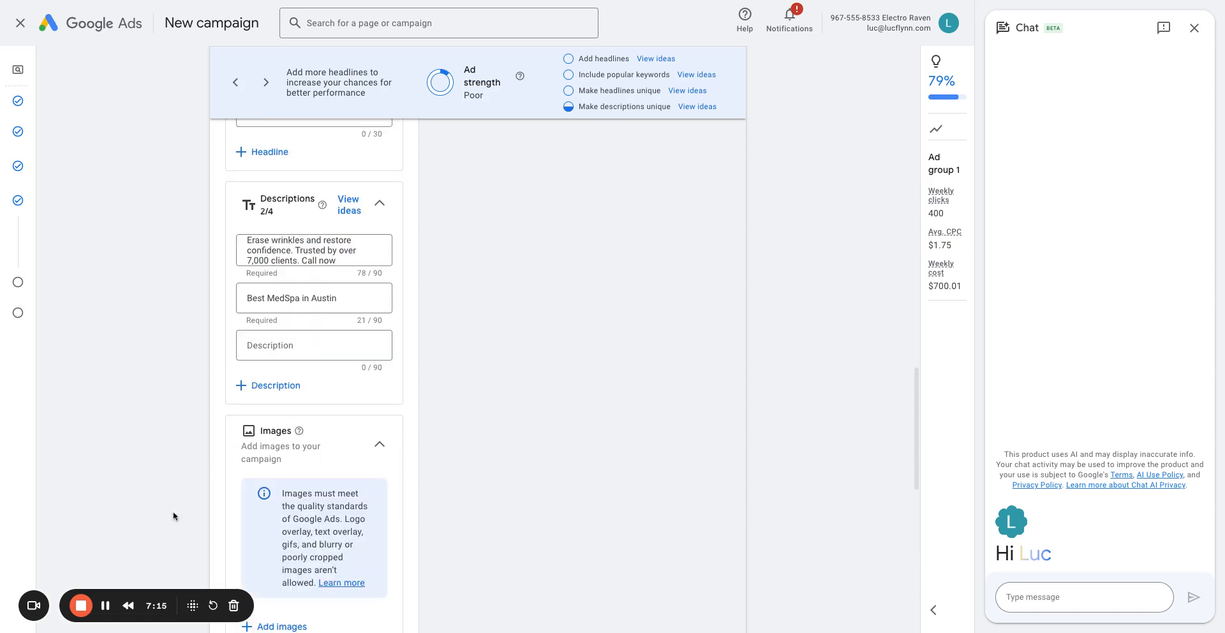
scroll(153, 537, down, 5)
scroll(207, 383, down, 2)
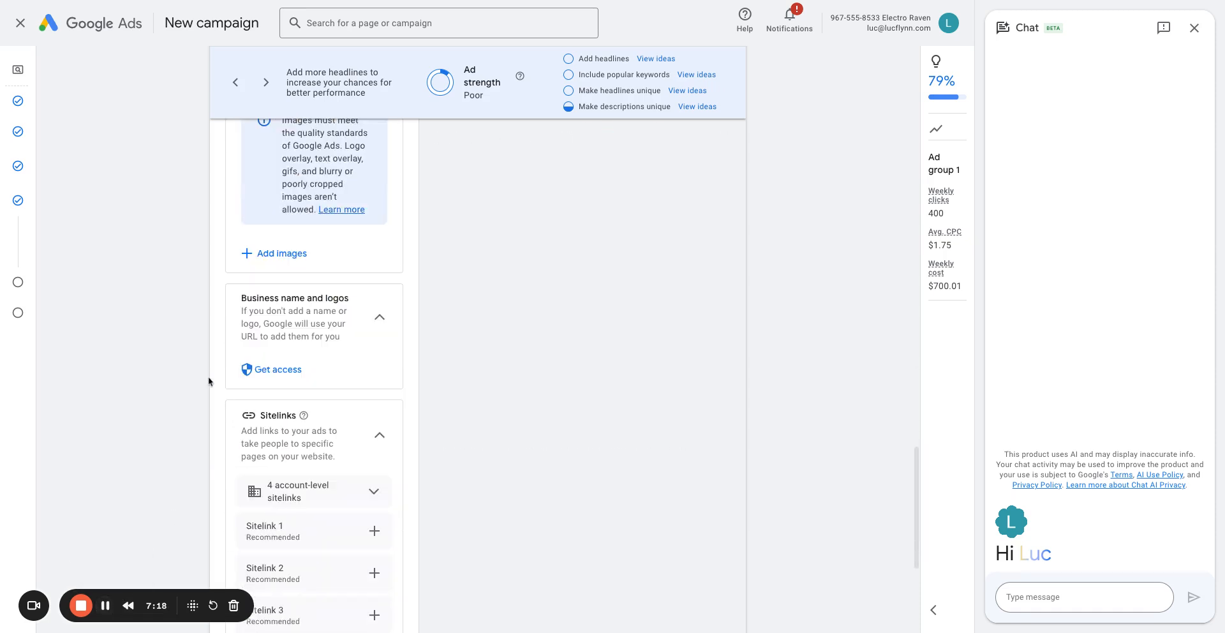
scroll(320, 350, down, 1)
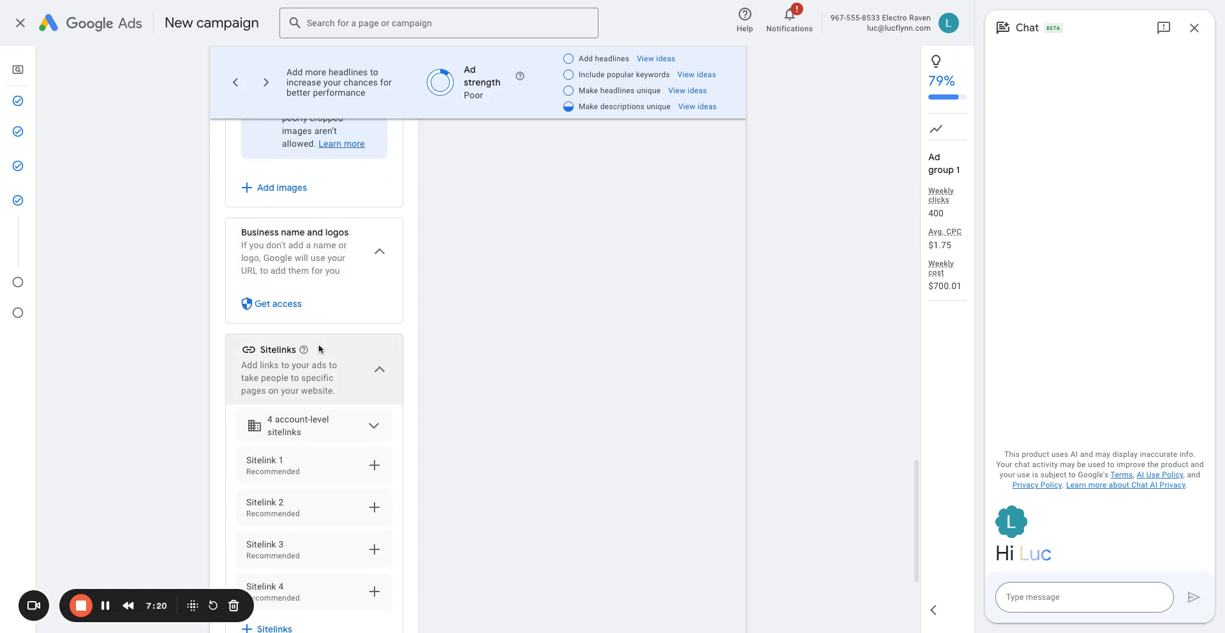
scroll(323, 349, down, 1)
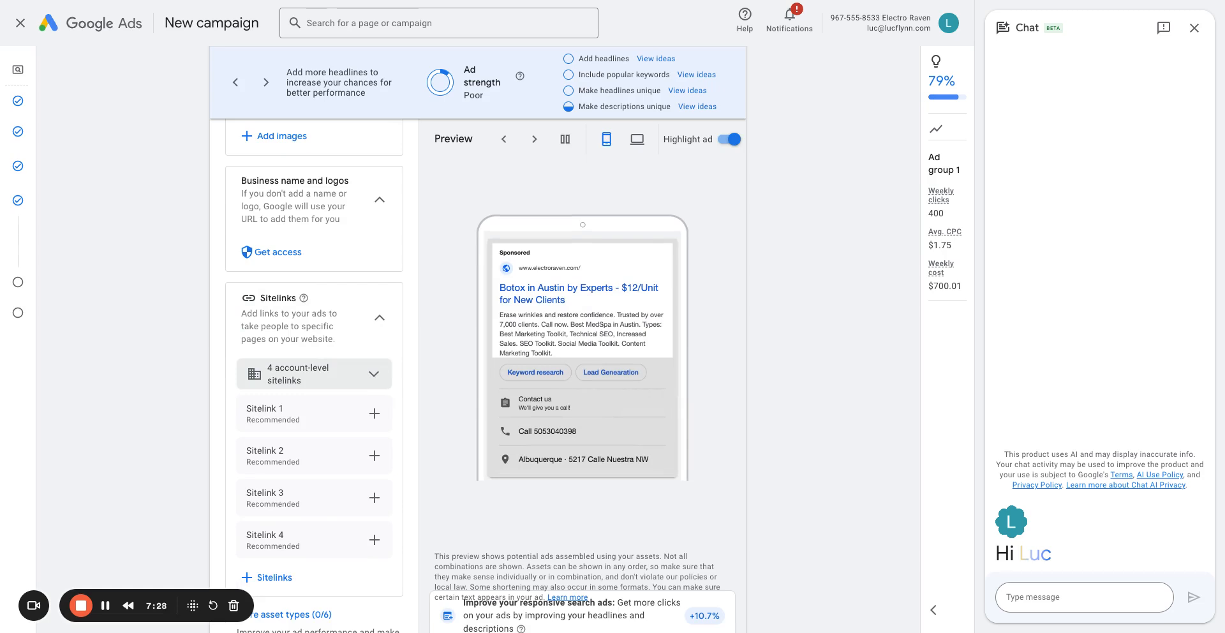
scroll(374, 383, down, 1)
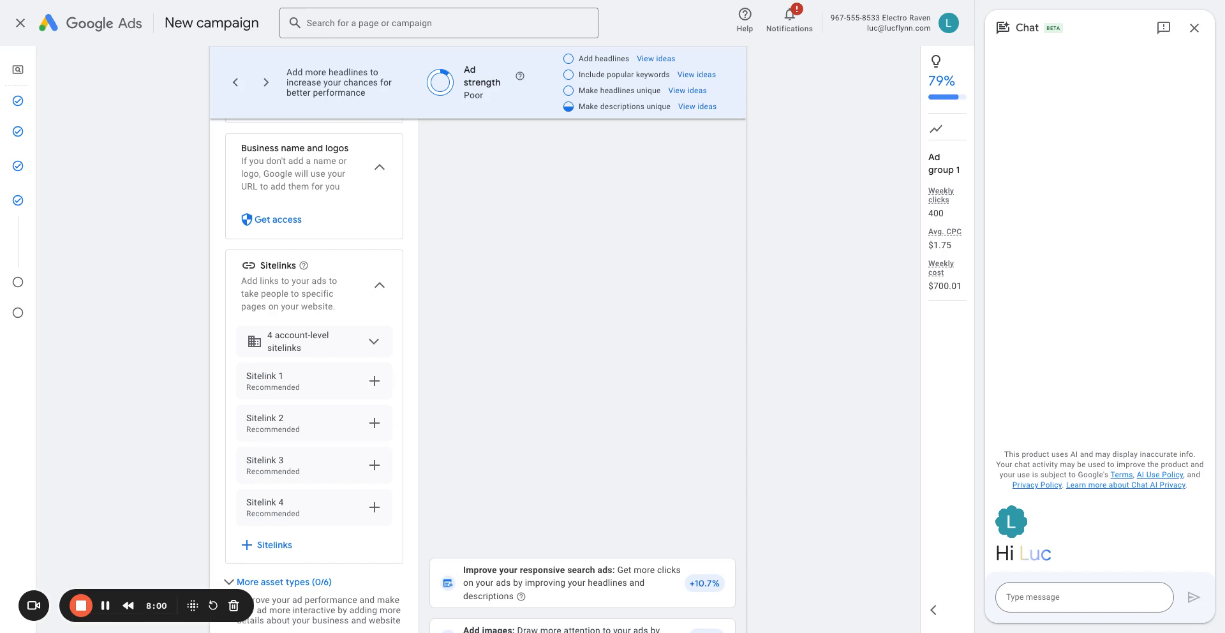
scroll(237, 447, down, 2)
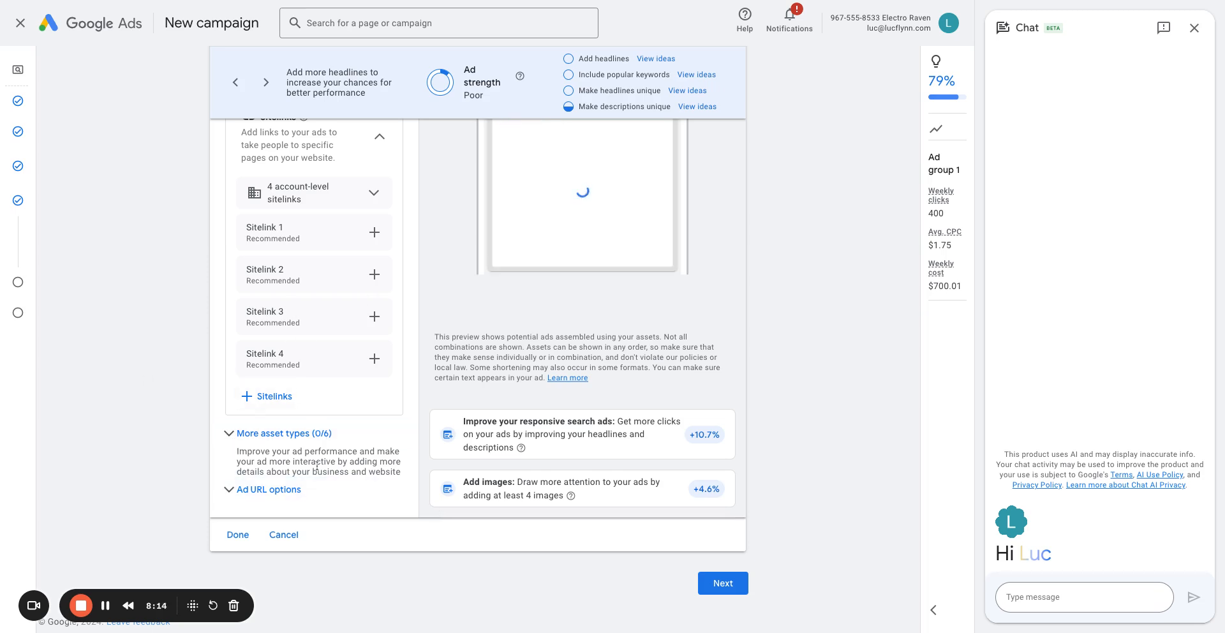
Step: Finish the ad for Ad group 1 and proceed to the campaign's budget settings
click(238, 535)
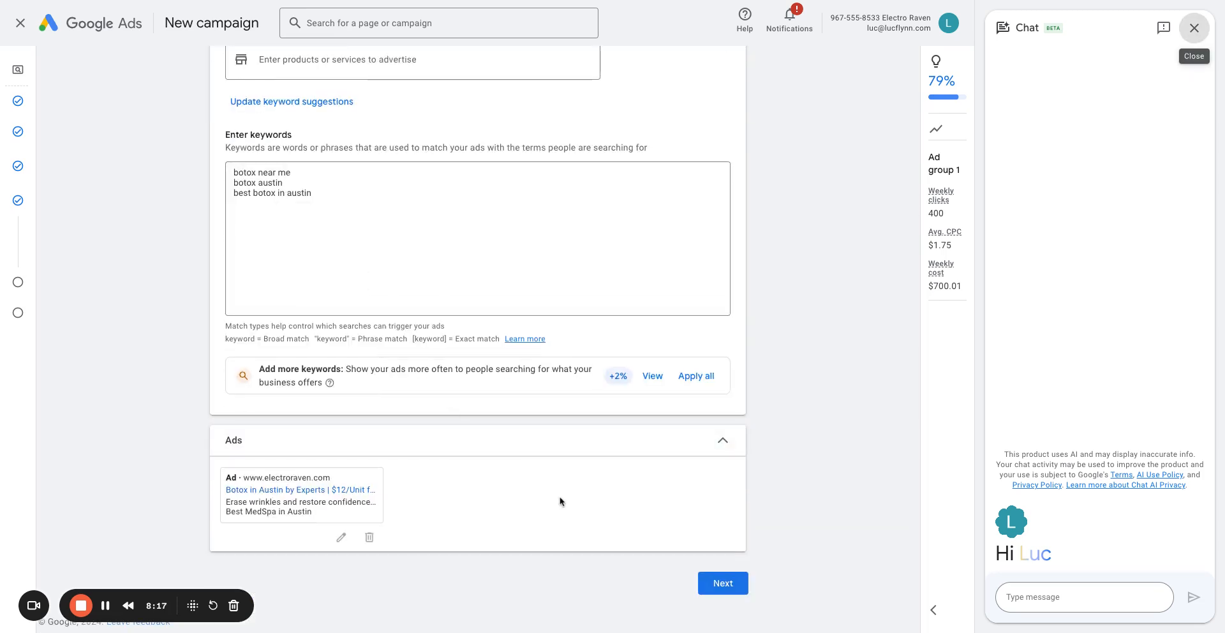
click(719, 585)
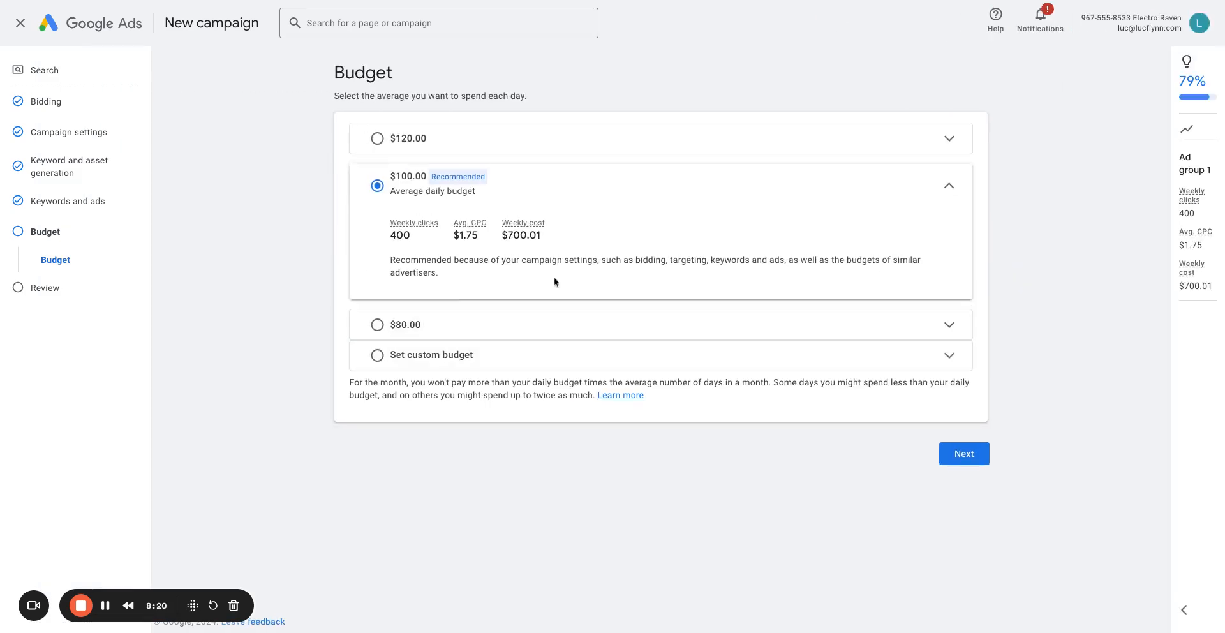
Step: Return from the budget settings to the campaign's keywords and ads
click(76, 203)
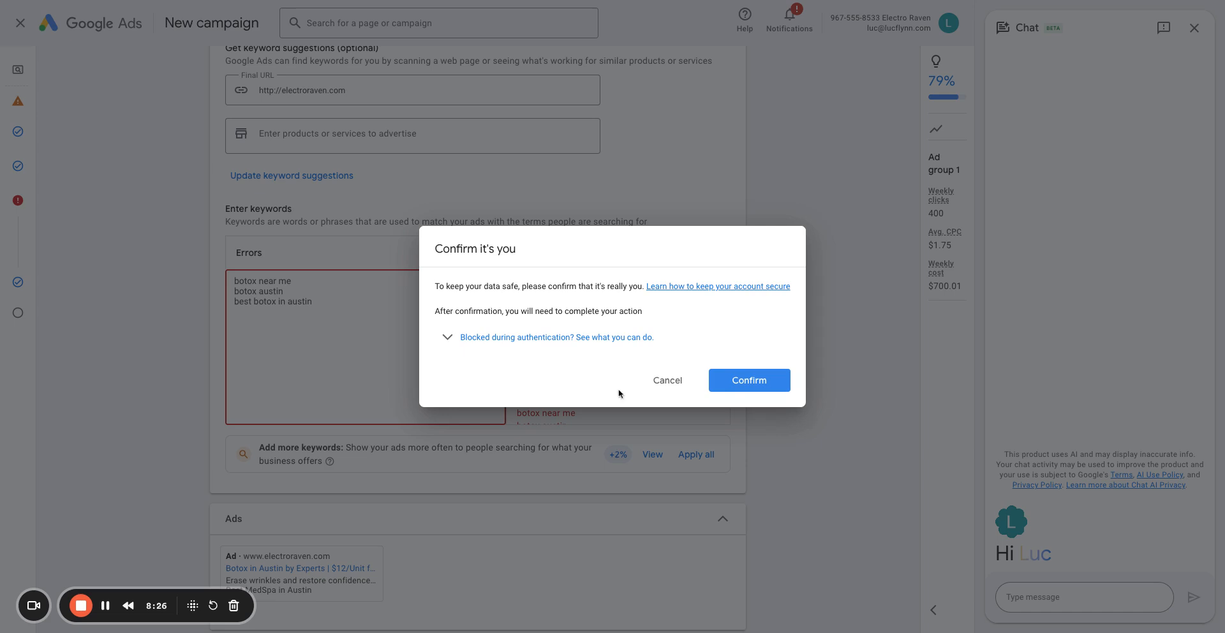
click(104, 606)
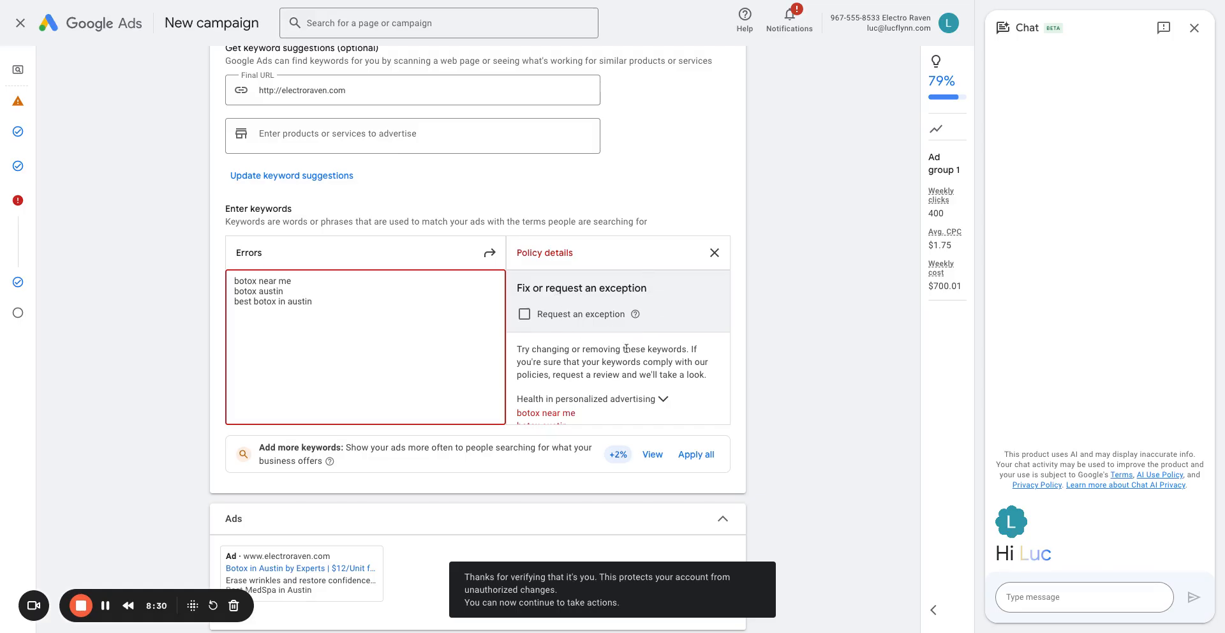
Step: Close the chat assistant and shorten the first two flagged keywords to "b near me" and "b austin"
scroll(626, 348, down, 3)
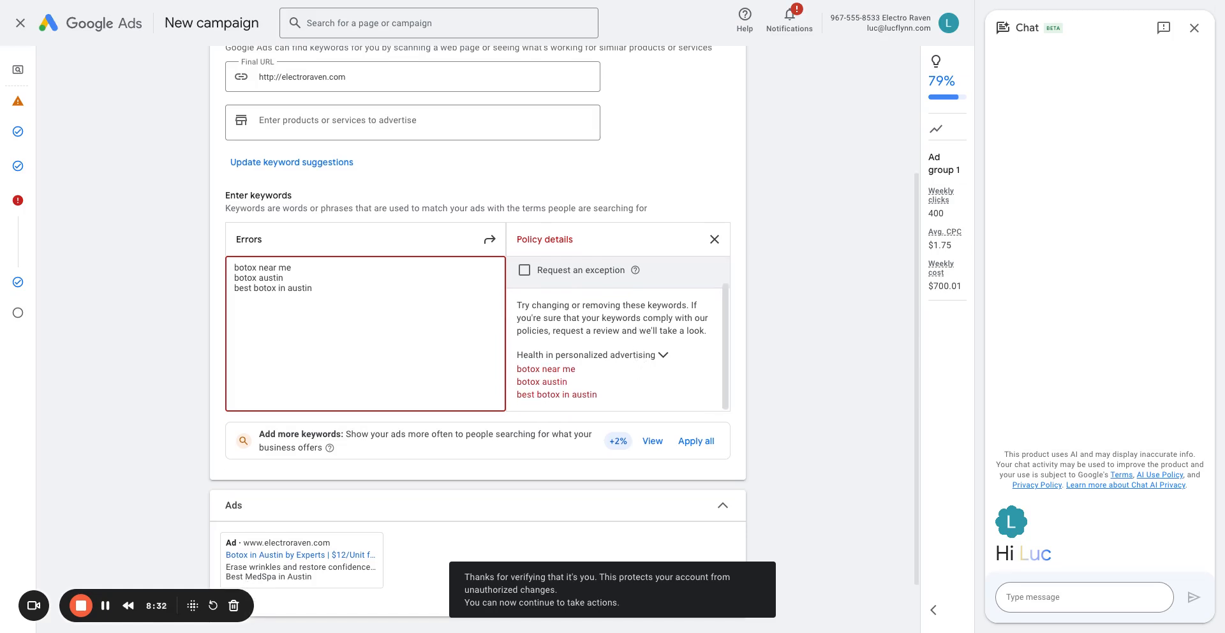
click(1194, 28)
scroll(741, 307, down, 2)
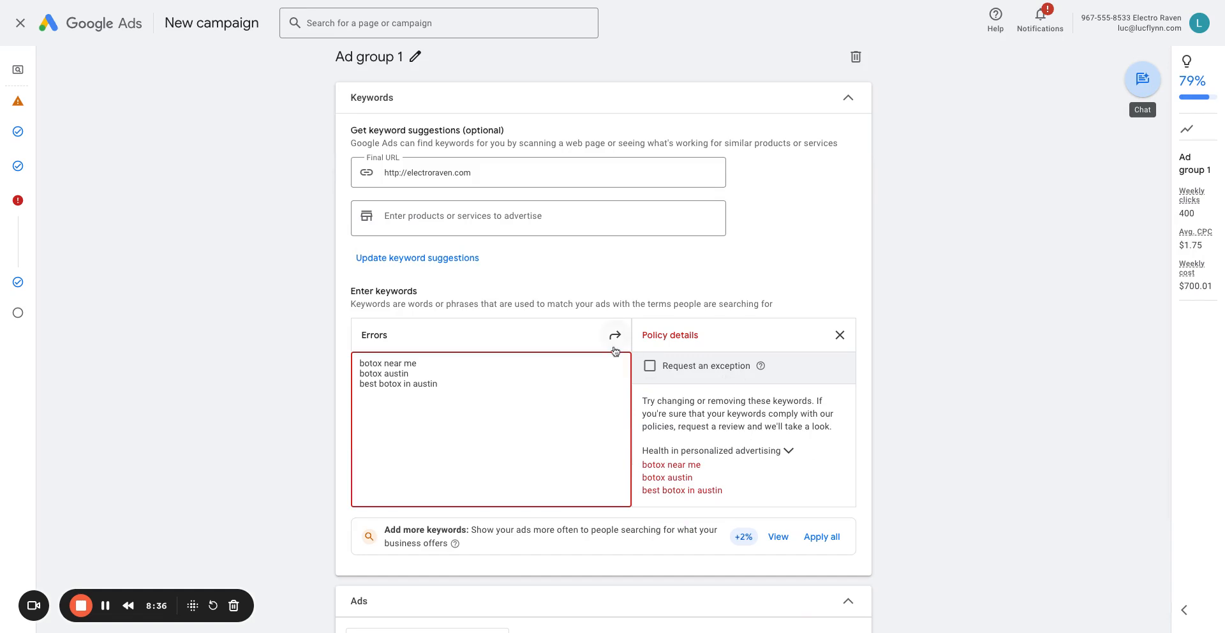
drag(362, 363, 394, 365)
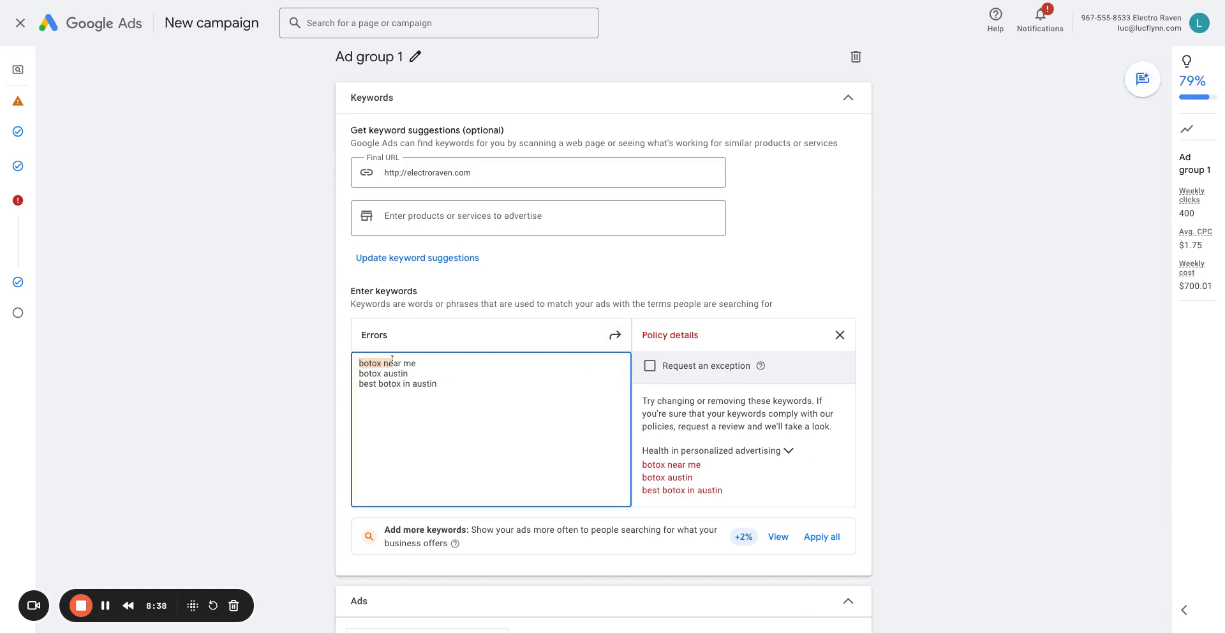
click(395, 365)
drag(380, 364, 366, 374)
key(BackSpace)
key(BackSpace)
Step: Shorten the third flagged keyword to "best b in austin"
click(401, 384)
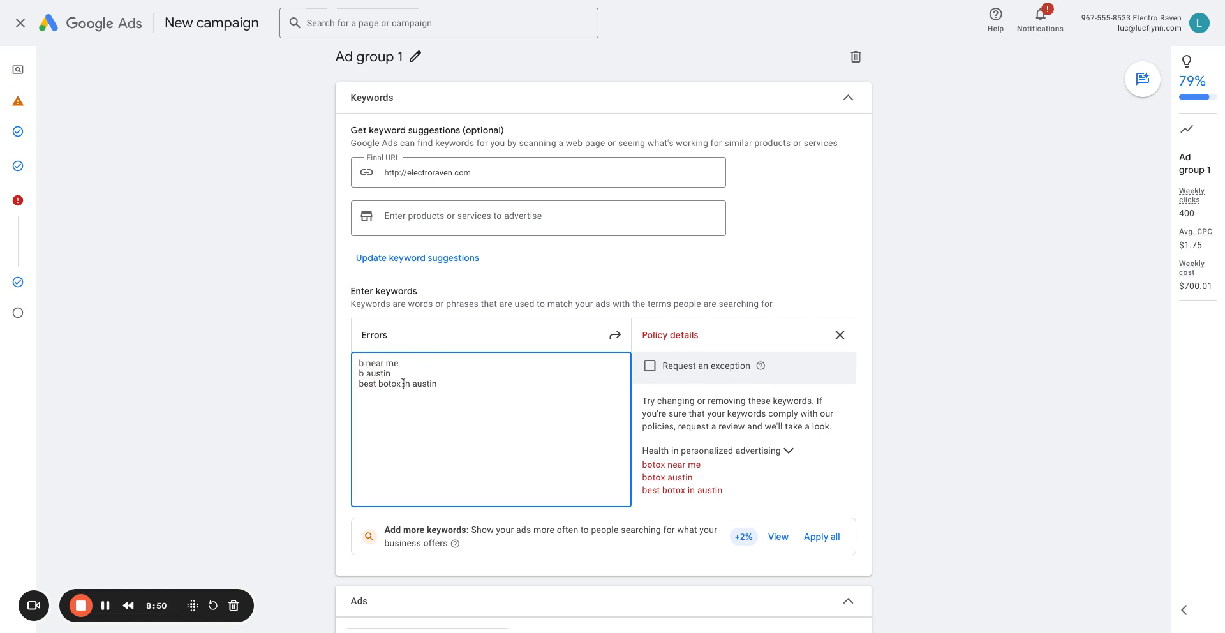
key(shift+Left)
key(shift+Left)
key(shift+Left)
key(BackSpace)
scroll(545, 396, down, 2)
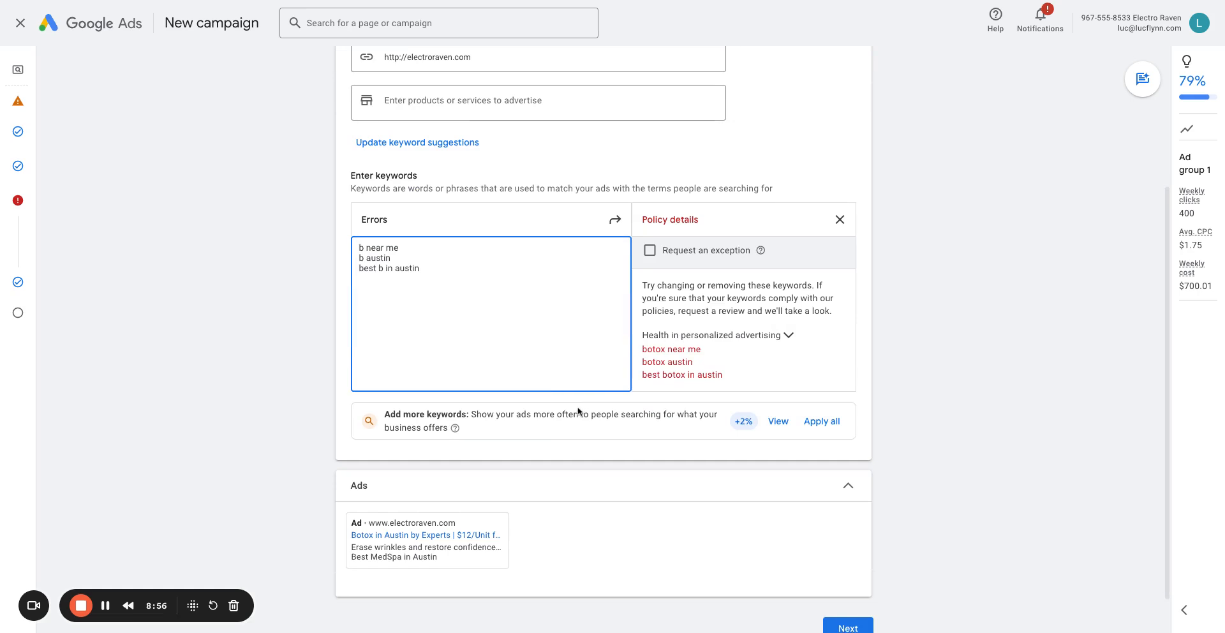
click(966, 292)
click(528, 263)
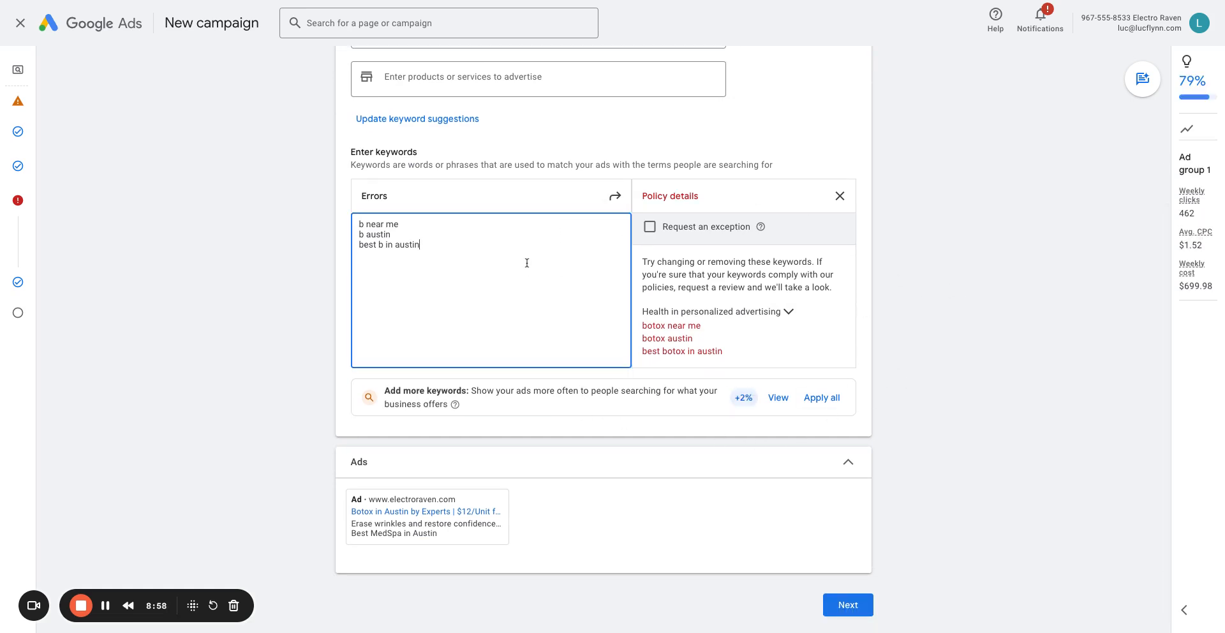
Step: Proceed to the budget settings, set the custom average daily budget to $5.00 and continue to the campaign review
click(848, 605)
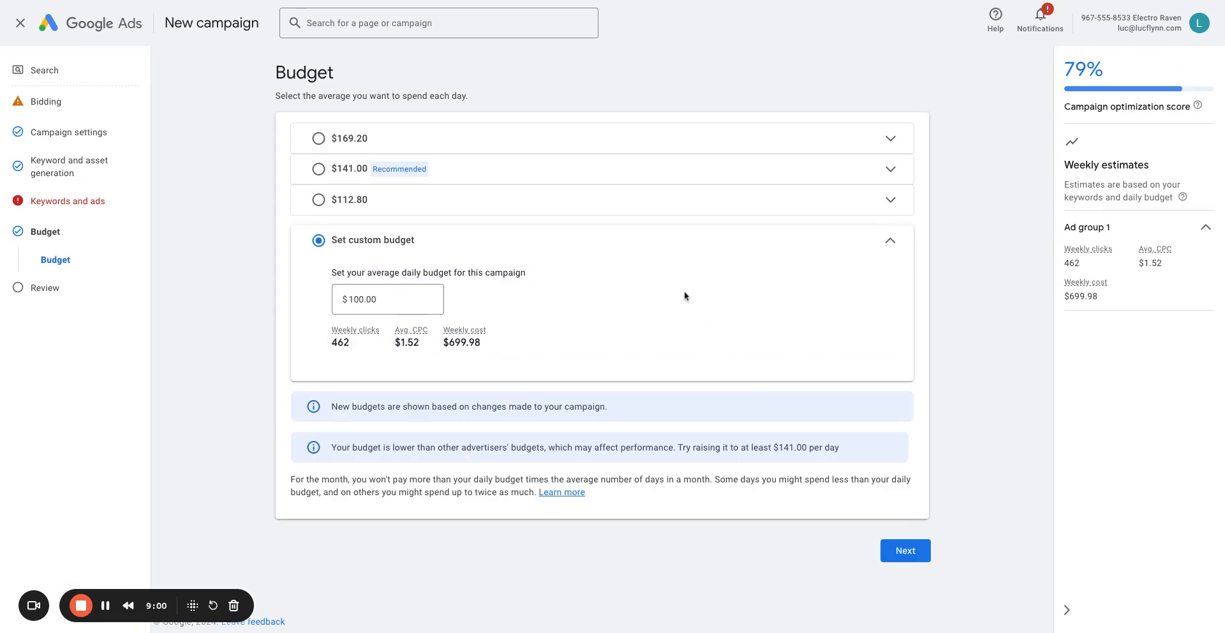
double_click(402, 295)
text(5)
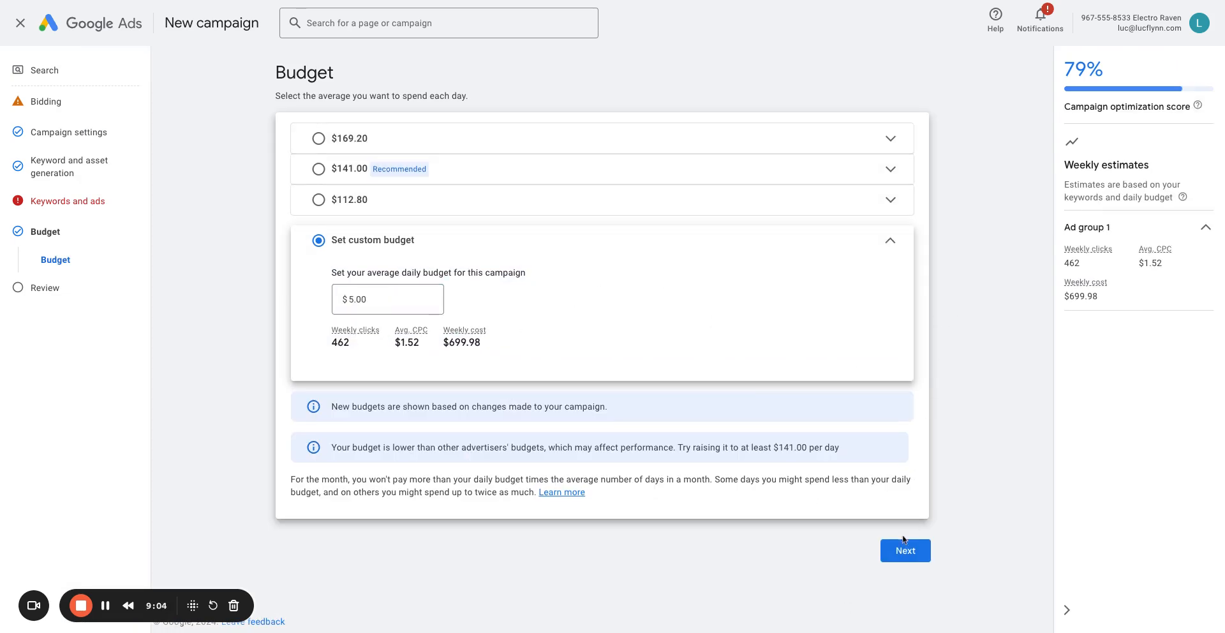
click(906, 550)
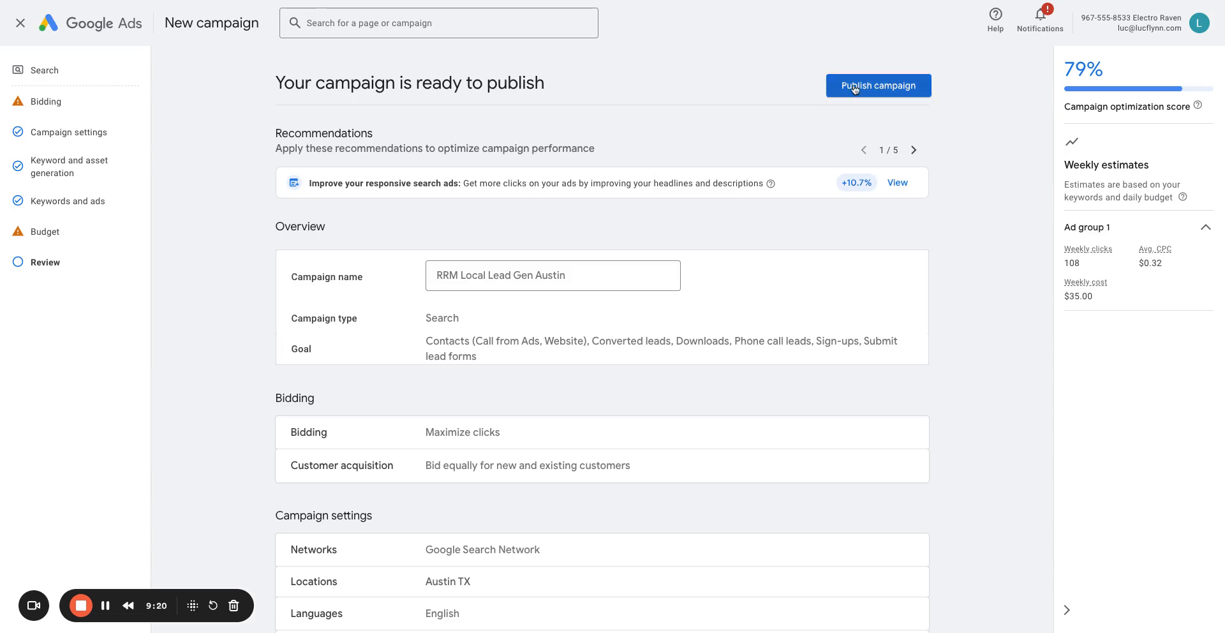
Step: Publish the RRM Local Lead Gen Austin campaign and dismiss the account notifications
click(855, 89)
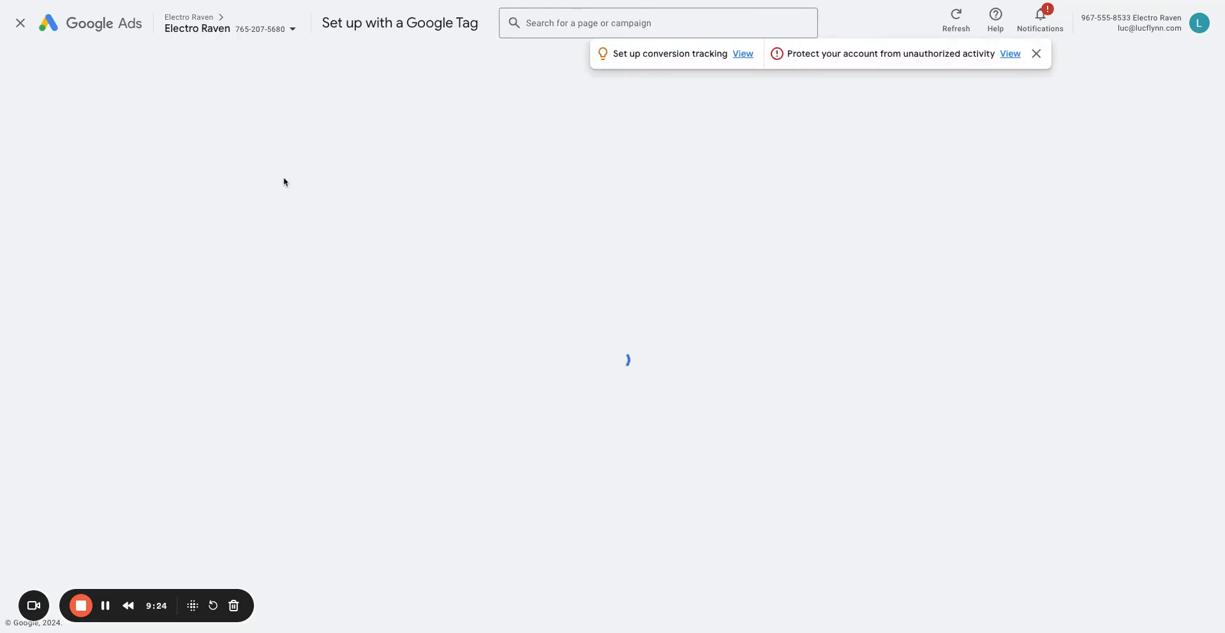
click(1037, 54)
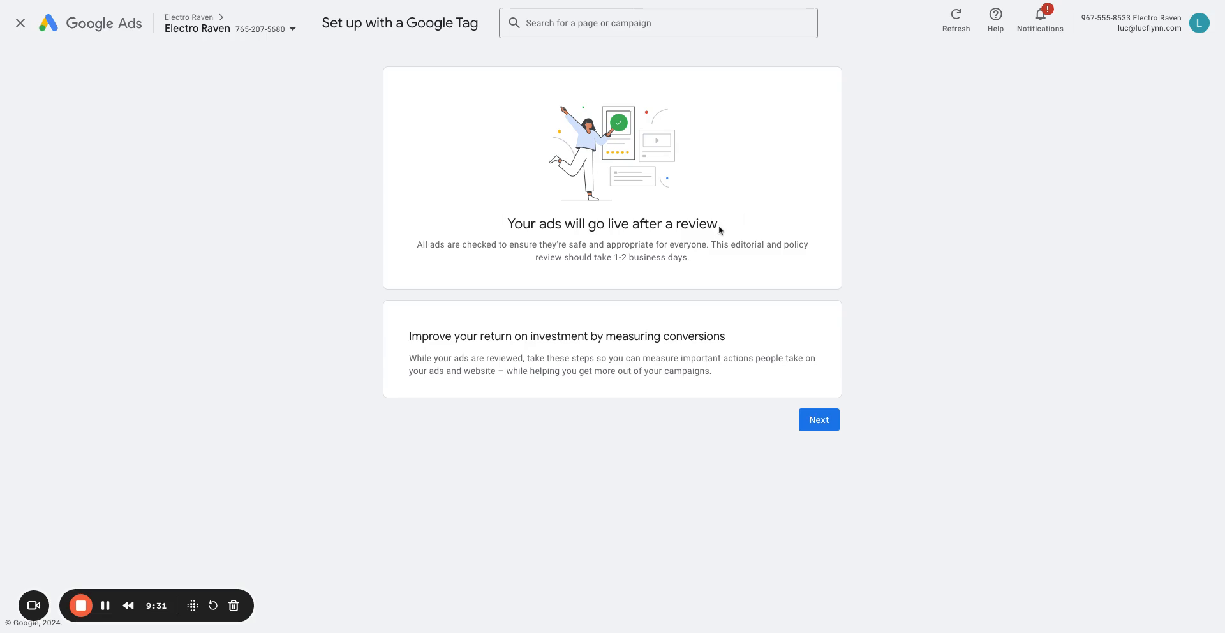
Step: Look through the Google tag installation options and leave the tag setup without testing the connection
click(818, 426)
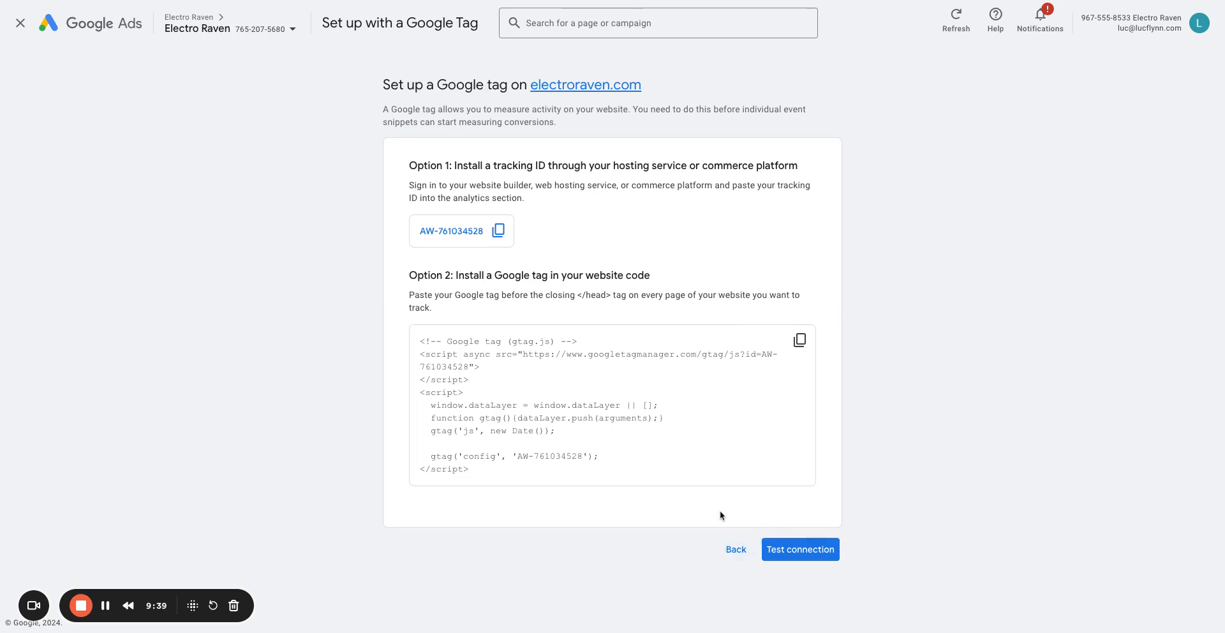
click(735, 550)
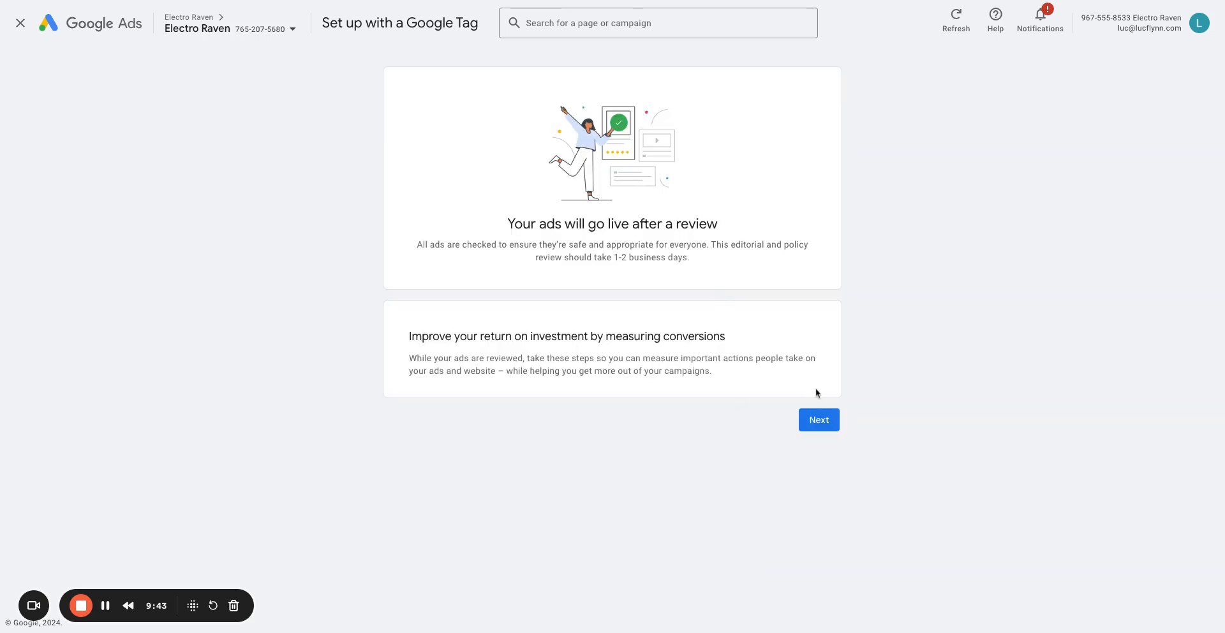
click(820, 420)
click(19, 25)
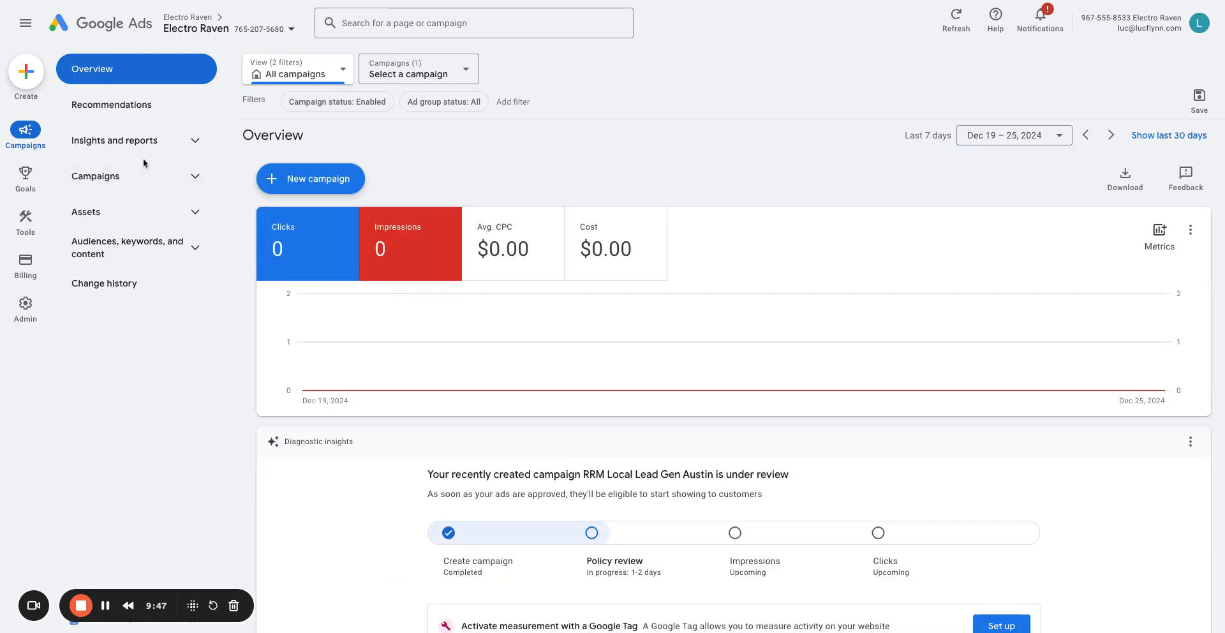
Step: Set the daily budget of the RRM Local Lead Gen Austin campaign to $0.01 in the campaign list
click(171, 189)
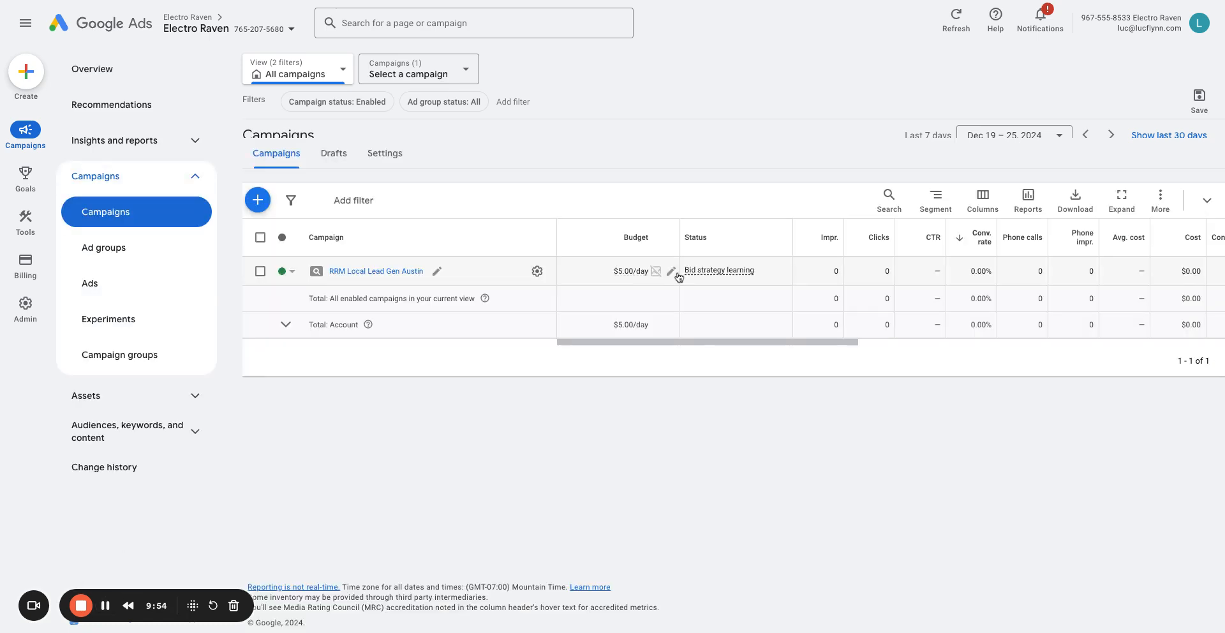
click(674, 272)
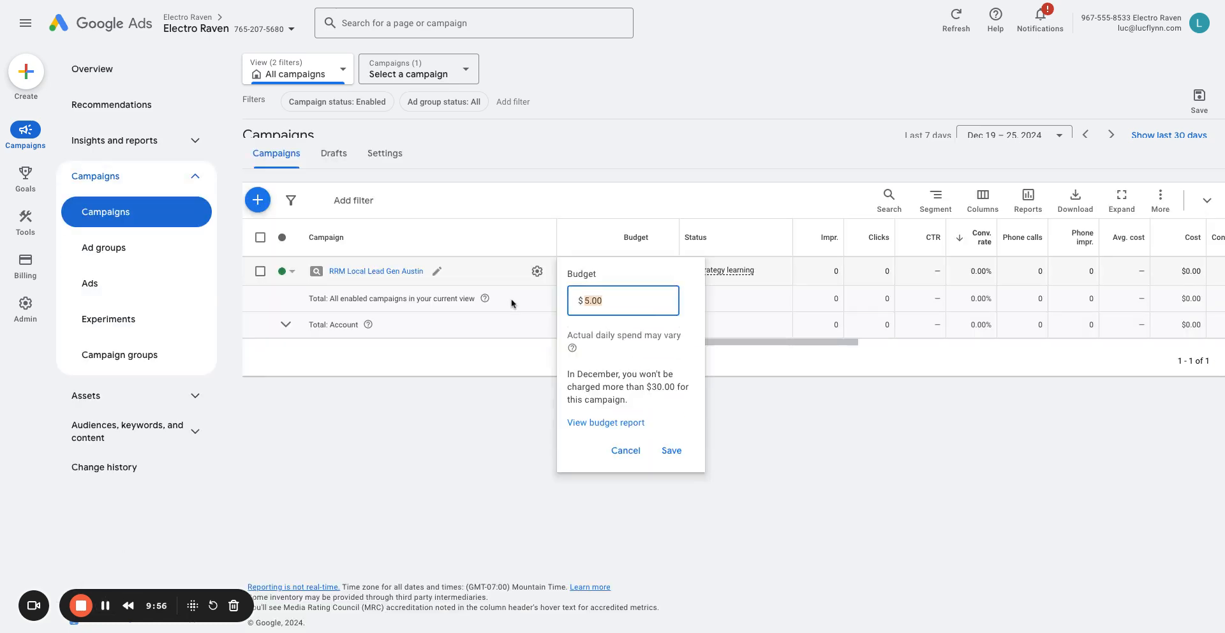
text(0.01)
key(Return)
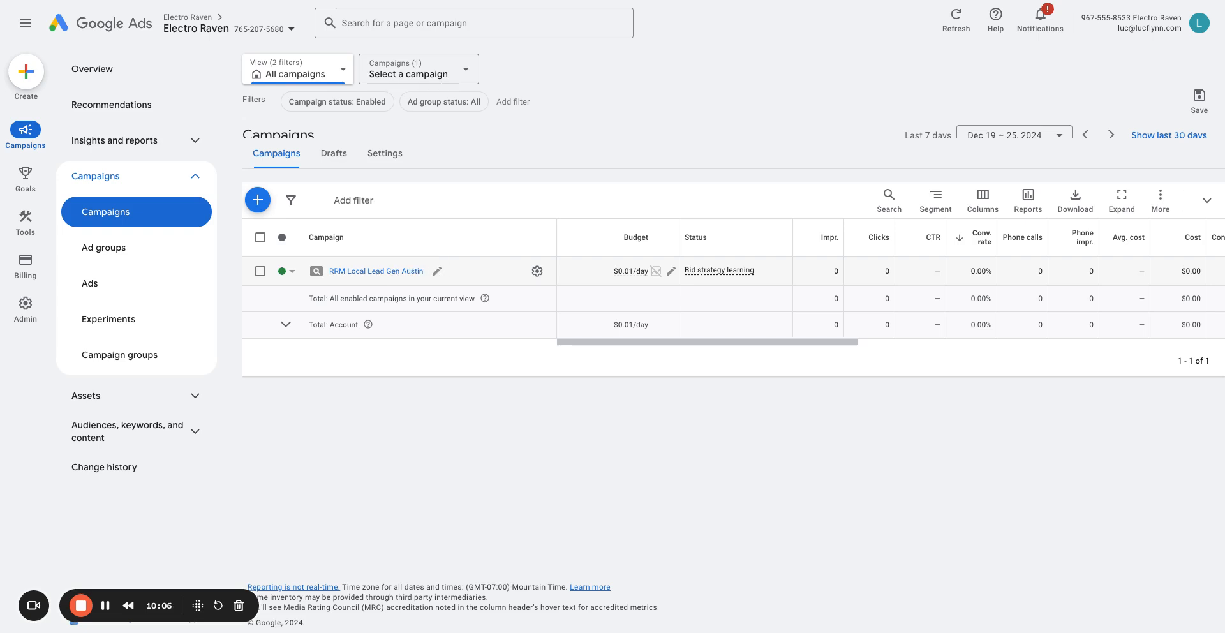
Step: Open the RRM Local Lead Gen Austin campaign's ad groups and rename Ad group 1 as "Botox"
click(376, 270)
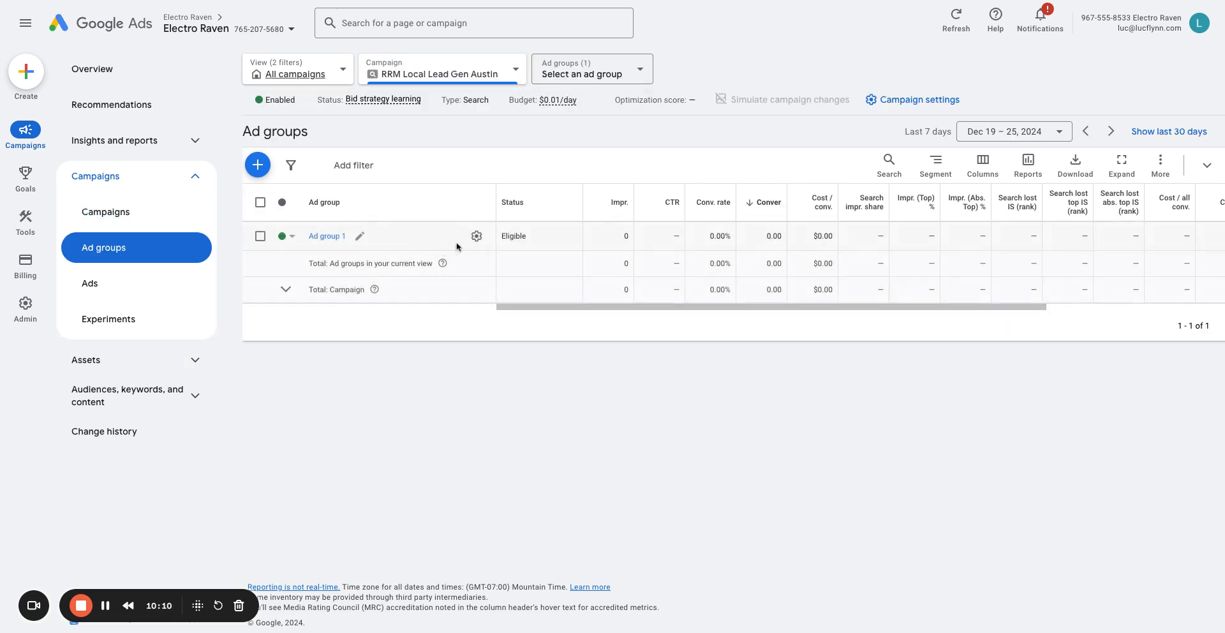
click(360, 236)
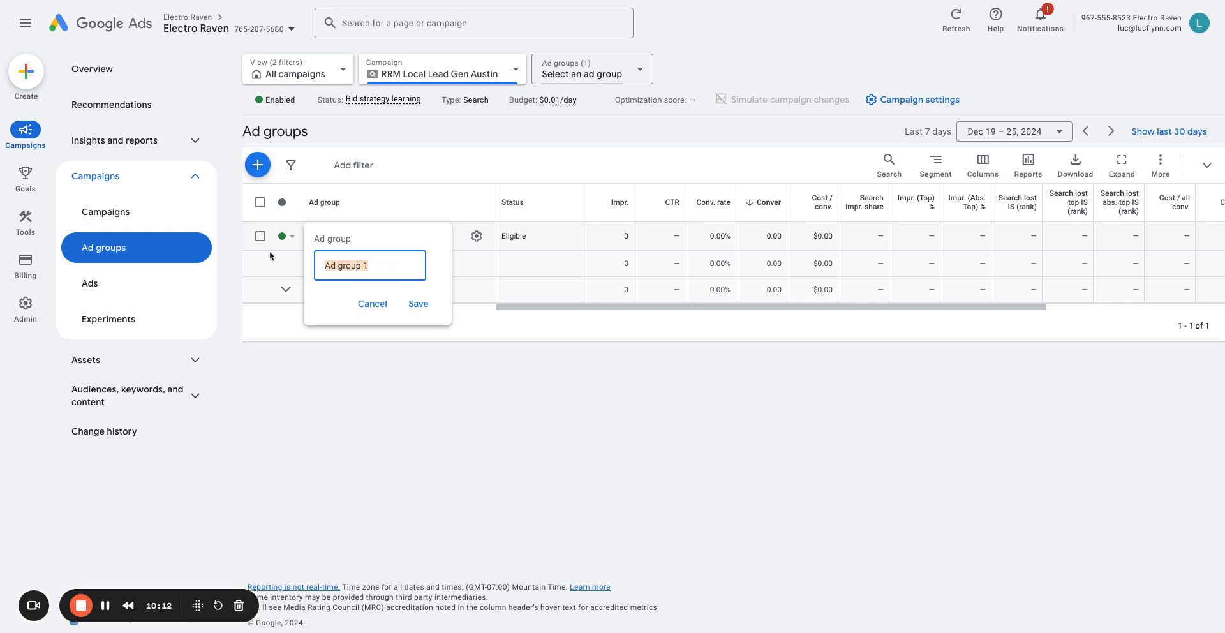
text(B)
key(BackSpace)
text(ox)
key(Return)
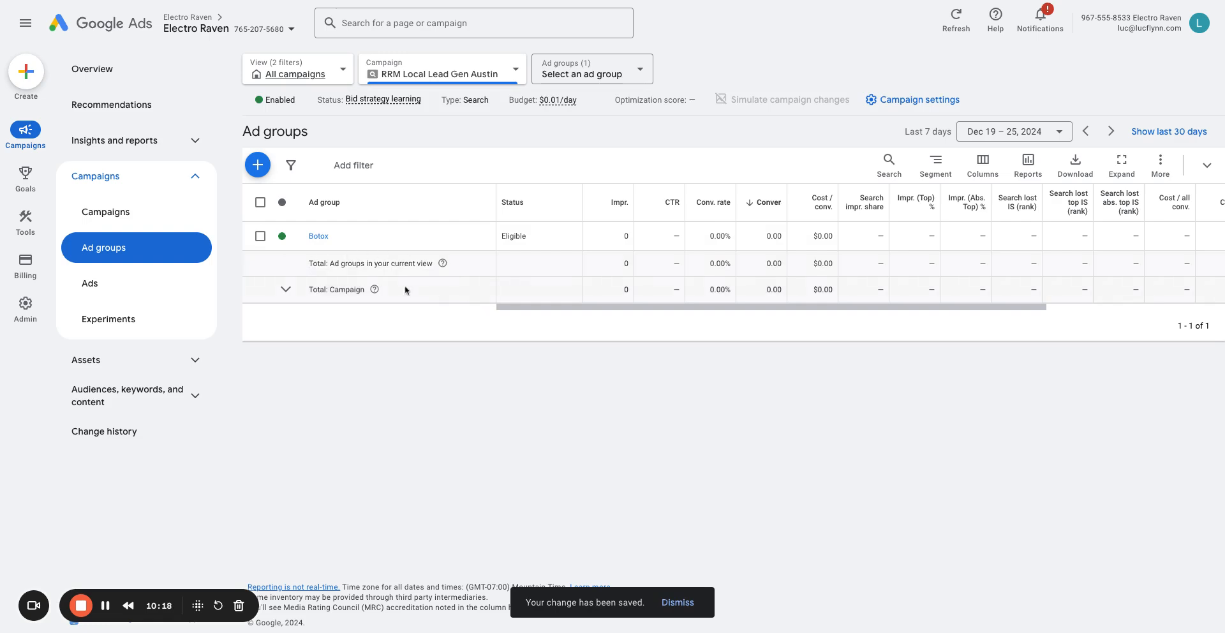
Step: Copy the Botox ad group and paste it into the RRM Local Lead Gen Austin campaign
click(260, 236)
click(330, 165)
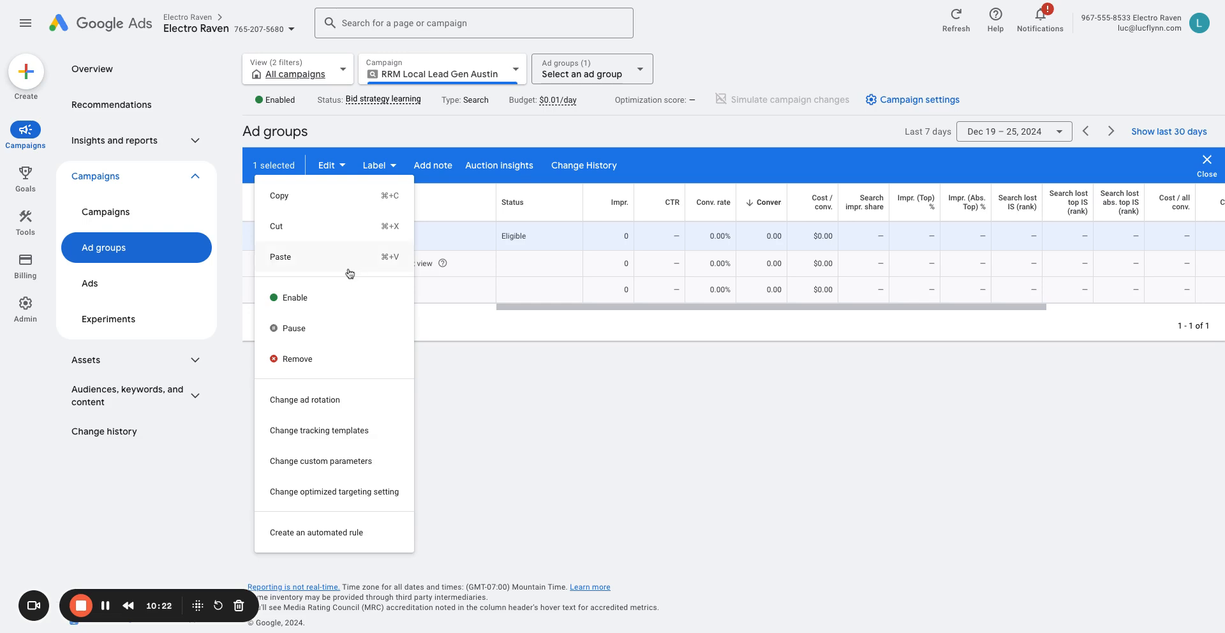
click(309, 199)
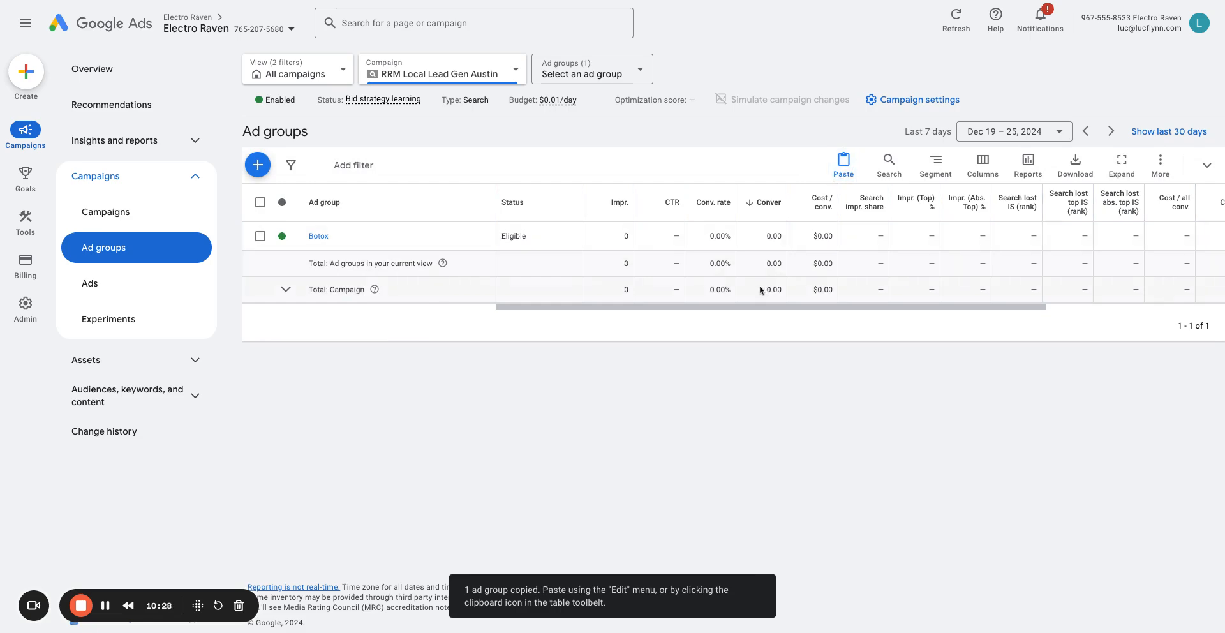
key(ctrl+v)
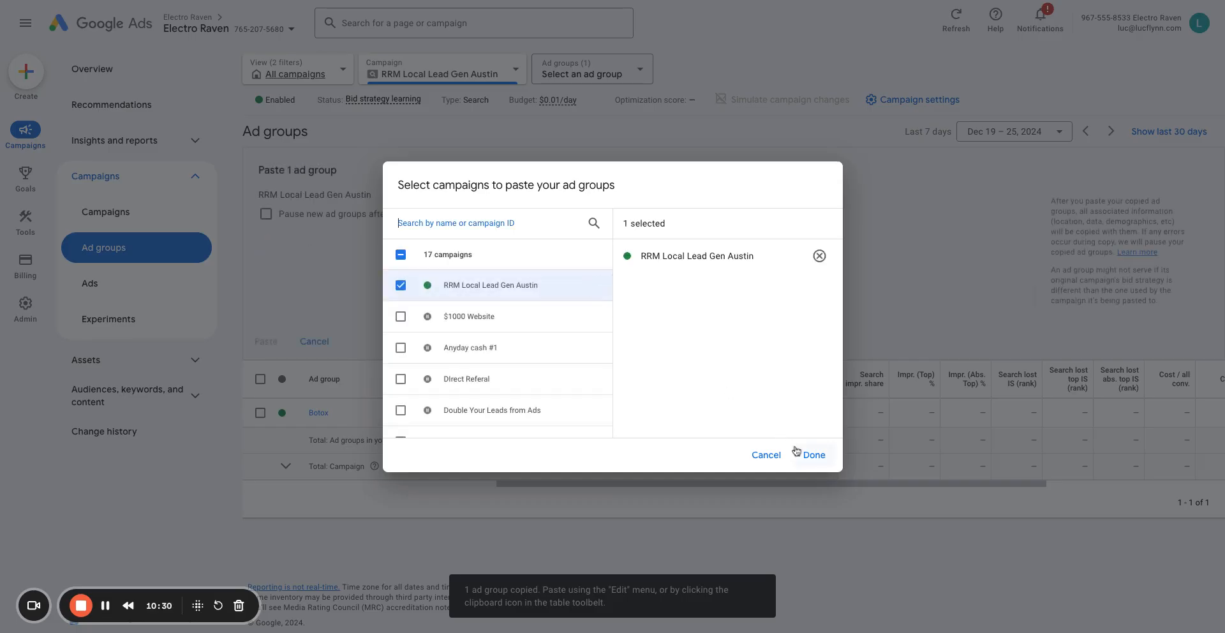
click(798, 453)
click(269, 343)
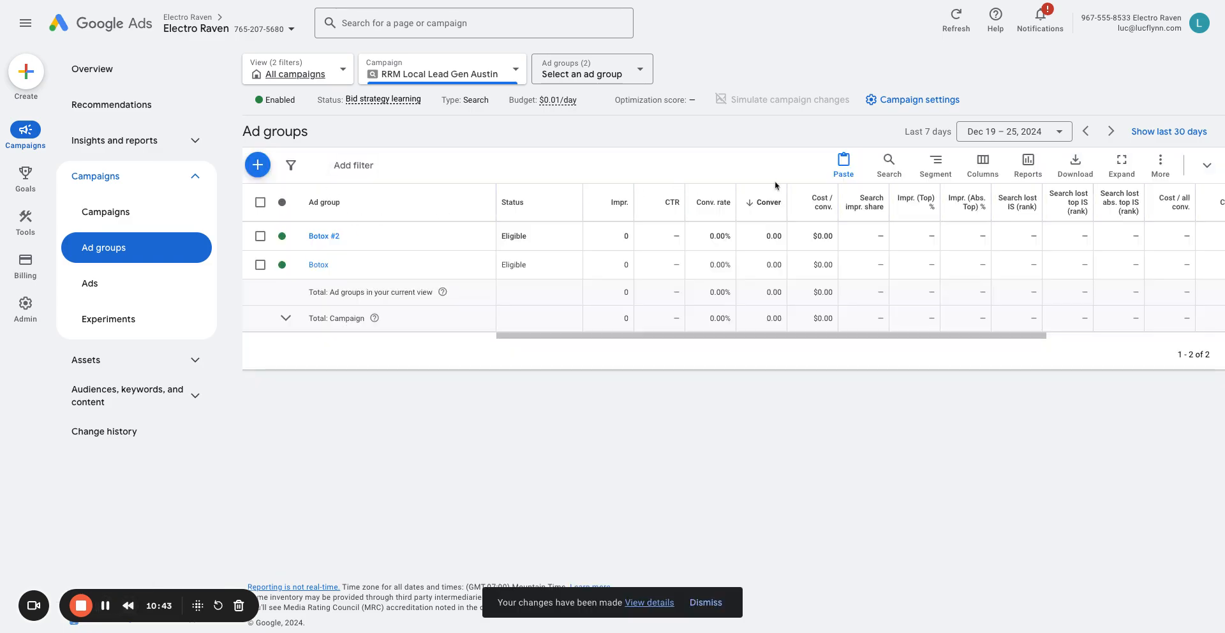
Step: Paste a second copy of the Botox ad group into the same campaign
click(835, 169)
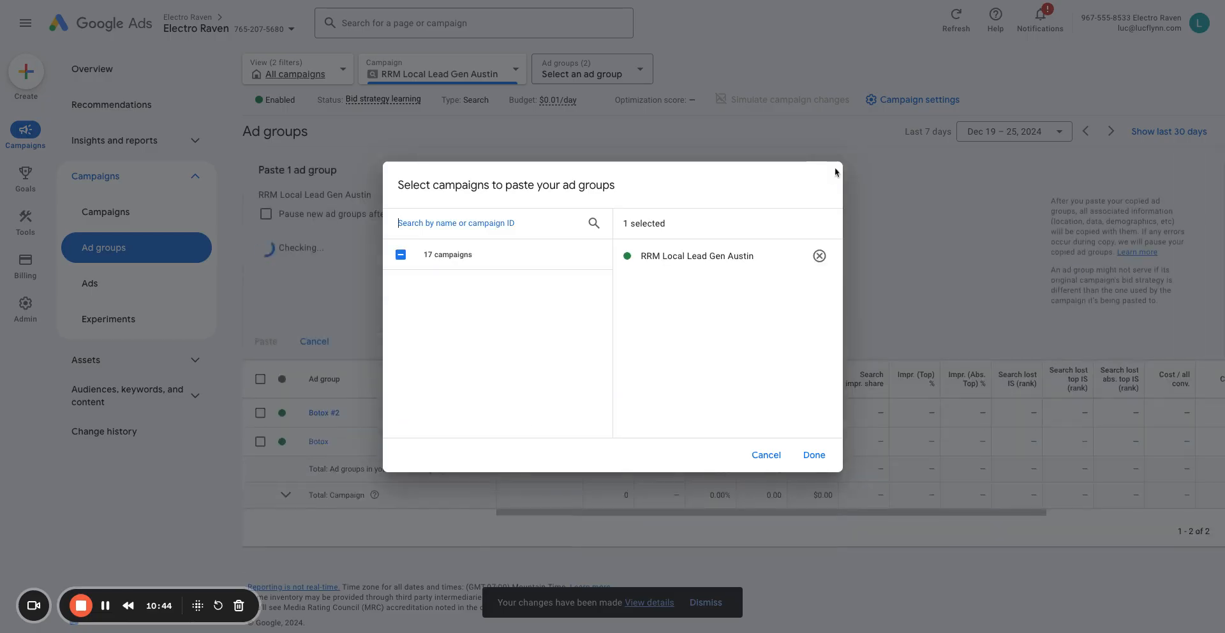
click(814, 455)
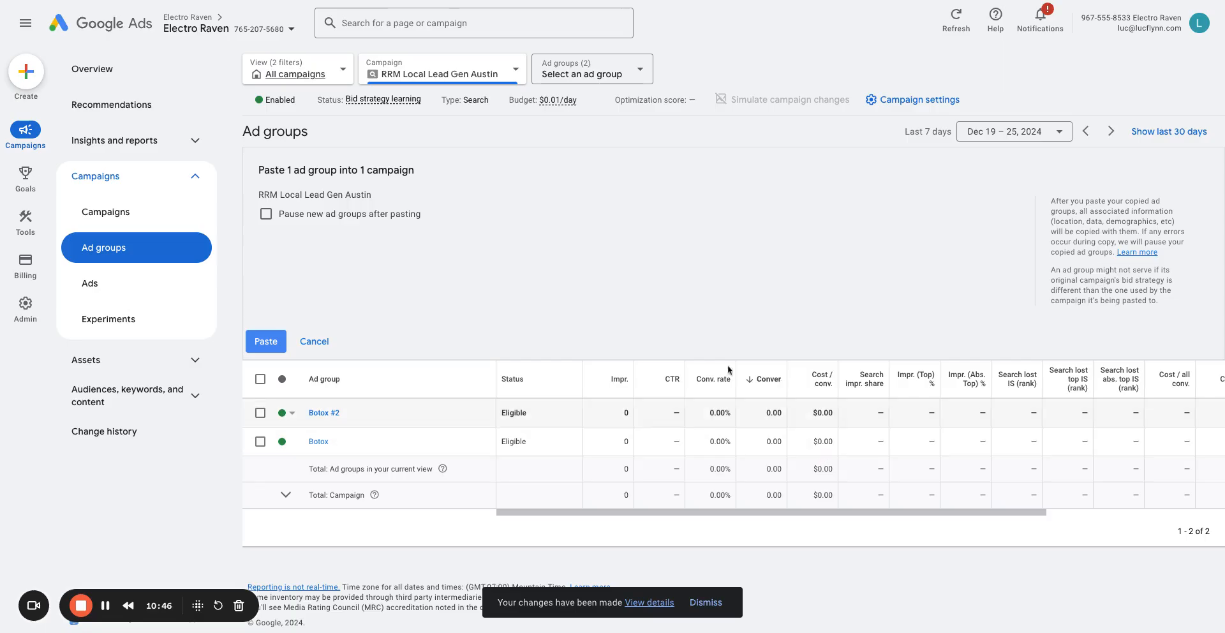
click(265, 341)
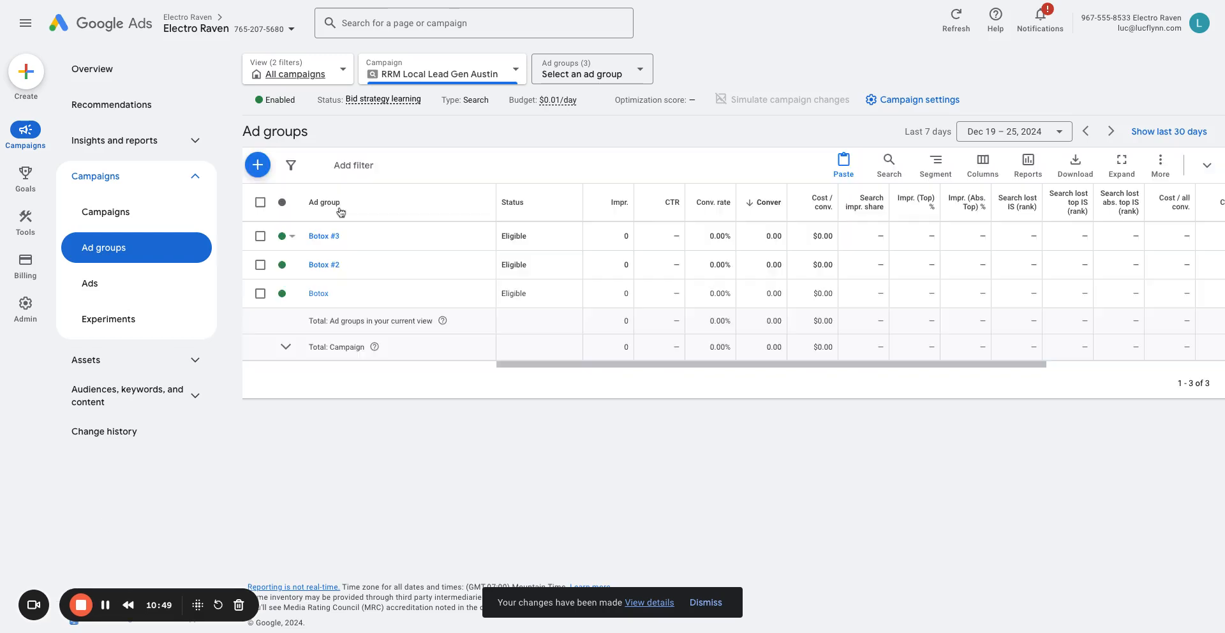
Step: Rename the ad group Botox #2 as "CoolSculpting"
click(356, 265)
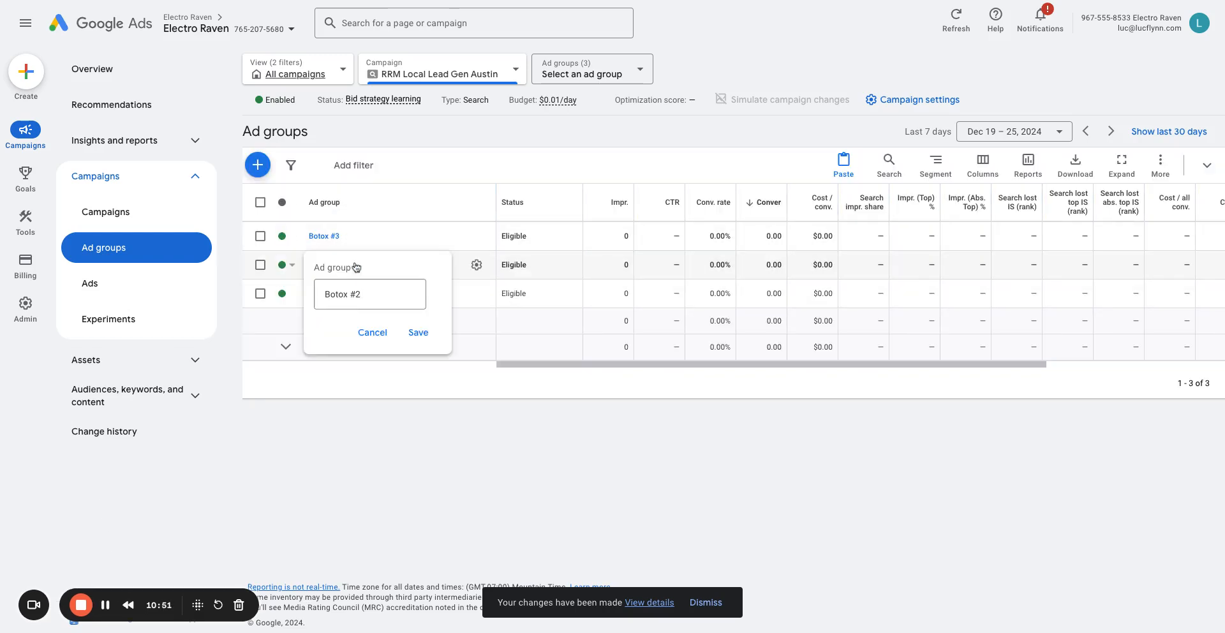
triple_click(364, 291)
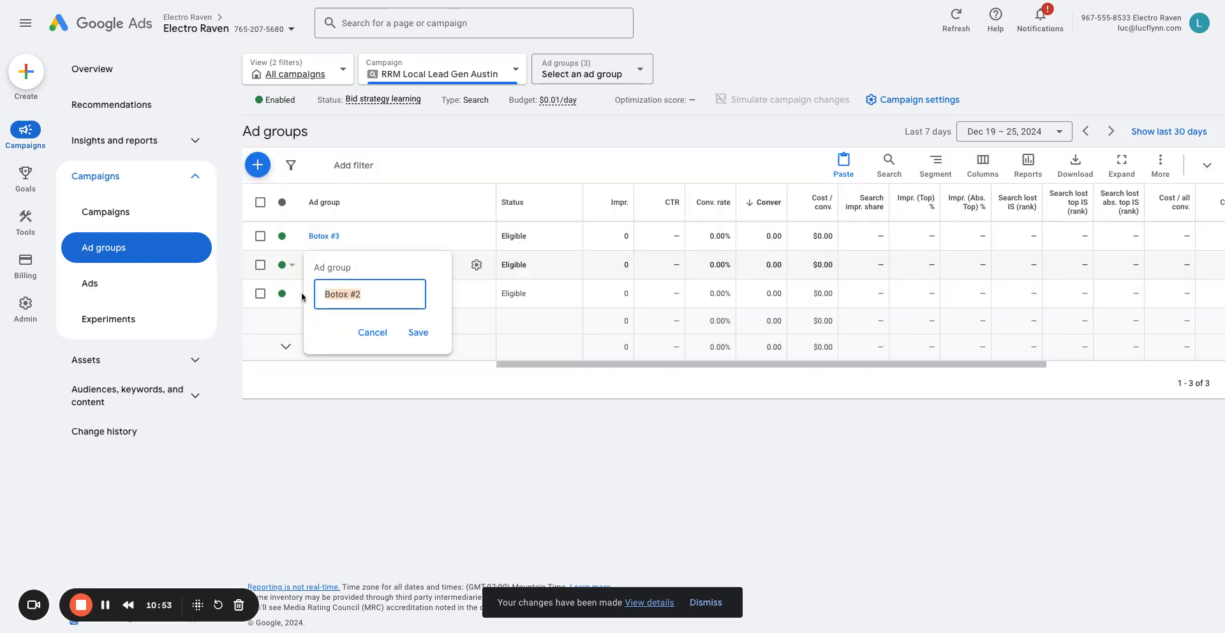
text(CoolSculpting)
key(Return)
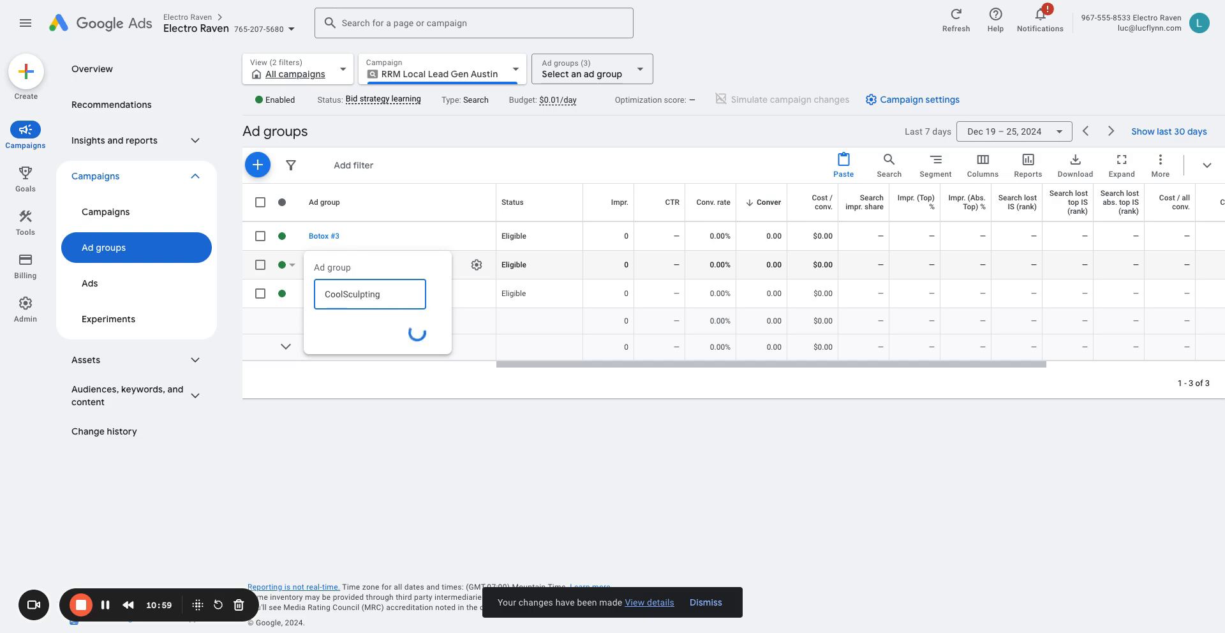
Step: Rename the ad group Botox #3 as "Lip Filler"
click(352, 236)
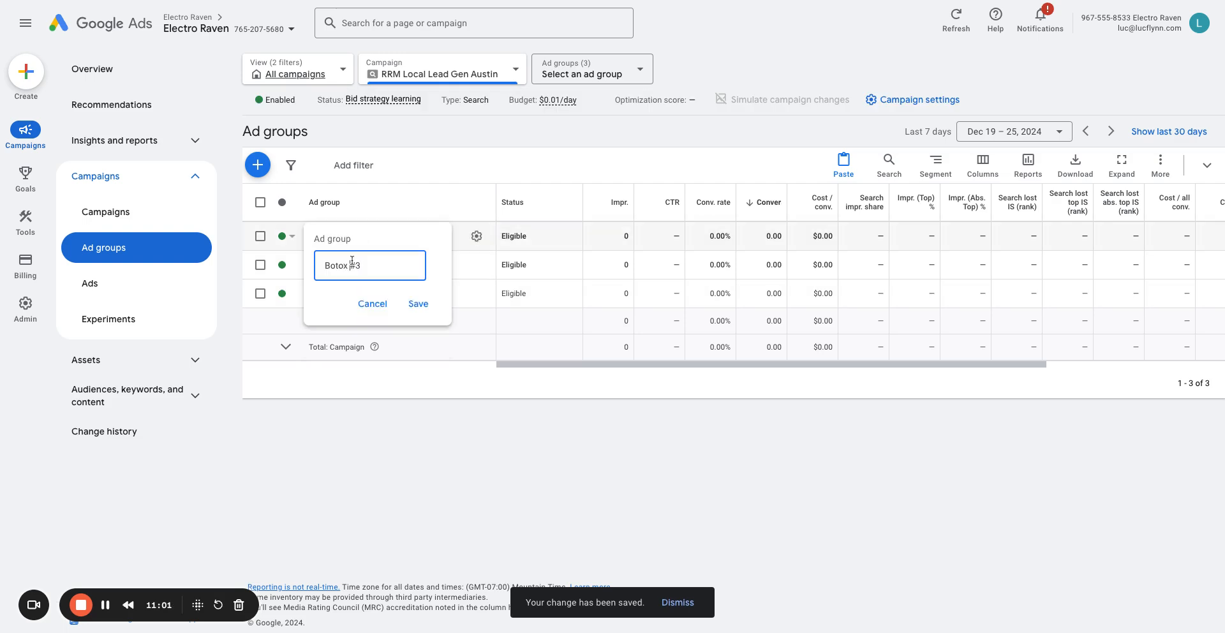
triple_click(352, 263)
text(Li)
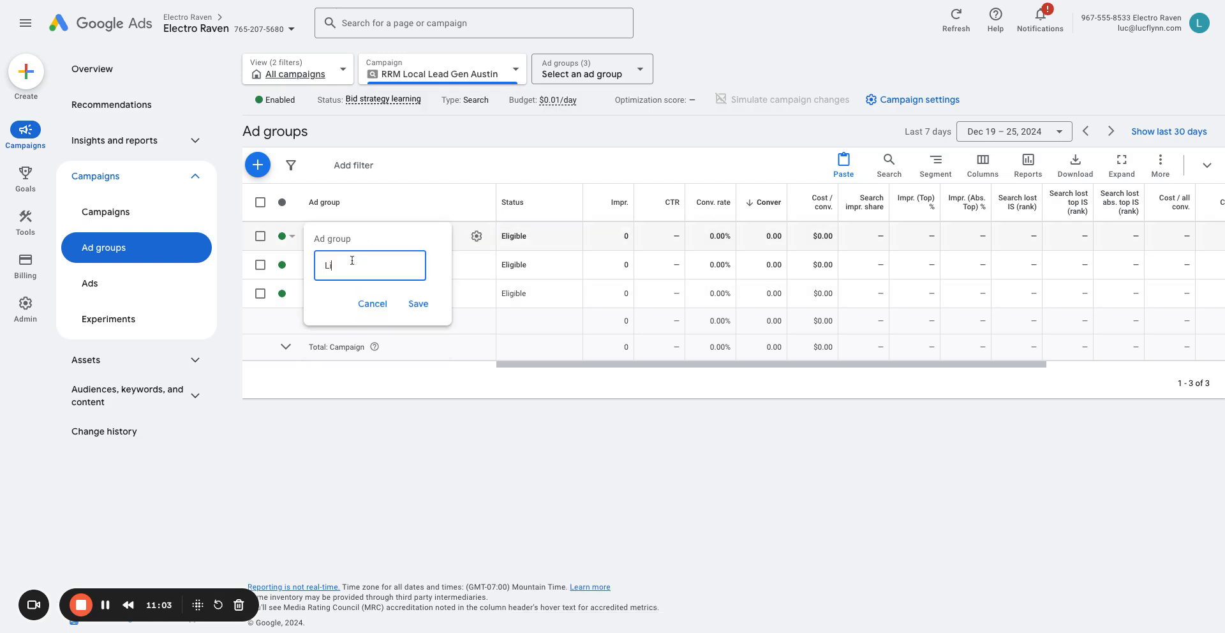
text(p Filler)
key(Return)
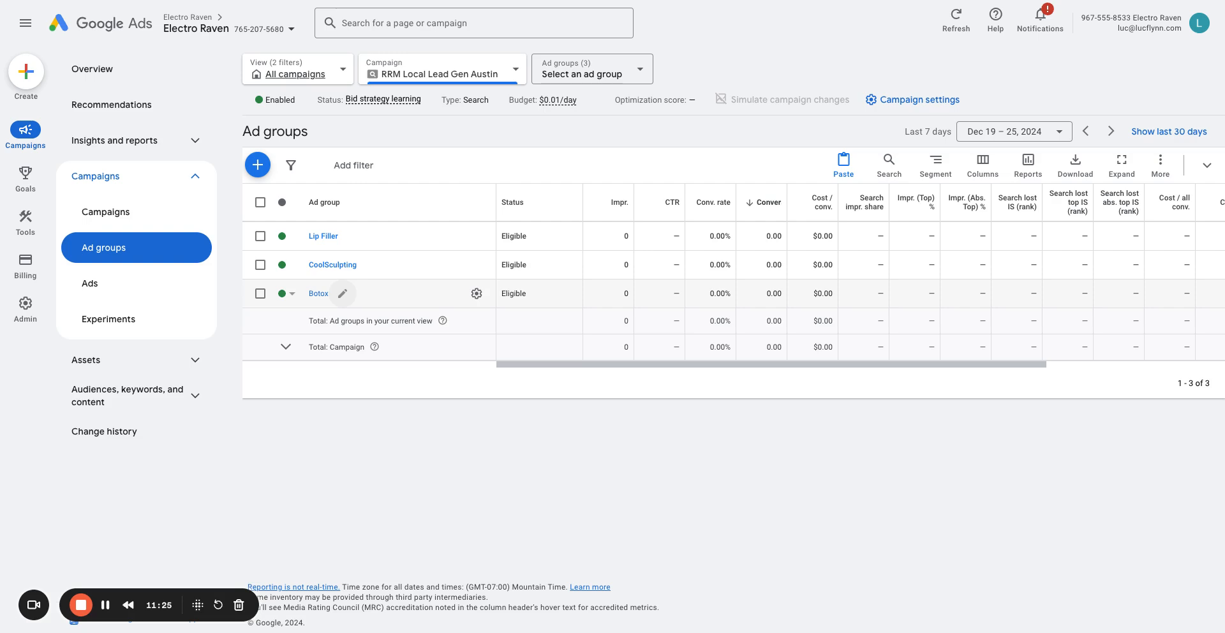
Step: Open the CoolSculpting ad group and show its search keywords
click(333, 265)
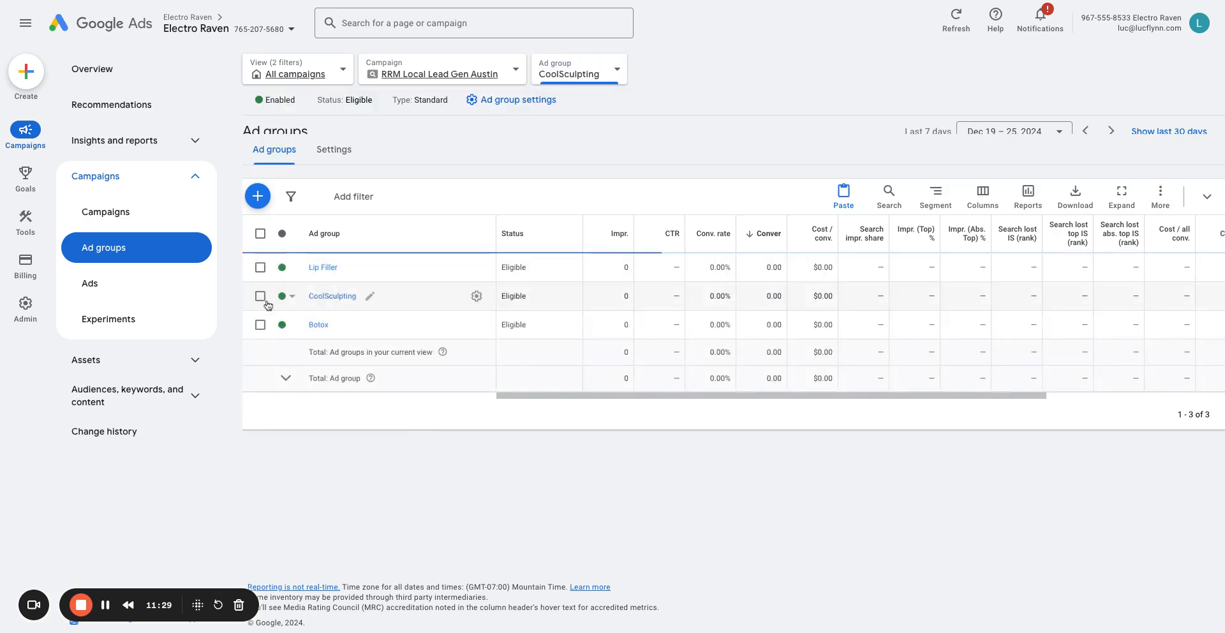
click(131, 395)
click(139, 426)
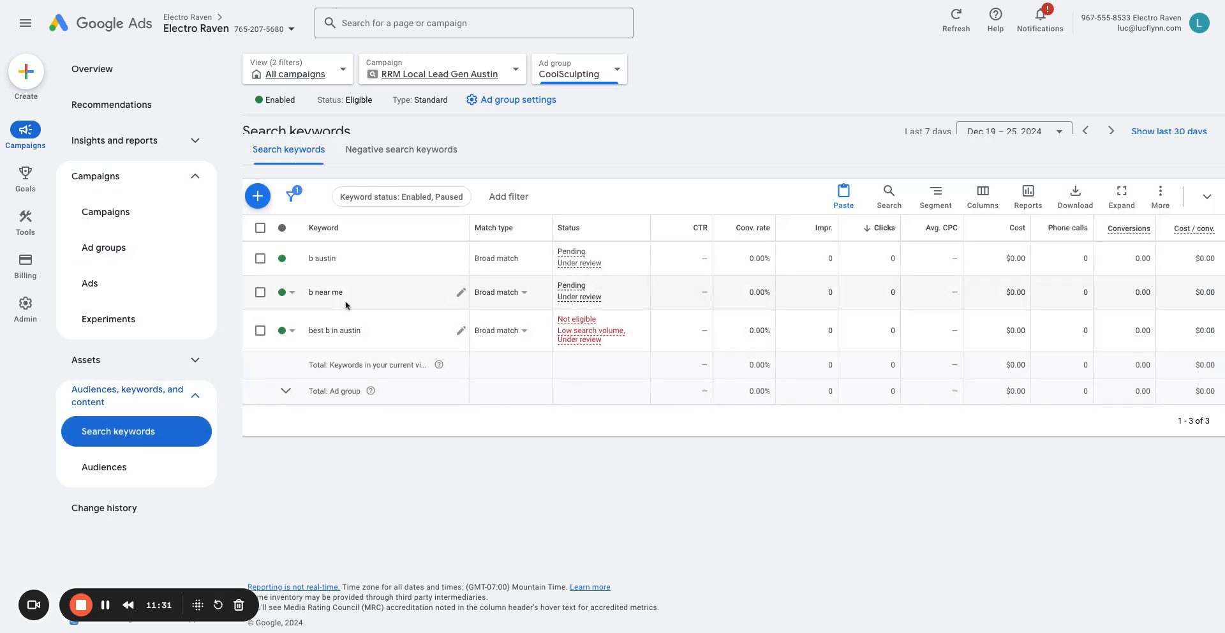
Step: Change the first keyword of the CoolSculpting ad group to "coolsculpting austin" and save it
click(462, 260)
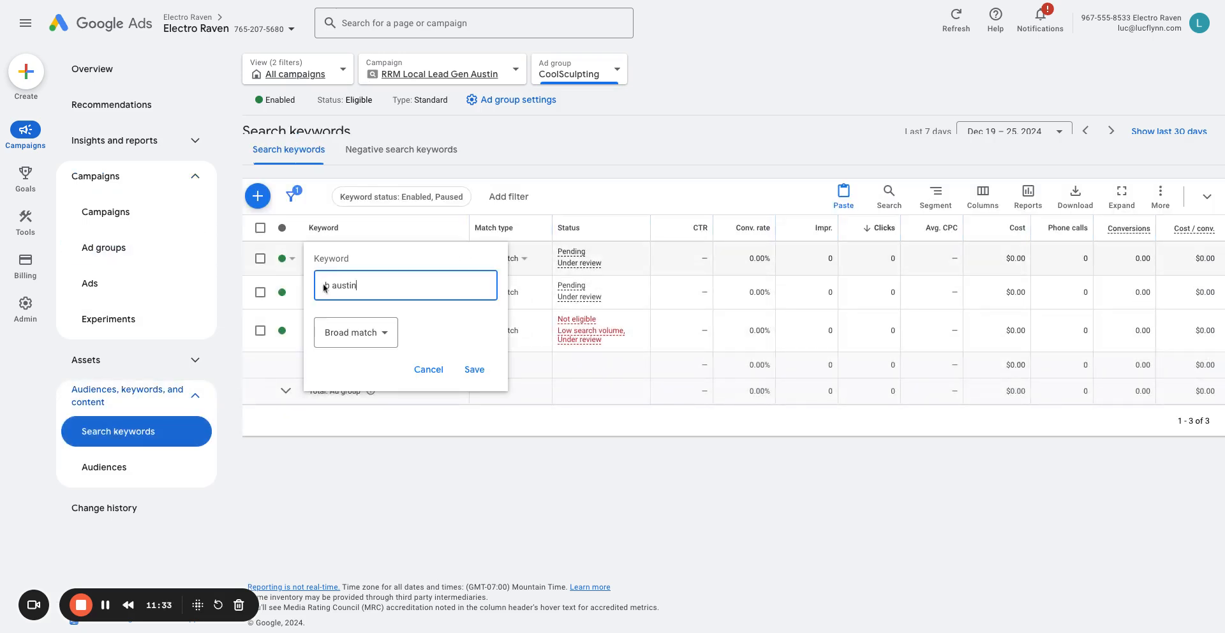
text(cool scultping austin)
click(381, 316)
click(472, 371)
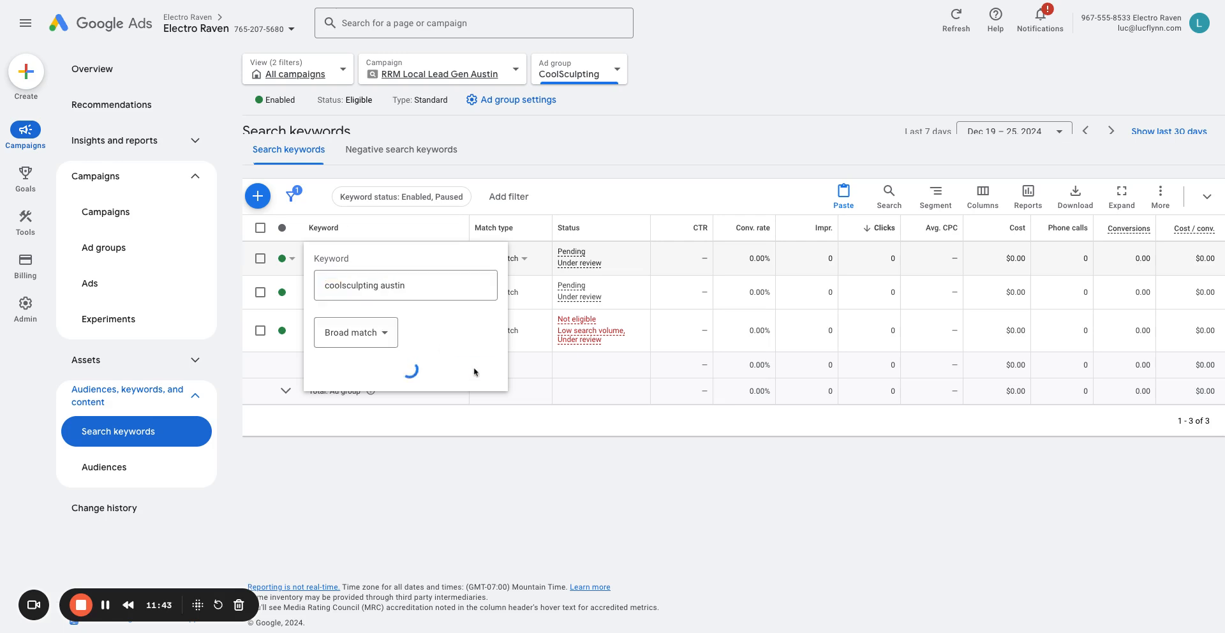
Step: Change the second keyword of the CoolSculpting ad group to "coolsculpting near me" and save it
click(460, 294)
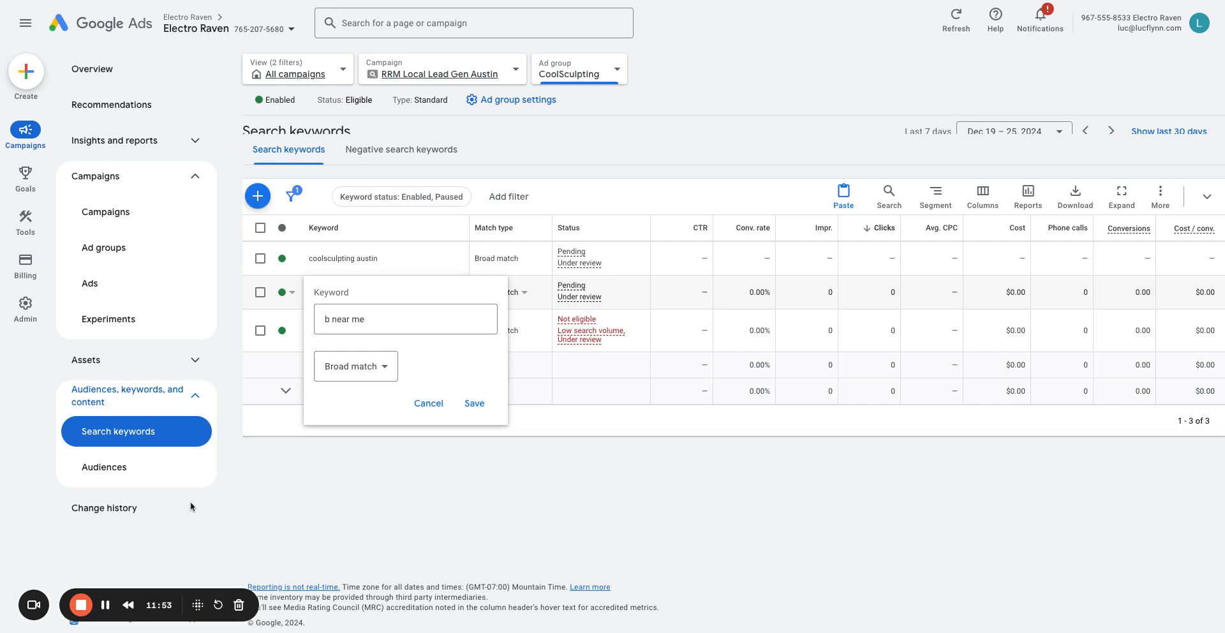
triple_click(369, 317)
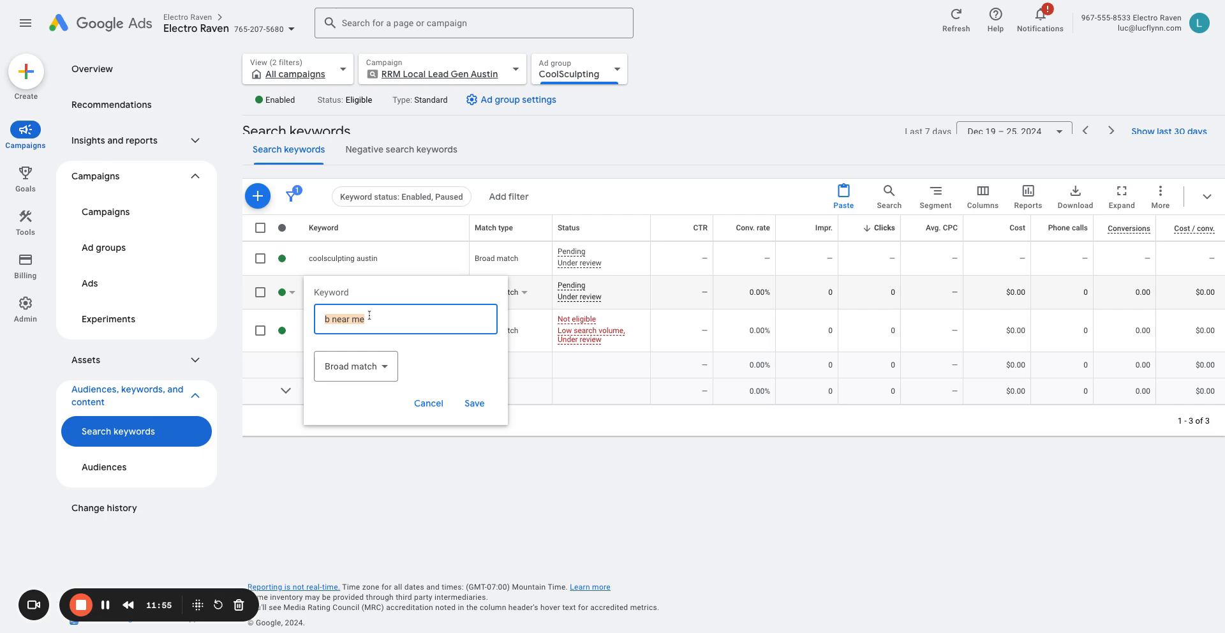
text(coolsculpting near me)
key(Return)
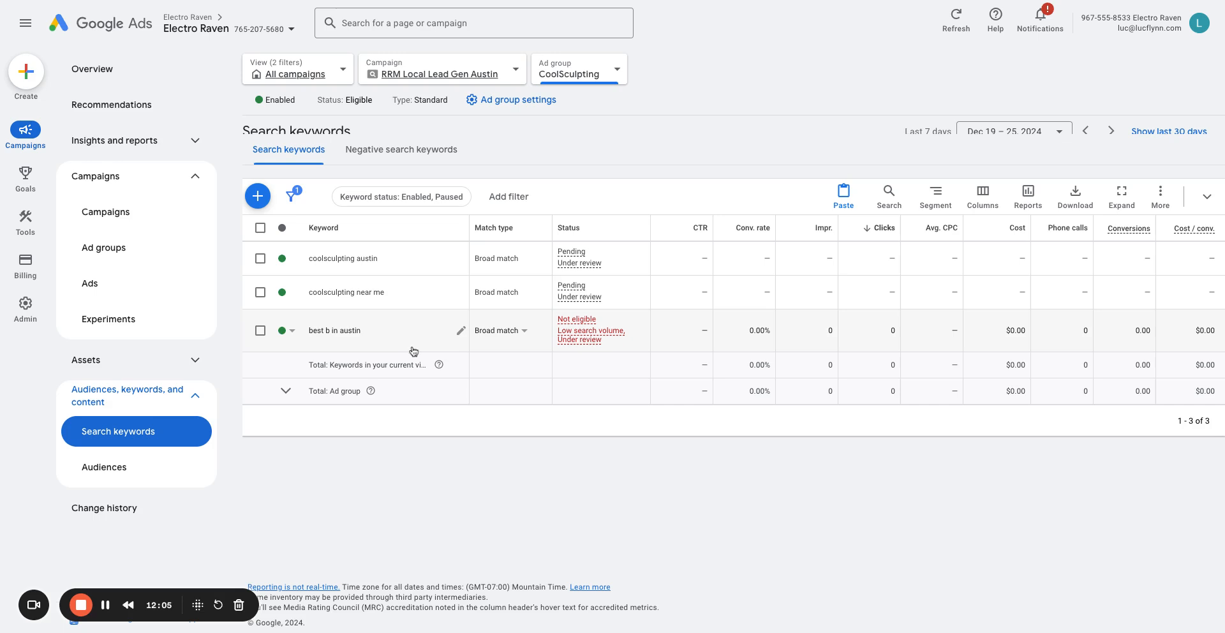
Step: Change the third keyword of the CoolSculpting ad group to "non-surgical fat reduction" and save it
click(462, 335)
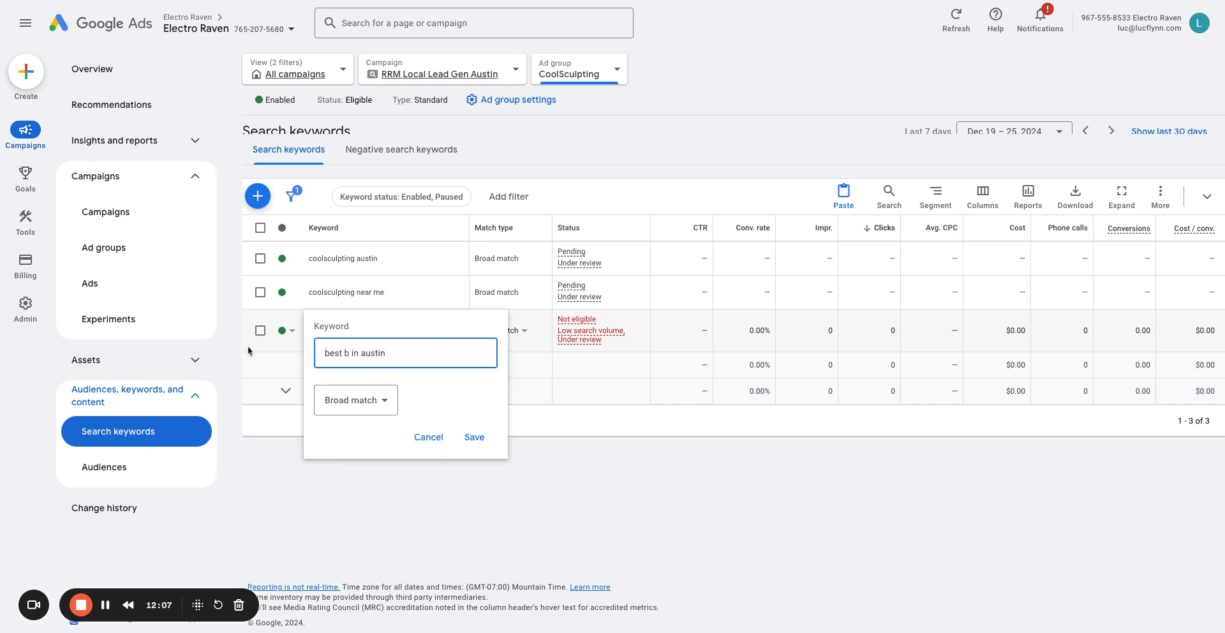
triple_click(373, 357)
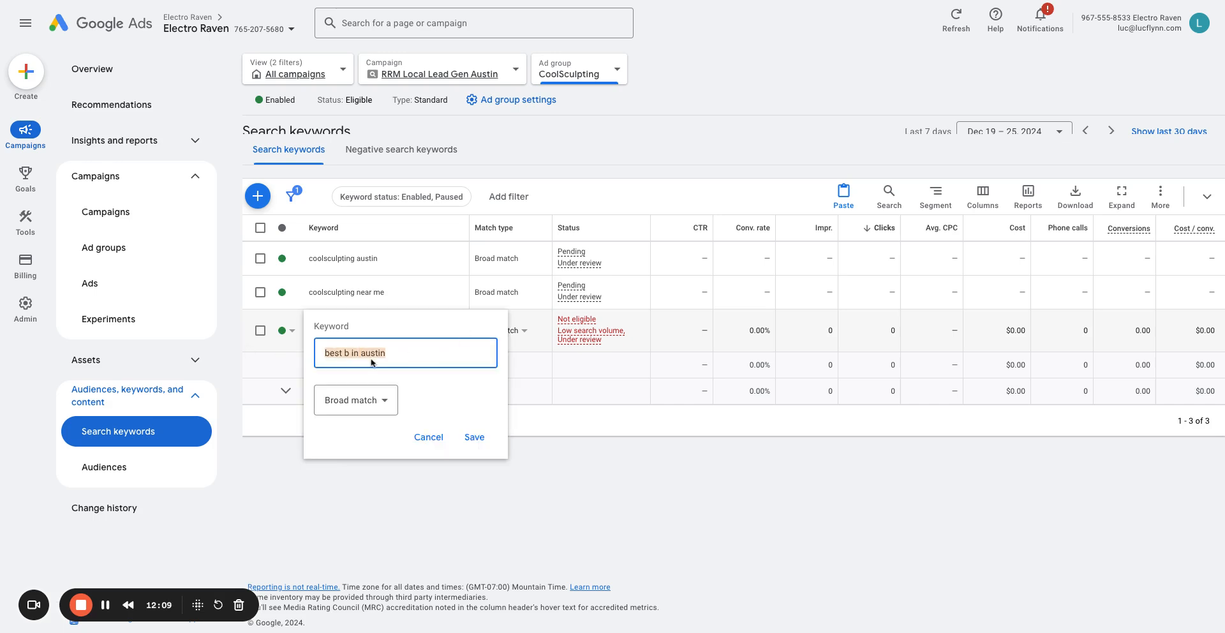
text(cool)
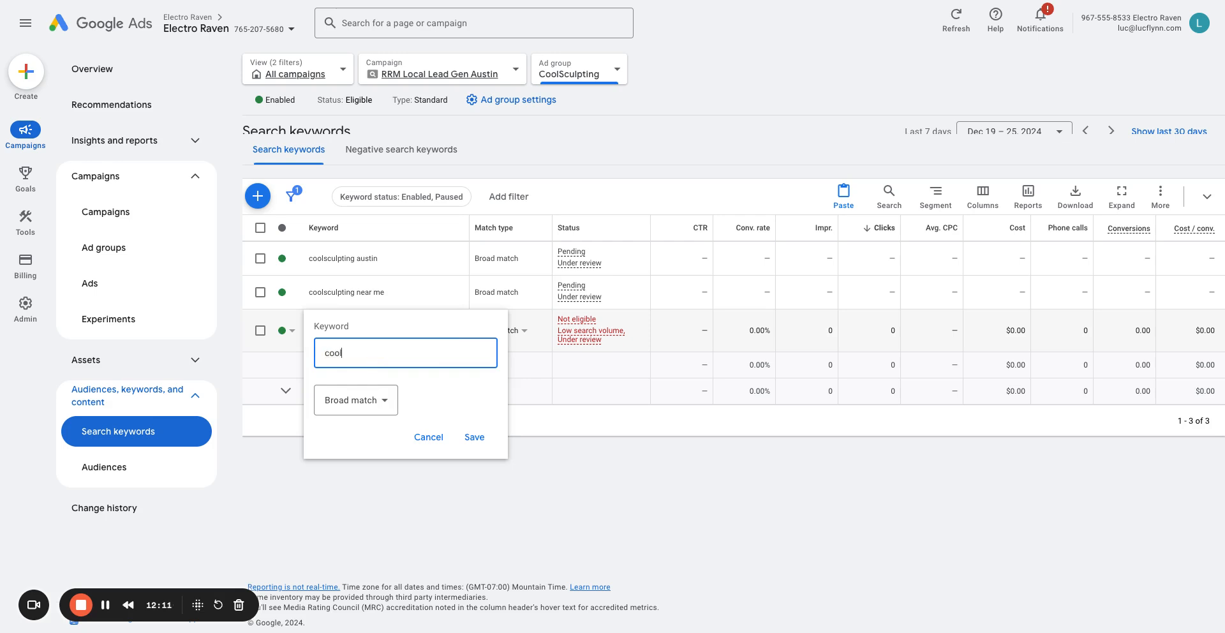
key(BackSpace)
key(BackSpace)
key(BackSpace)
key(BackSpace)
text(c)
key(BackSpace)
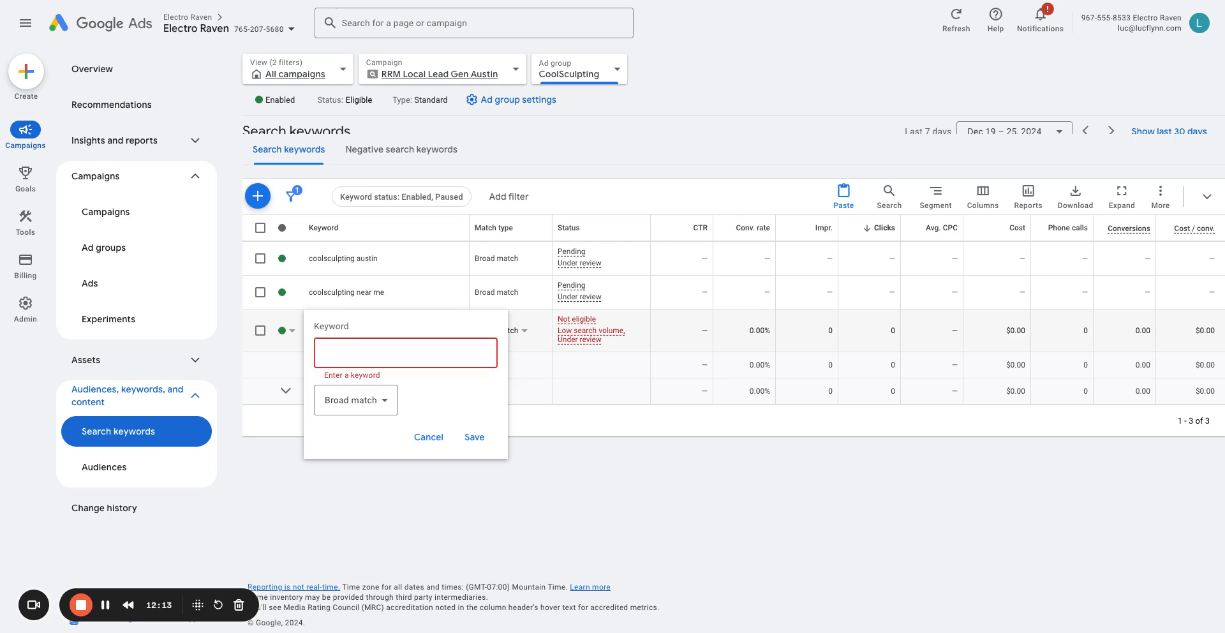
text(non=)
text(-sur)
text(gical fa)
text(t reduction)
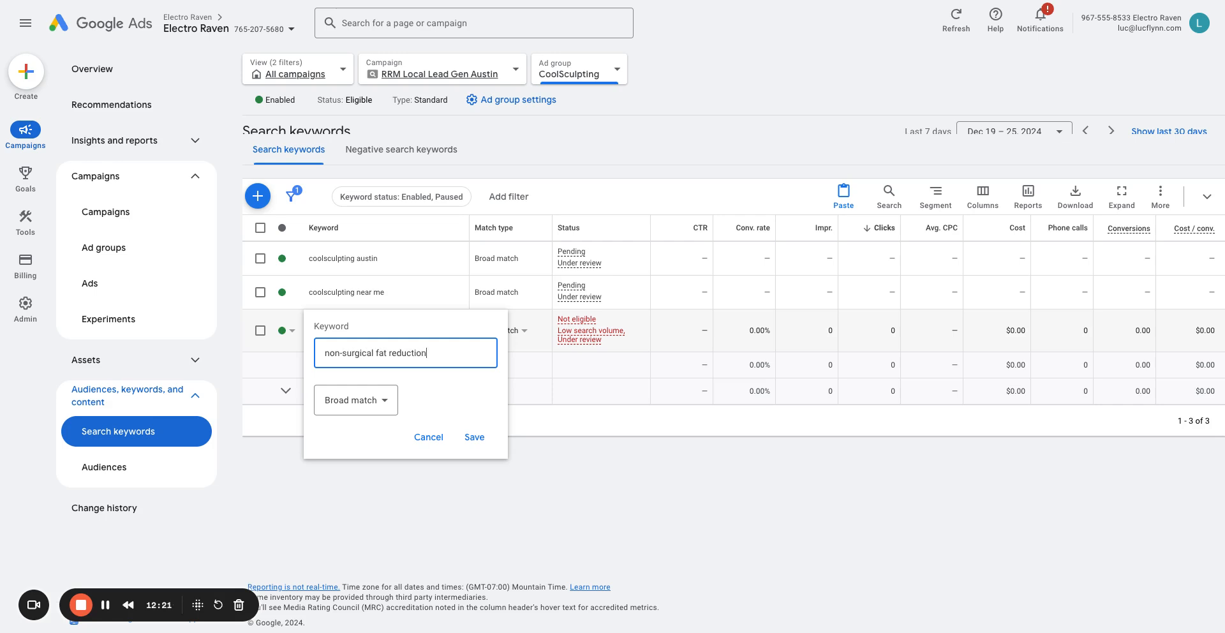
key(Return)
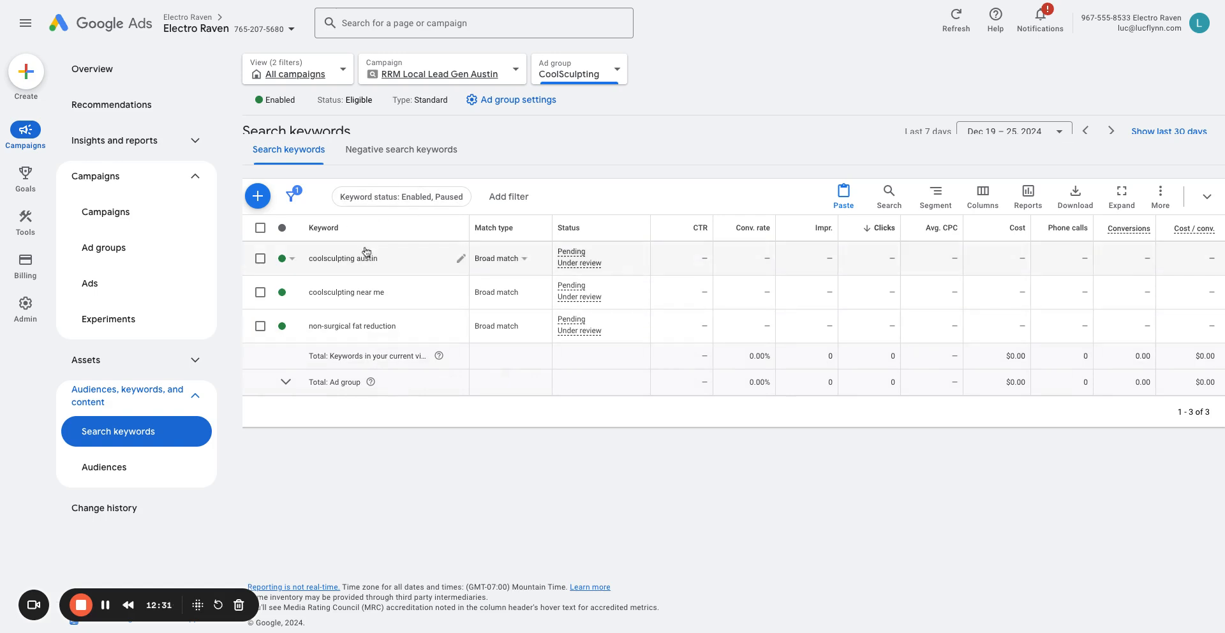
Step: Return to the campaign's ad groups, open the Lip Filler ad group and show its search keywords
click(146, 251)
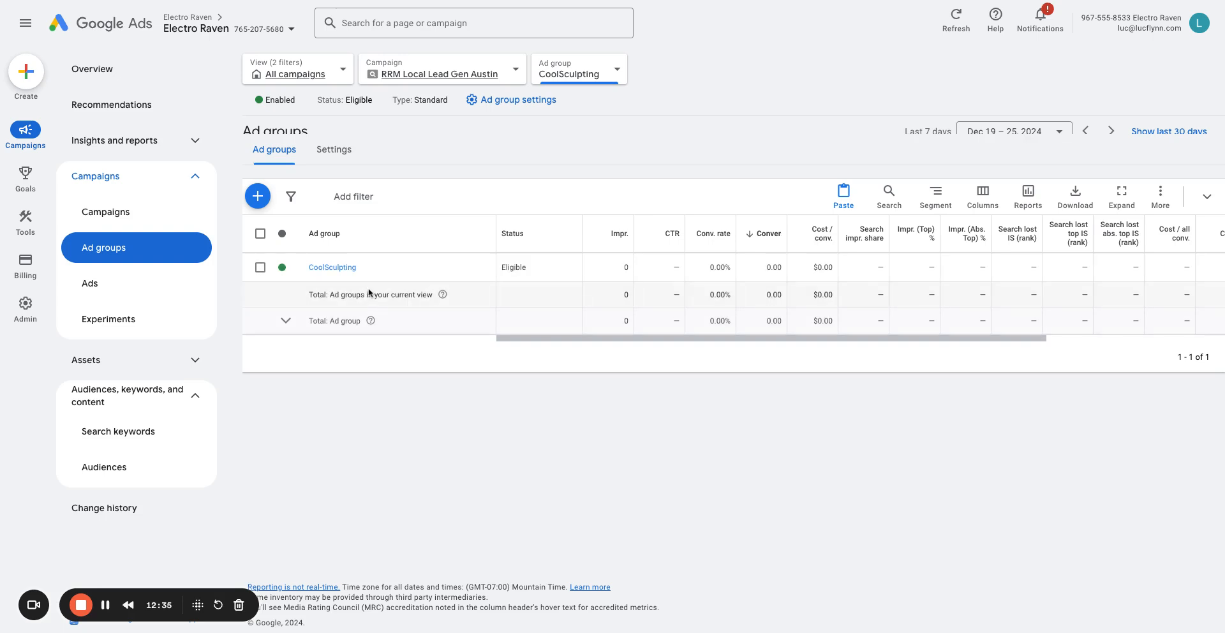
click(450, 75)
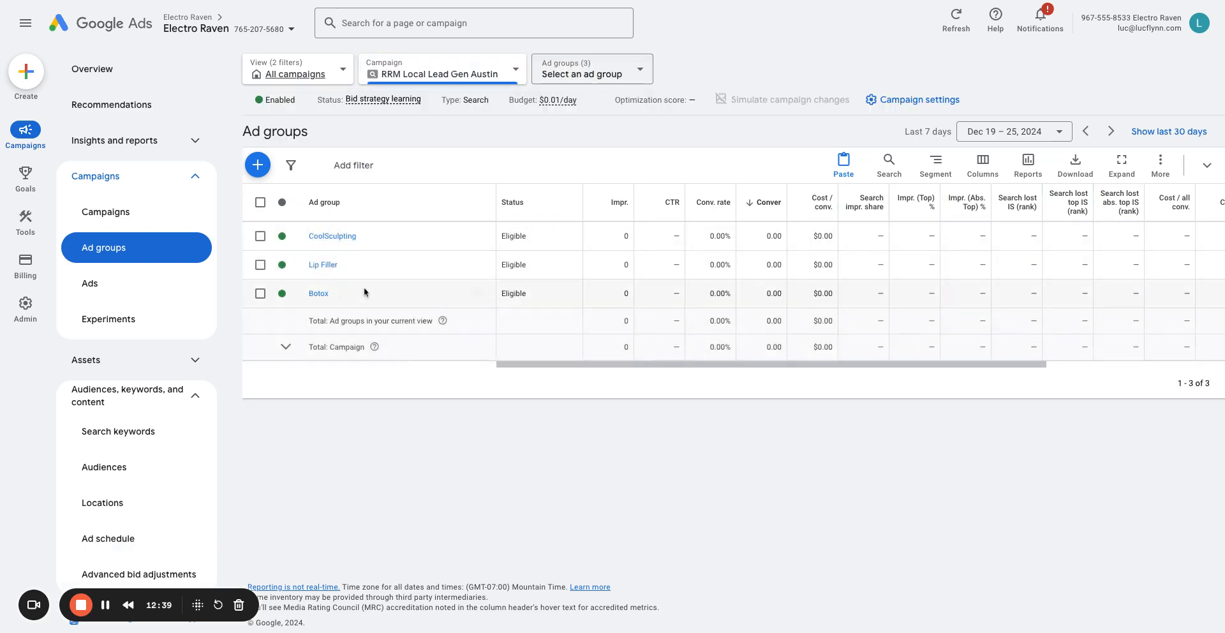
click(324, 266)
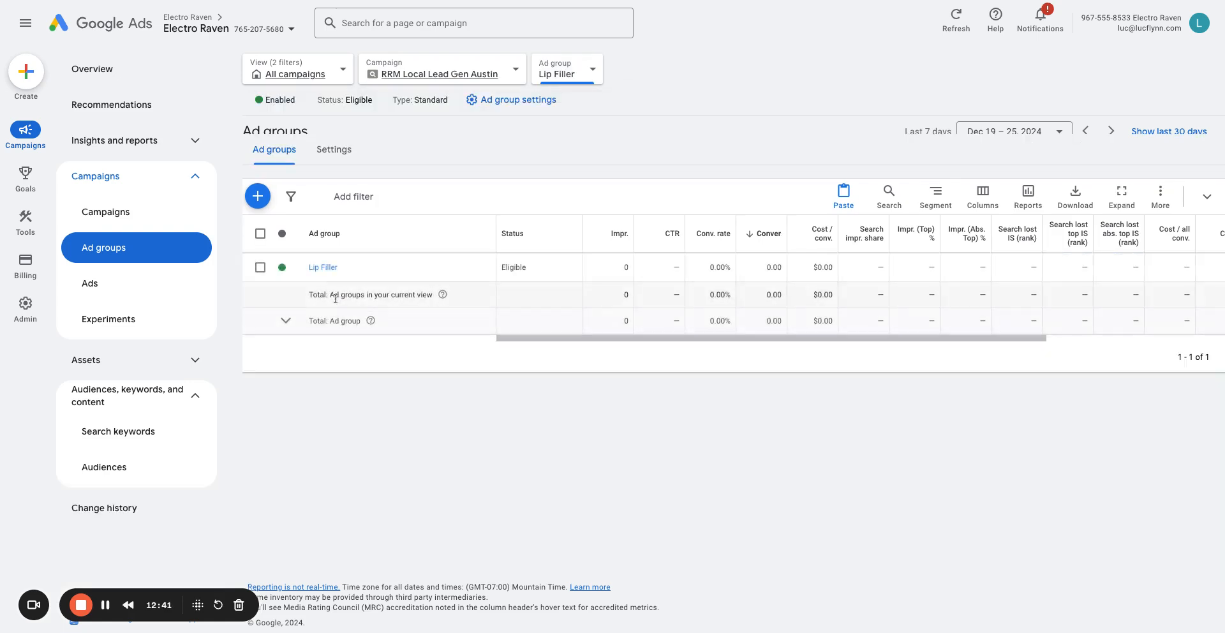
click(168, 432)
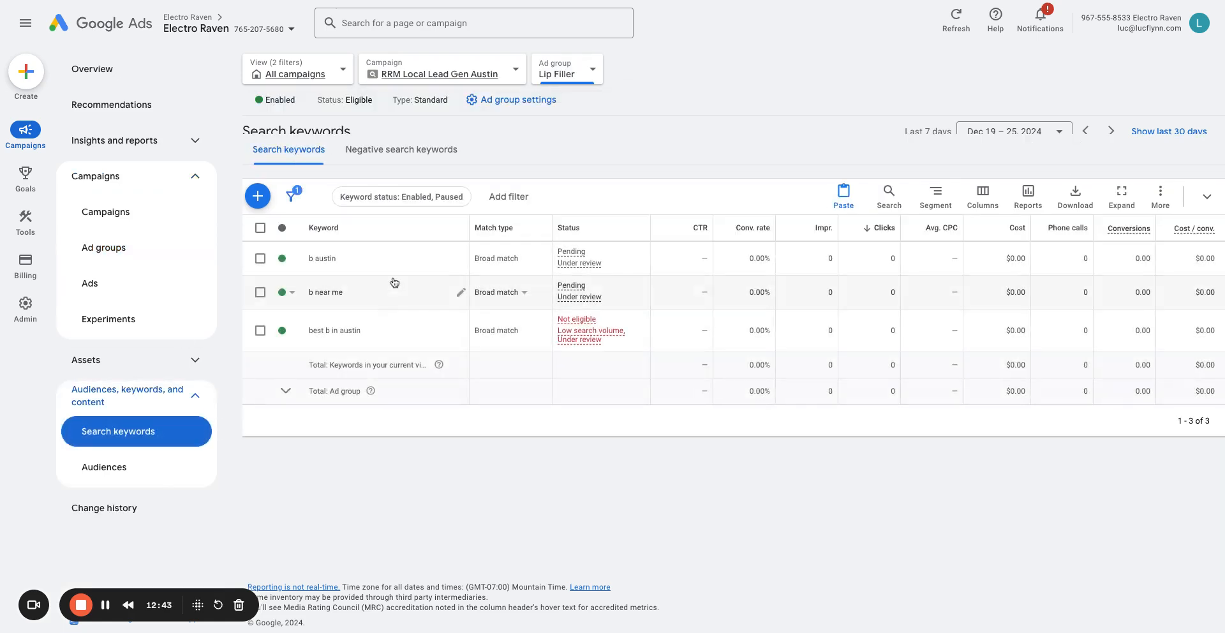
Step: Change the first keyword of the Lip Filler ad group to "Lip filler experts in austin" and save it
click(462, 259)
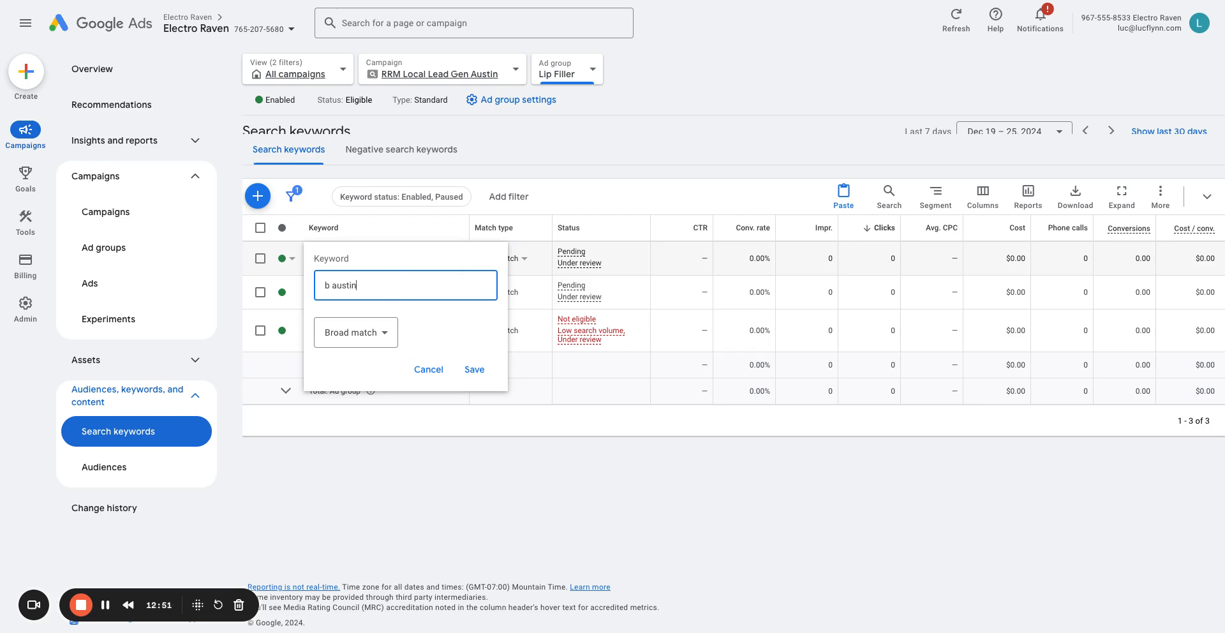
triple_click(368, 288)
text(Lip filler experts in auttin)
key(Return)
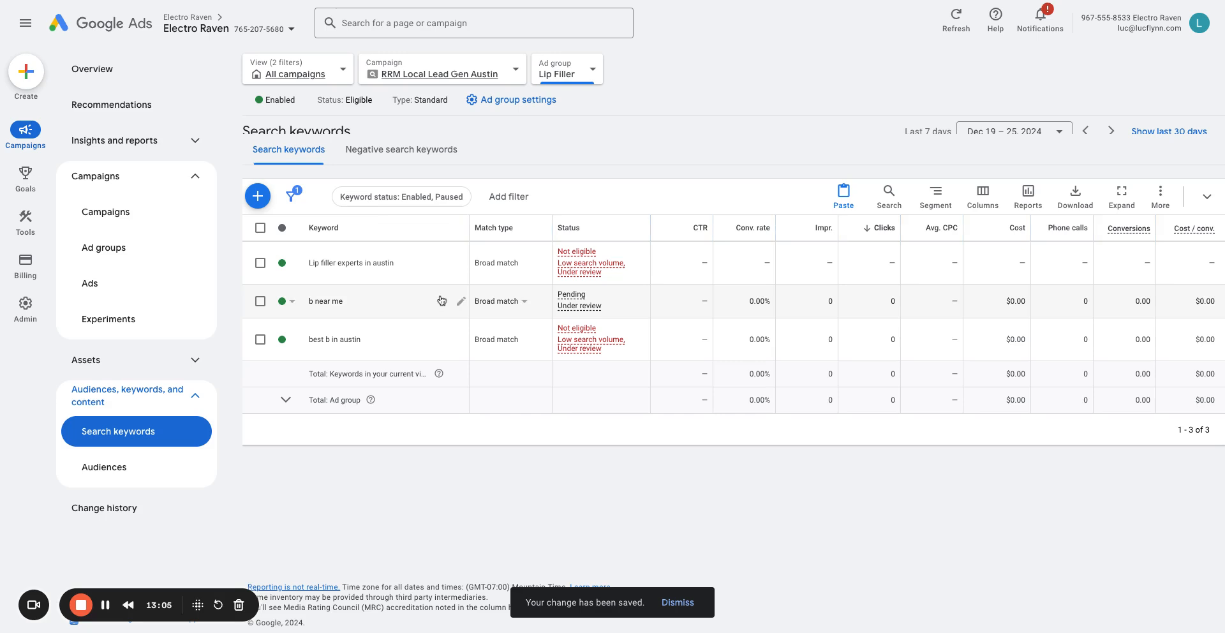
Step: Change the second keyword of the Lip Filler ad group to "best lip filler treaments" and save it
click(460, 300)
drag(410, 329, 283, 327)
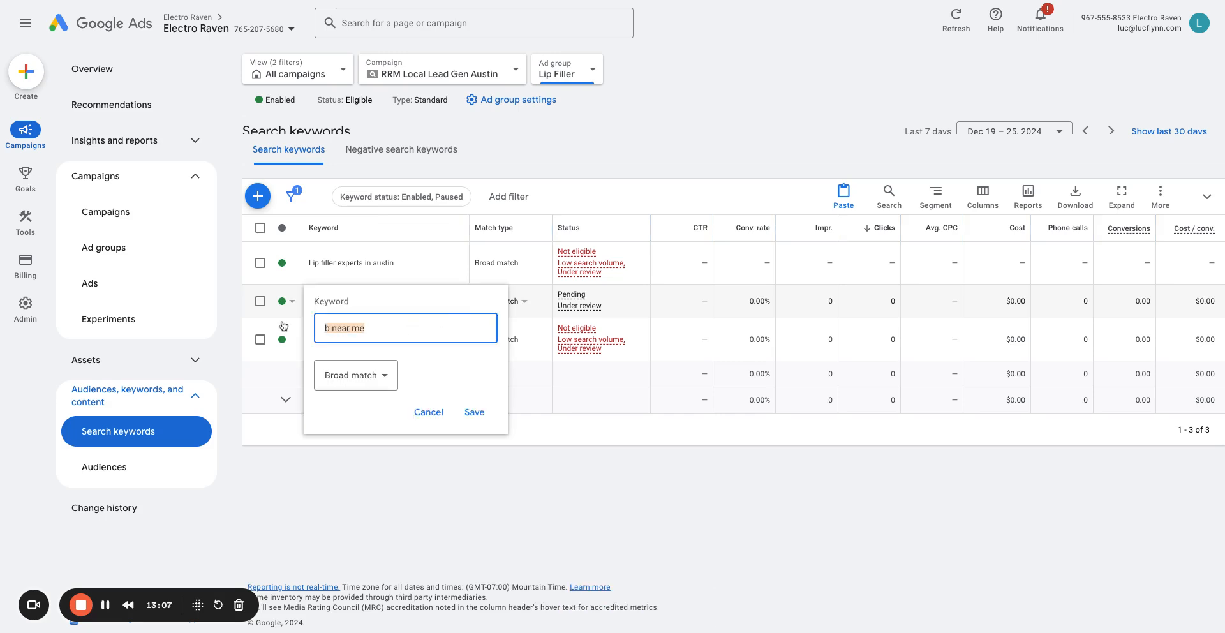
text(10% of)
key(BackSpace)
key(BackSpace)
key(BackSpace)
key(BackSpace)
key(BackSpace)
text(best lip filler treatments)
key(Return)
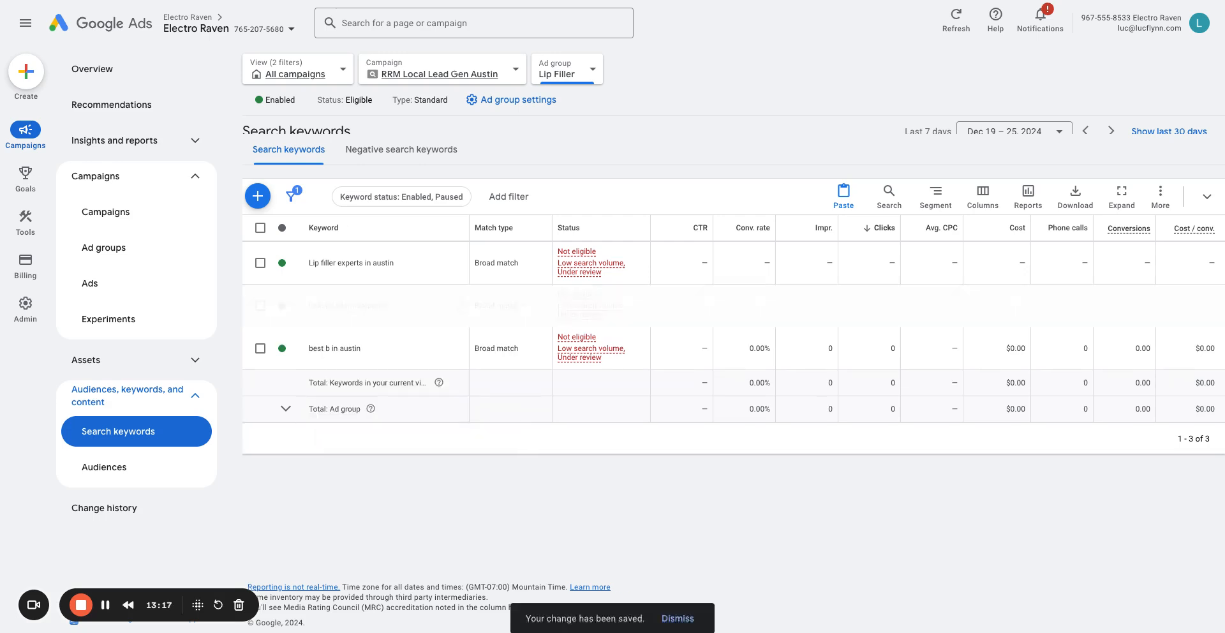
Step: Change the third keyword of the Lip Filler ad group to "Austin lip filler specialists" and save it
click(459, 348)
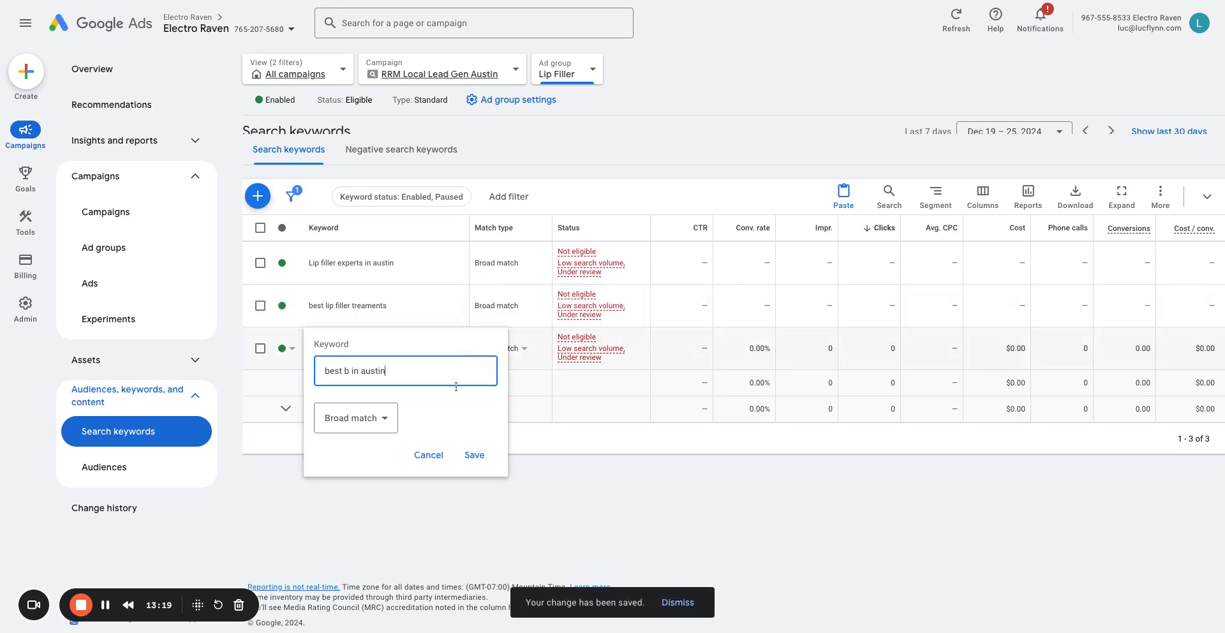
drag(417, 370, 314, 371)
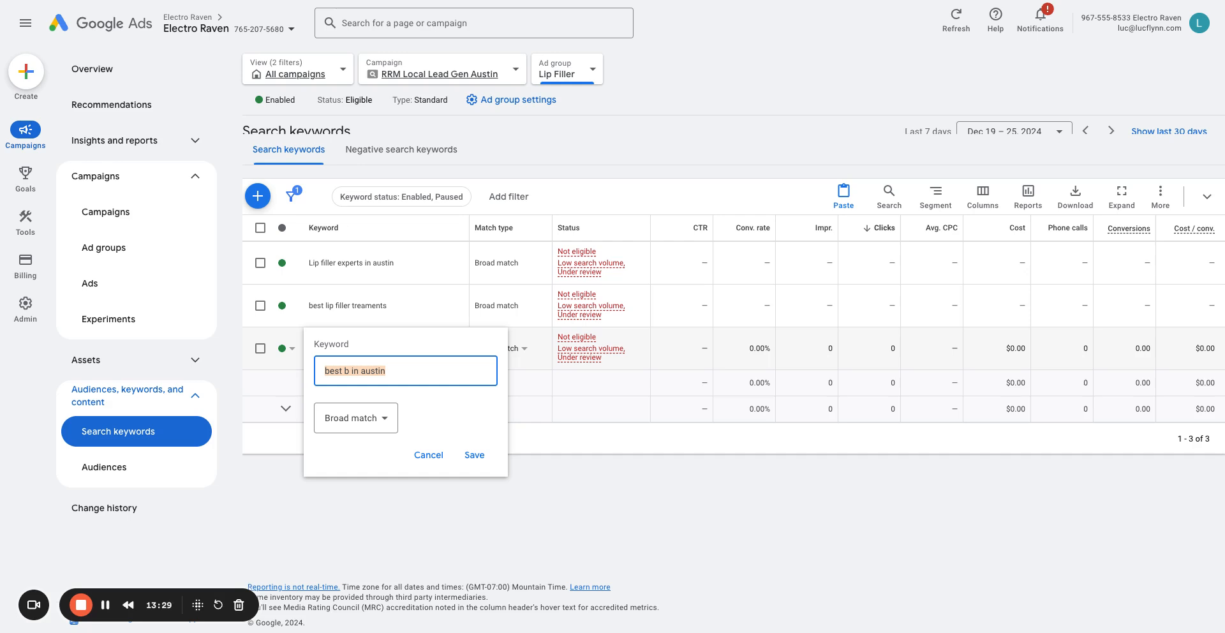
text(Austin lip filt)
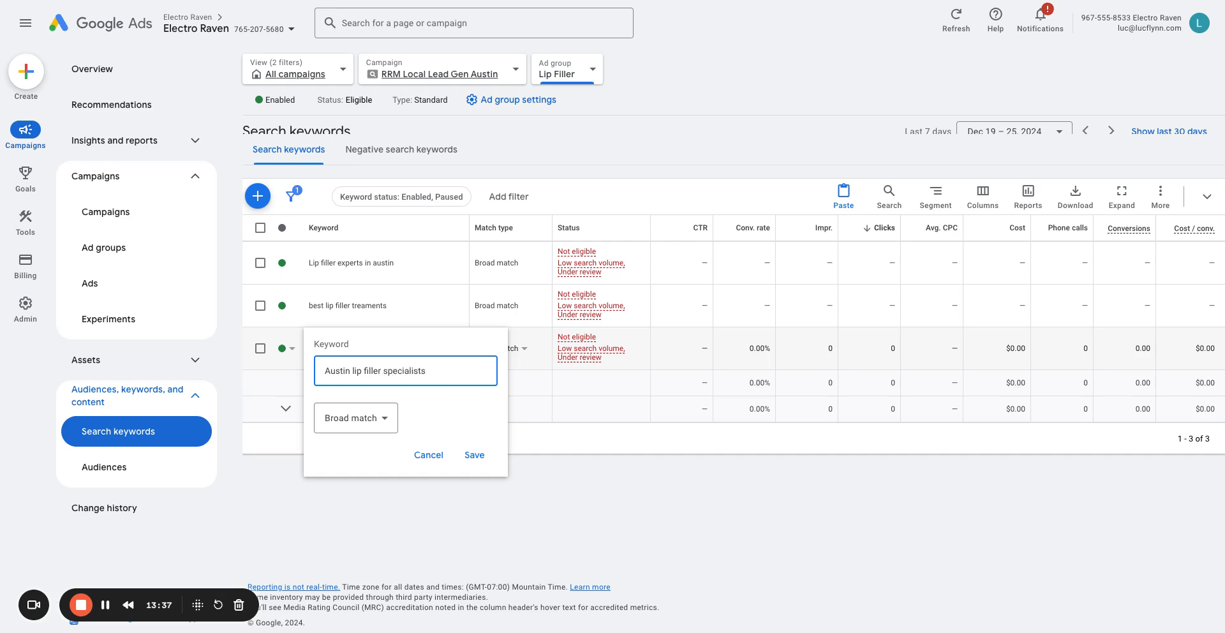
click(475, 455)
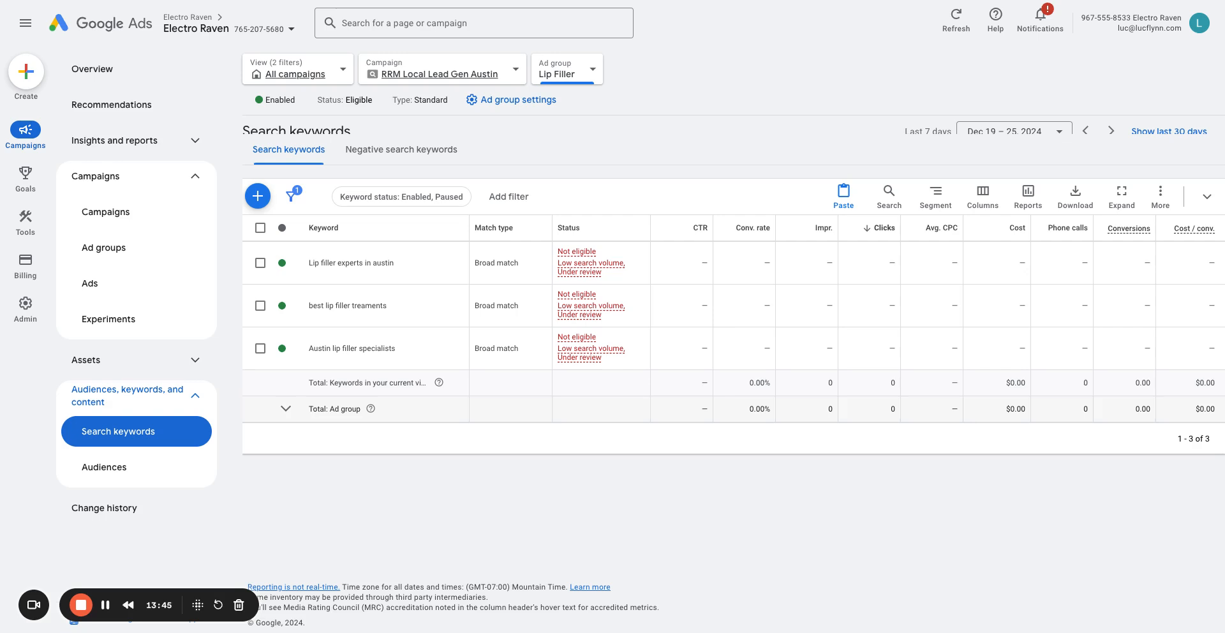
Step: Add the new broad match keyword "Lip Filler near me" to the Lip Filler ad group and save it
click(258, 196)
text(li)
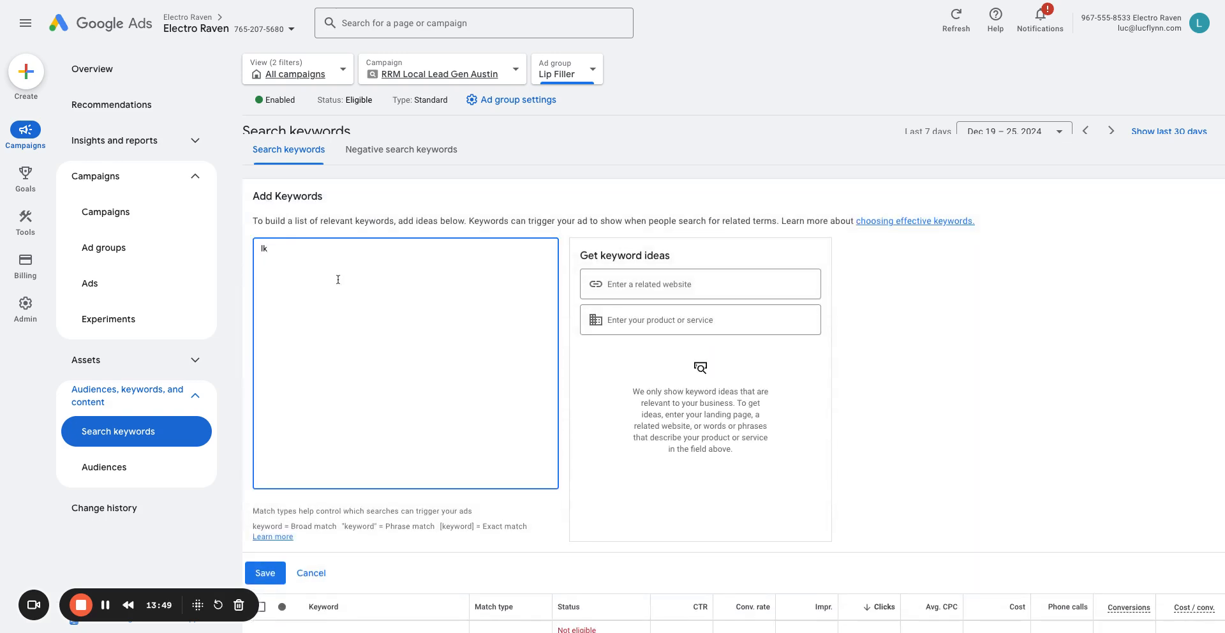
text(p filler)
key(super+a)
text({inser)
text(t service he)
text(re| new)
text( nea)
drag(332, 252, 221, 249)
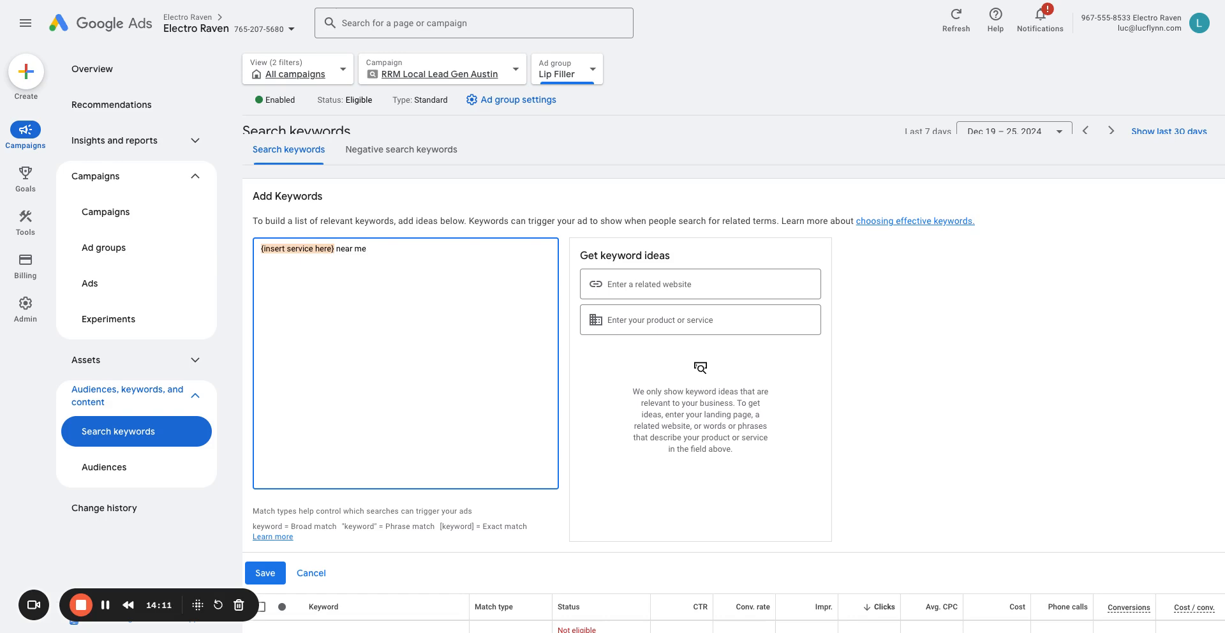
text(Lip Filler)
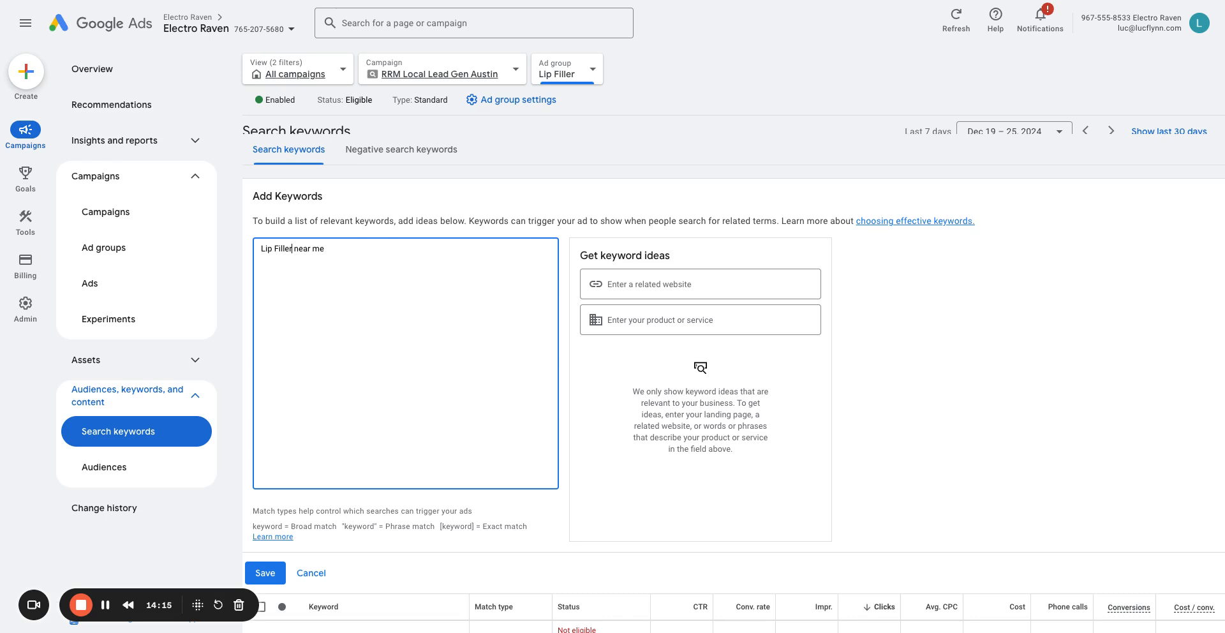
click(259, 573)
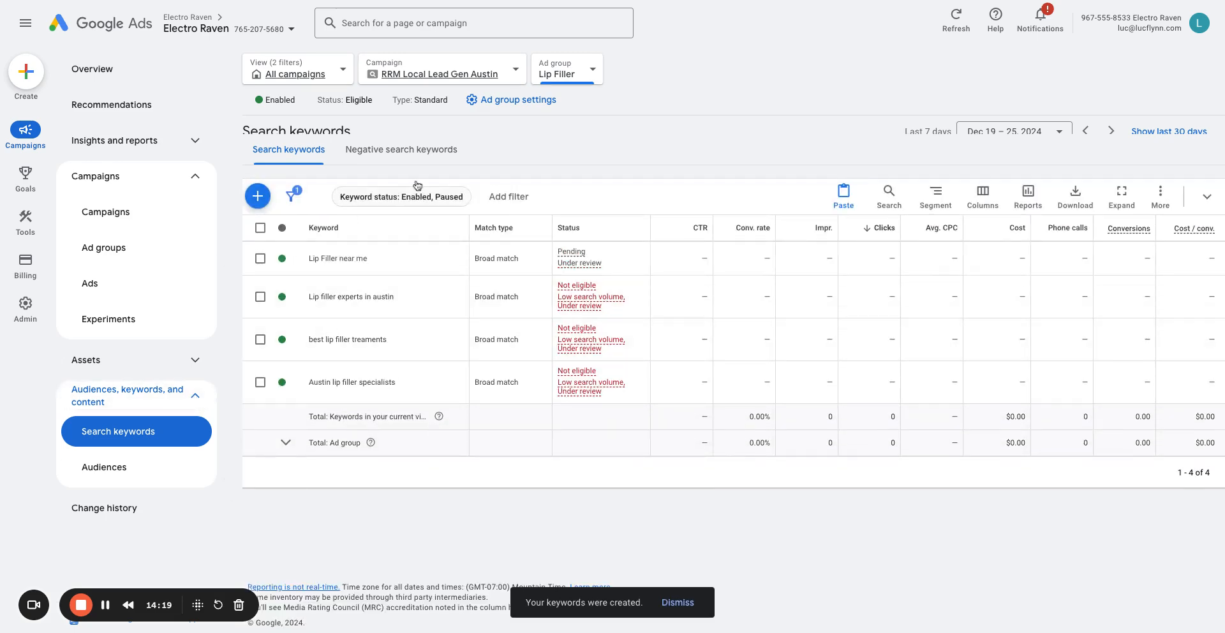
Step: Go back to the RRM Local Lead Gen Austin campaign level and open its location exclusions
click(449, 82)
scroll(128, 383, down, 1)
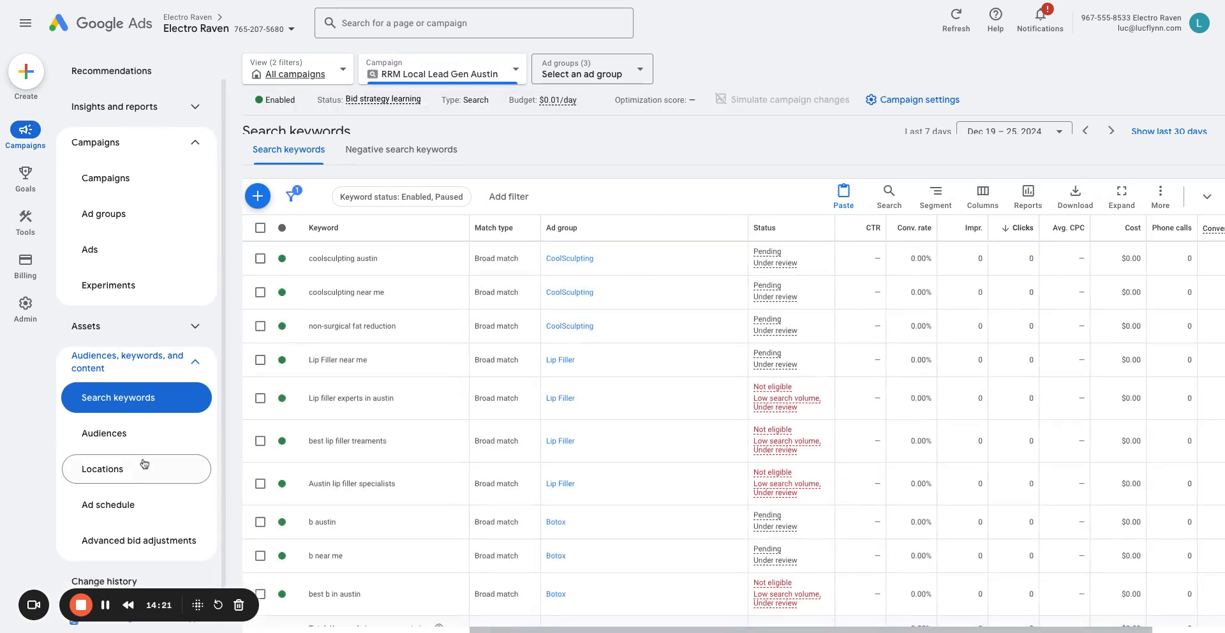
click(125, 482)
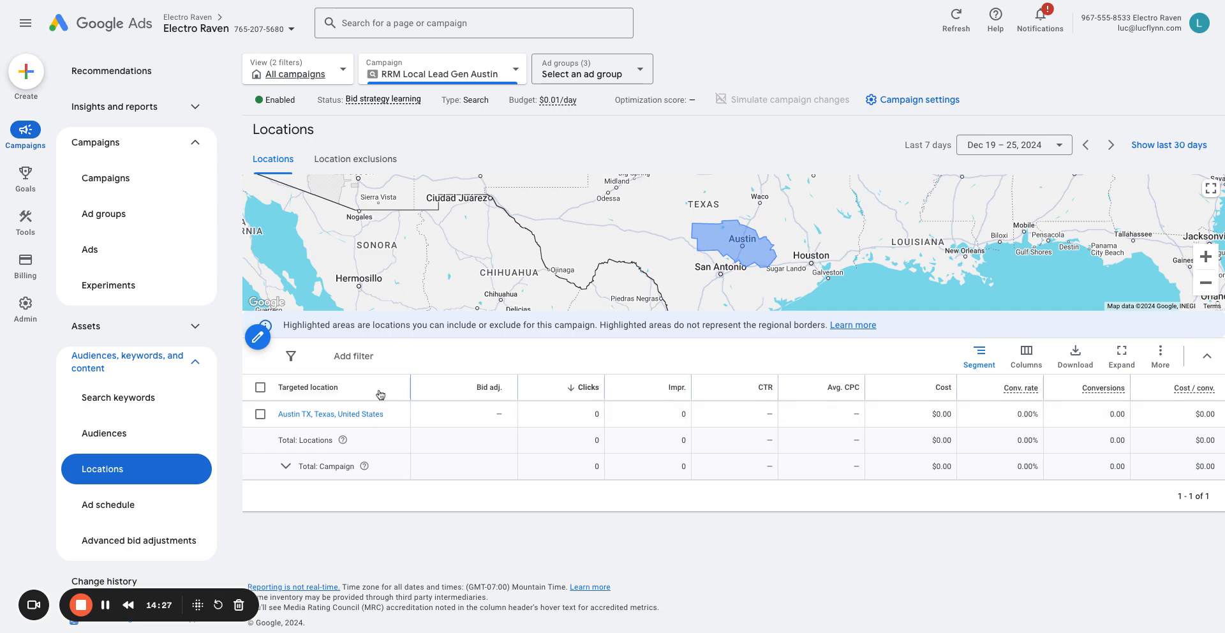
click(355, 159)
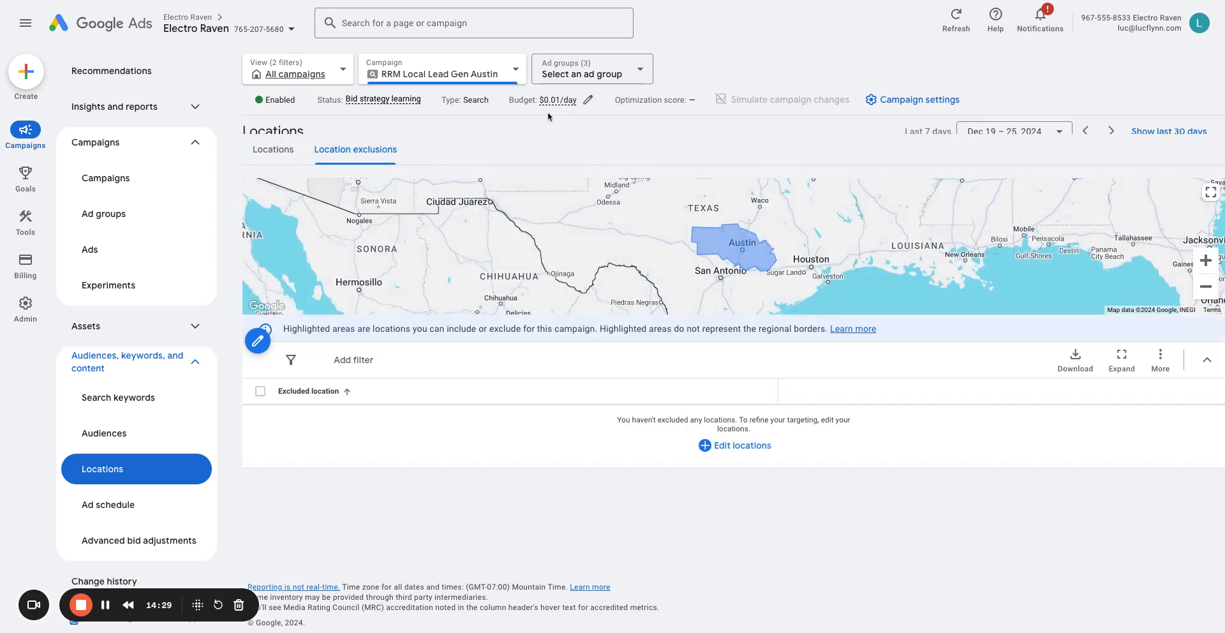
drag(614, 228, 557, 248)
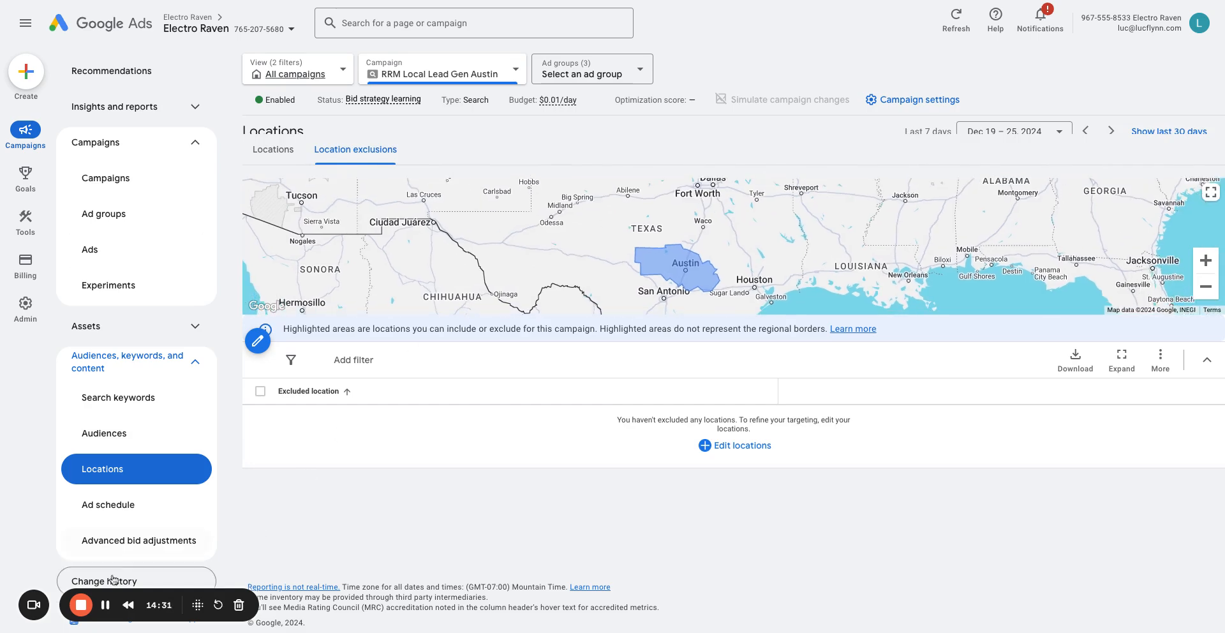
Step: Start editing the excluded locations in bulk mode and paste in the list of US states
click(731, 443)
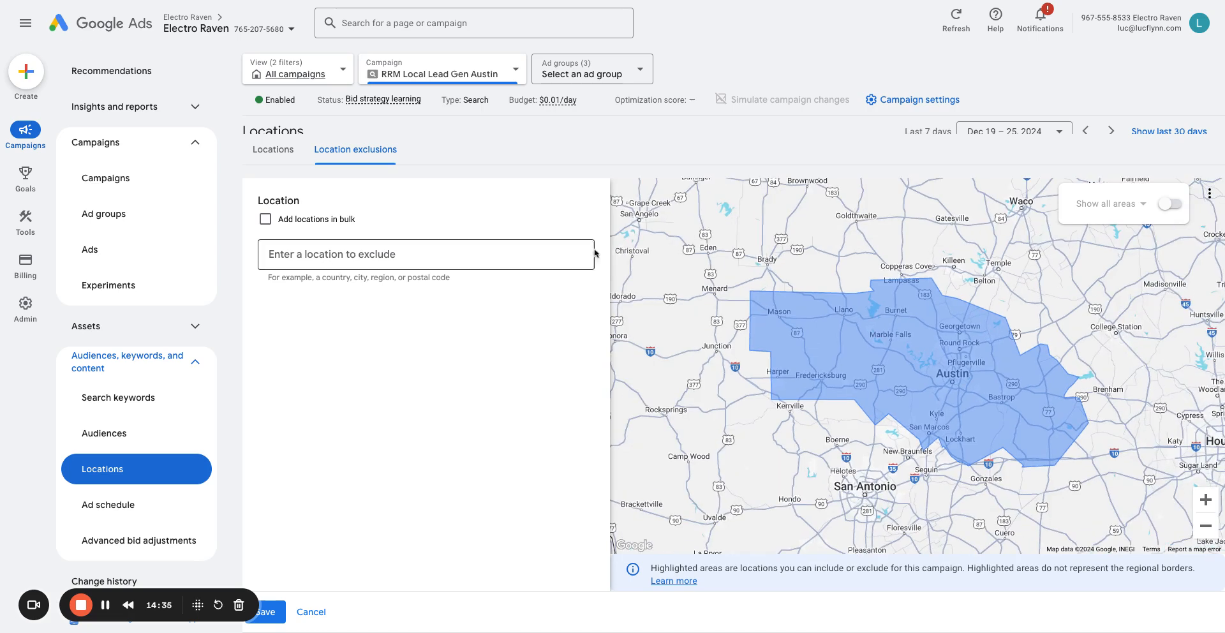
click(317, 219)
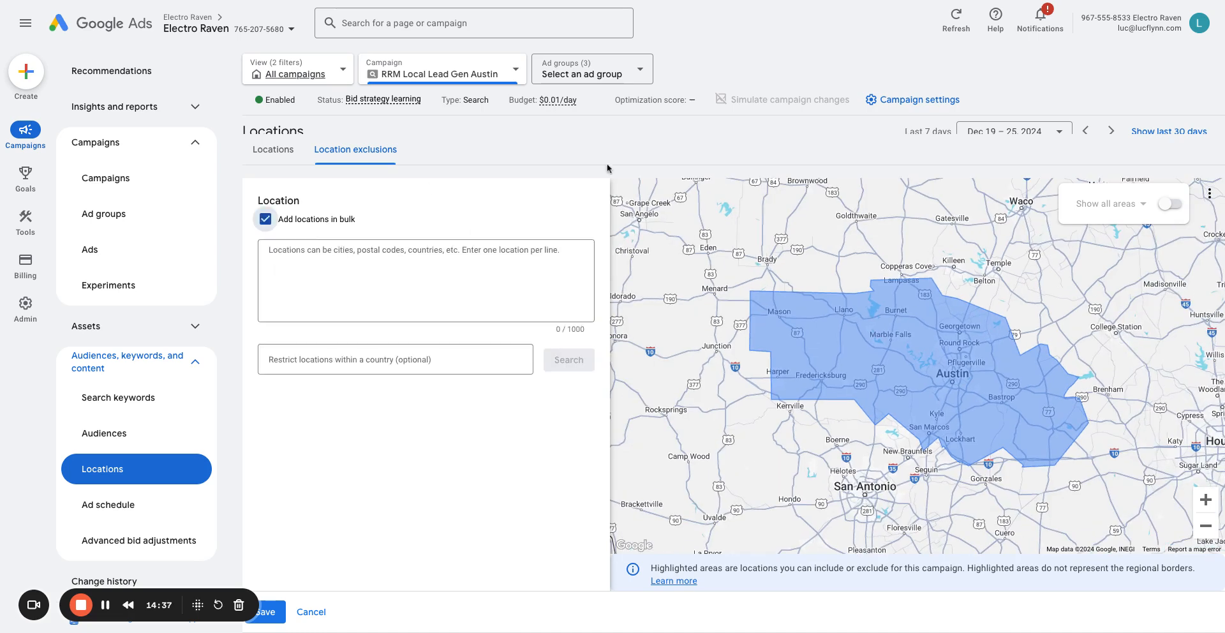
key(ctrl+v)
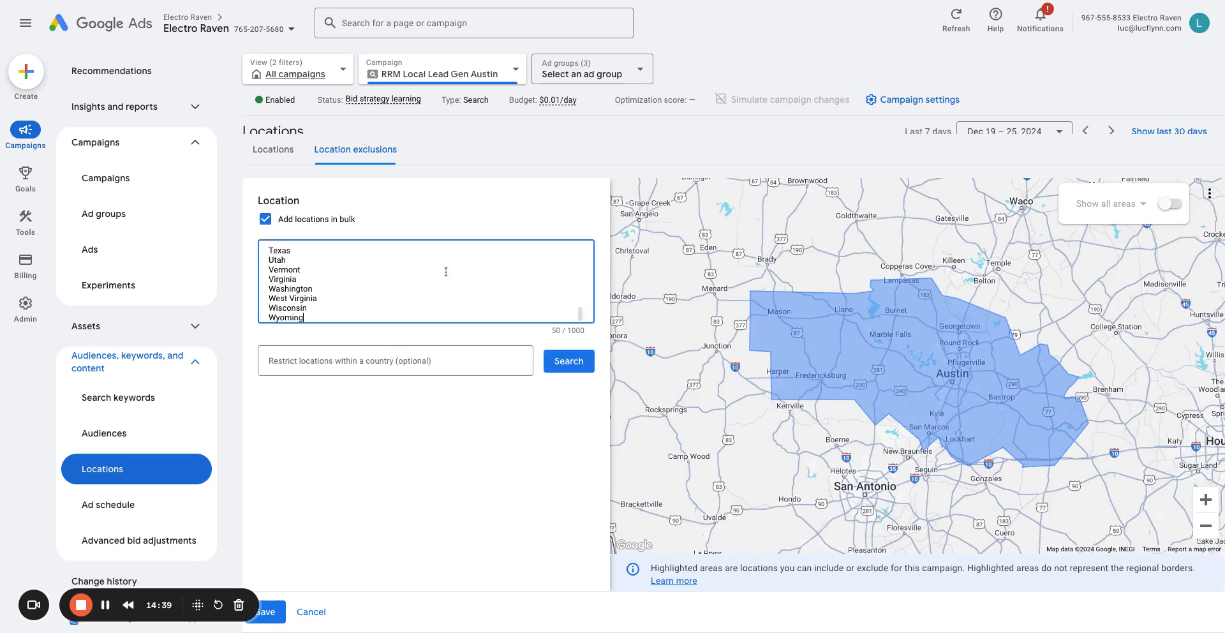
Step: Remove Texas from the bulk list, add the world's other countries to it, and search for the matching locations
scroll(339, 296, up, 3)
scroll(339, 296, down, 2)
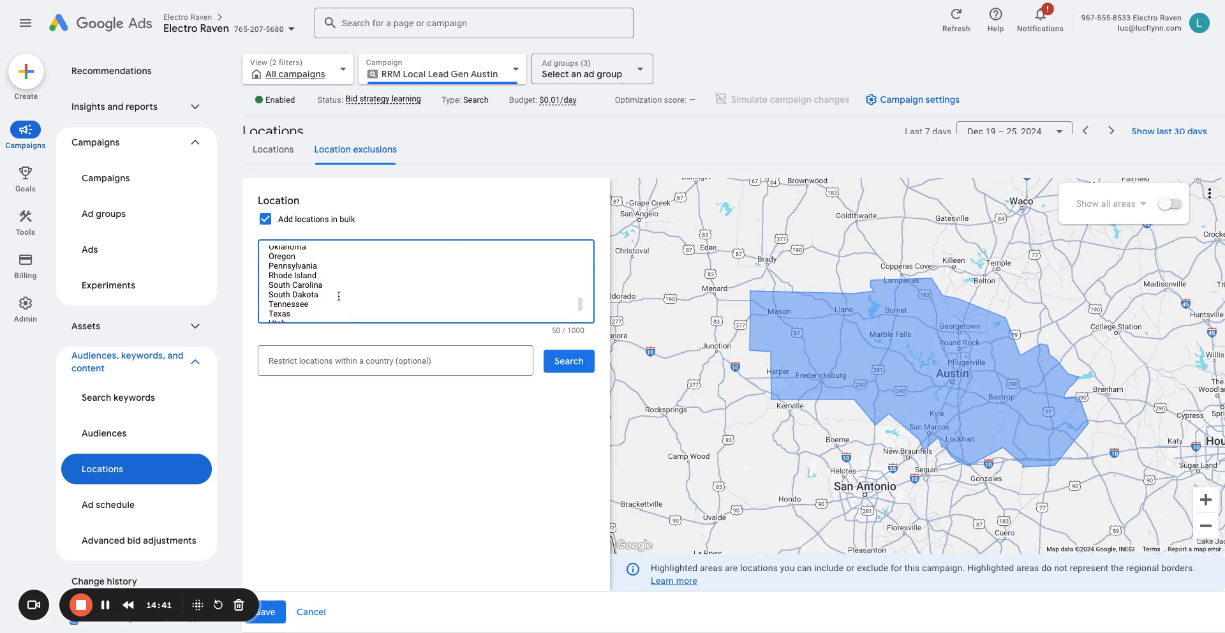
drag(292, 314, 291, 313)
click(294, 263)
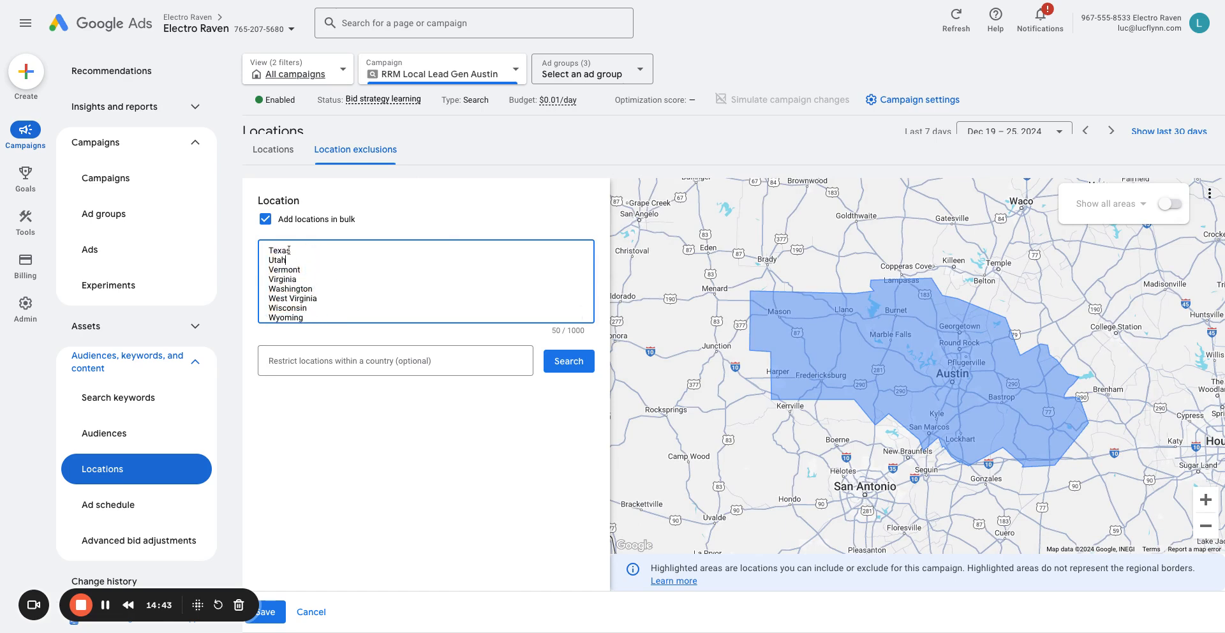
double_click(282, 251)
key(BackSpace)
key(BackSpace)
click(111, 608)
click(569, 360)
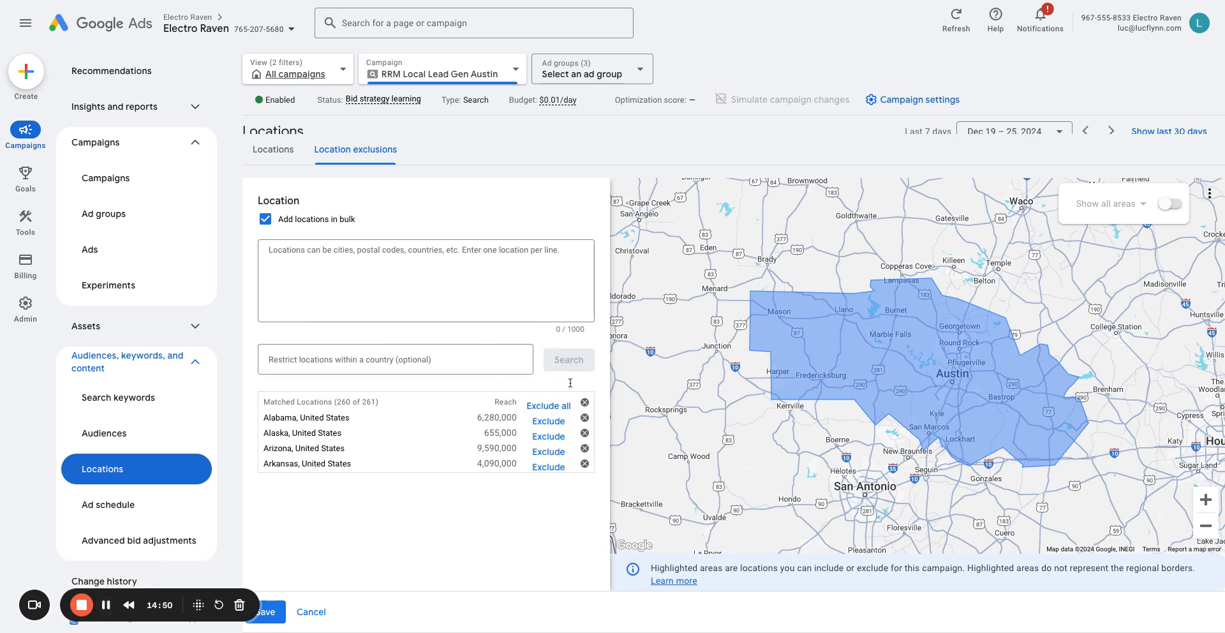
Step: Exclude all matched locations and inspect the area around Texas on the map
click(1206, 526)
click(1206, 525)
click(1206, 526)
click(1206, 526)
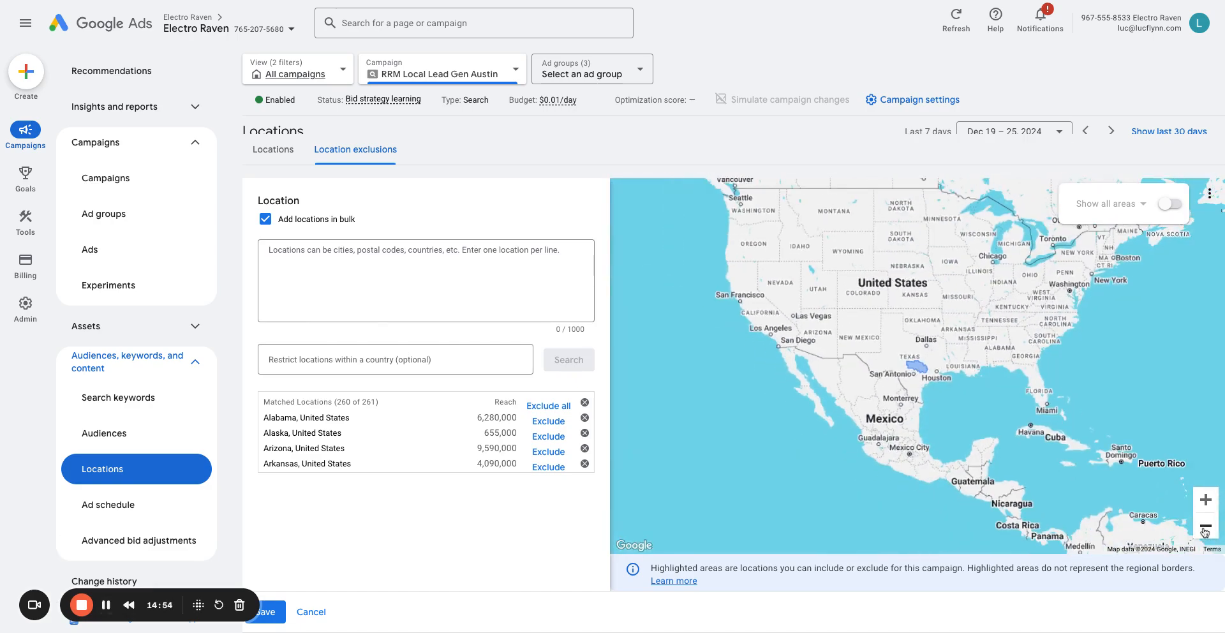
click(542, 410)
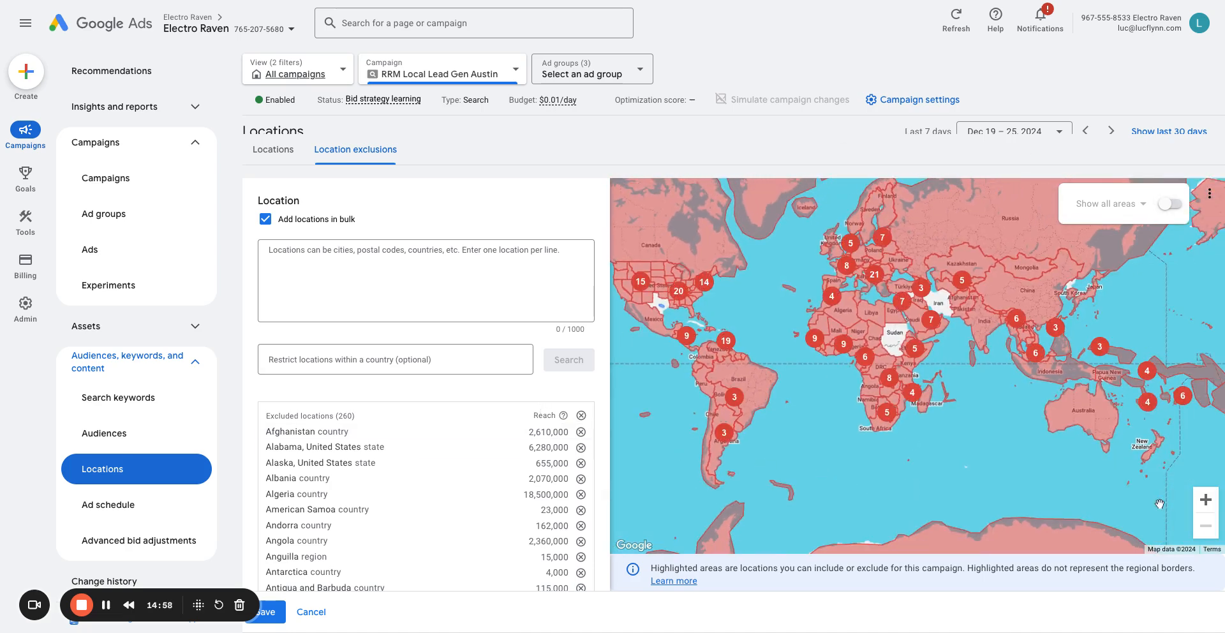
drag(776, 333, 988, 372)
scroll(794, 246, up, 5)
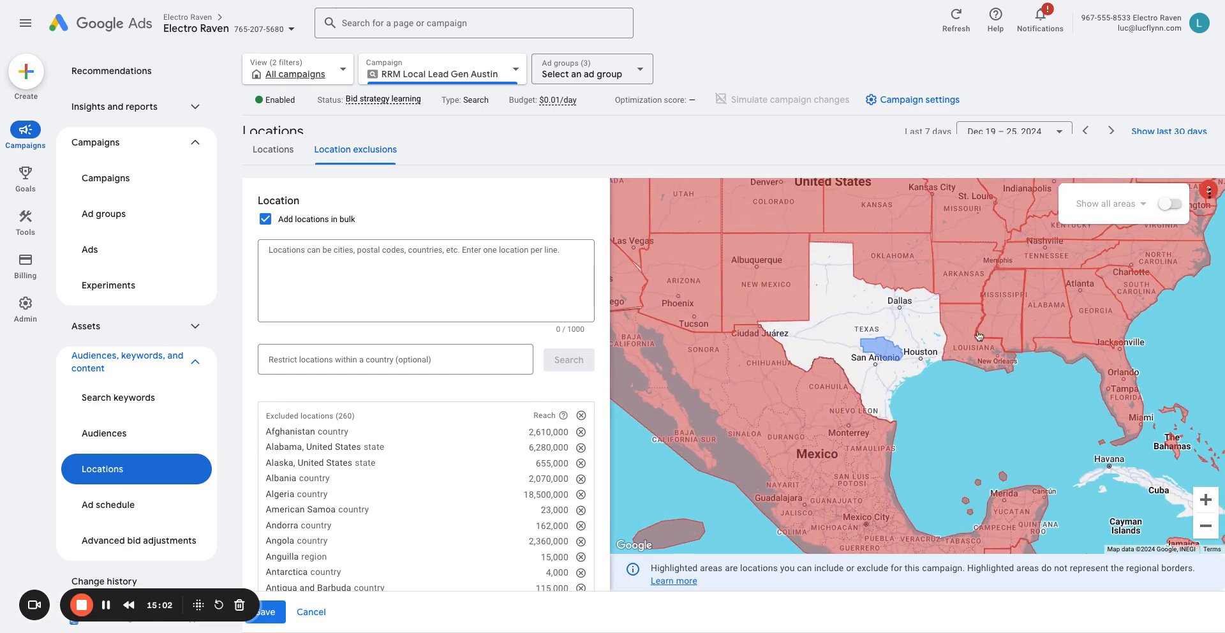
click(1206, 500)
drag(907, 350, 963, 399)
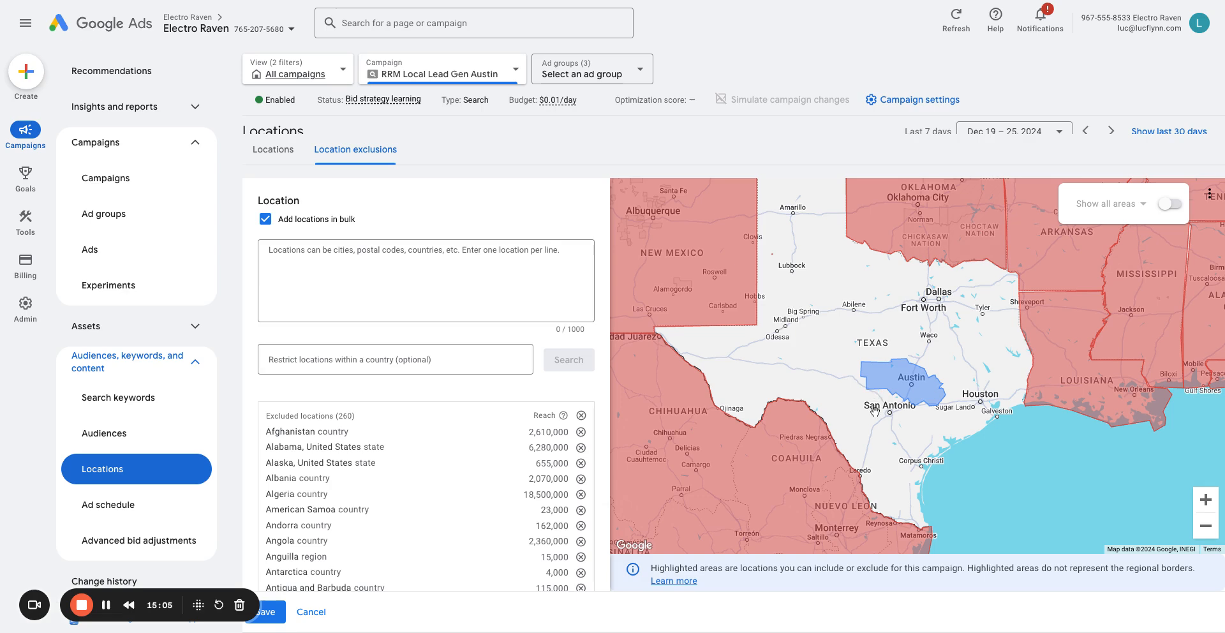
Step: Exclude "san antonio, texas", "houston, texas", "waco texas" and "fort worth texas" in bulk, and save the location exclusions
click(361, 266)
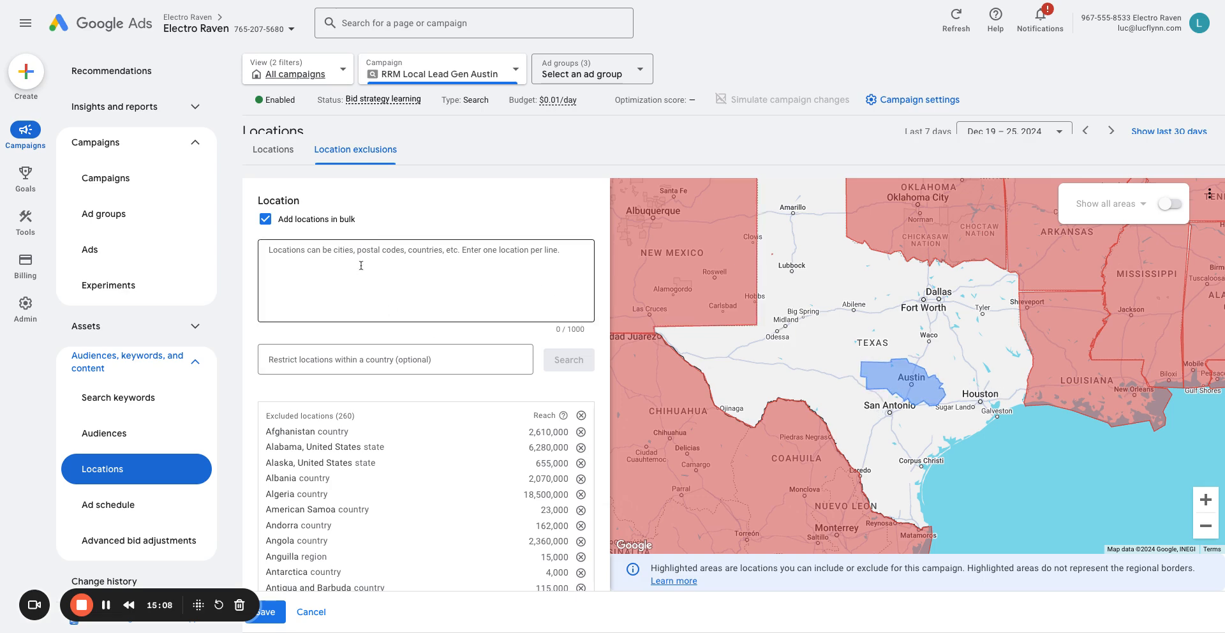
text(san antonio)
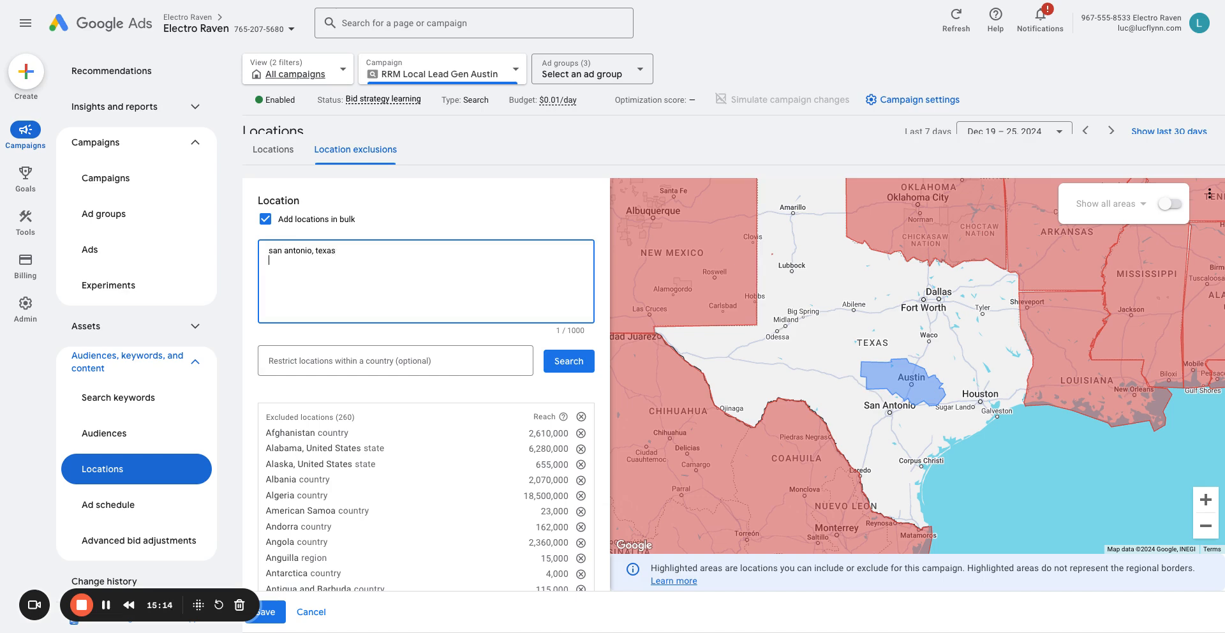
text(, texas)
key(Return)
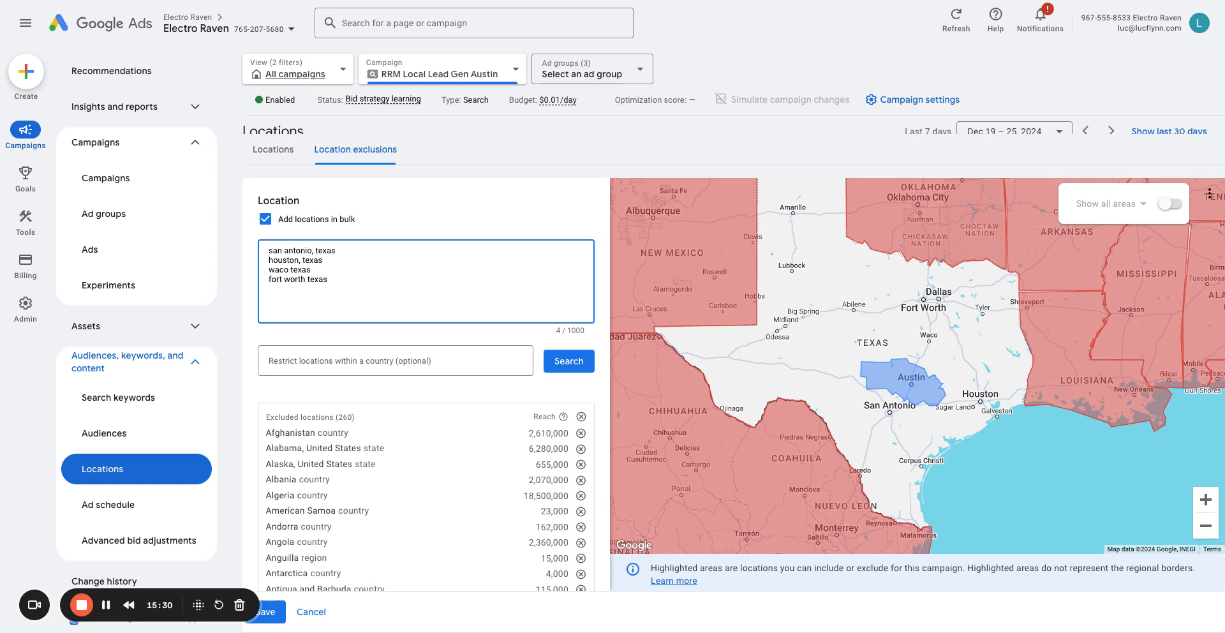
click(569, 361)
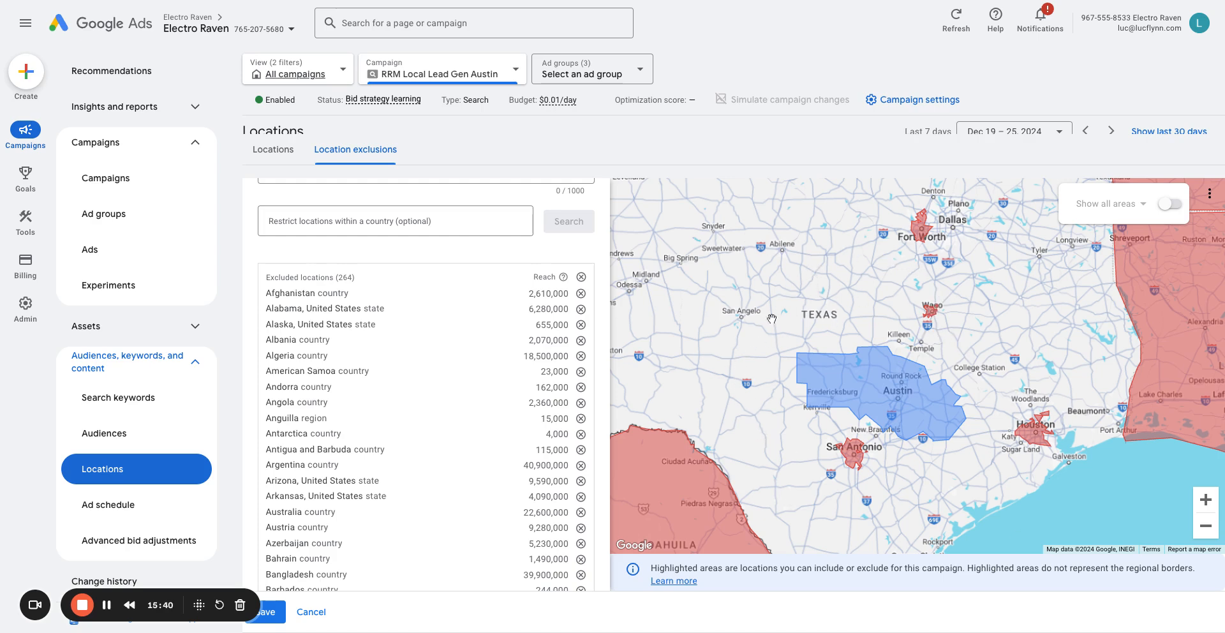
scroll(345, 498, down, 1)
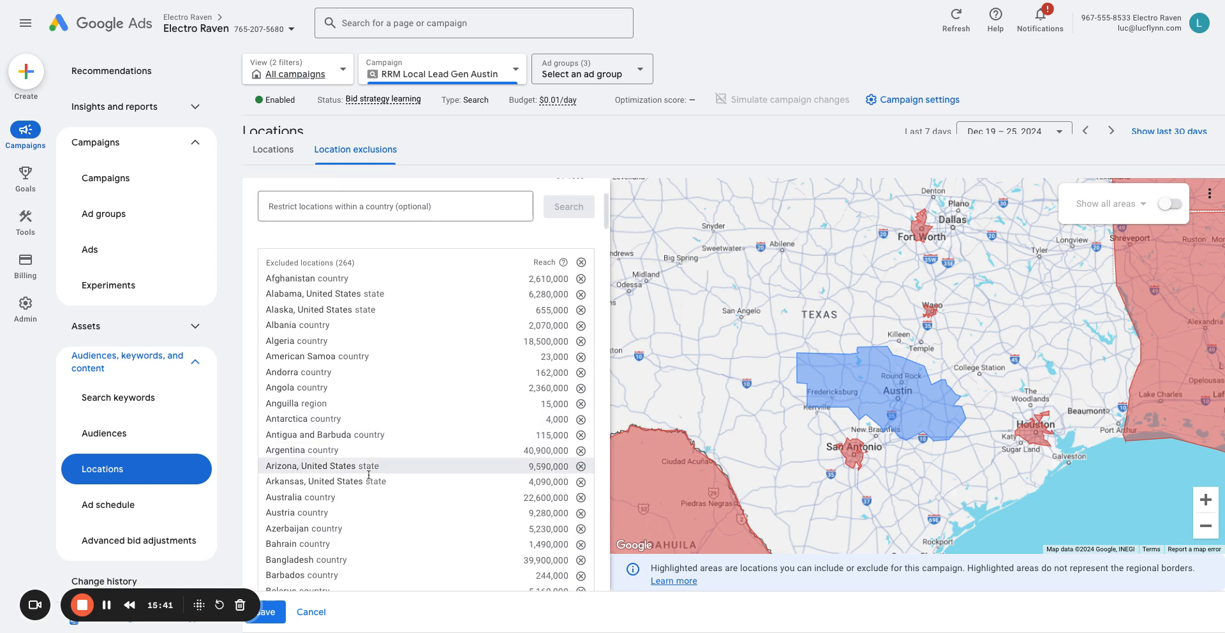
click(276, 618)
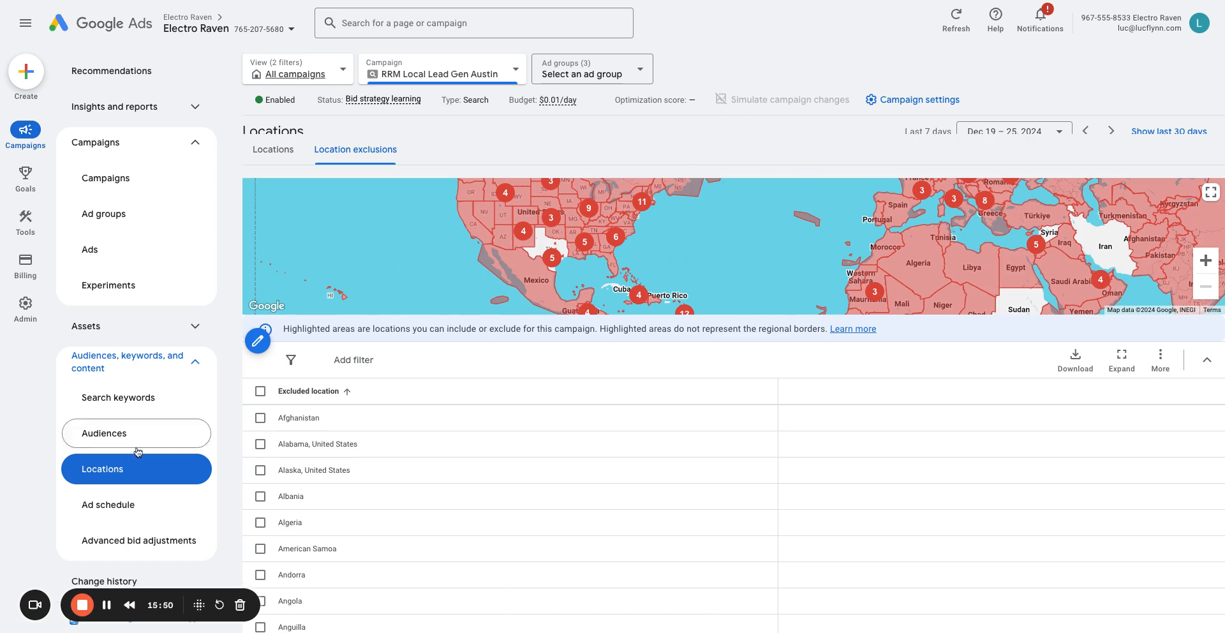
Step: Open the Lip Filler ad group's responsive search ad for editing and dismiss the chat assistant
click(107, 605)
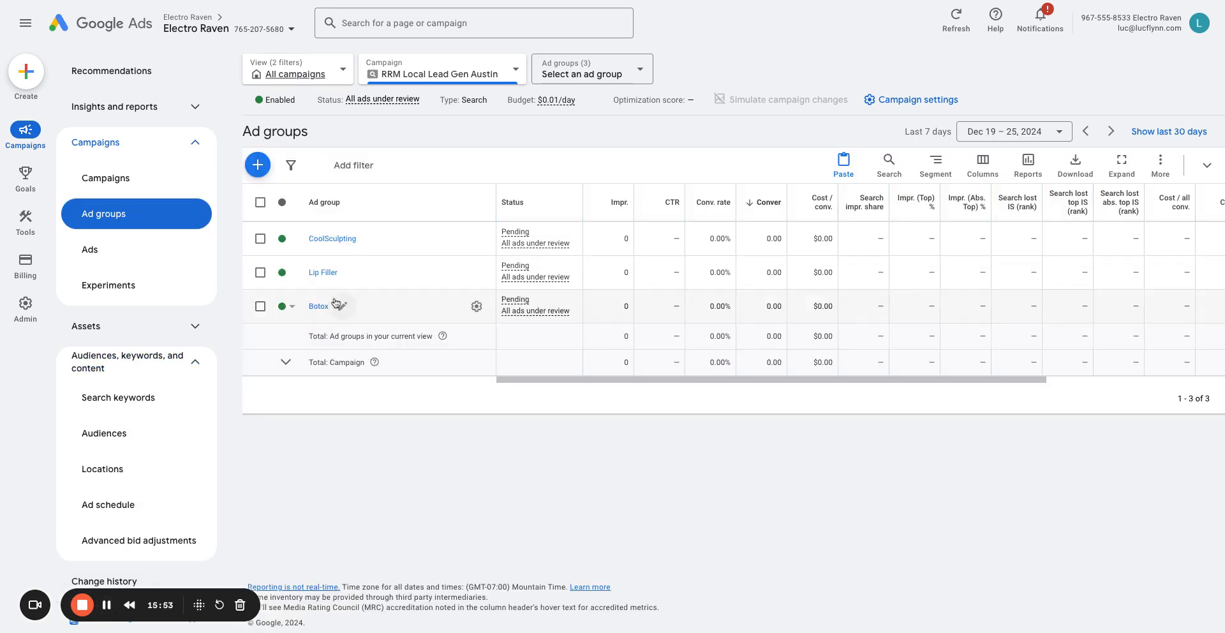
click(327, 275)
click(118, 283)
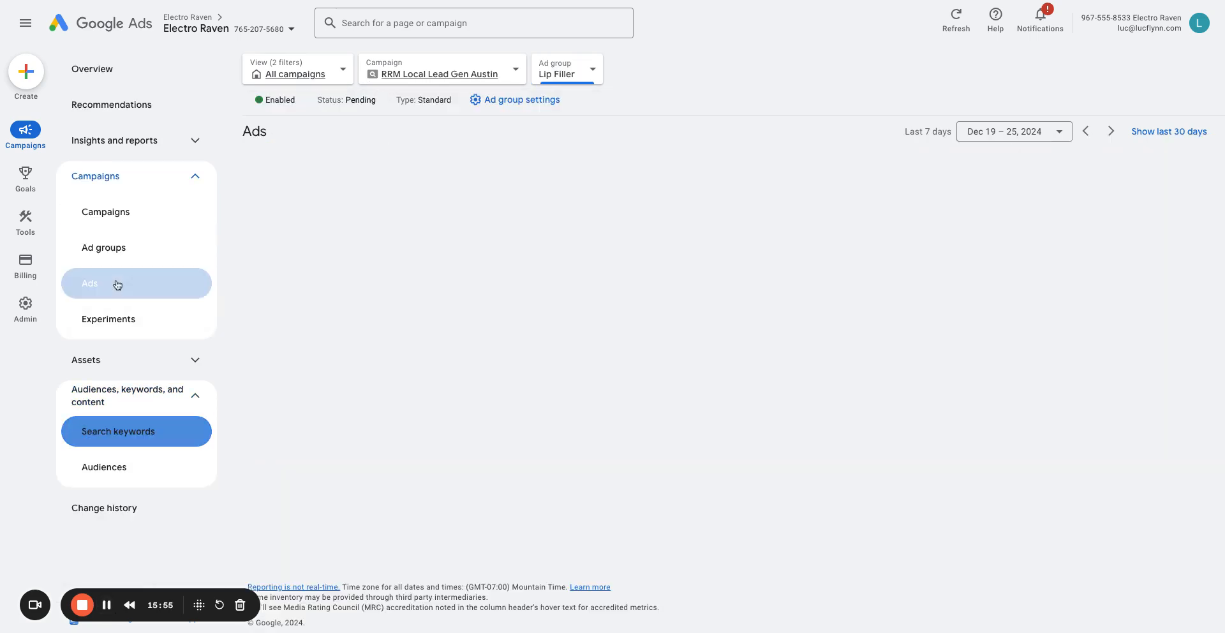
click(475, 255)
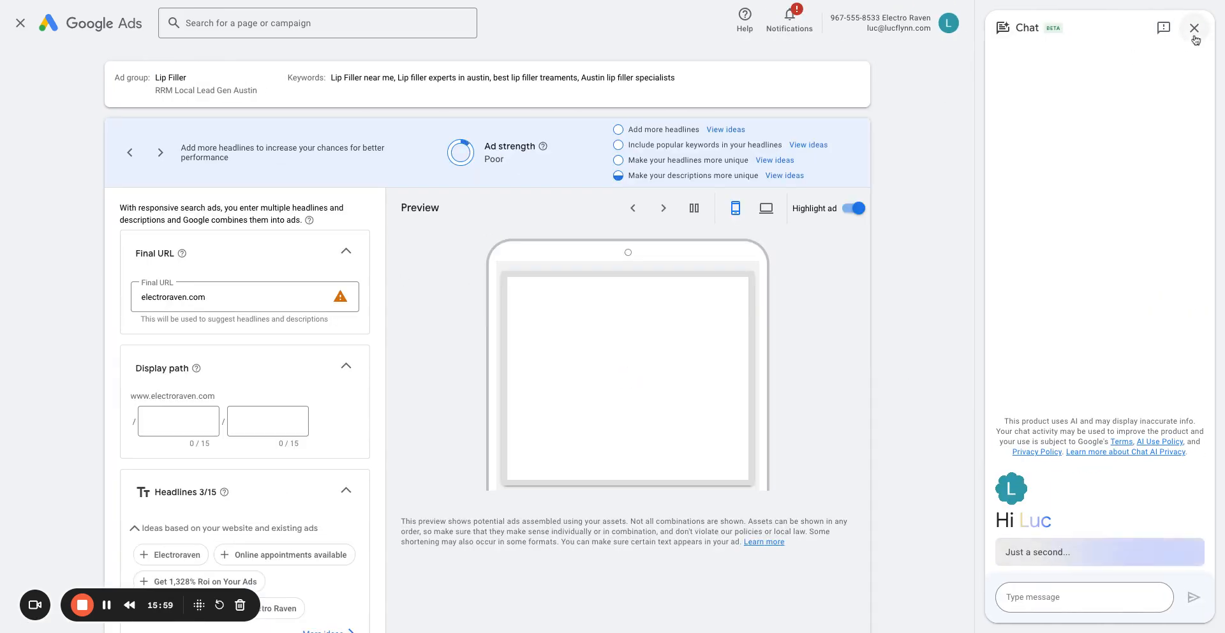
click(1194, 27)
Step: Change the ad's first headline to "Lip Filler Experts in Austin"
scroll(373, 488, down, 5)
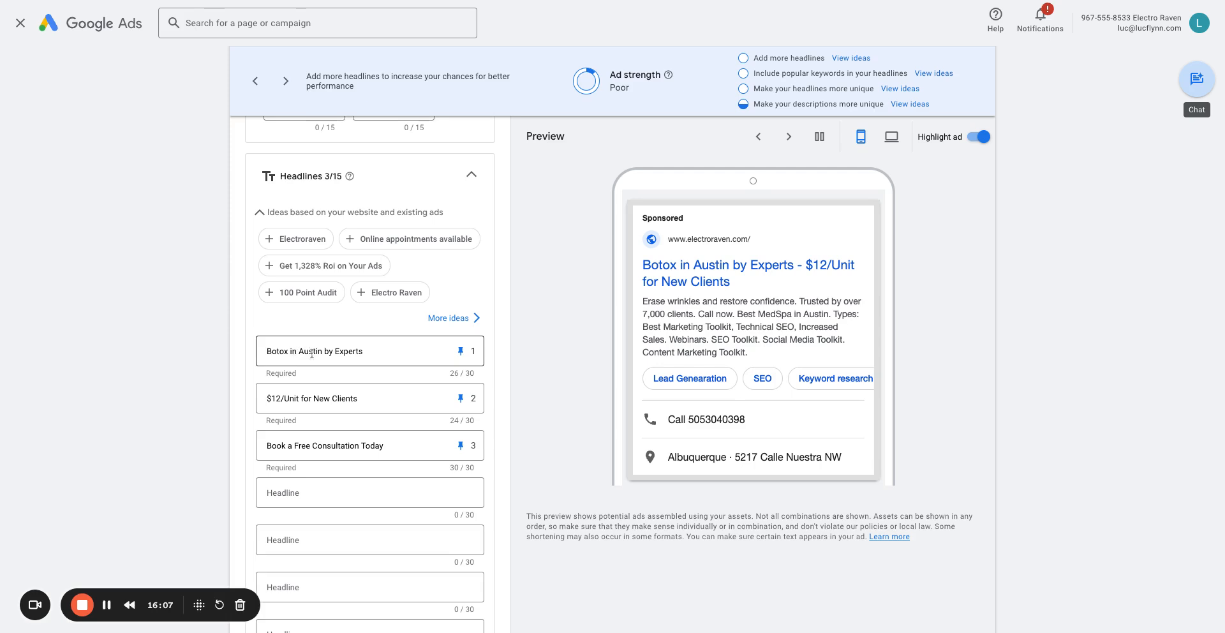
click(290, 351)
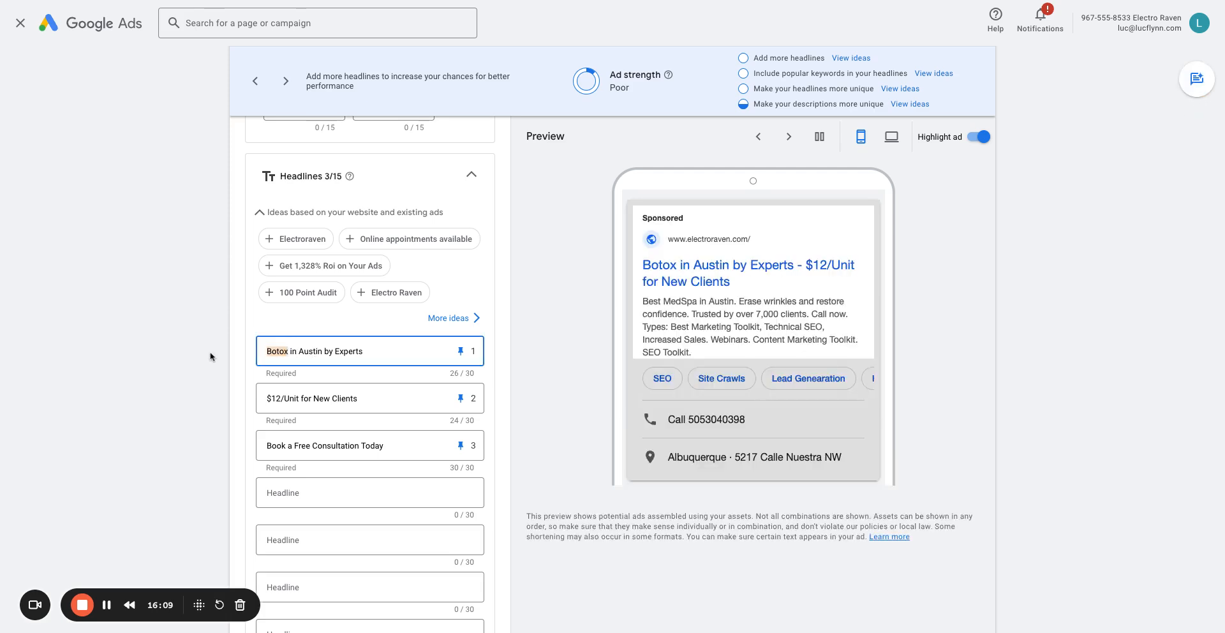
text(Lip Filler)
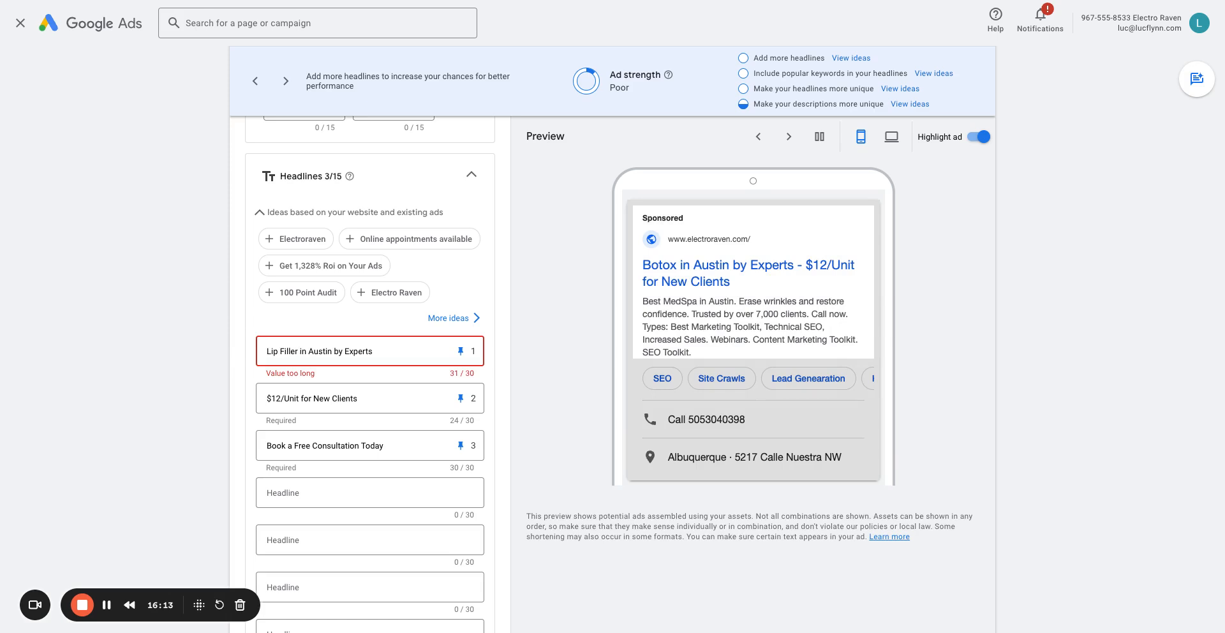
key(Delete)
key(Delete)
key(Delete)
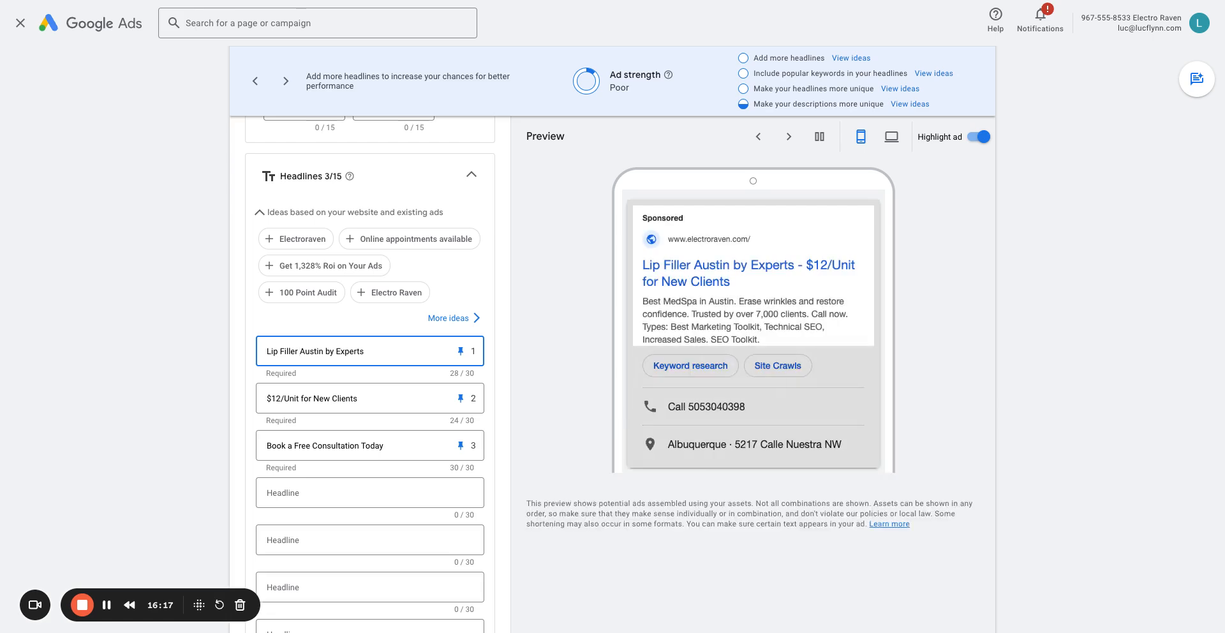
key(Delete)
key(Delete)
key(Delete)
key(Delete)
key(Delete)
key(Delete)
key(Delete)
key(Delete)
key(Delete)
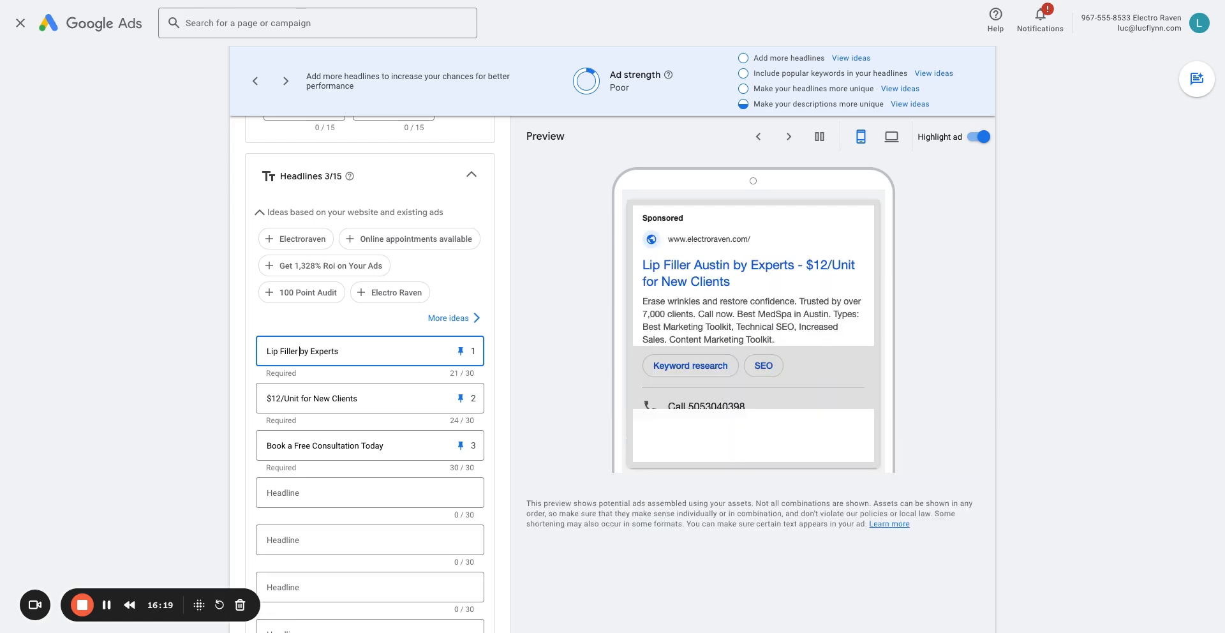
key(Delete)
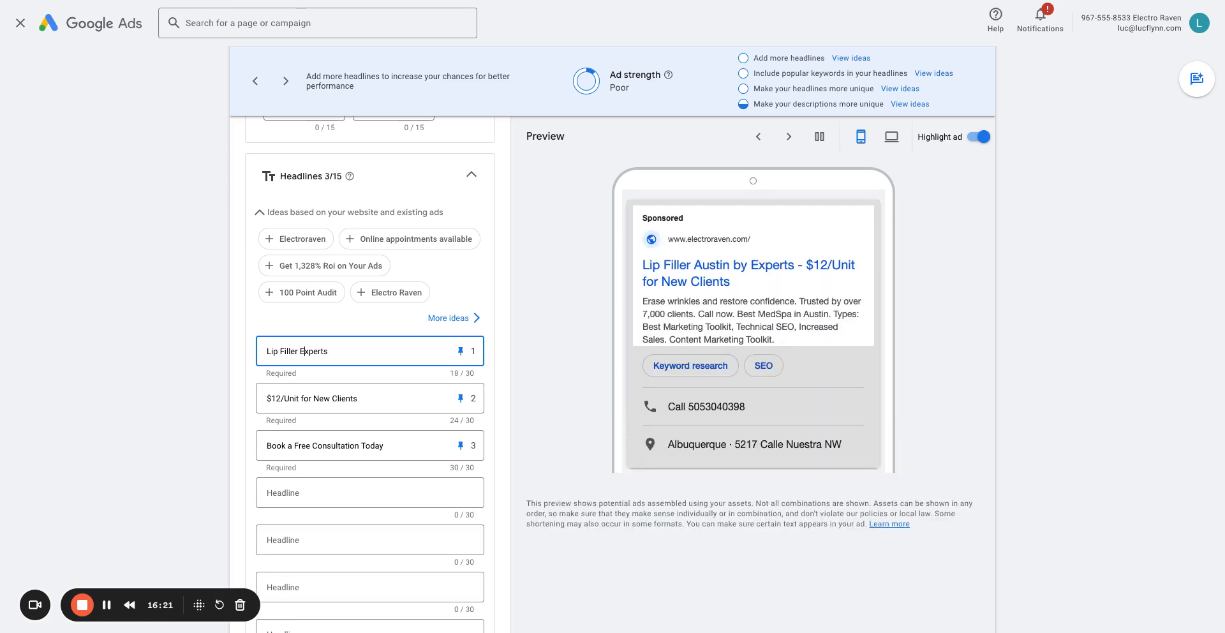
key(Right)
key(Right)
key(Right)
text(in A)
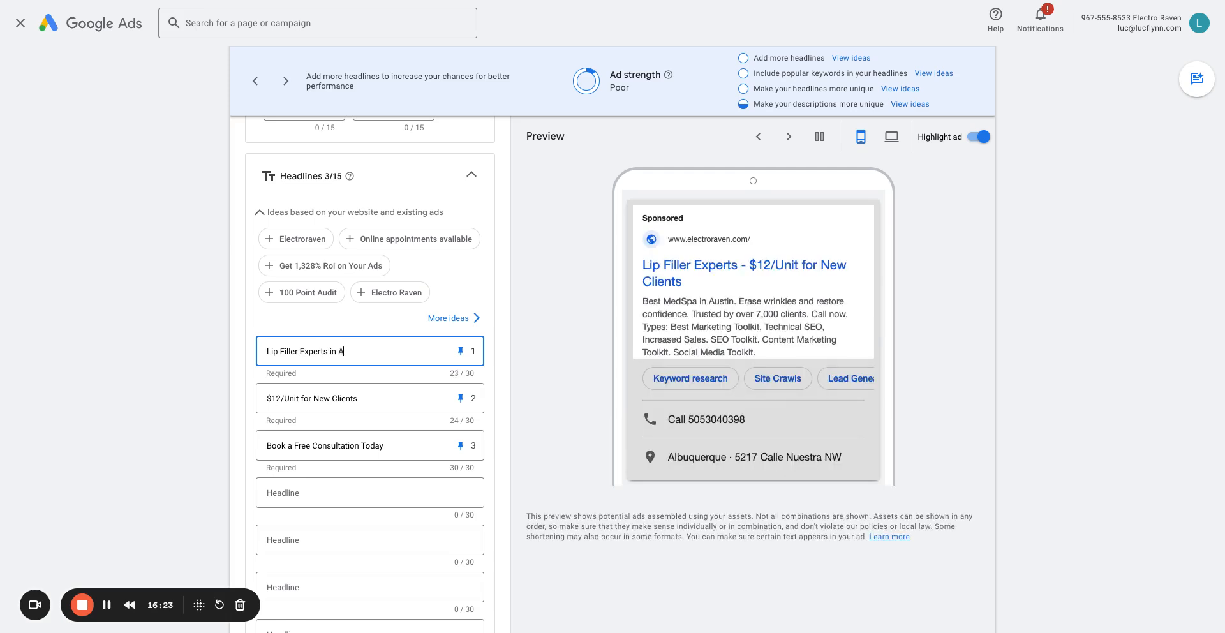
text(ustin)
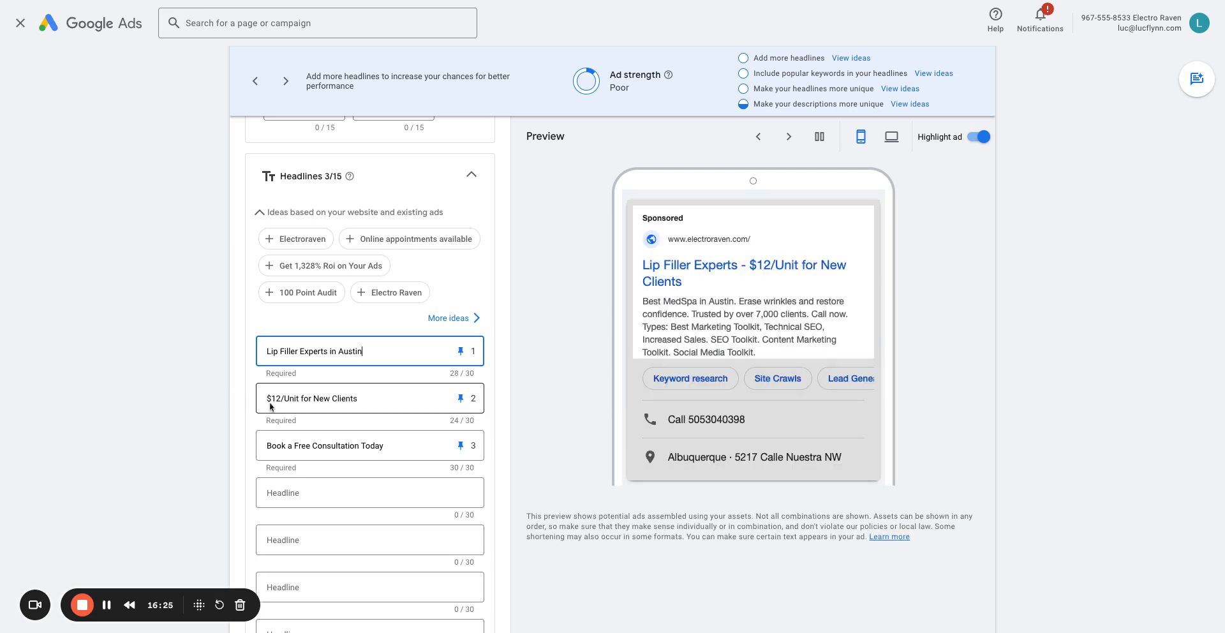
Step: Replace the ad's second headline with "Natural-looking Results"
click(361, 397)
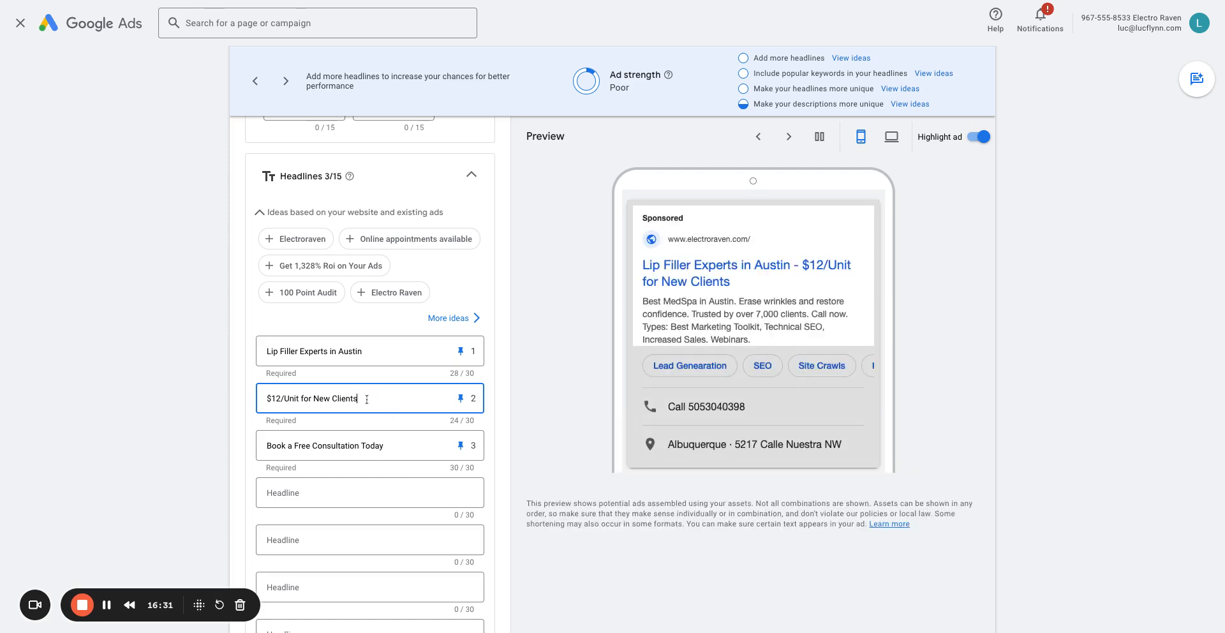
triple_click(369, 401)
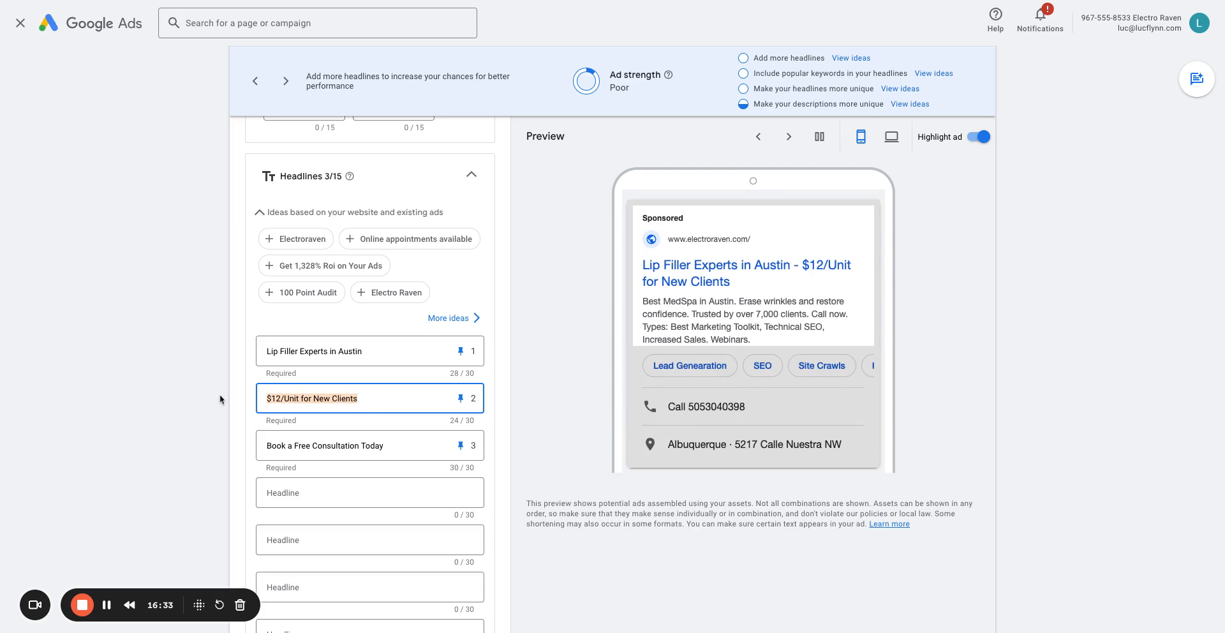
text(Nat)
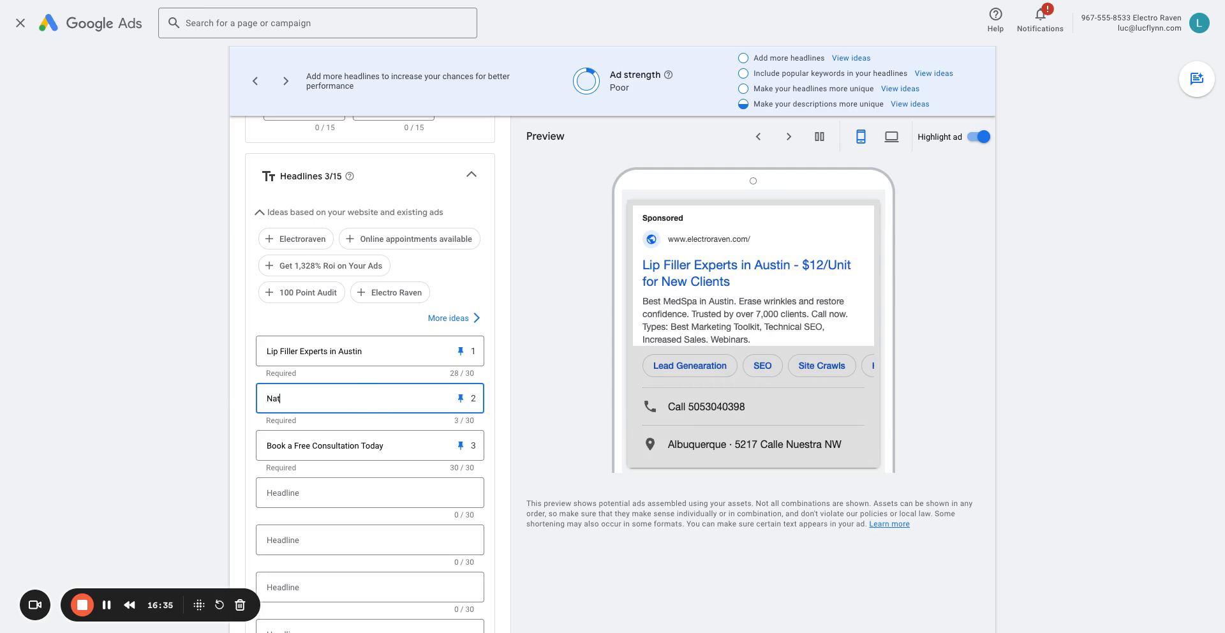
text(ural-looking Result)
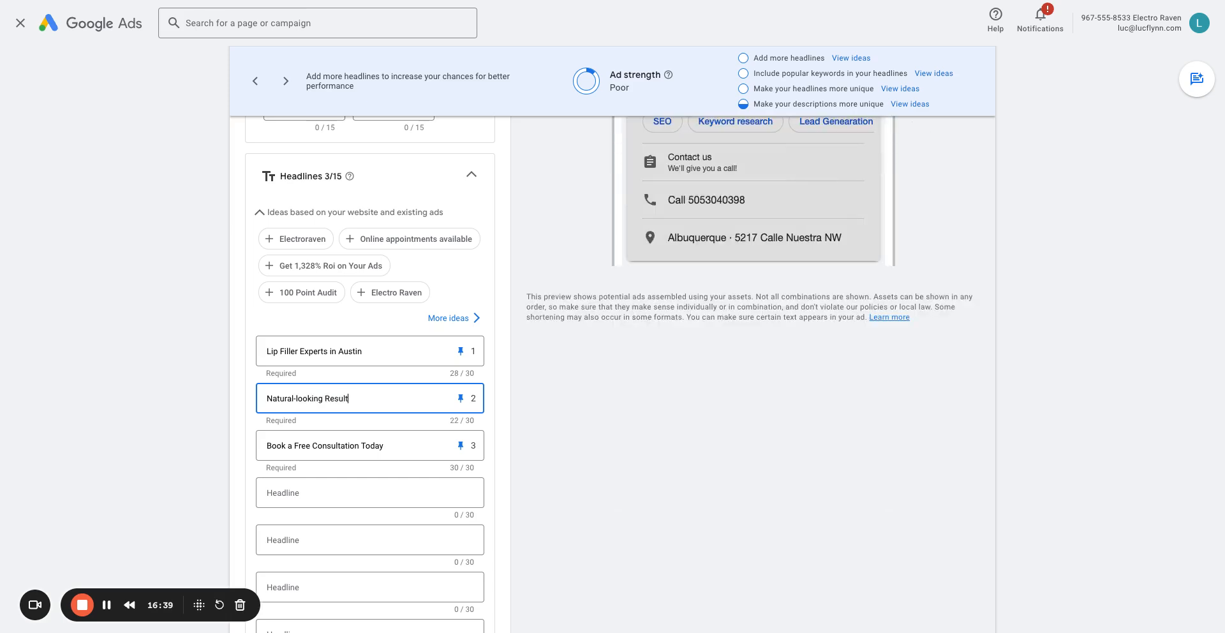
text(s, Always)
key(BackSpace)
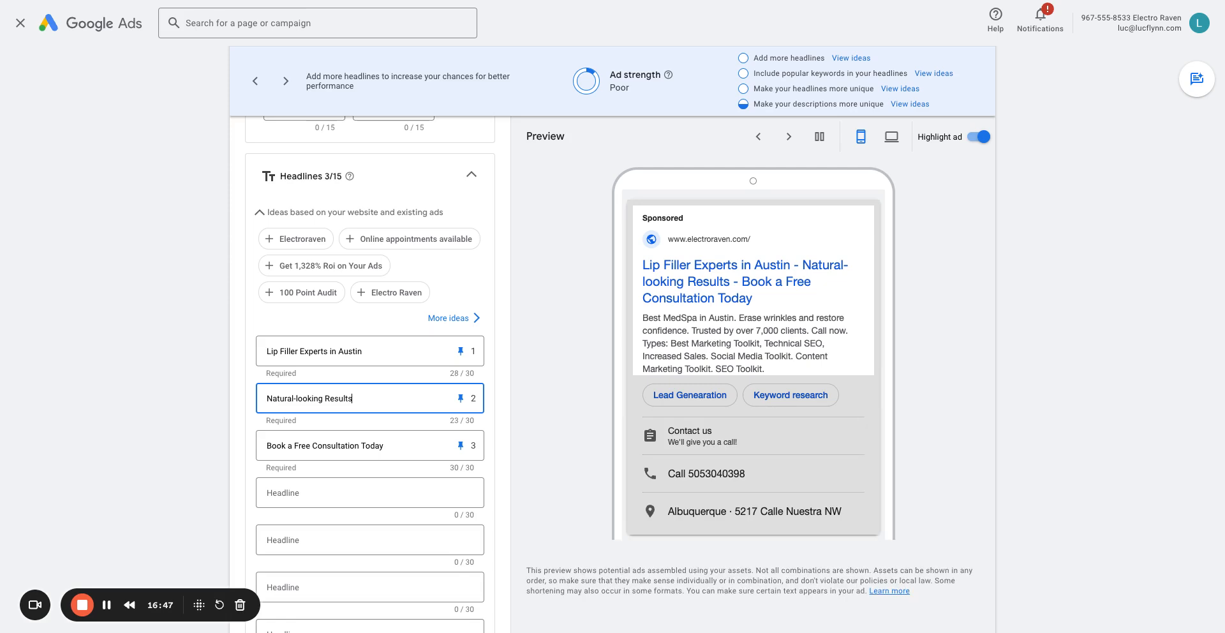
Step: Replace the ad's third headline with "1,000+ Procedures Done"
triple_click(315, 447)
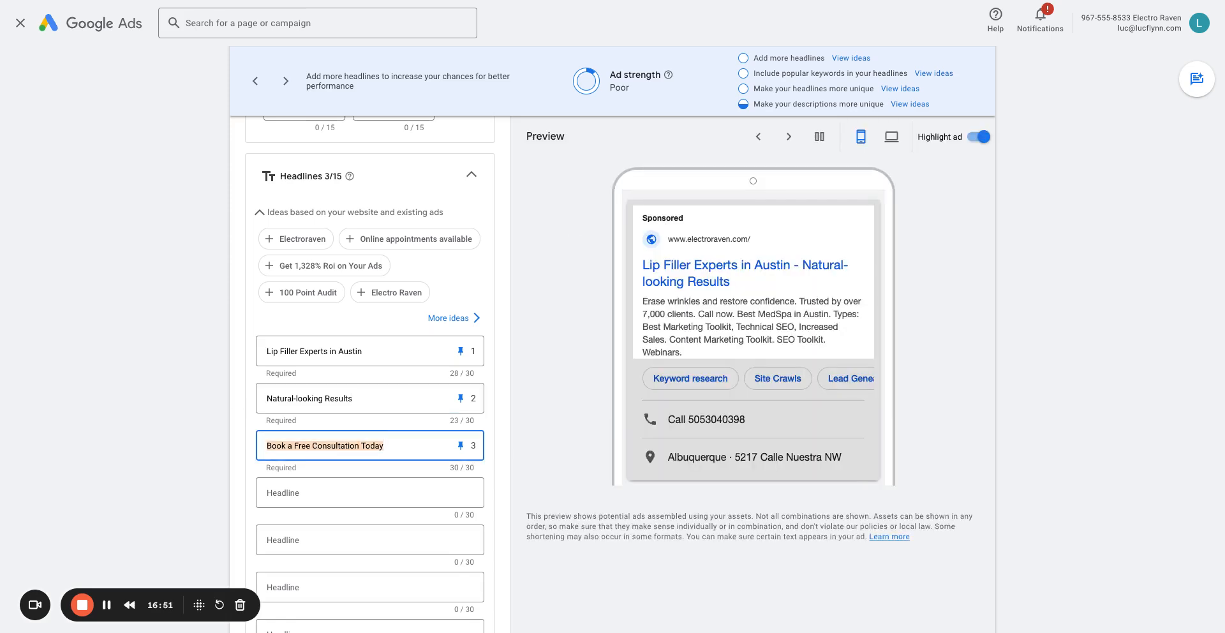
text(1,000+ Procedures)
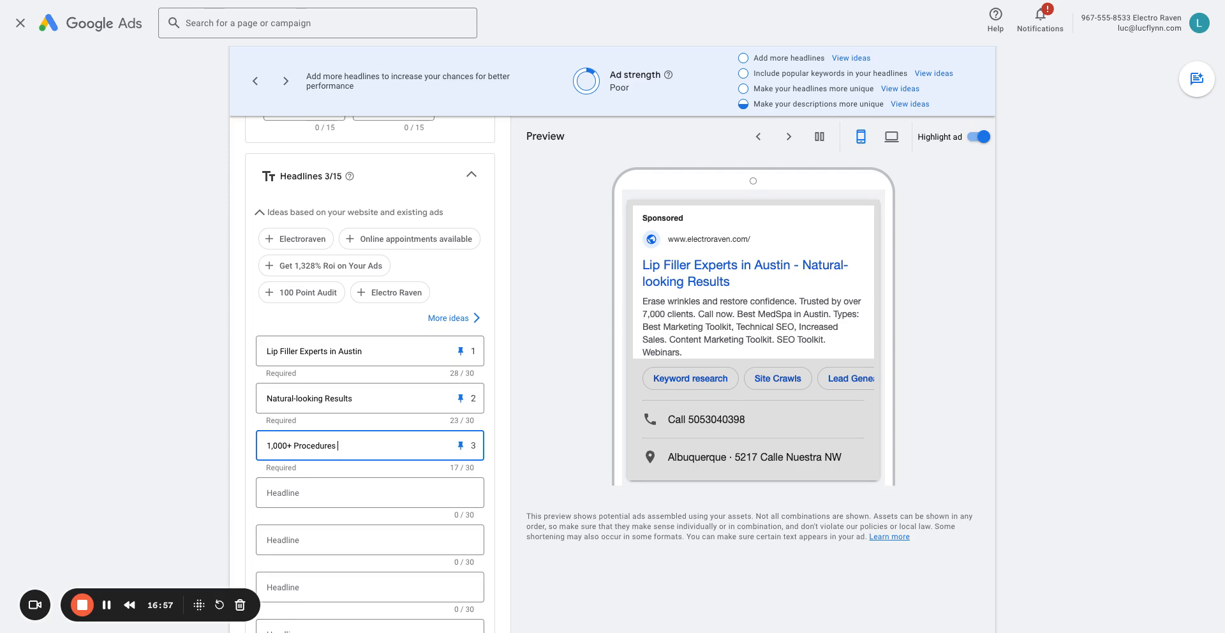
text(Done)
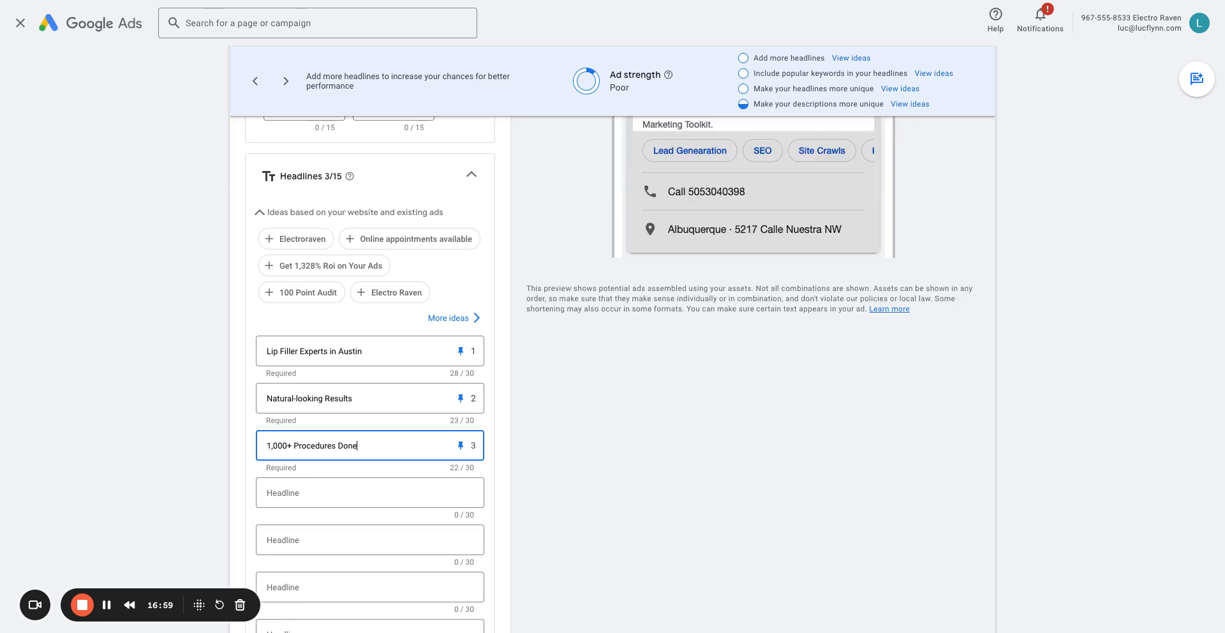
Step: Extend the Lip Filler ad's third headline to "1,000+ Procedures Done by MD"
text( by MD)
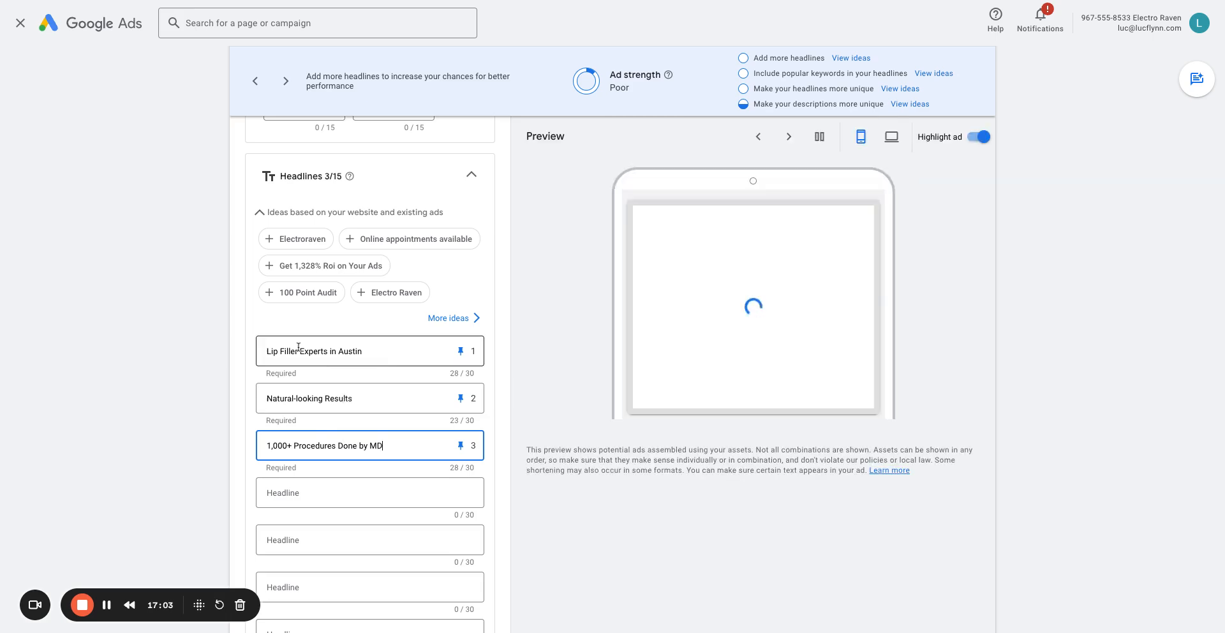
Step: Review the wording of the three pinned headlines in the Lip Filler ad
drag(268, 351, 398, 354)
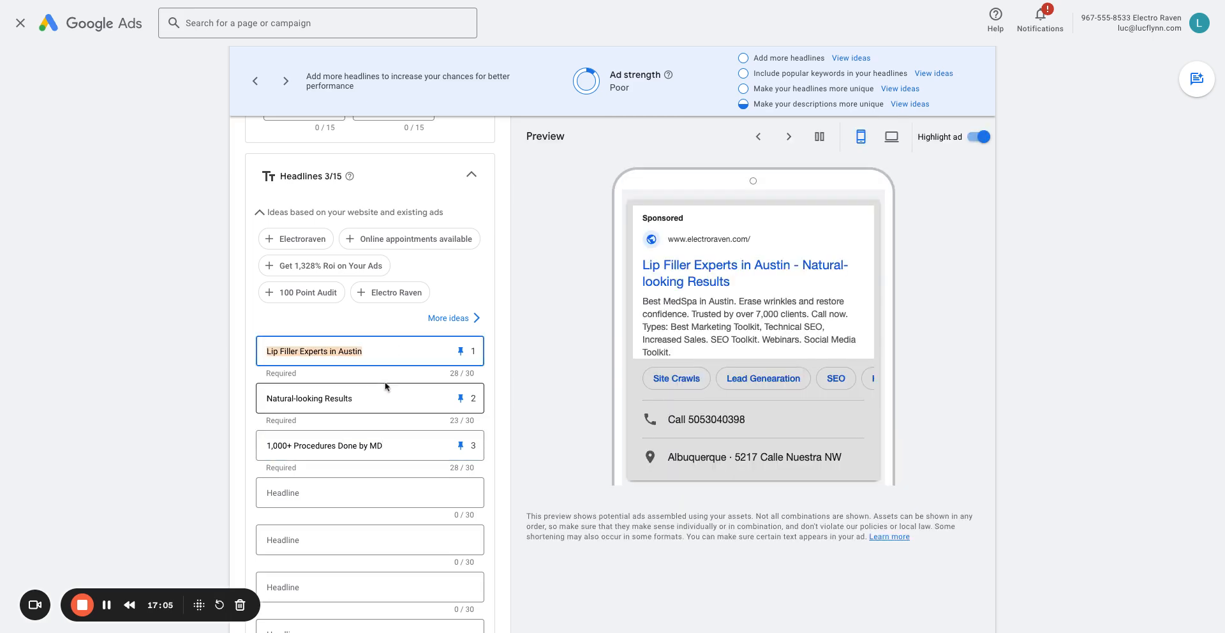
drag(360, 399, 231, 409)
click(315, 449)
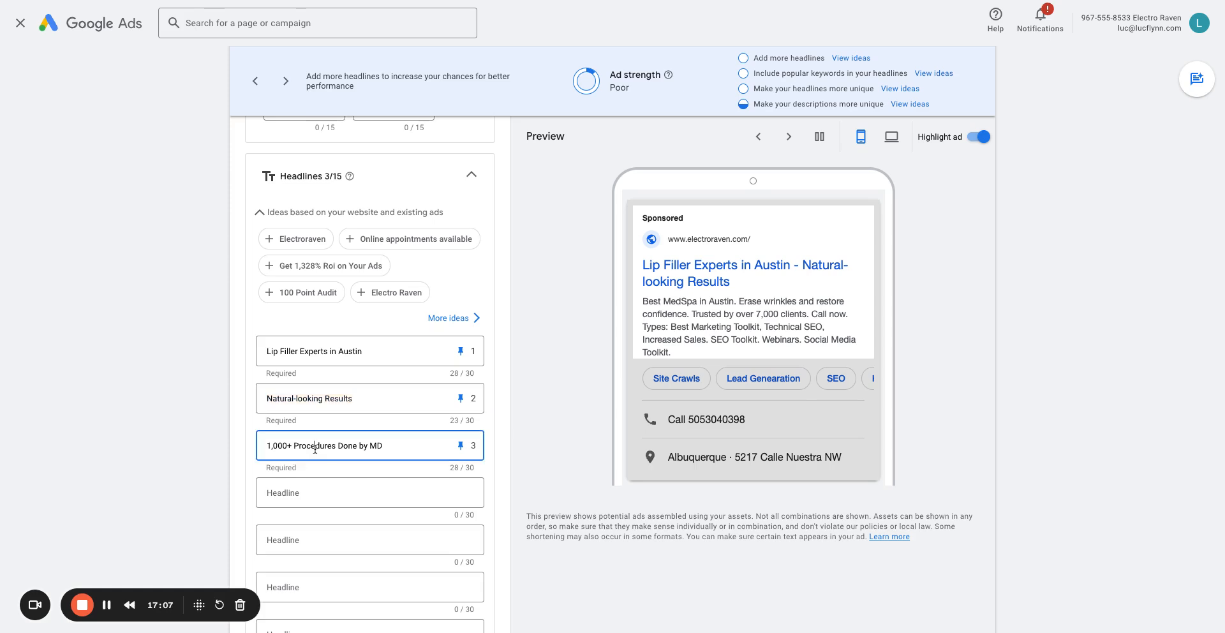
drag(265, 447, 495, 458)
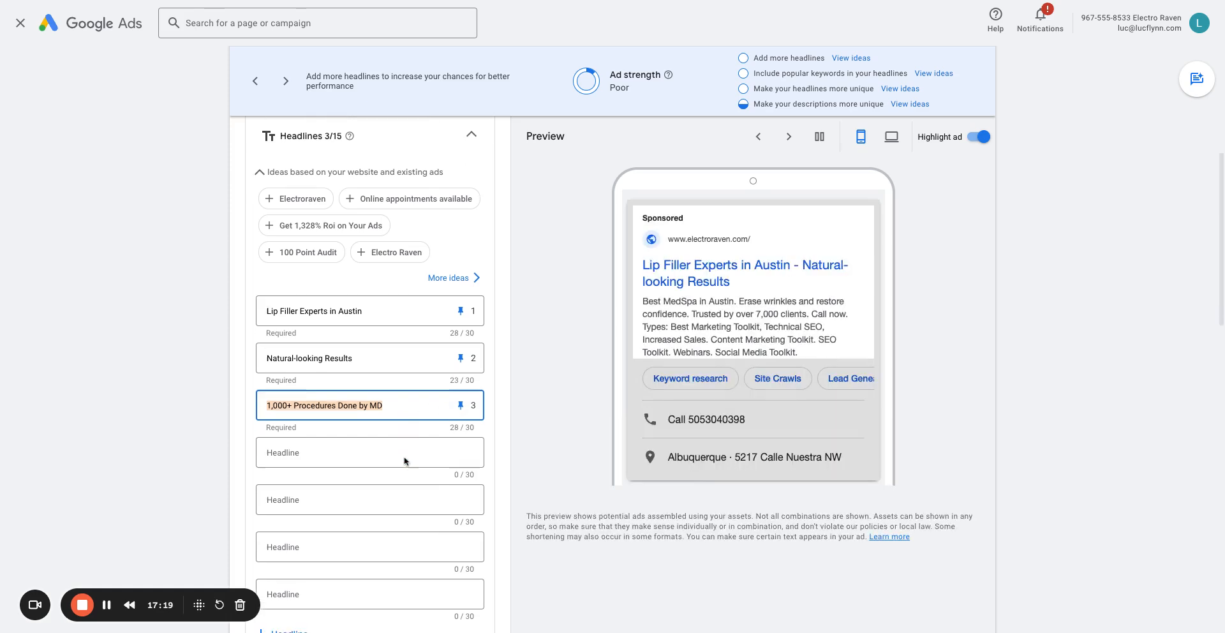
scroll(404, 459, down, 5)
scroll(393, 458, up, 4)
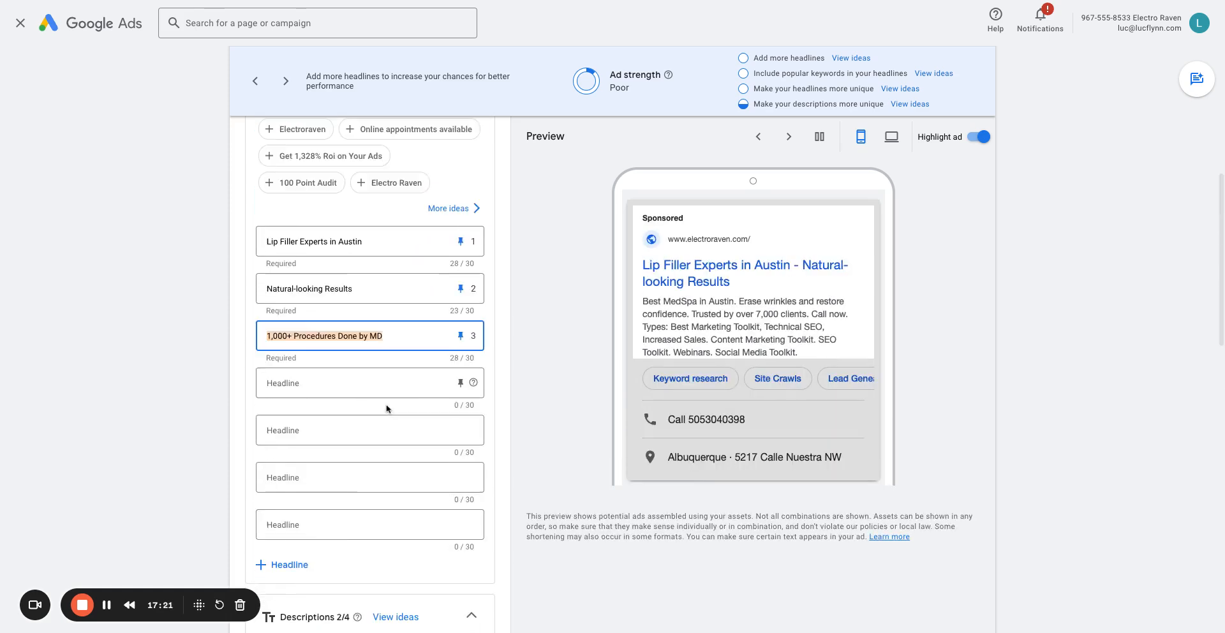
triple_click(299, 336)
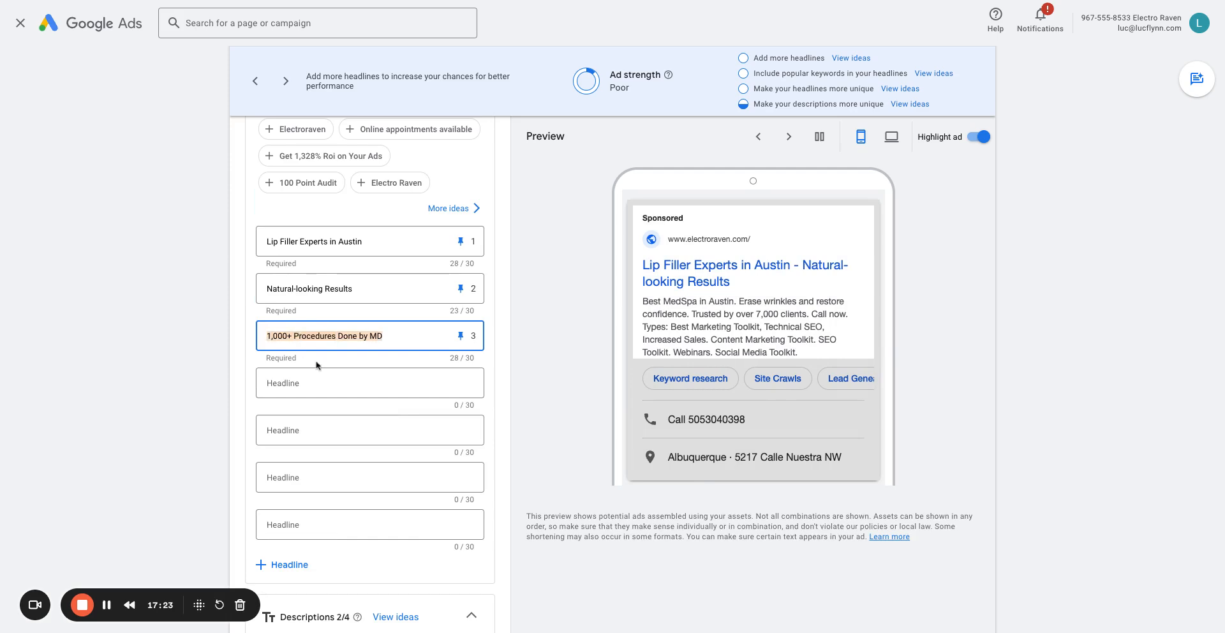
click(271, 336)
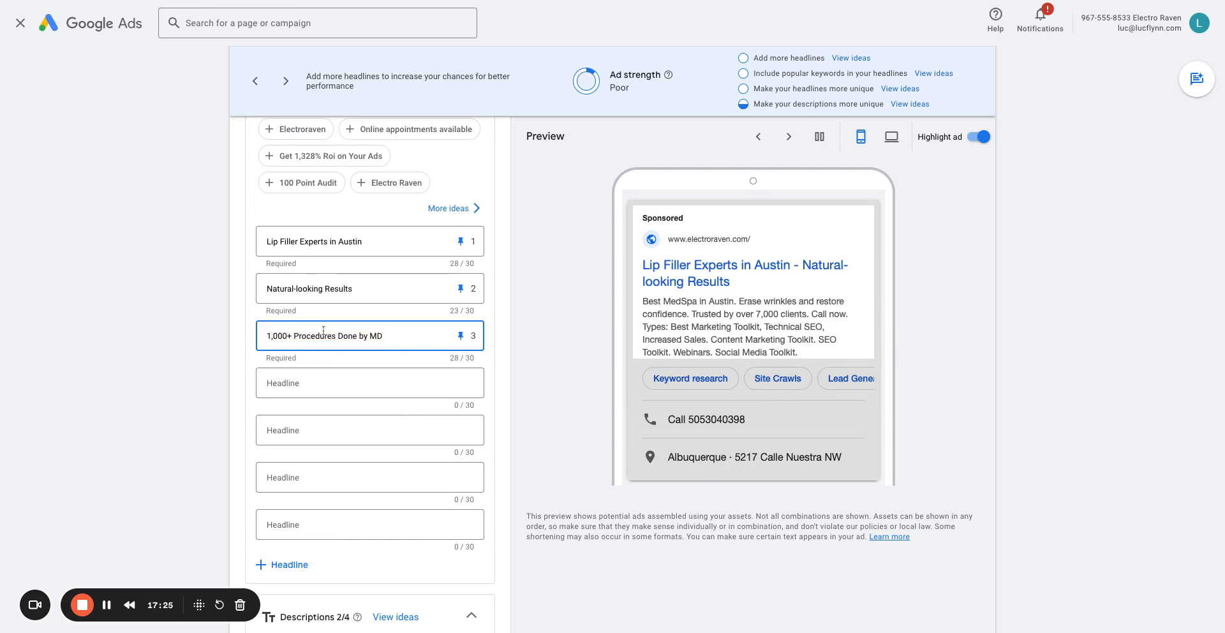
text(0)
key(BackSpace)
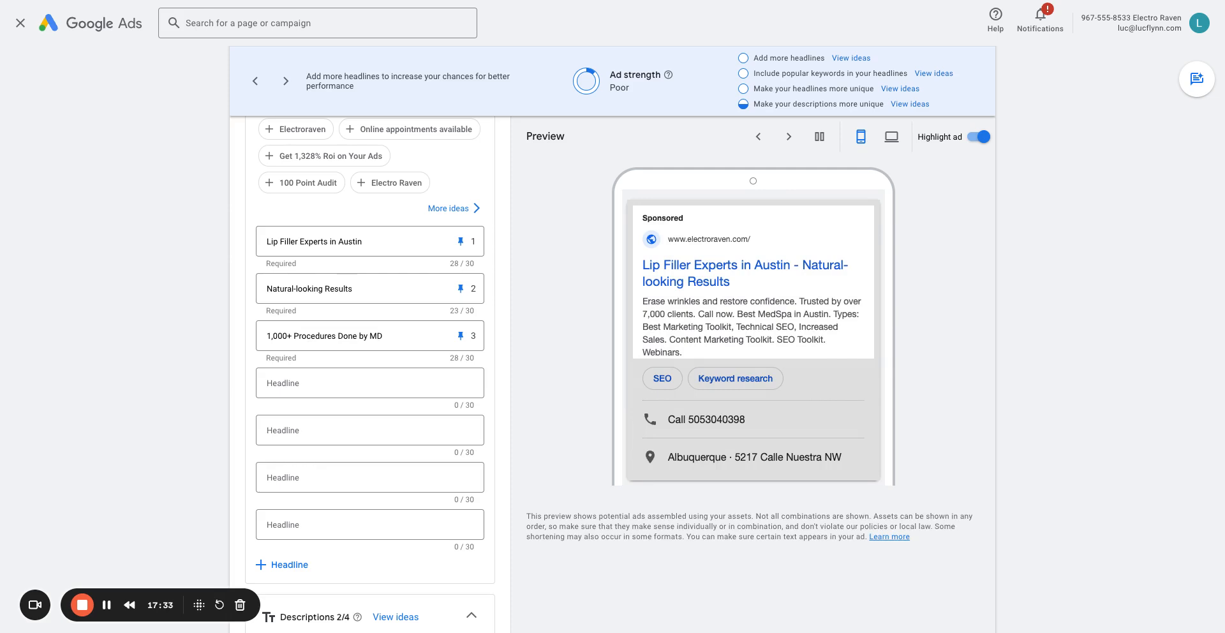
Step: Replace the Lip Filler ad's first description with "Enhance your lips with subtle, natural results. Call now to book"
scroll(463, 408, down, 3)
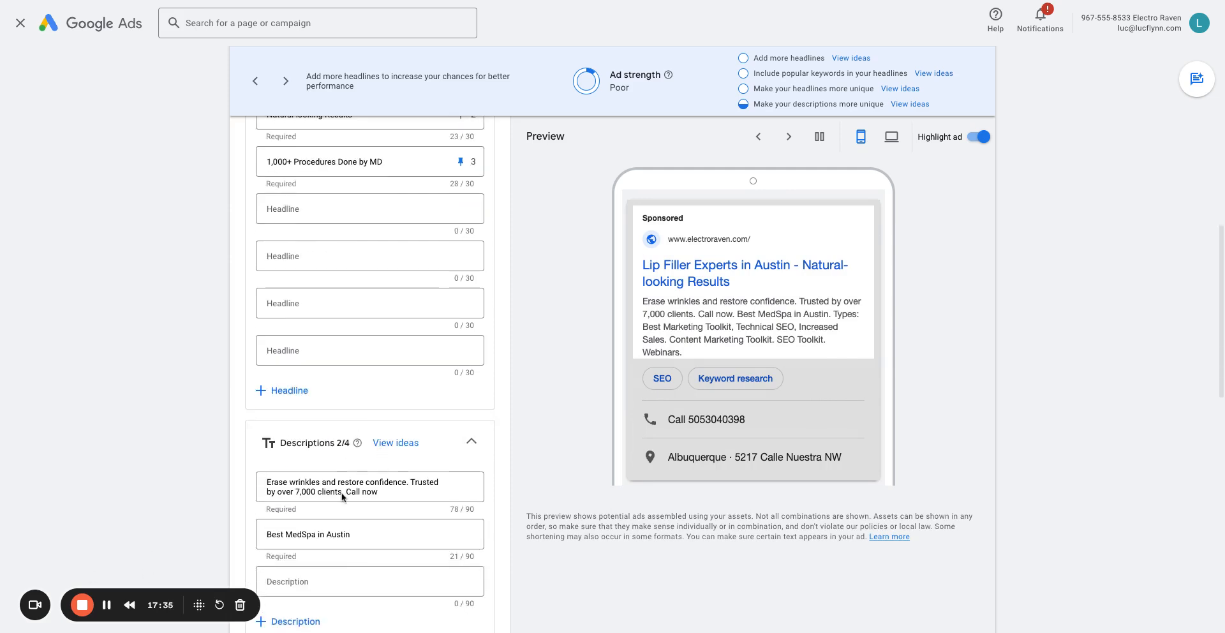
click(394, 492)
key(ctrl+a)
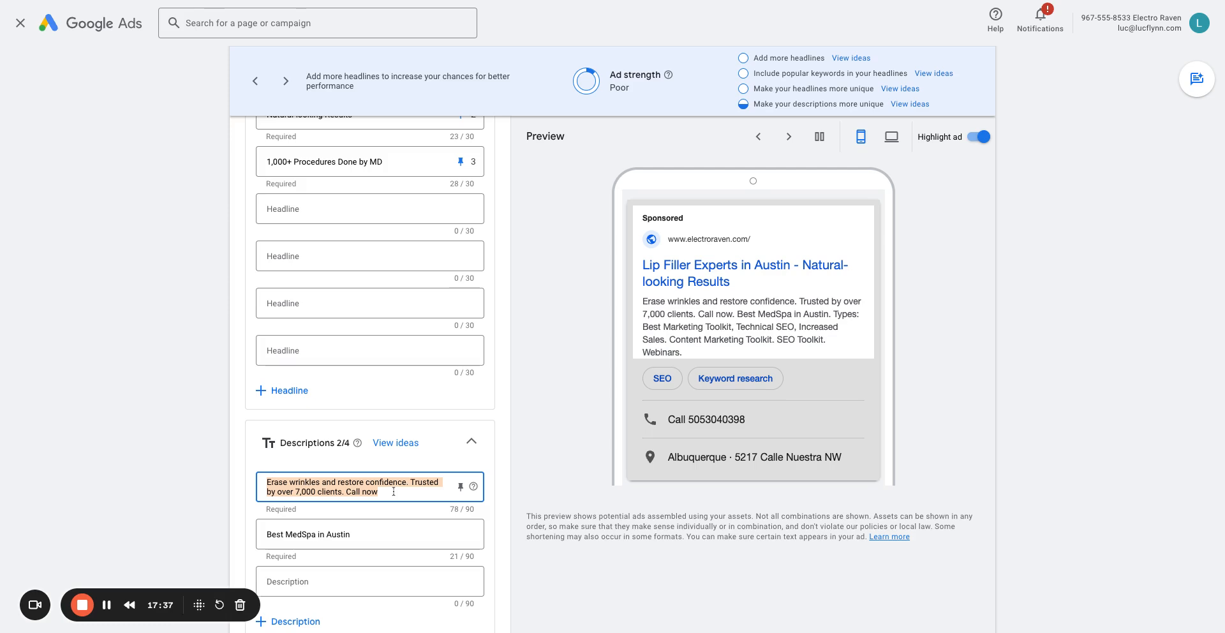
text(Enhance your lips with subtle, natural results. Call now to book!)
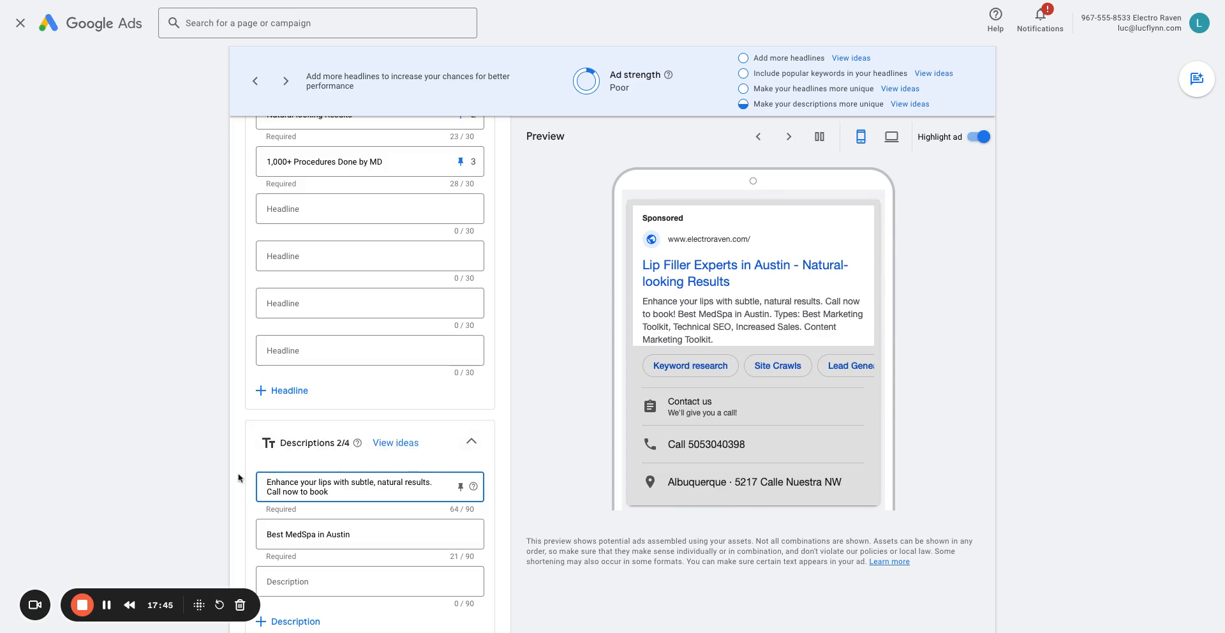
Step: Save the edited Lip Filler responsive search ad
click(277, 161)
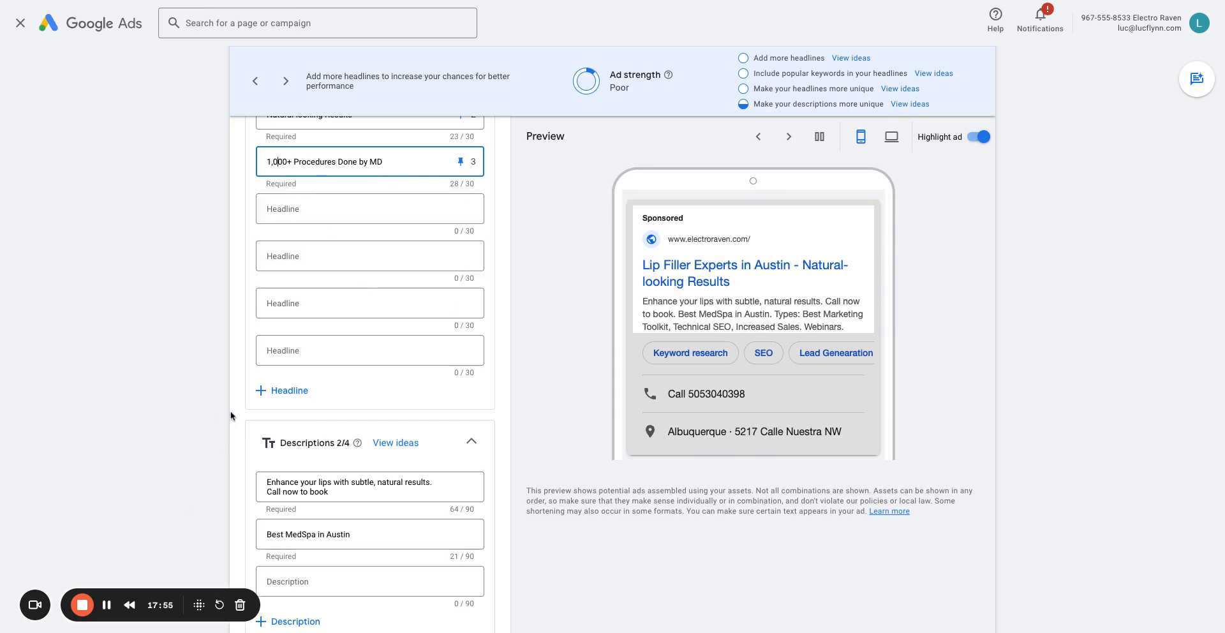
scroll(229, 416, down, 5)
scroll(229, 415, up, 1)
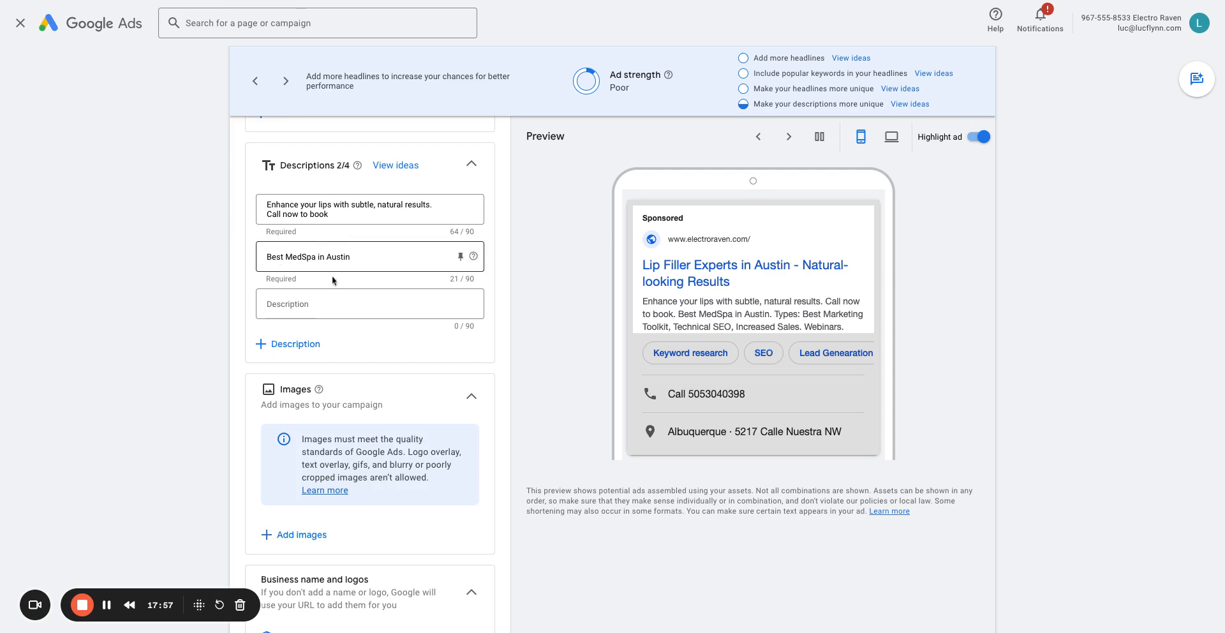
scroll(301, 397, down, 10)
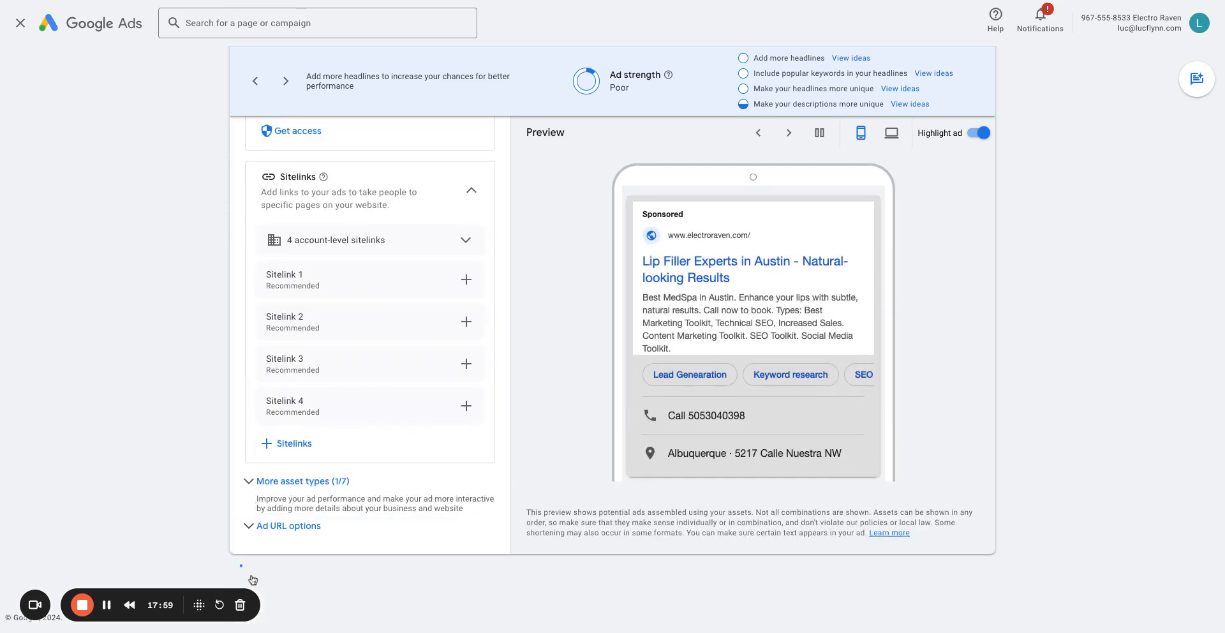
click(253, 575)
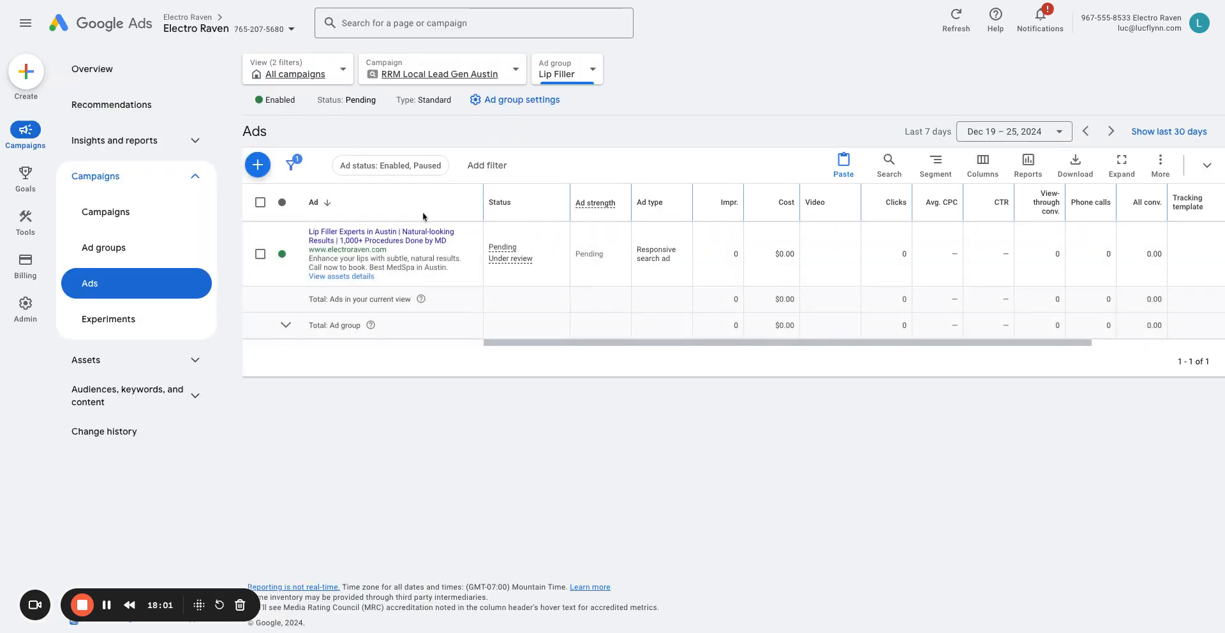
Step: Open the CoolSculpting ad group's responsive search ad for editing
click(125, 244)
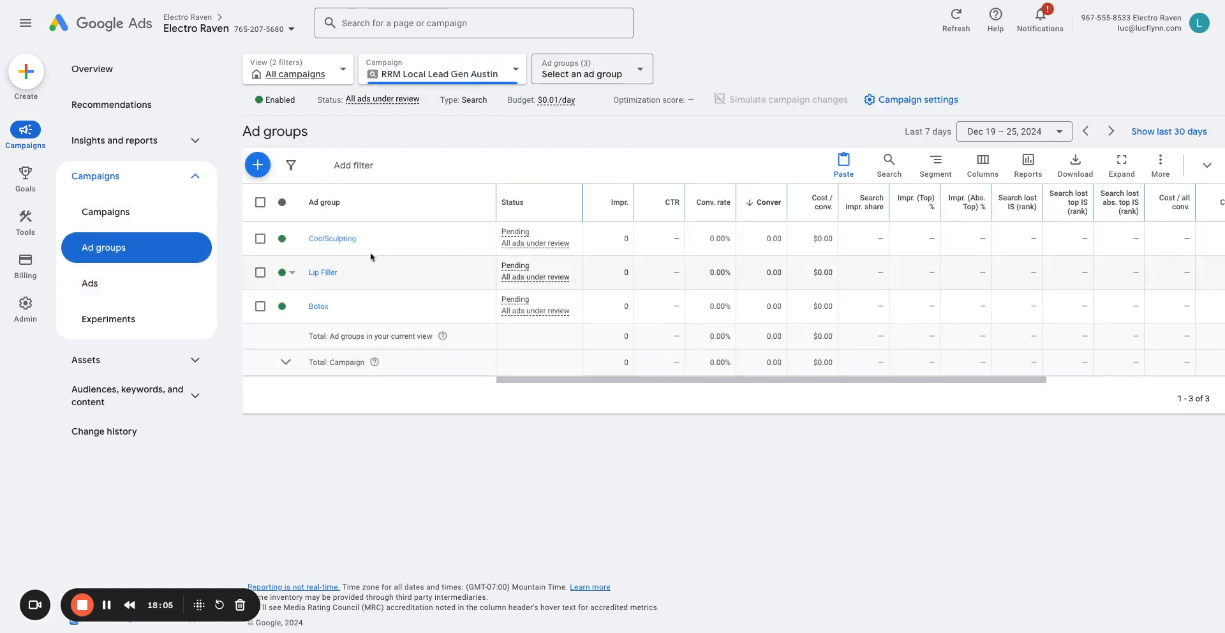
click(330, 239)
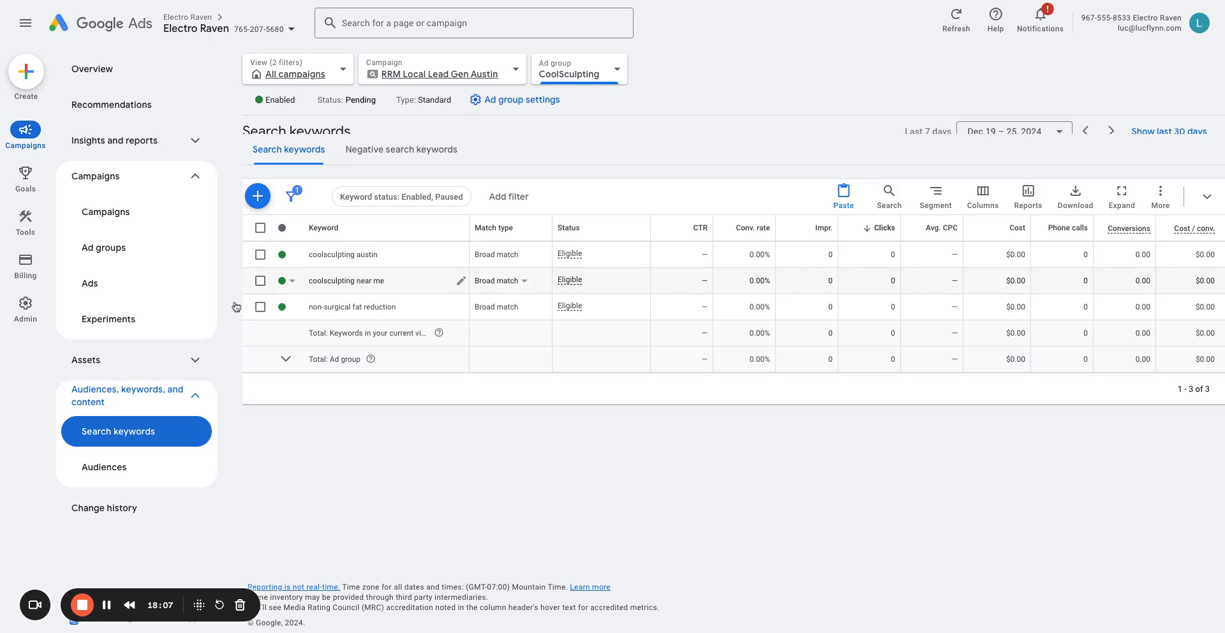
click(120, 290)
click(475, 254)
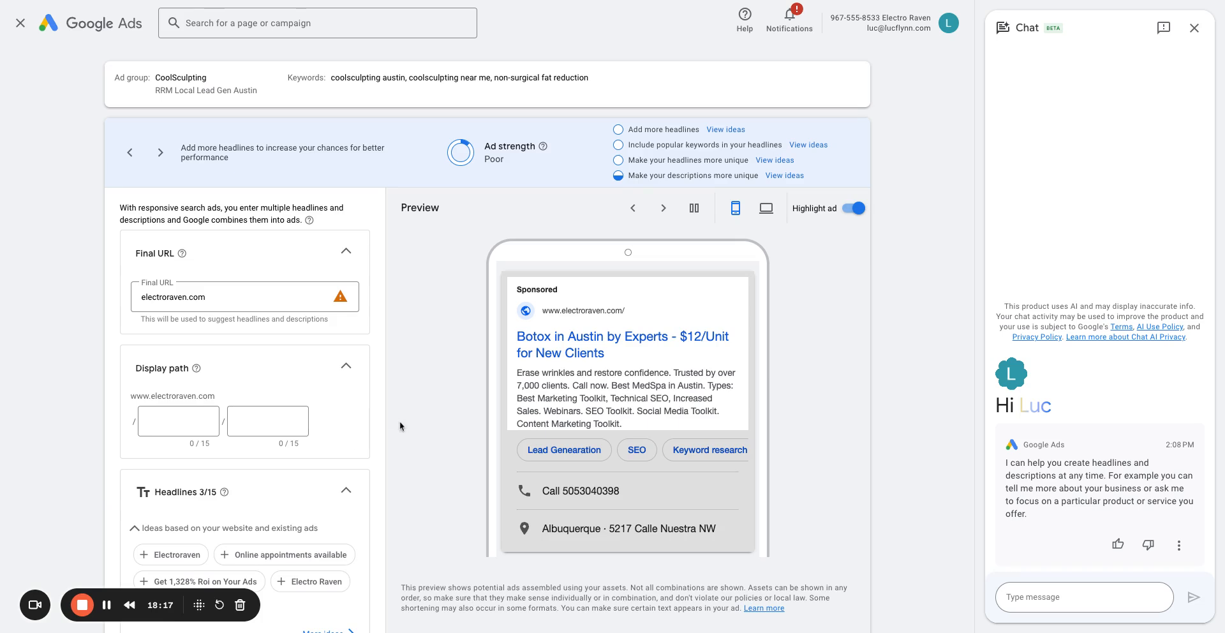
Step: Replace the CoolSculpting ad's first description with "Contour your body without surgery. Call today for a free consultation"
scroll(268, 462, down, 15)
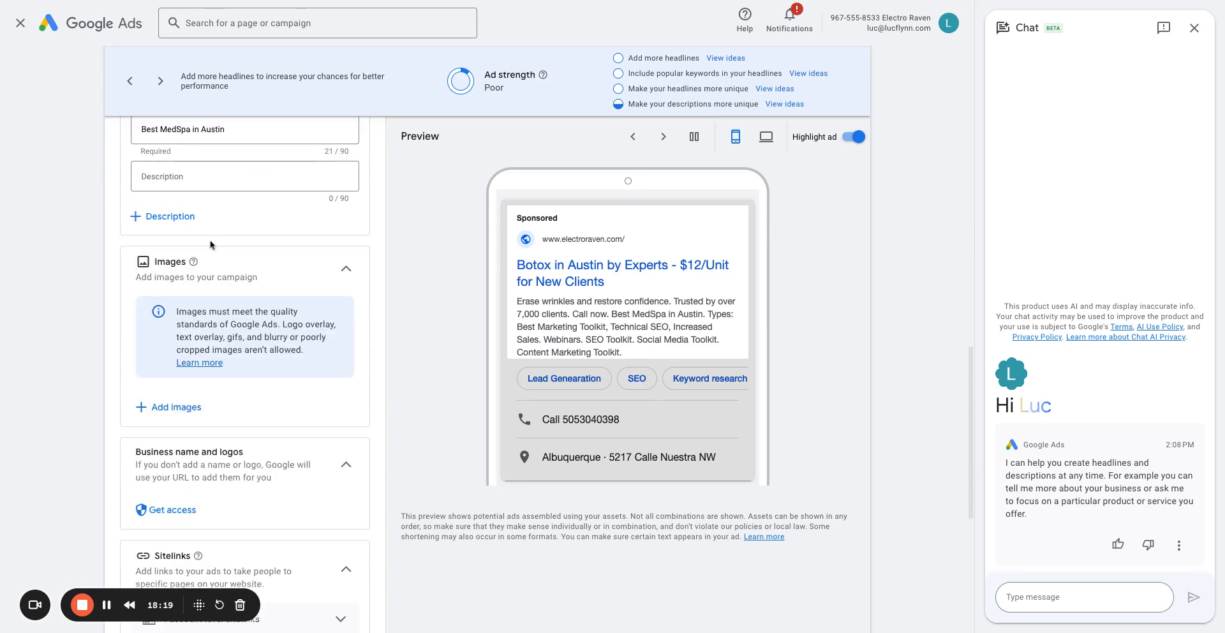
scroll(211, 242, up, 3)
click(200, 289)
key(ctrl+a)
text(Contour your body without surgery. Call today for a free consultation!)
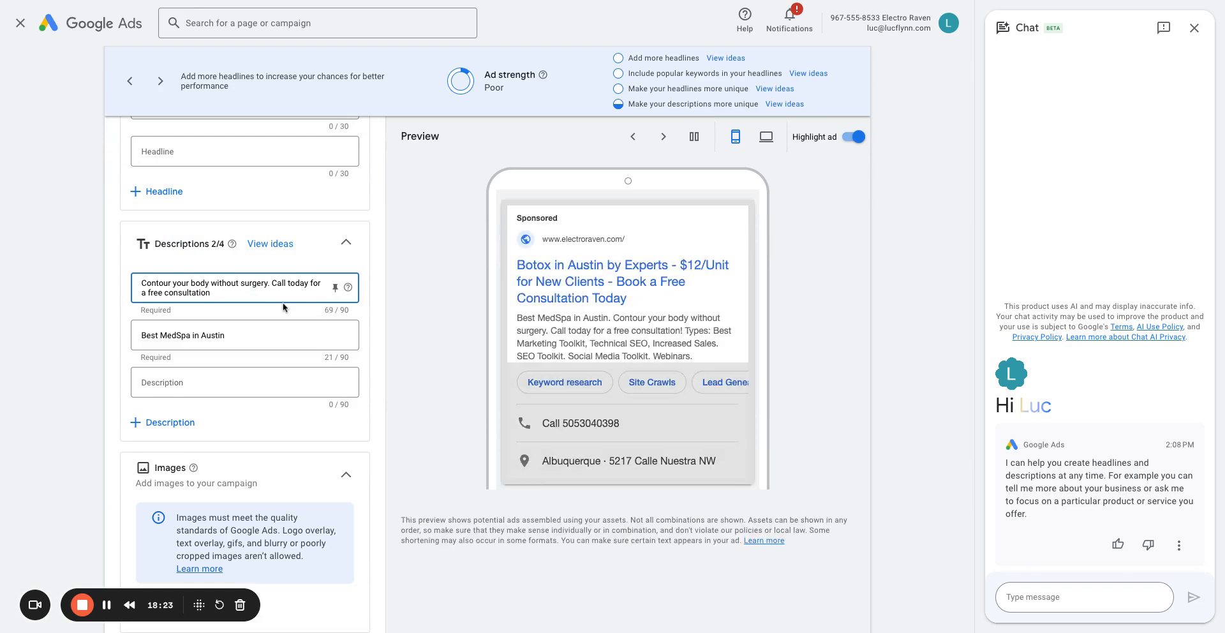
scroll(280, 262, up, 3)
key(BackSpace)
Step: Change the CoolSculpting ad's first headline to "CoolSculpting in Austin"
scroll(278, 266, up, 4)
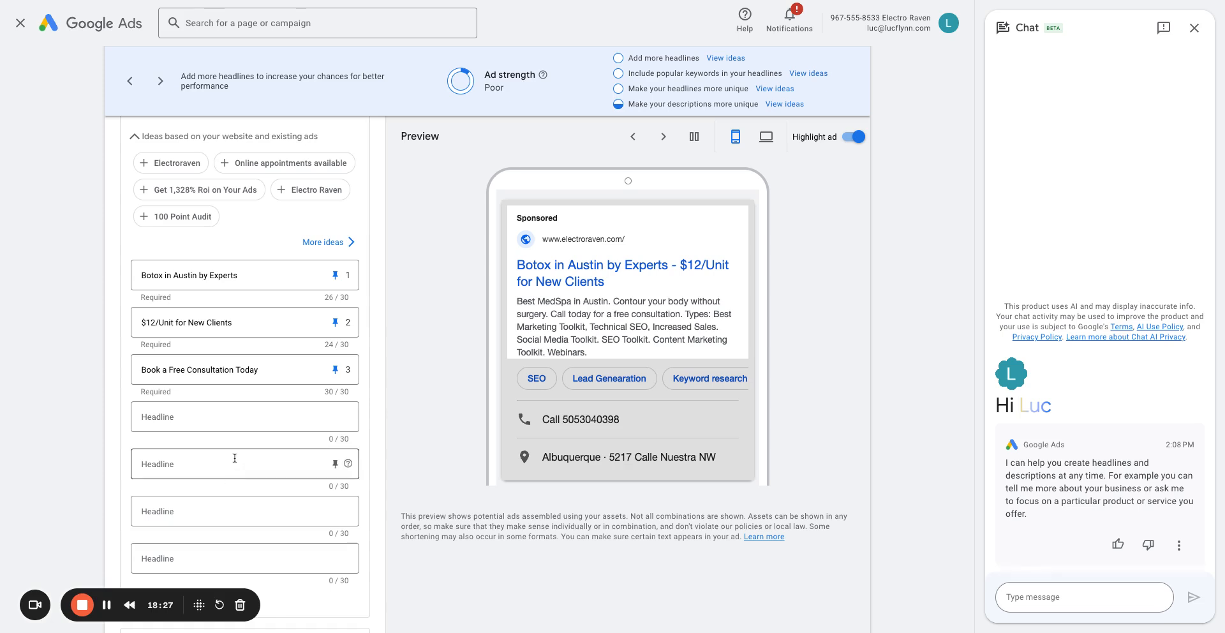
click(152, 275)
double_click(151, 275)
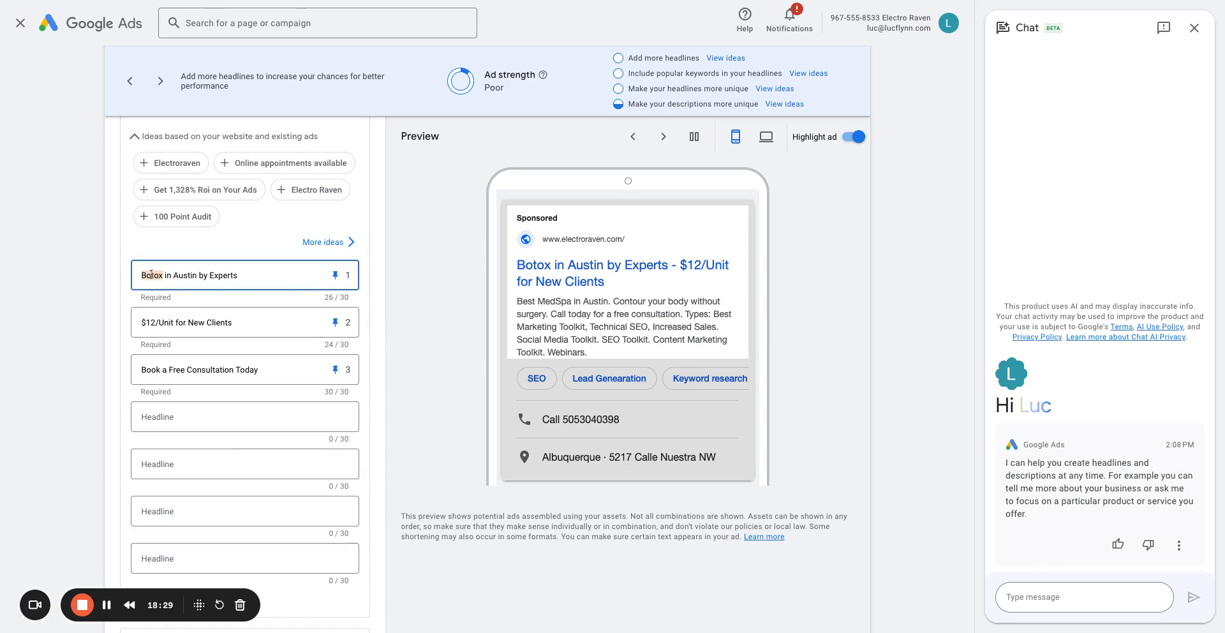
text(CoolS)
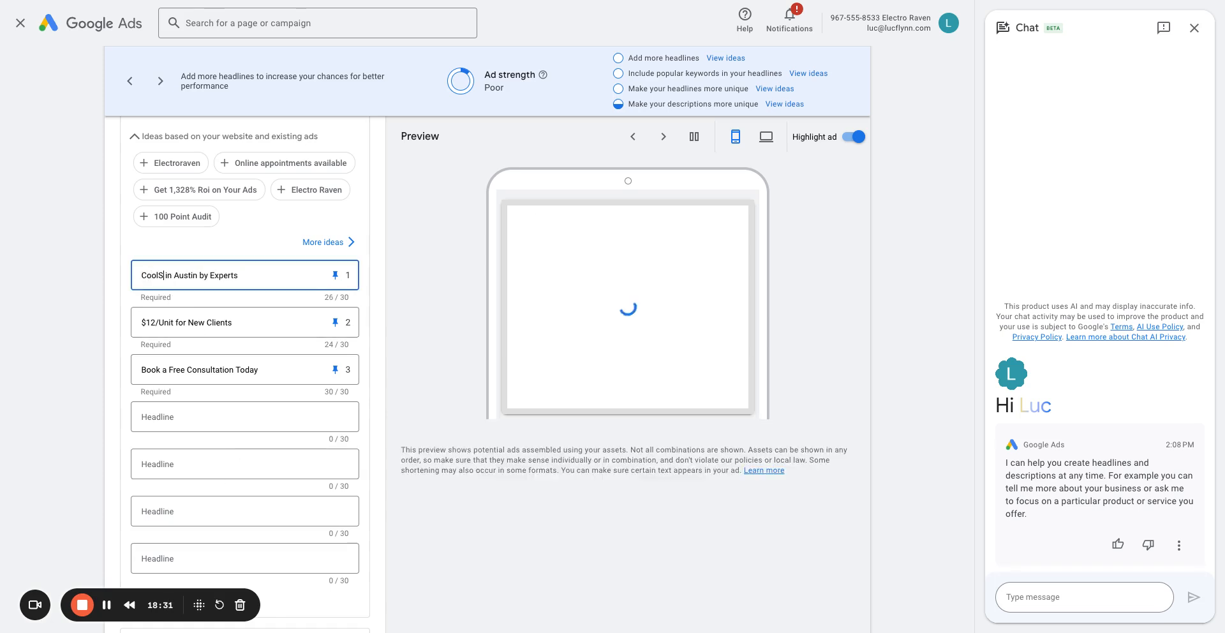
text(culpting)
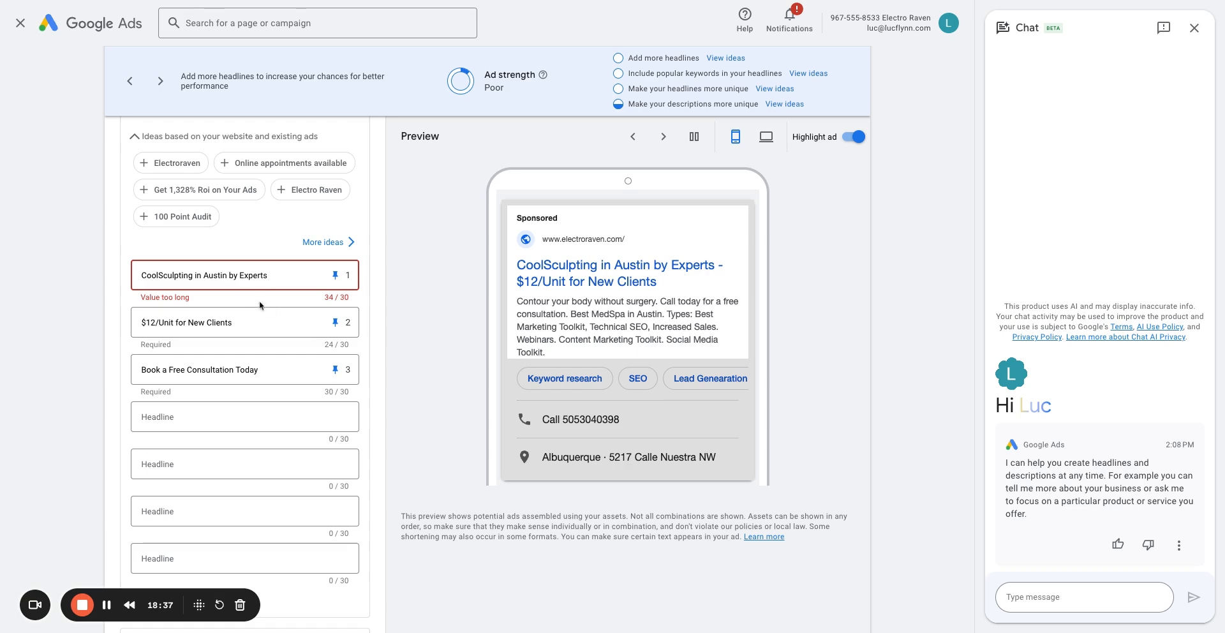
drag(228, 279, 268, 276)
key(BackSpace)
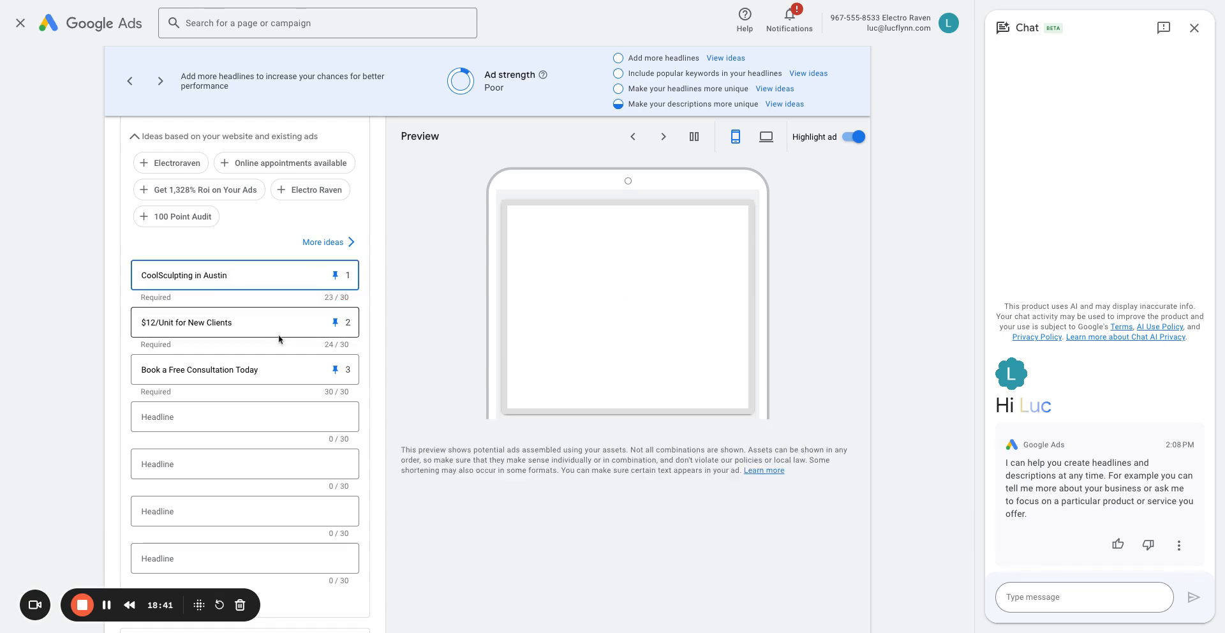
Step: Replace the CoolSculpting ad's second headline with "Save $200 on Your First Visit"
click(189, 323)
drag(247, 322, 77, 324)
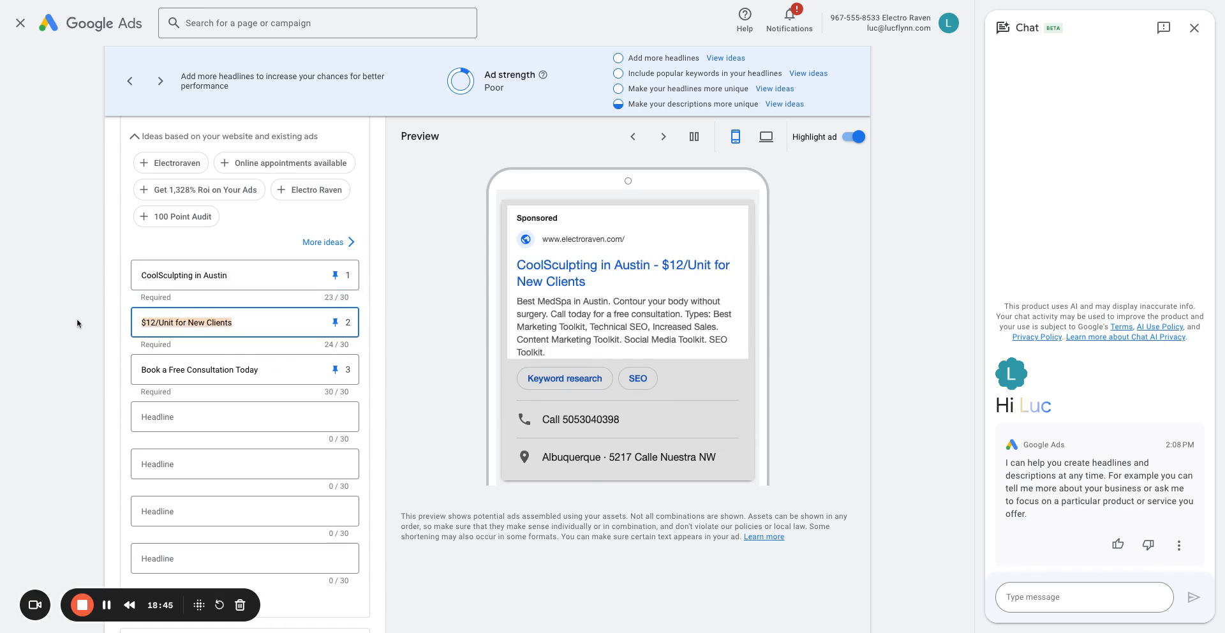
text(Save )
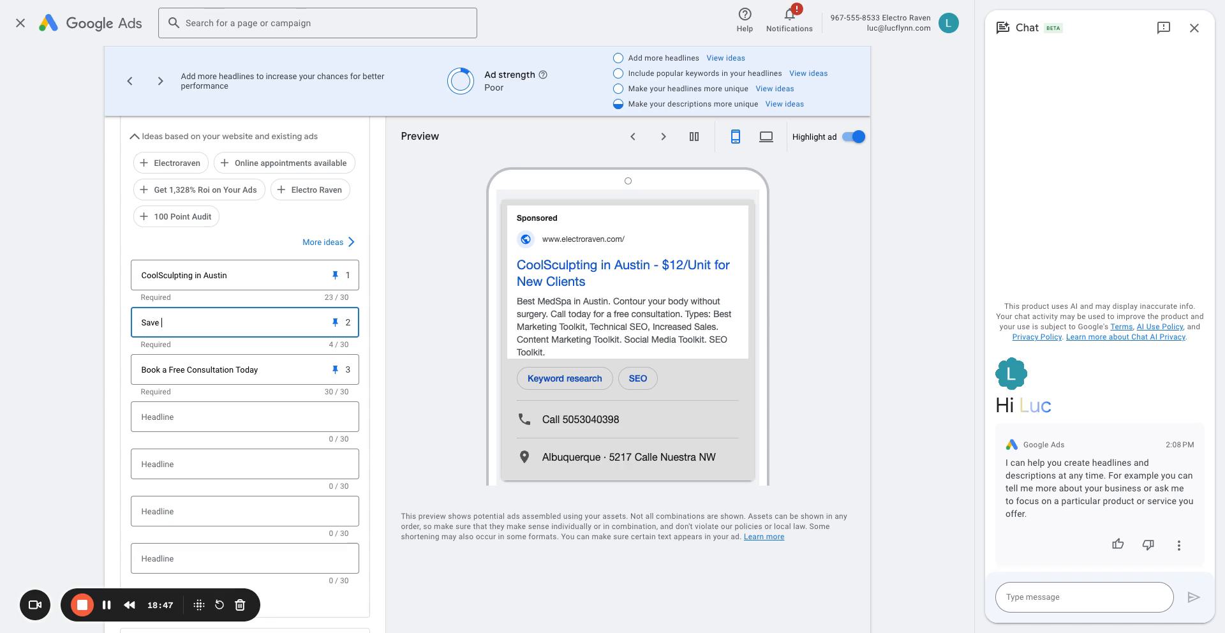
text($200 on Your First Session)
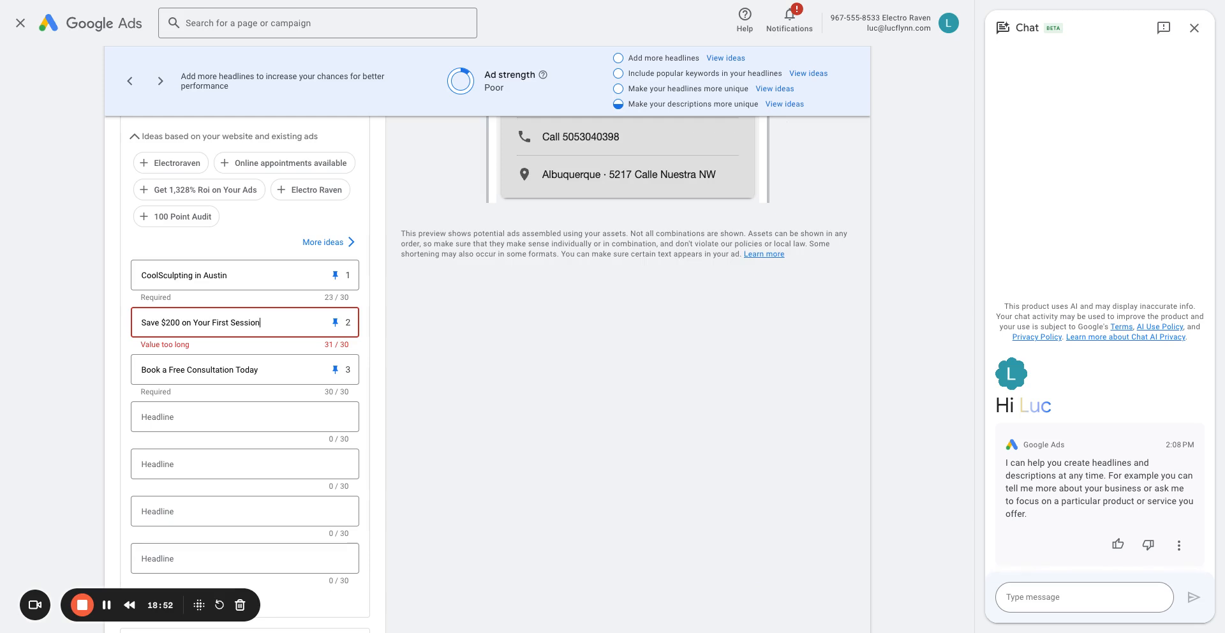
key(BackSpace)
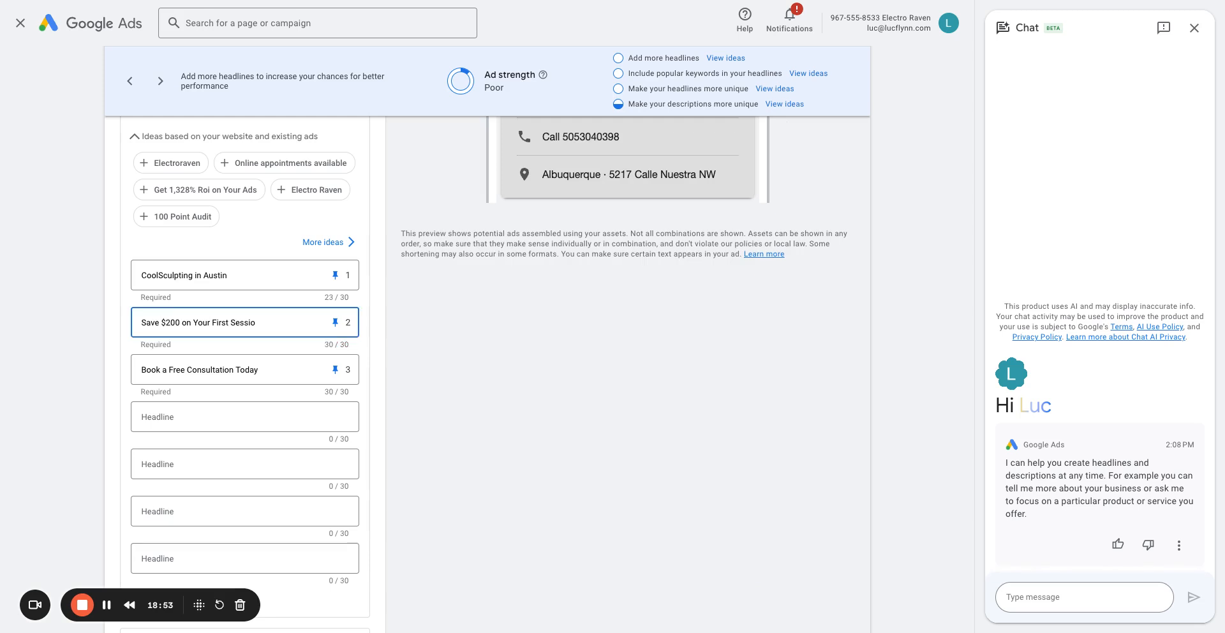
key(BackSpace)
key(BackSpace)
key(BackSpace)
key(BackSpace)
text(Visit)
Step: Replace the CoolSculpting ad's third headline with "Certified Specialists"
triple_click(177, 369)
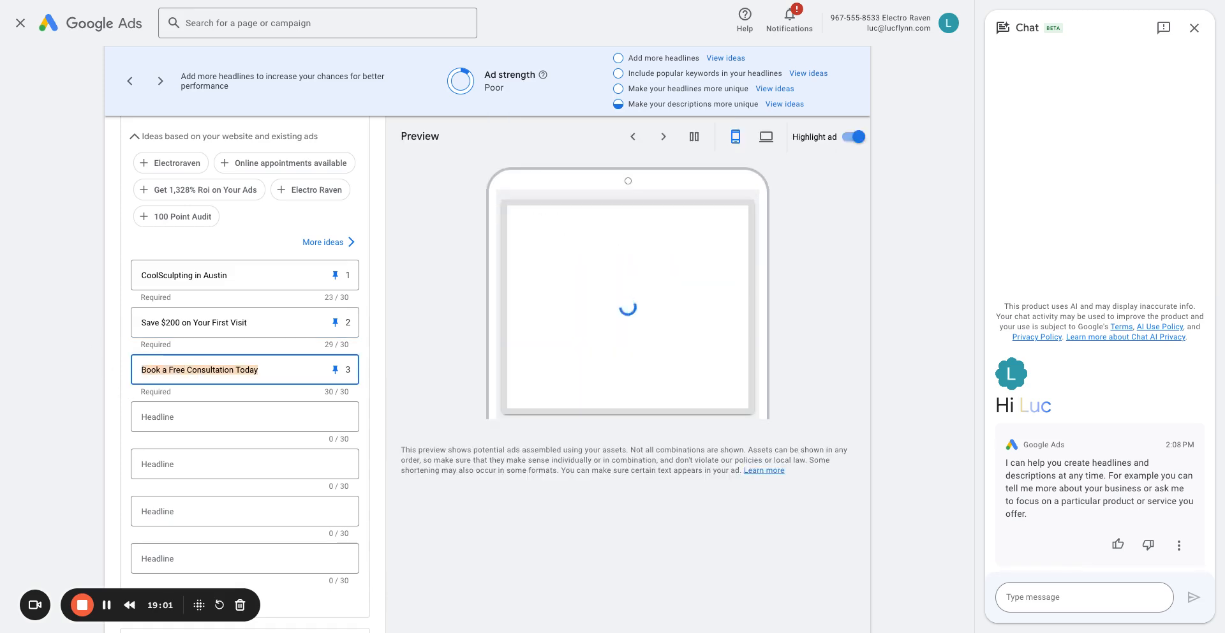
triple_click(271, 279)
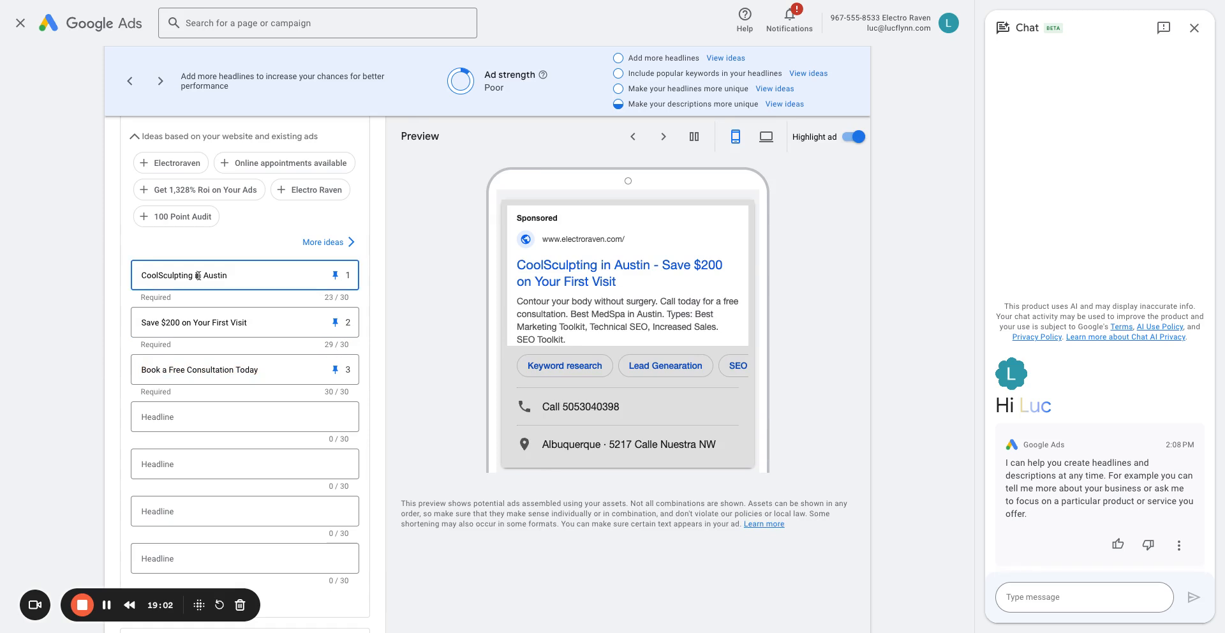
triple_click(270, 321)
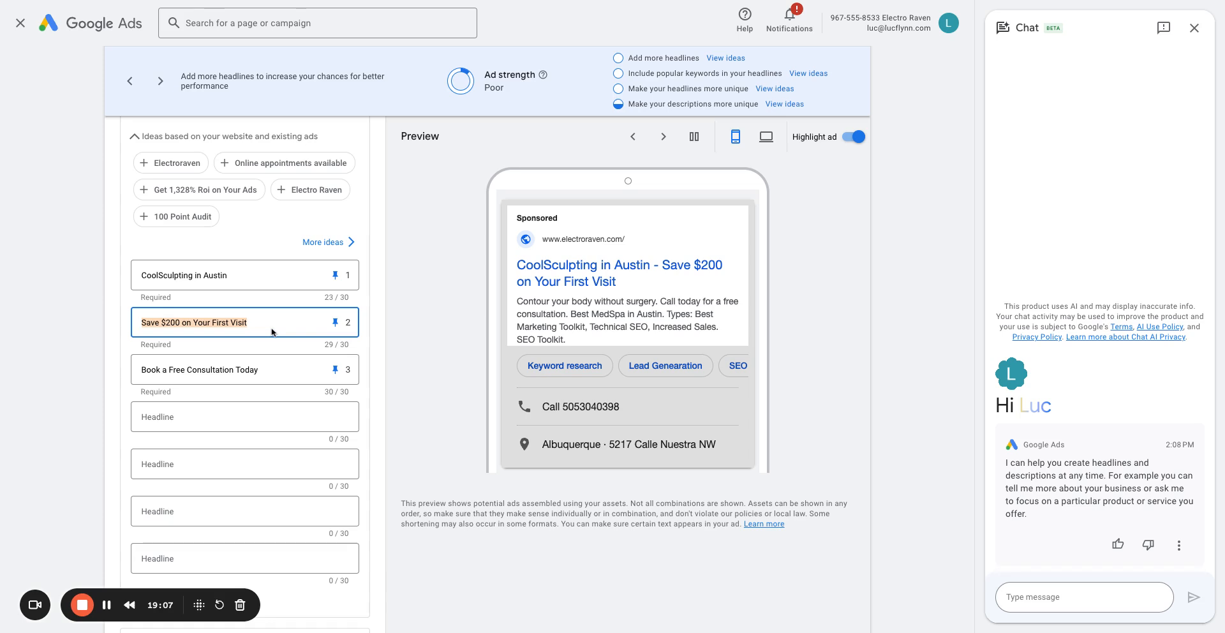
triple_click(281, 370)
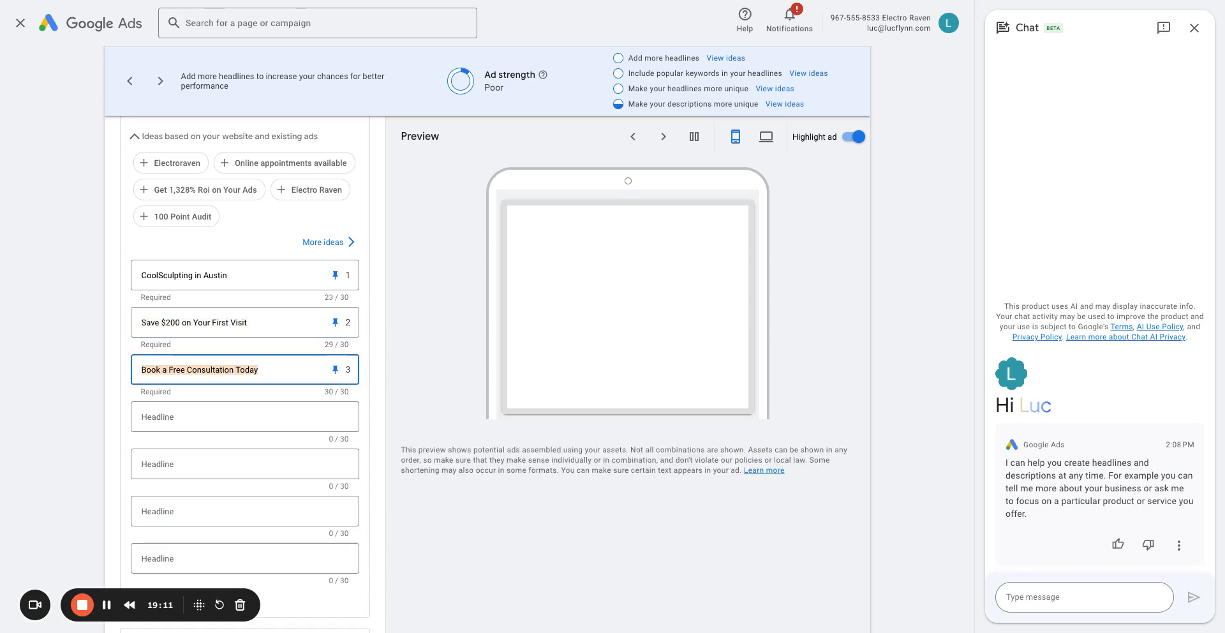
text(Cer)
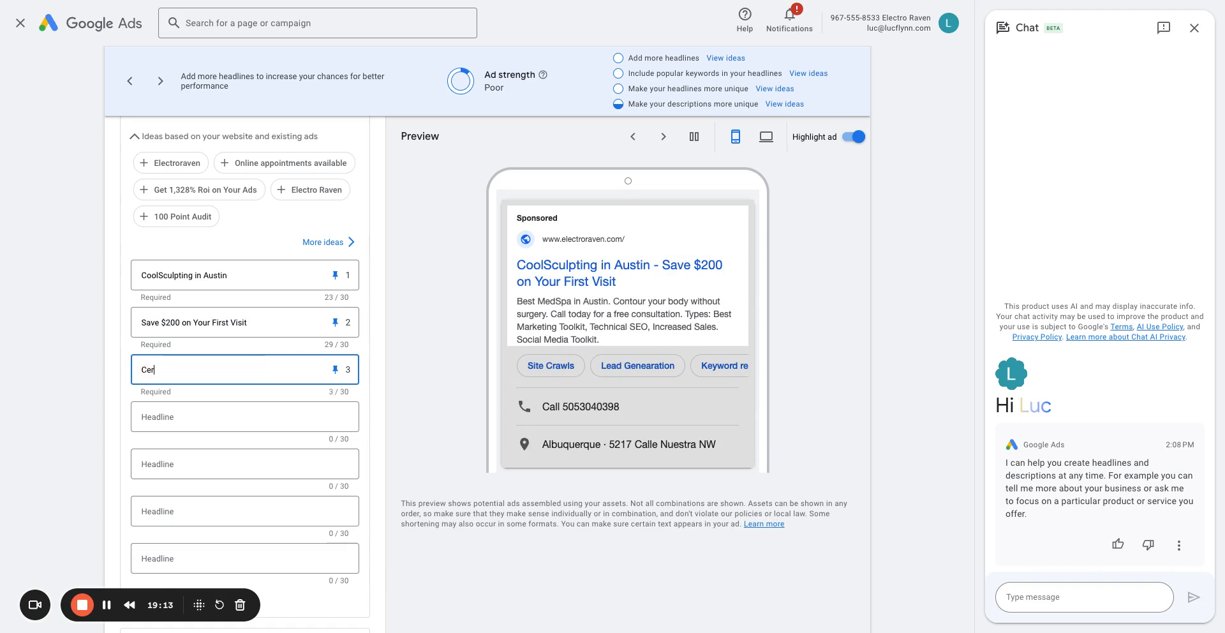
text(tified Spee)
text(ialists)
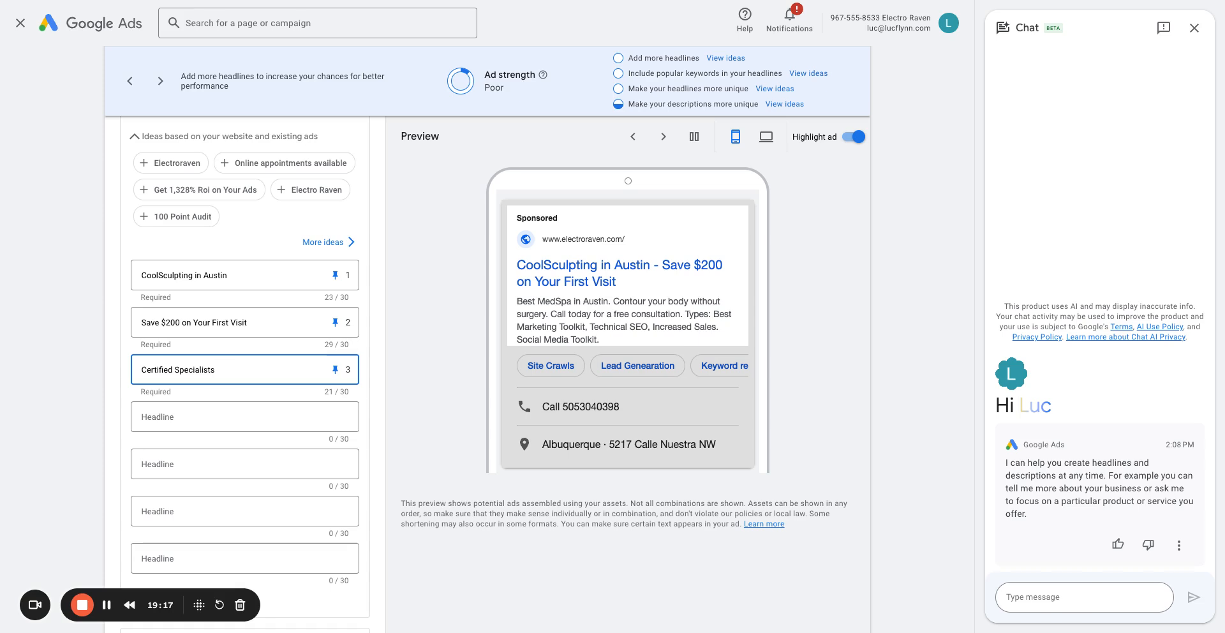
Step: Replace the CoolSculpting ad's third headline with "1,745 Procedures Done Locally"
text(,)
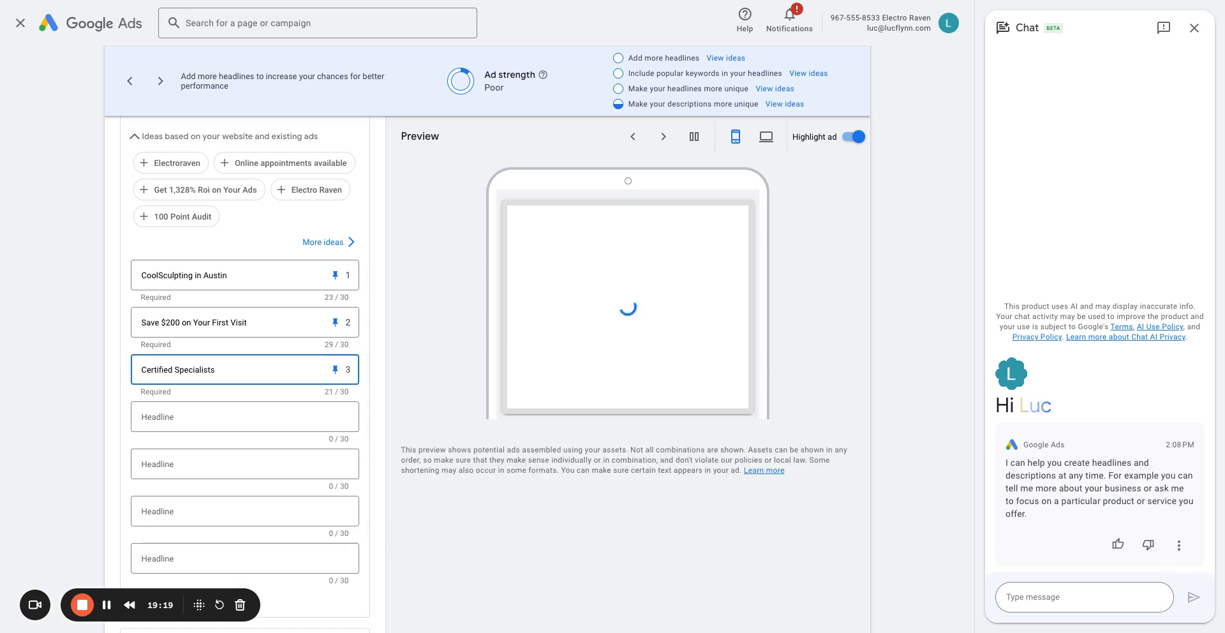
text( 1,0)
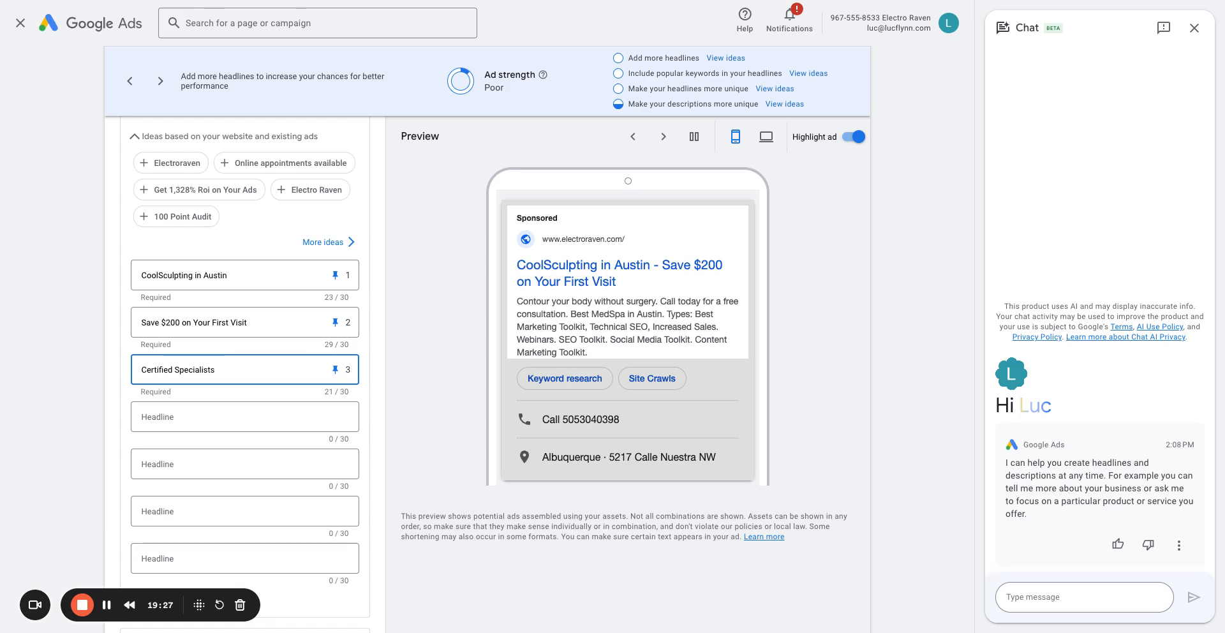
key(ctrl+a)
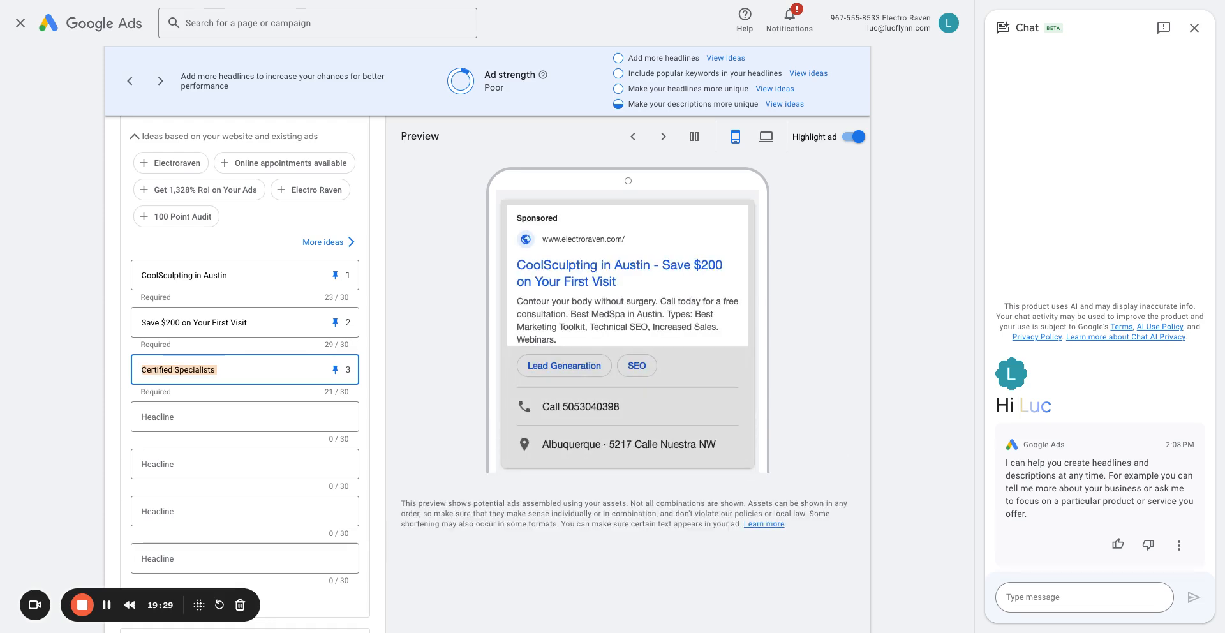
text(1,745)
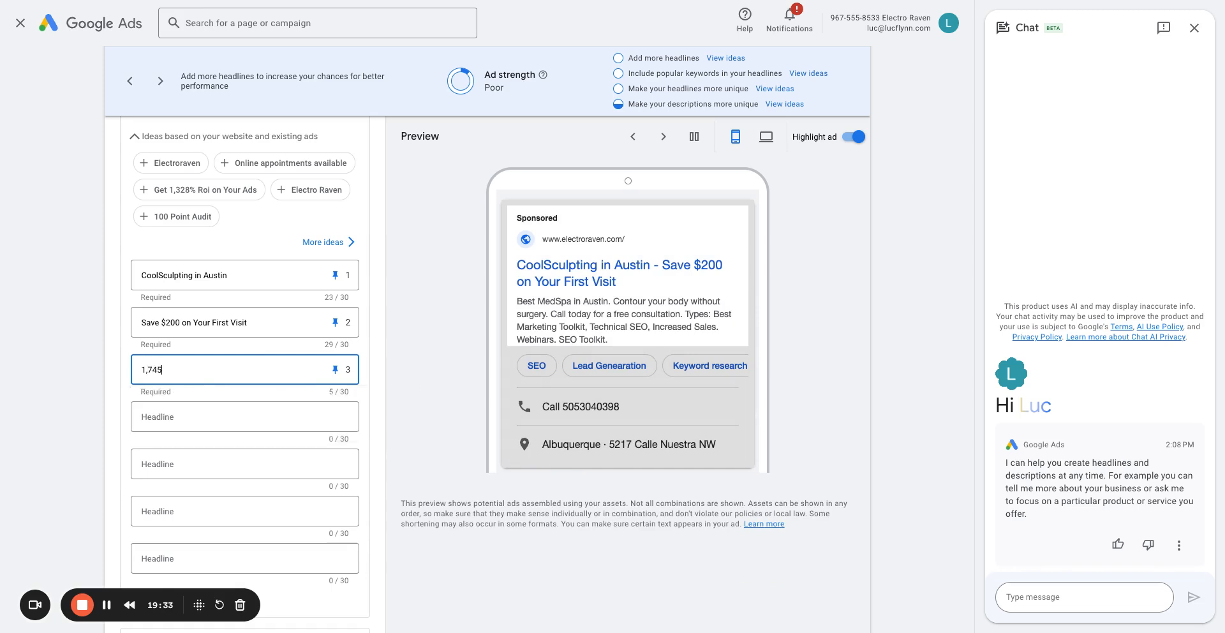
text( Proe)
text(edures Done in A)
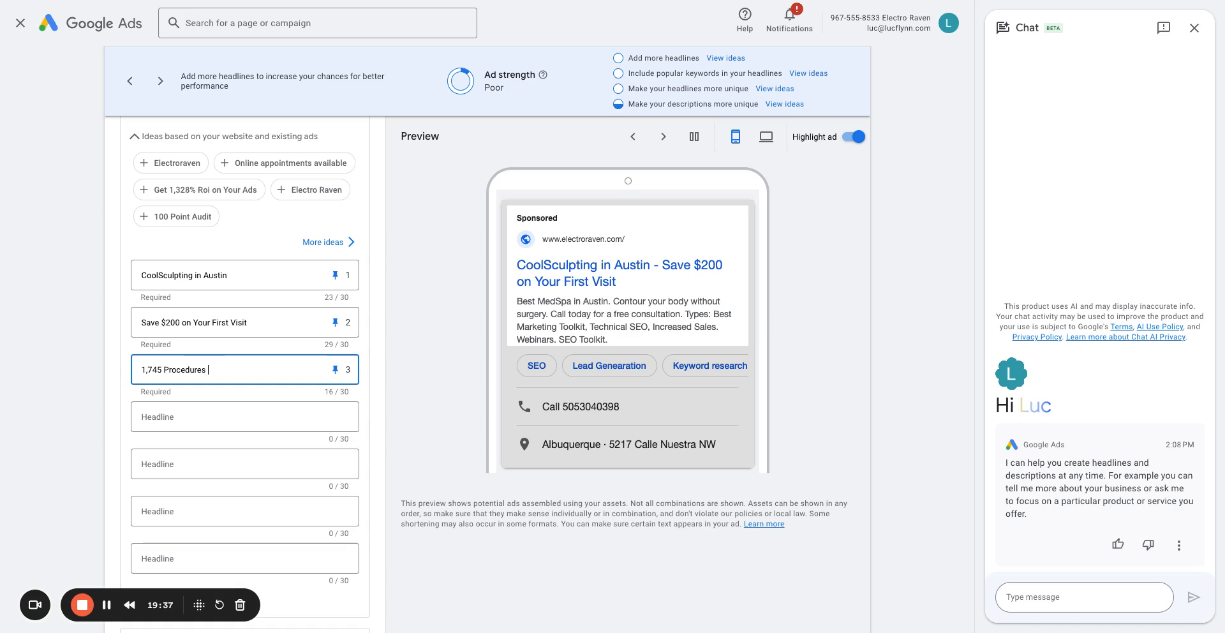
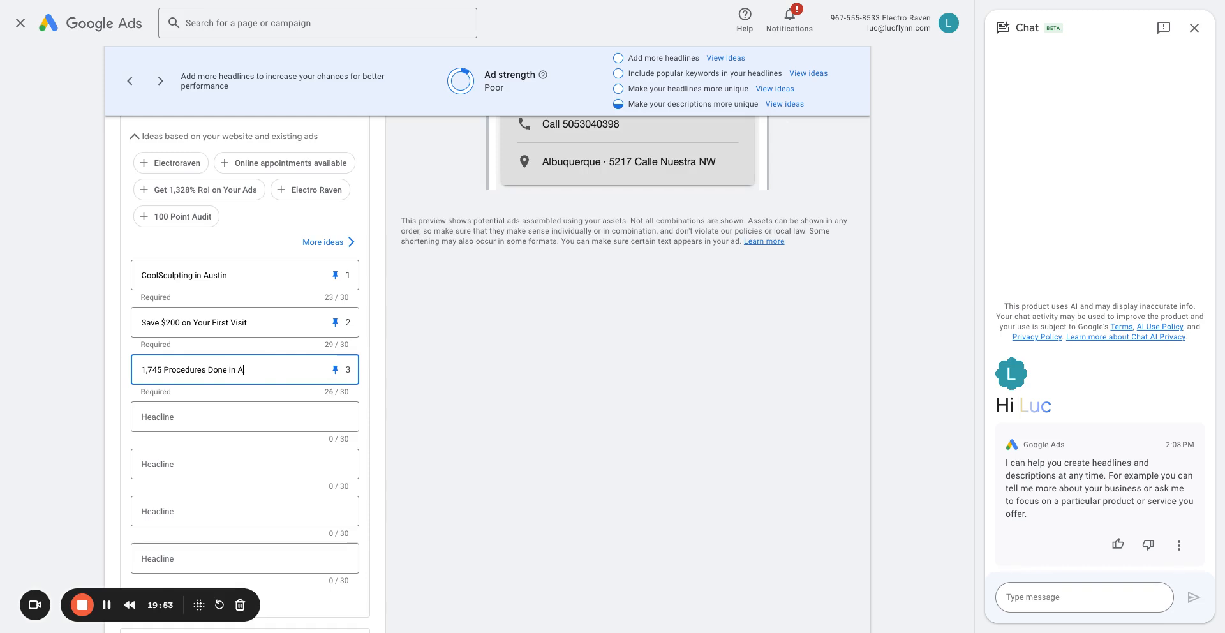
text(ustin)
key(BackSpace)
key(BackSpace)
key(BackSpace)
text(Locally)
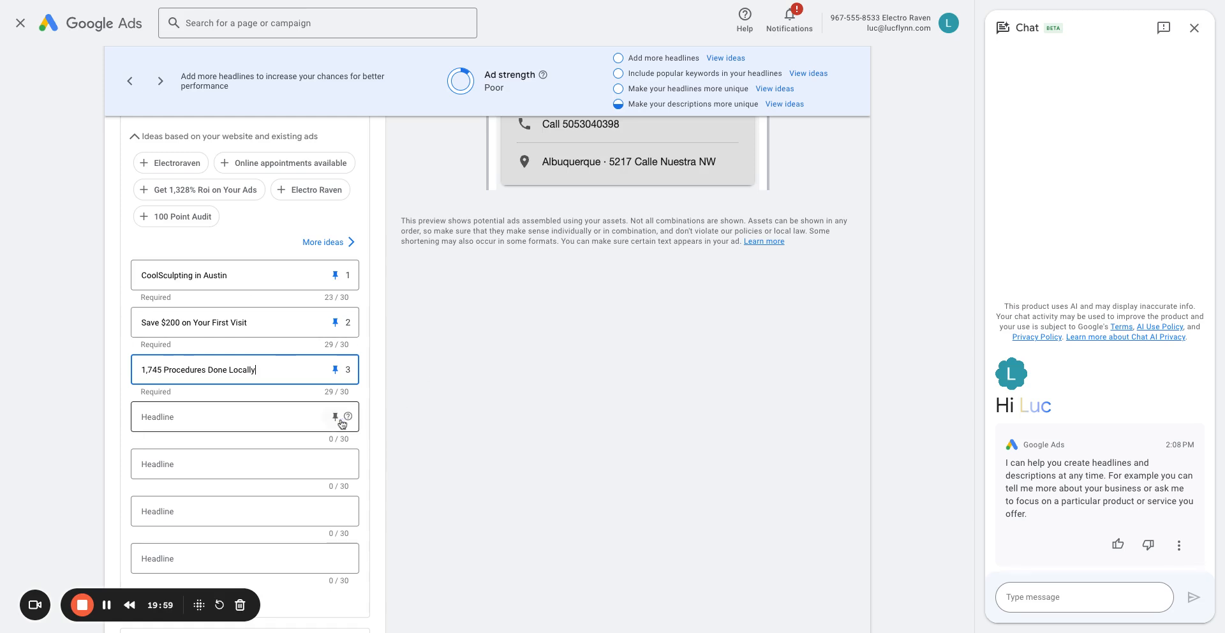
Step: Check the CoolSculpting ad's remaining descriptions and assets, and save the edited ad
scroll(348, 418, down, 1)
scroll(366, 415, down, 3)
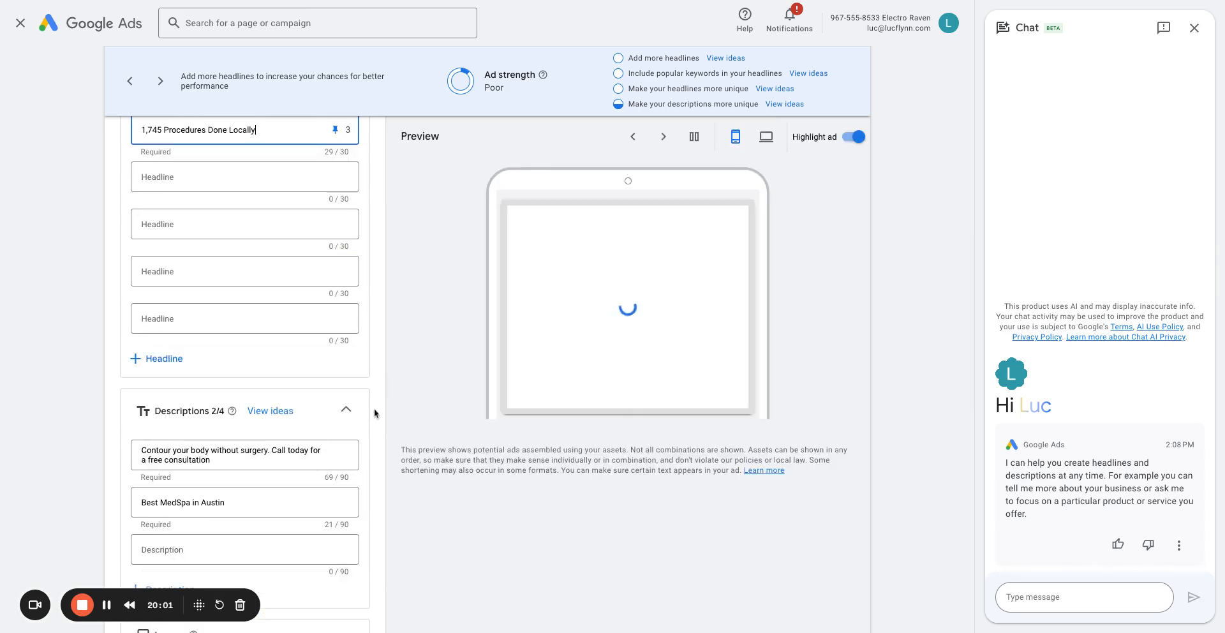
scroll(338, 549, down, 8)
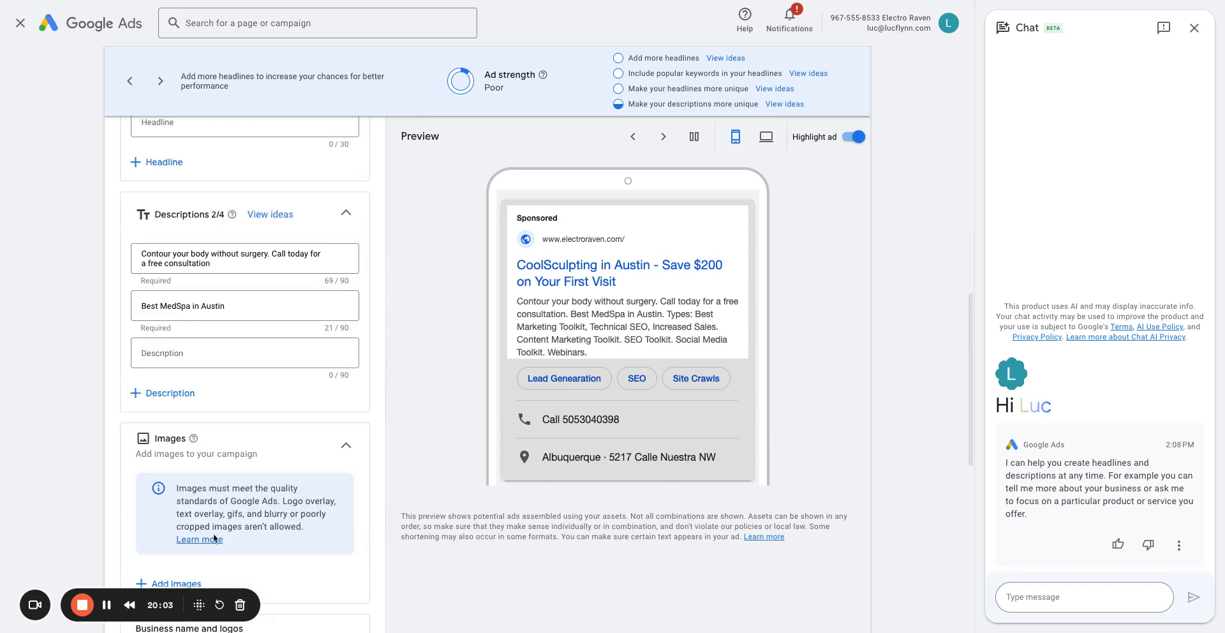
scroll(262, 521, down, 4)
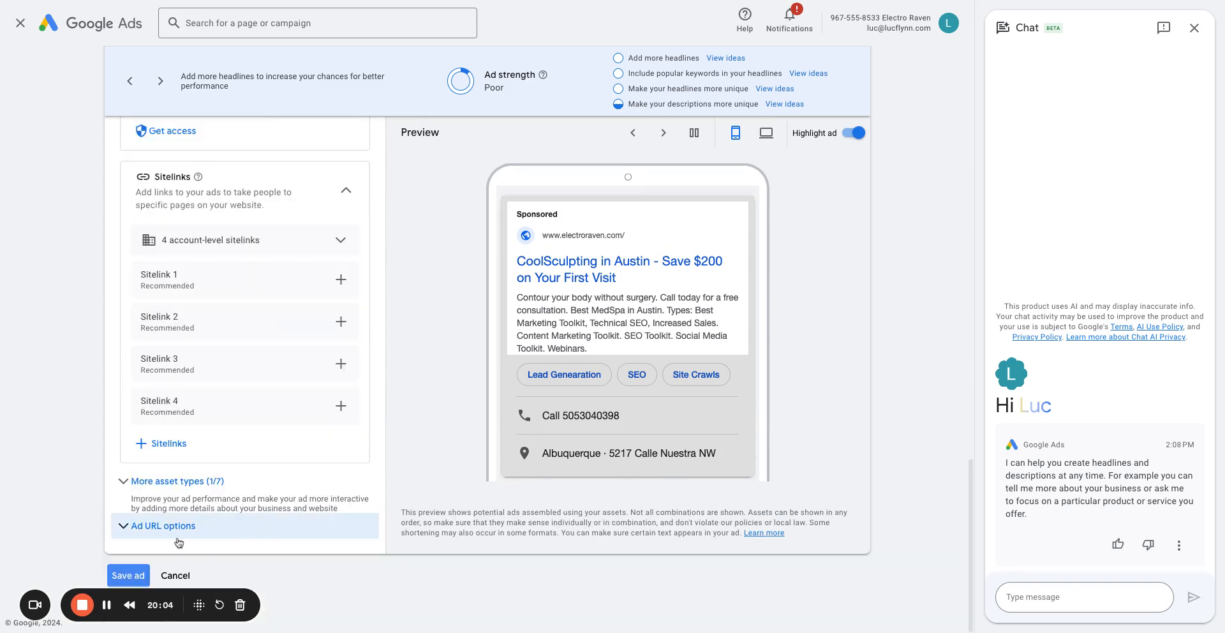
click(123, 570)
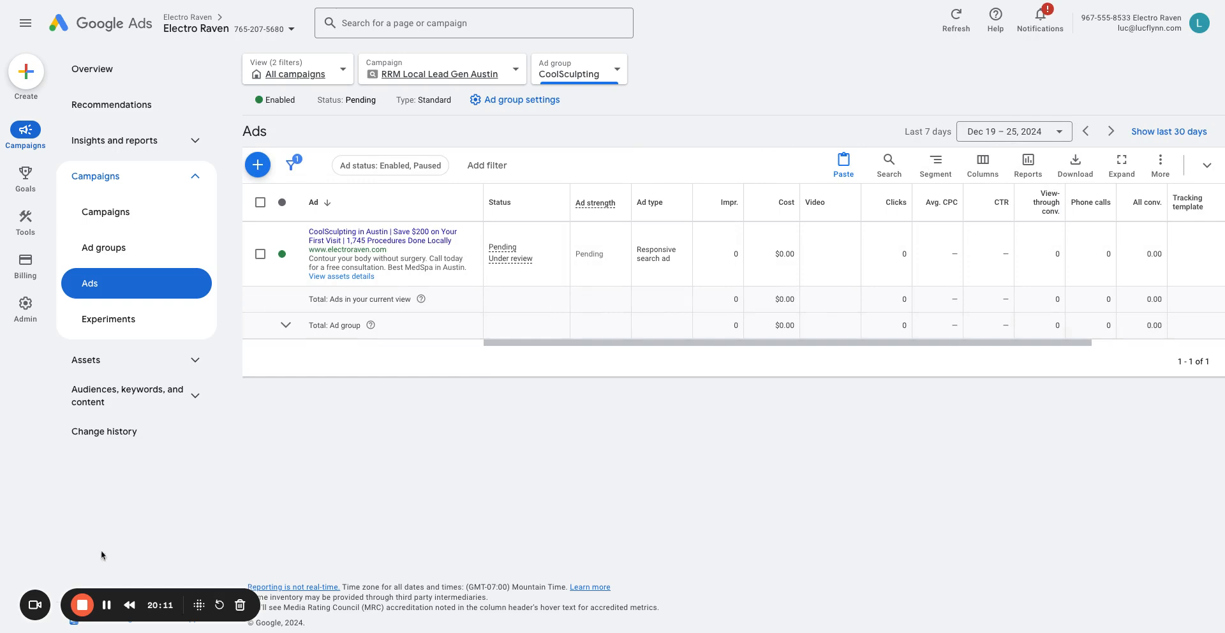
Step: Review the campaign's ad groups and its list of location exclusions
click(131, 217)
click(372, 238)
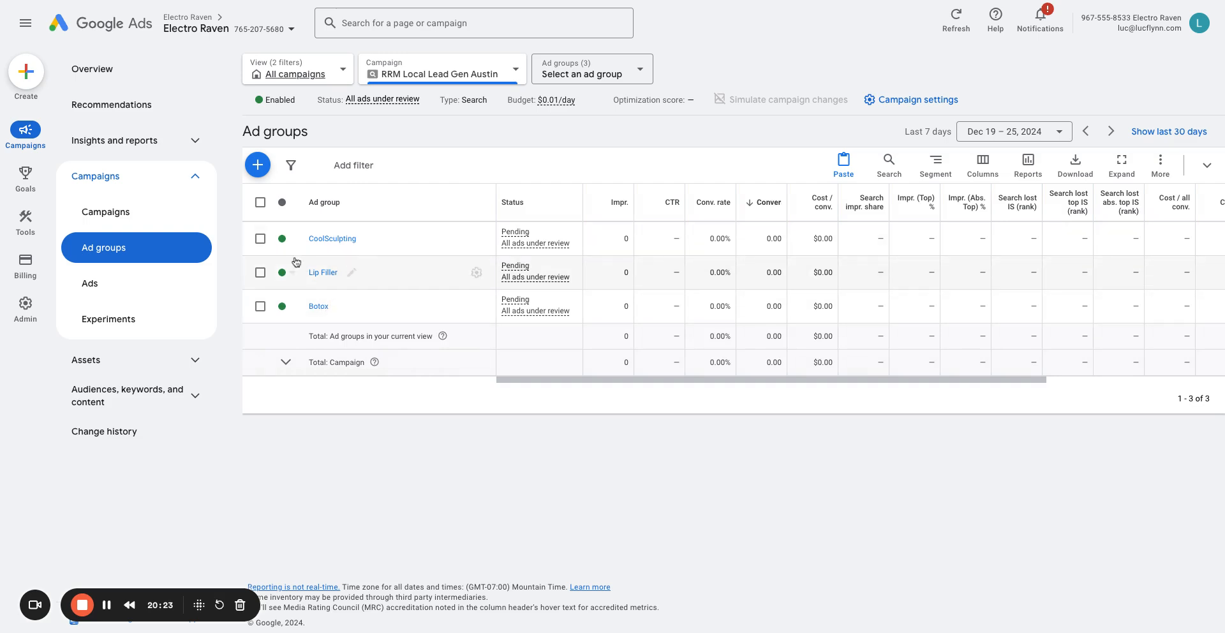
click(154, 406)
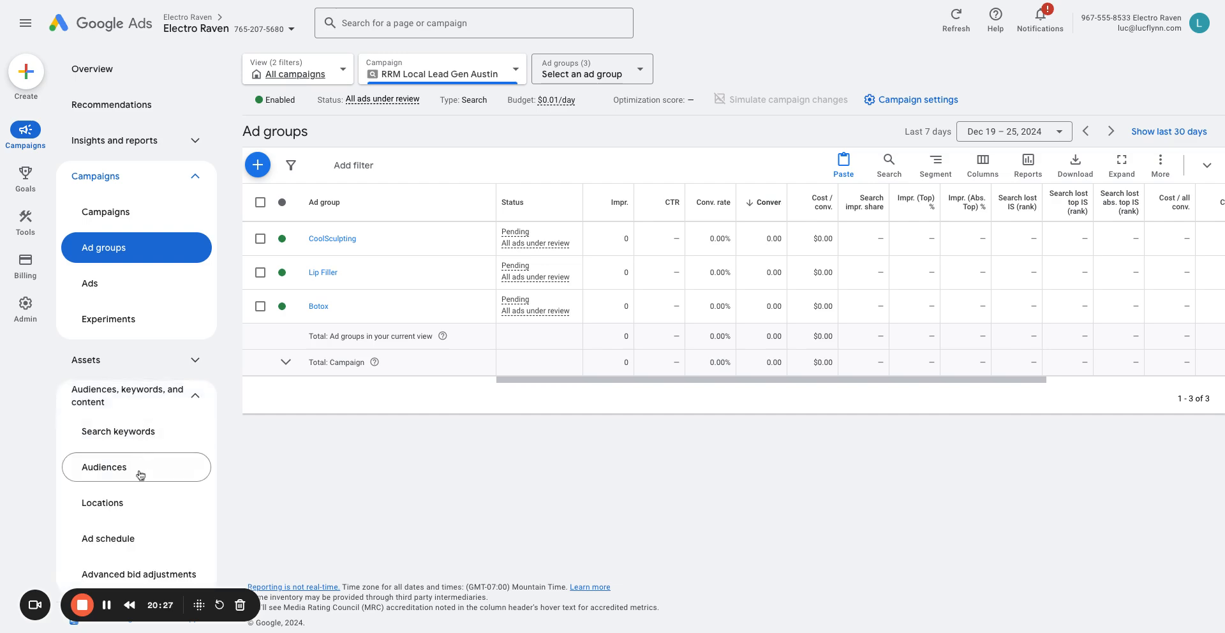
click(143, 509)
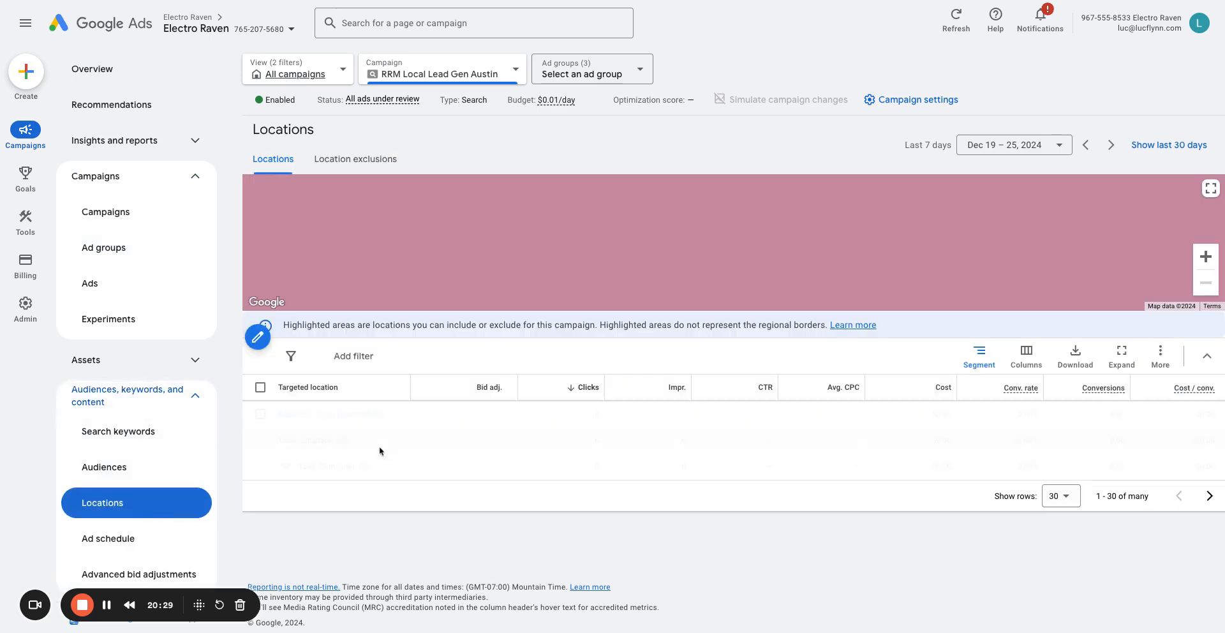
click(355, 160)
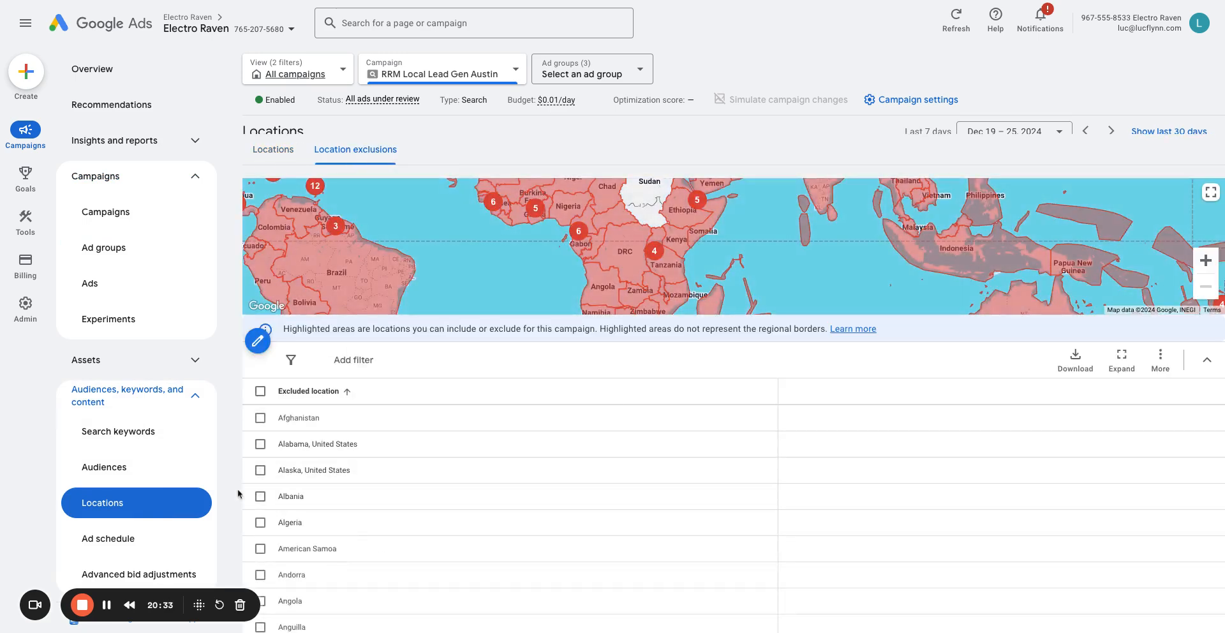
Step: Review the campaign's search keywords across all of its ad groups
click(153, 432)
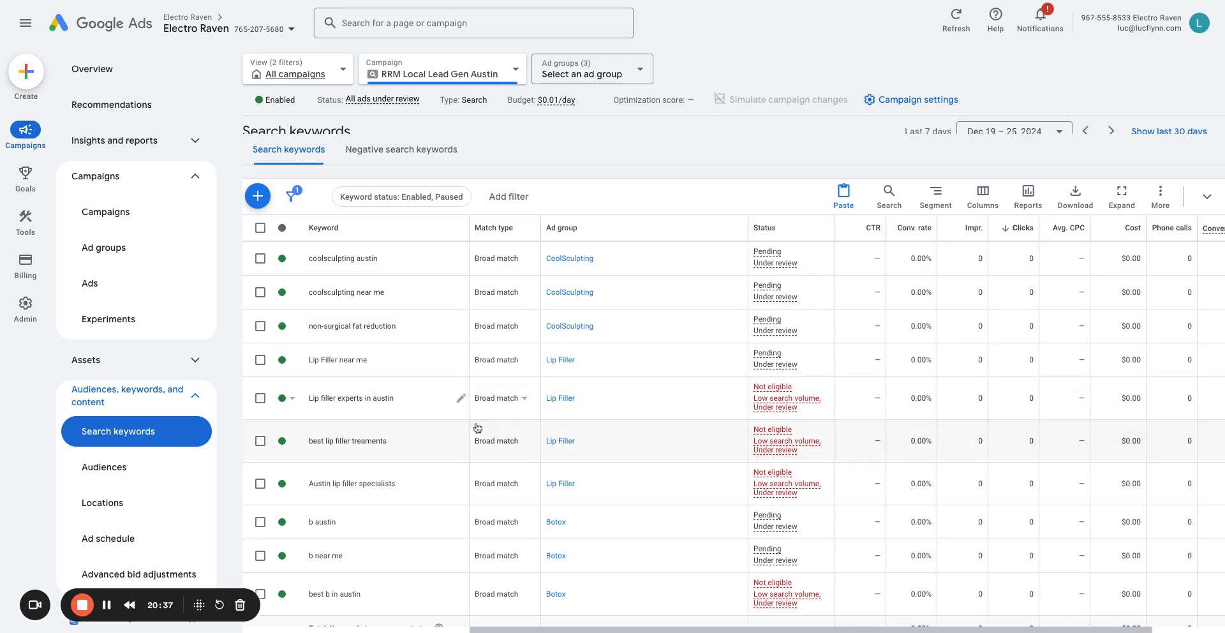
click(260, 228)
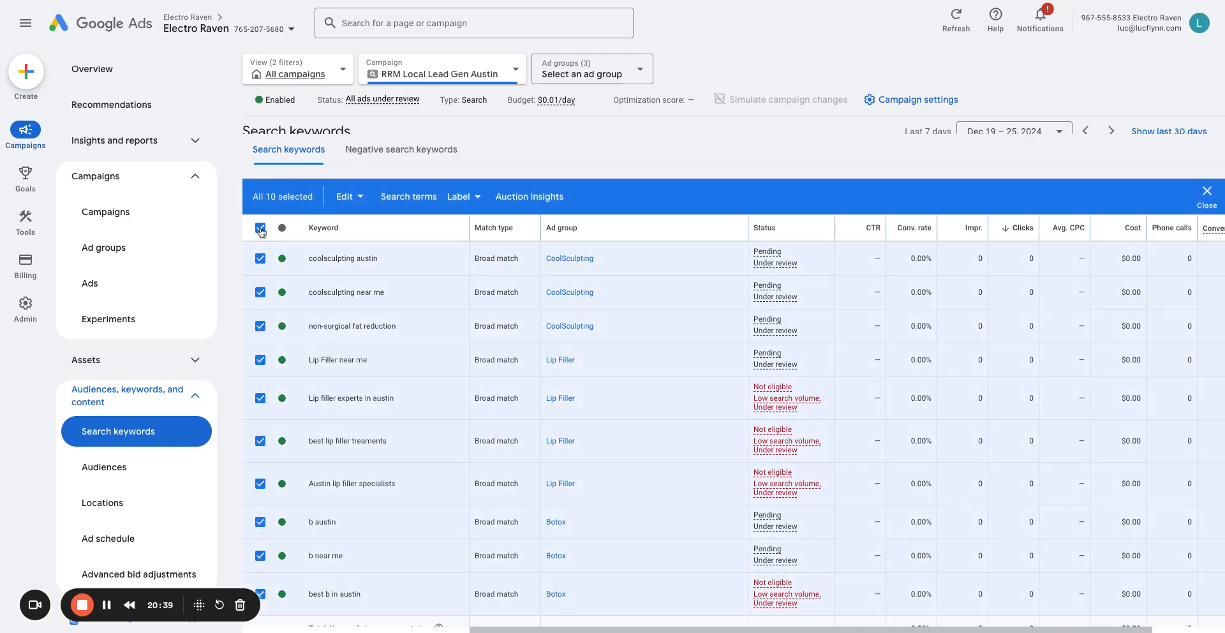
click(261, 228)
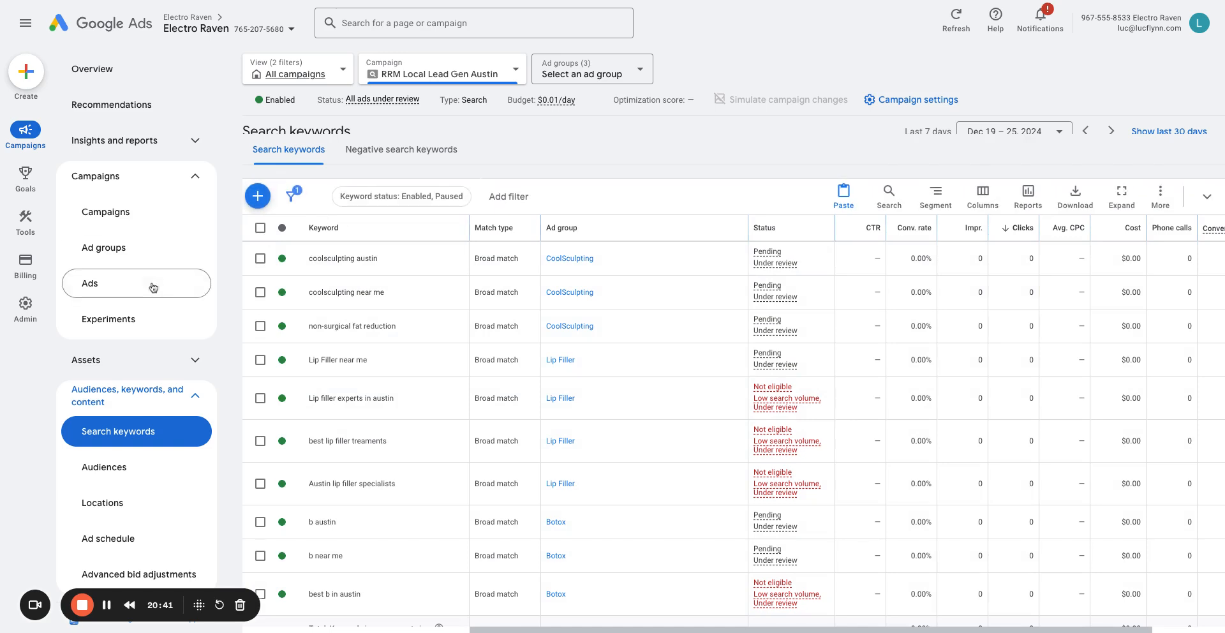
click(180, 190)
click(166, 141)
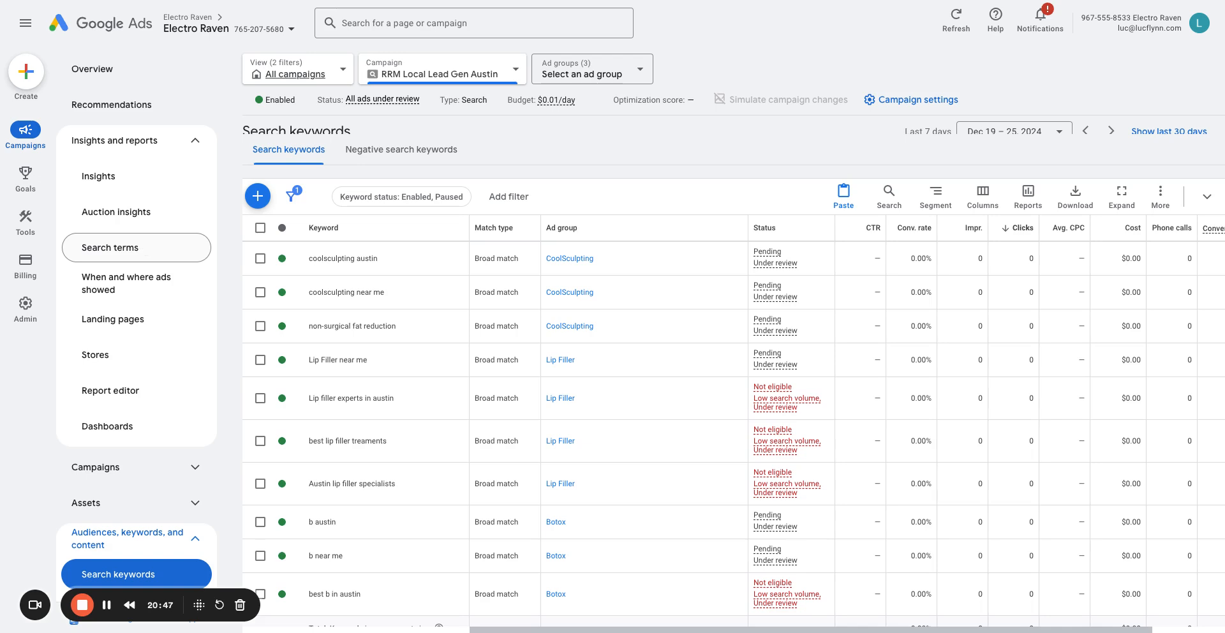
click(193, 140)
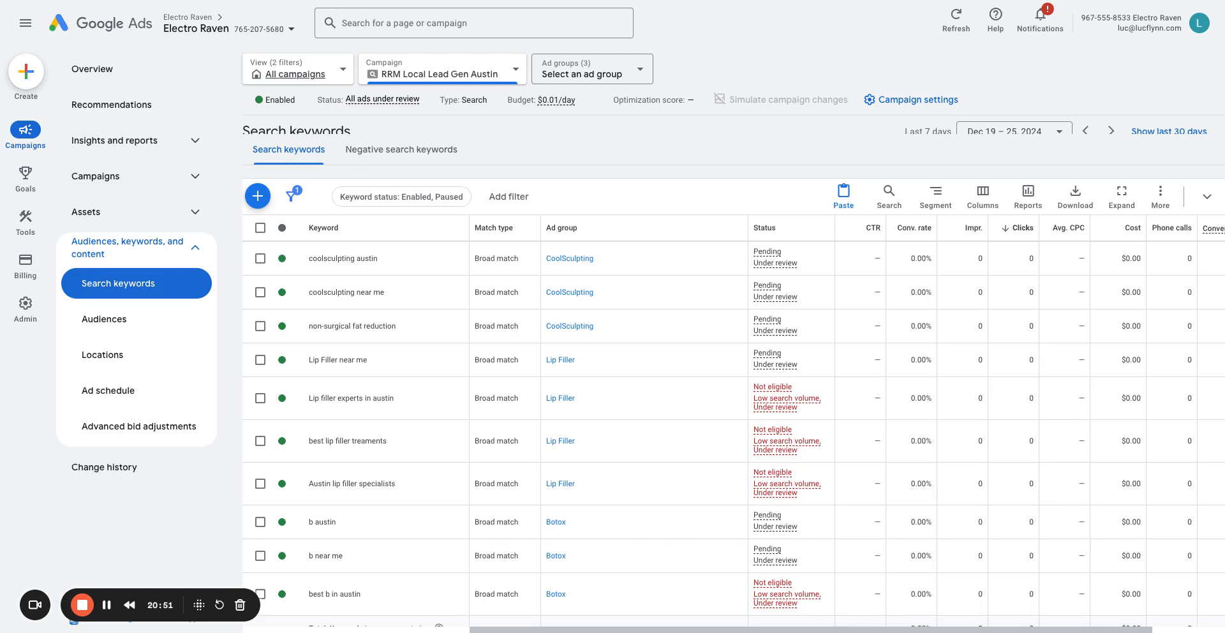
Step: Open the RRM Local Lead Gen Austin campaign's settings and inspect its Search and Display network options, leaving them as they are
click(205, 259)
click(183, 190)
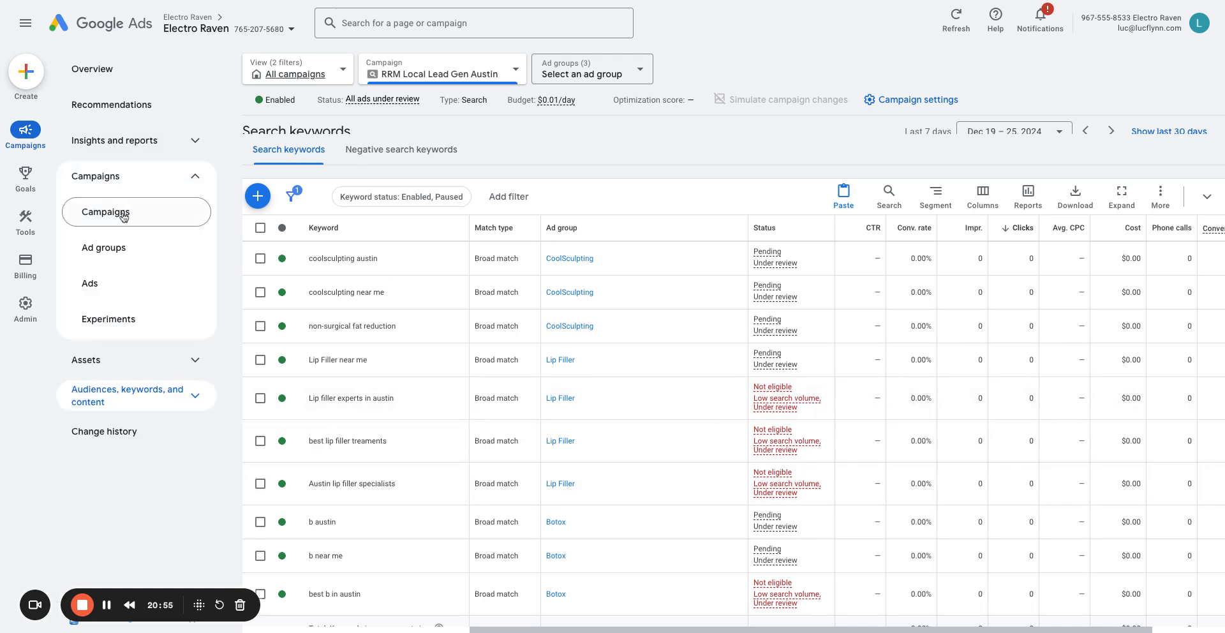
click(123, 214)
click(191, 159)
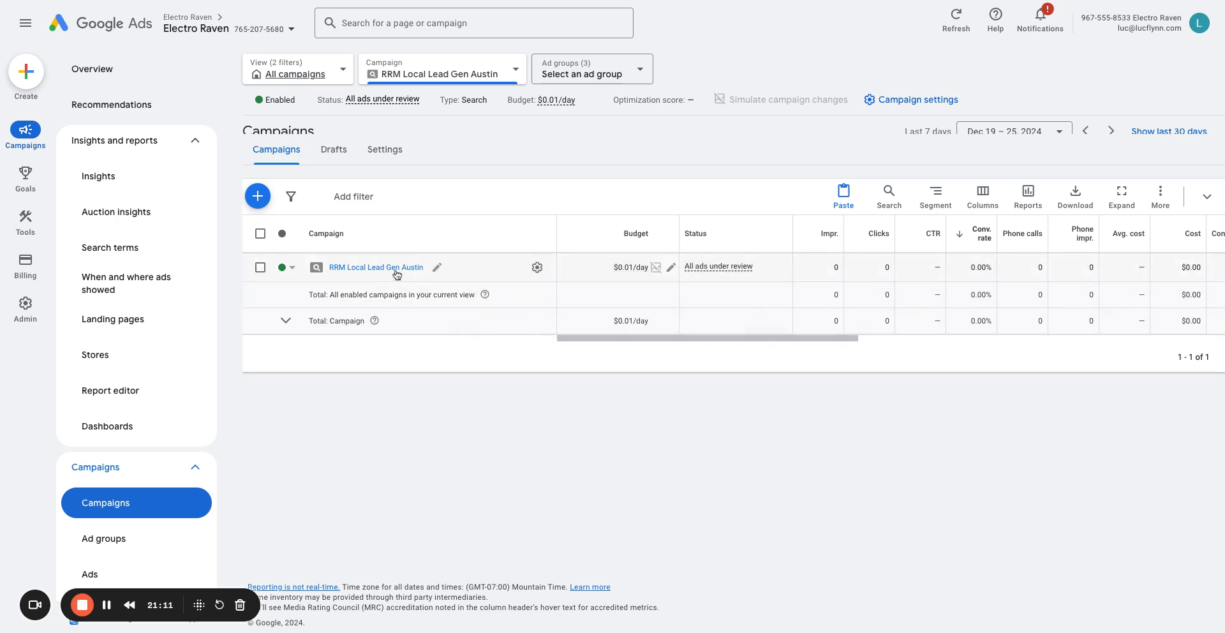
click(538, 268)
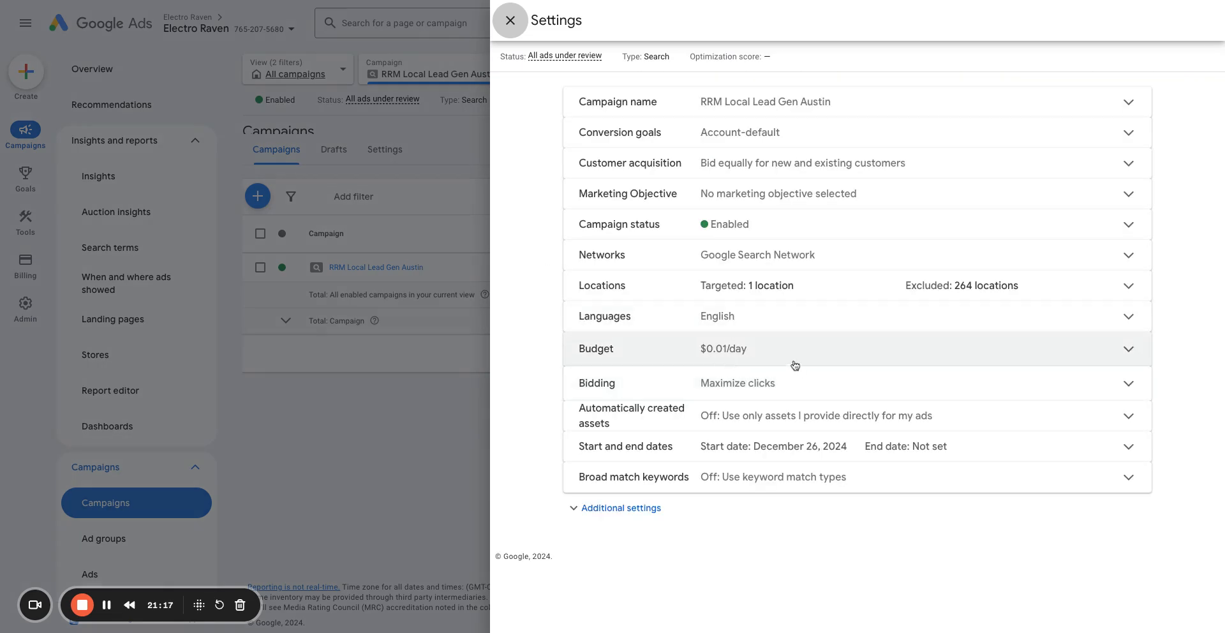
click(778, 259)
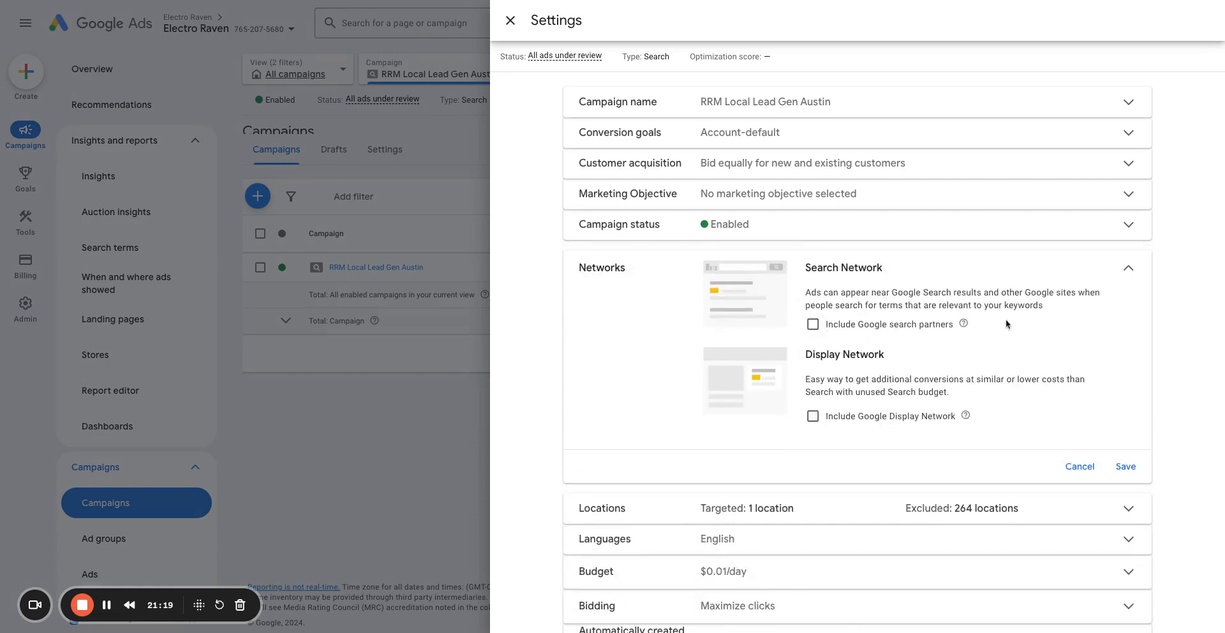
click(1079, 467)
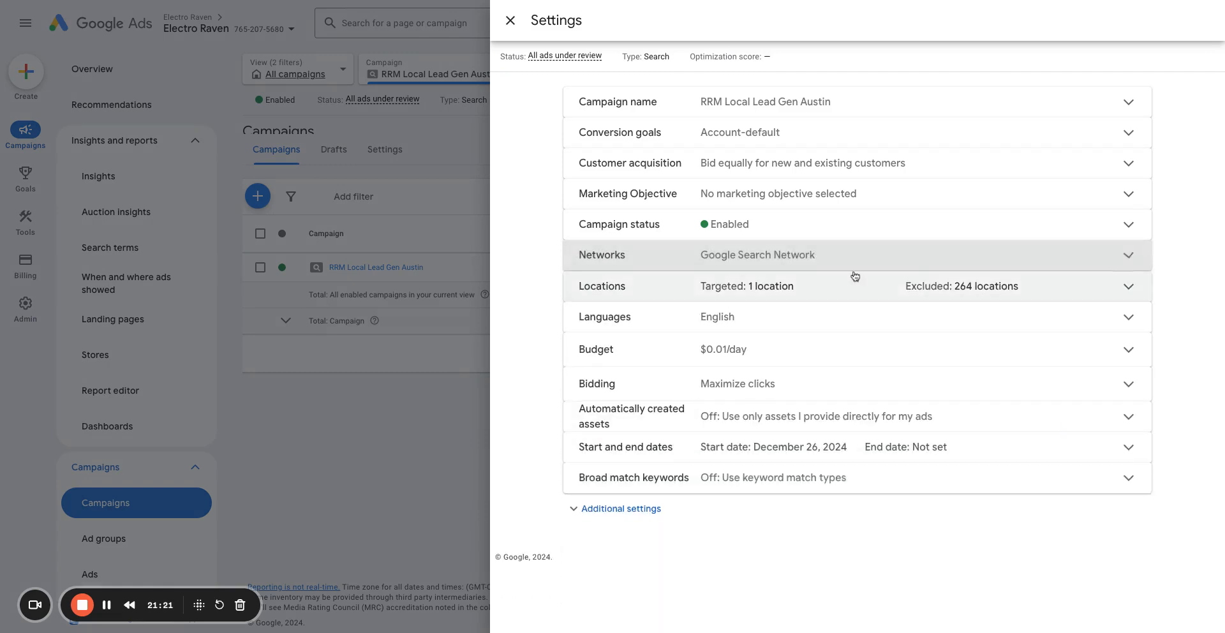